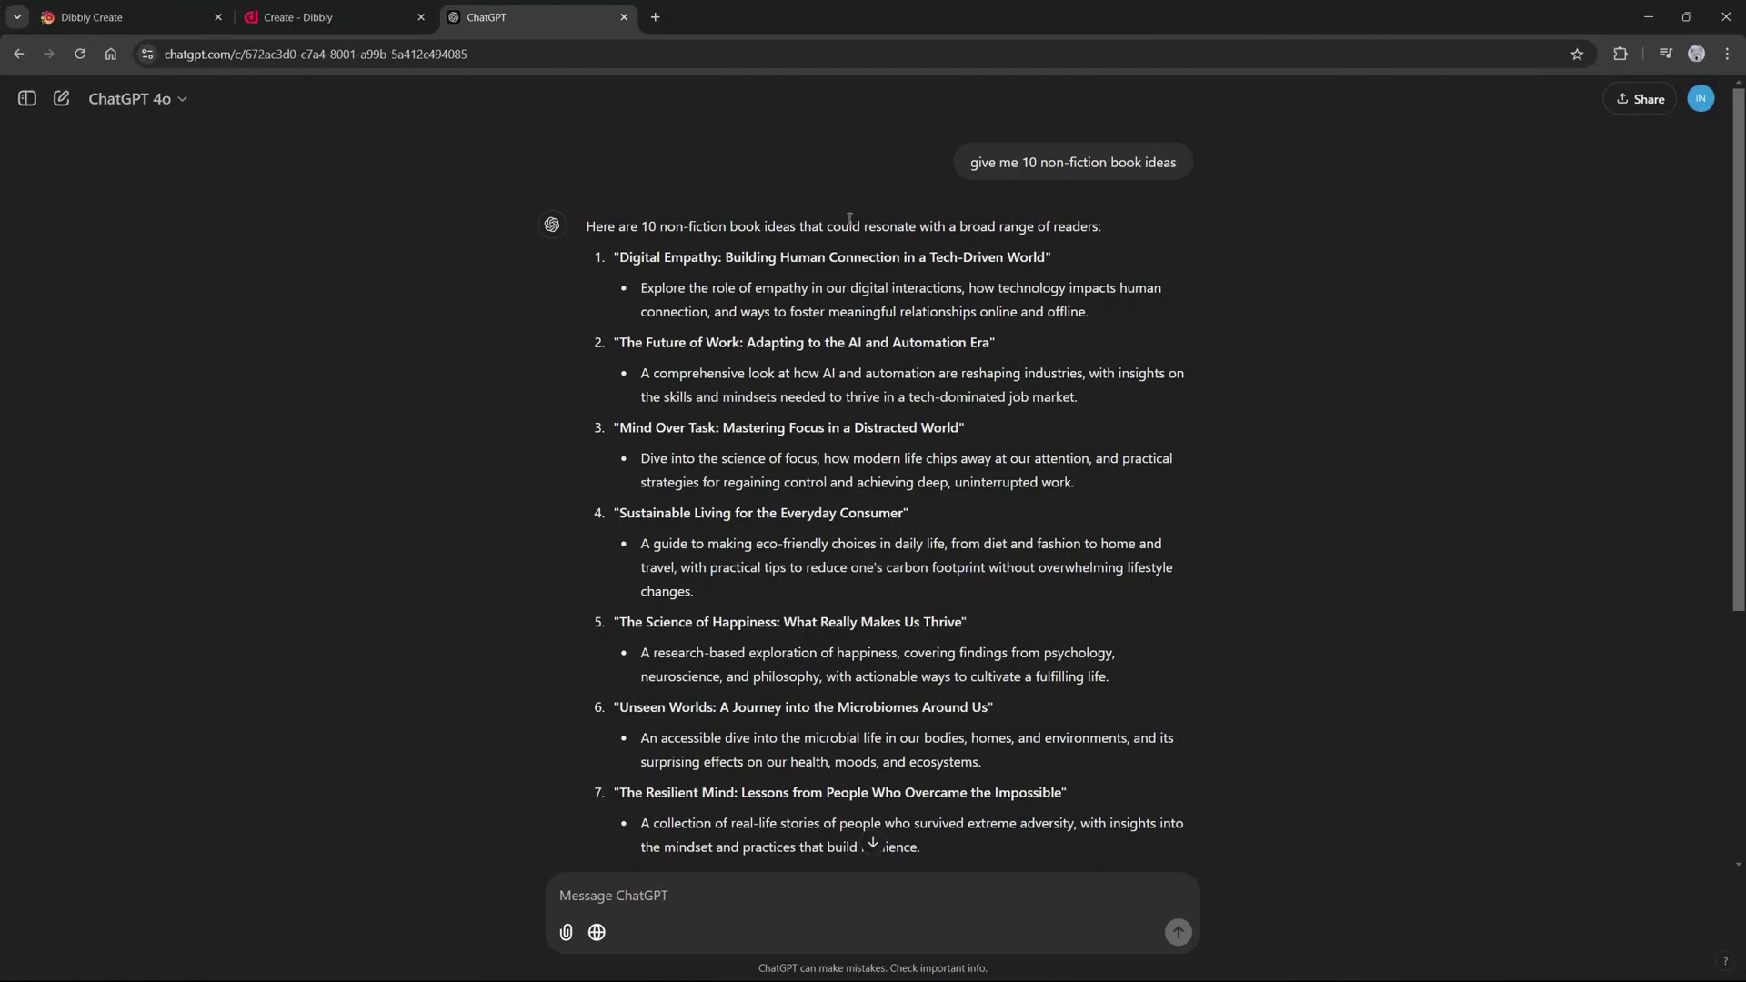
# Review ChatGPT's book ideas, highlighting the prompt and the third idea, 'Mind Over Task'.
pyautogui.moveTo(582, 232); pyautogui.dragTo(1223, 211)
pyautogui.click(1223, 211)
pyautogui.click(214, 54)
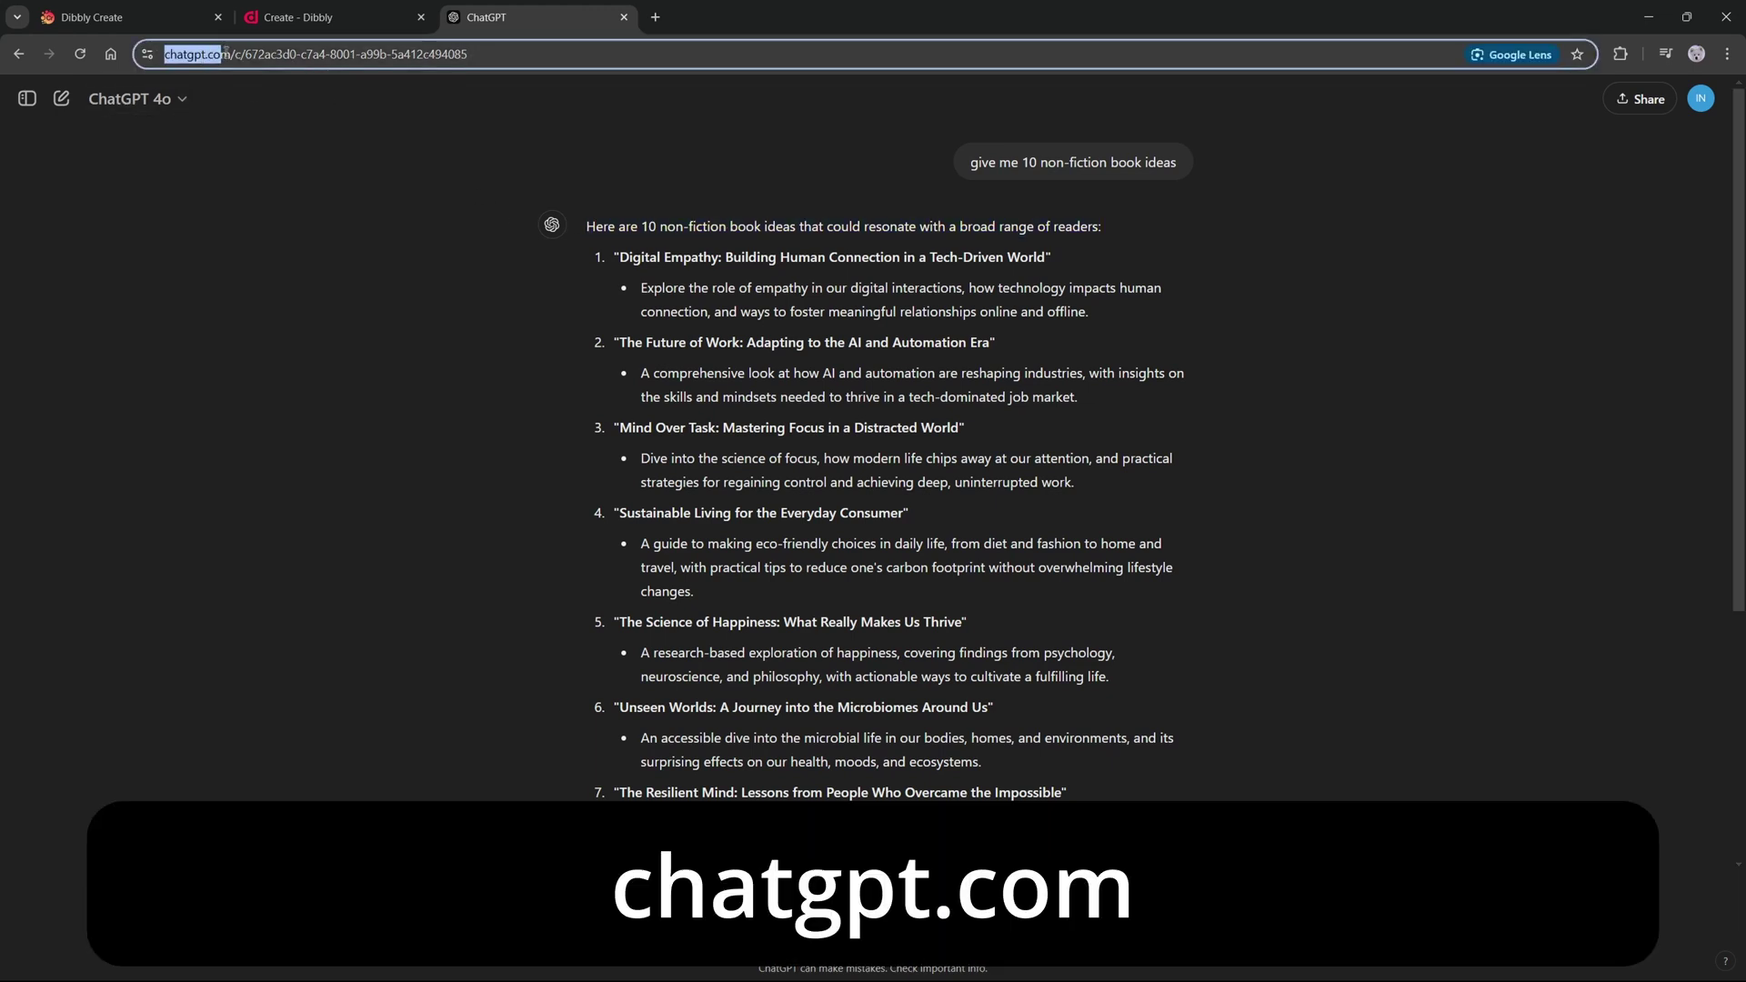
pyautogui.moveTo(163, 55); pyautogui.dragTo(270, 55)
pyautogui.click(326, 179)
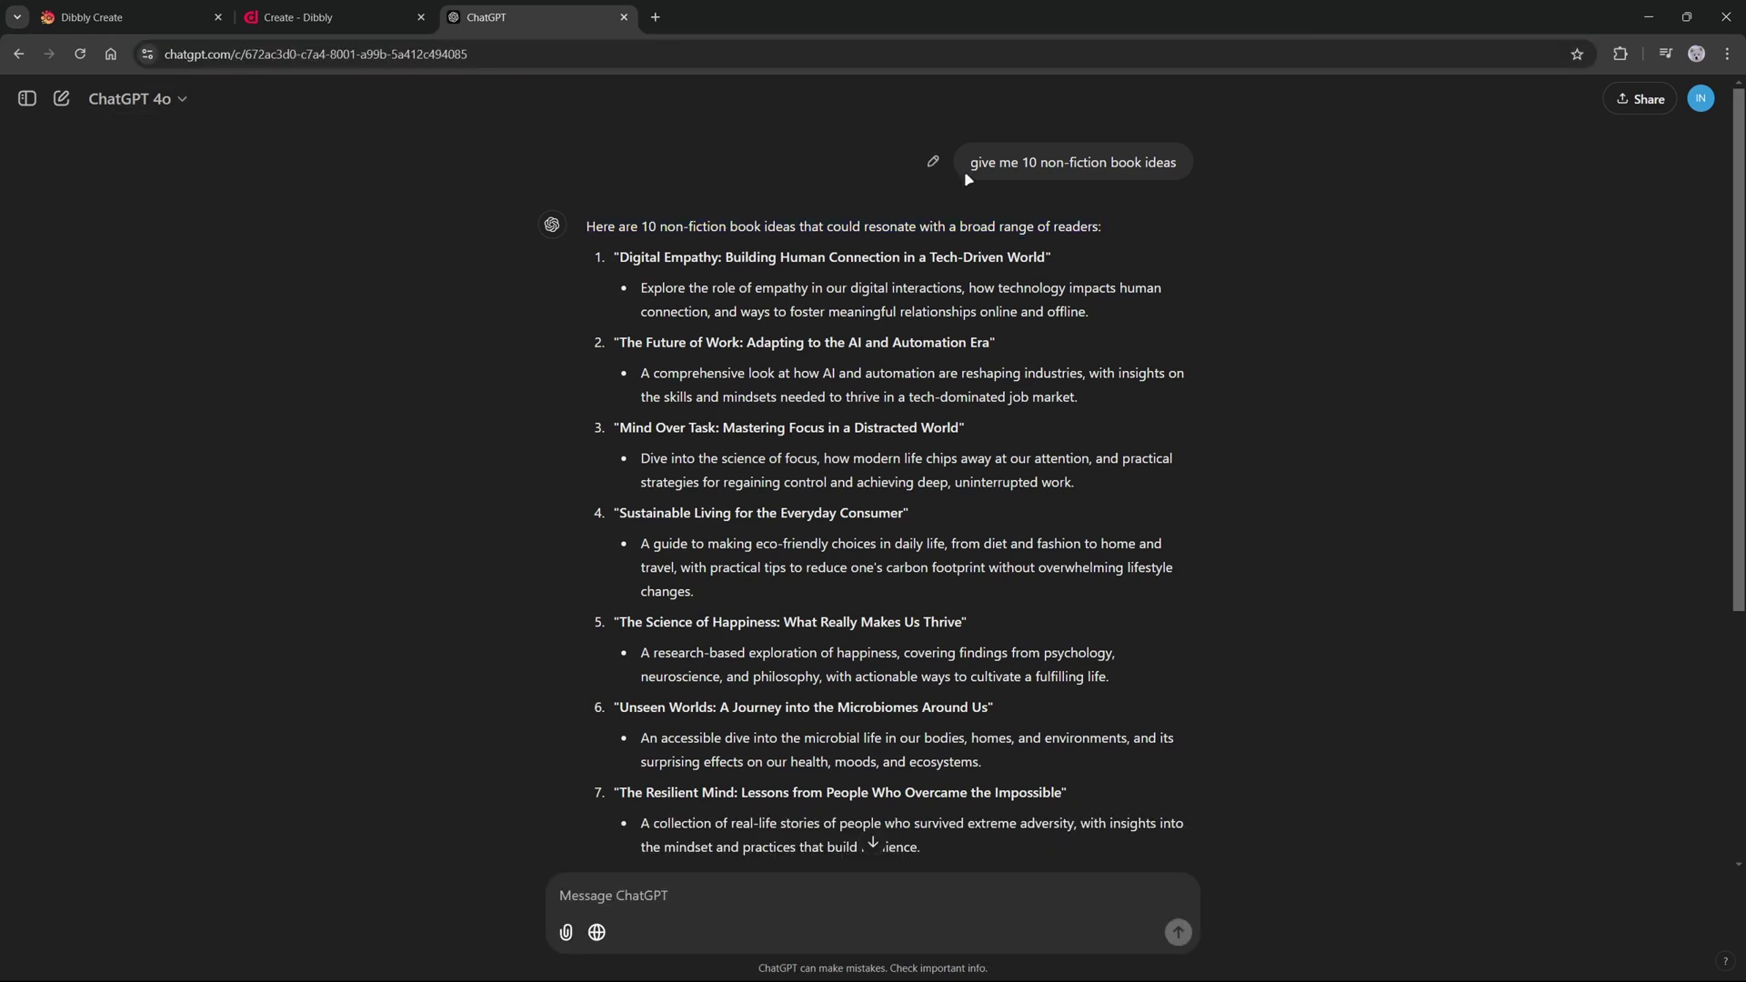
pyautogui.moveTo(970, 164); pyautogui.dragTo(1283, 209)
pyautogui.click(1055, 201)
pyautogui.moveTo(614, 431); pyautogui.dragTo(966, 430)
pyautogui.click(621, 431)
pyautogui.moveTo(621, 431); pyautogui.dragTo(969, 460)
pyautogui.moveTo(1092, 446); pyautogui.dragTo(641, 459)
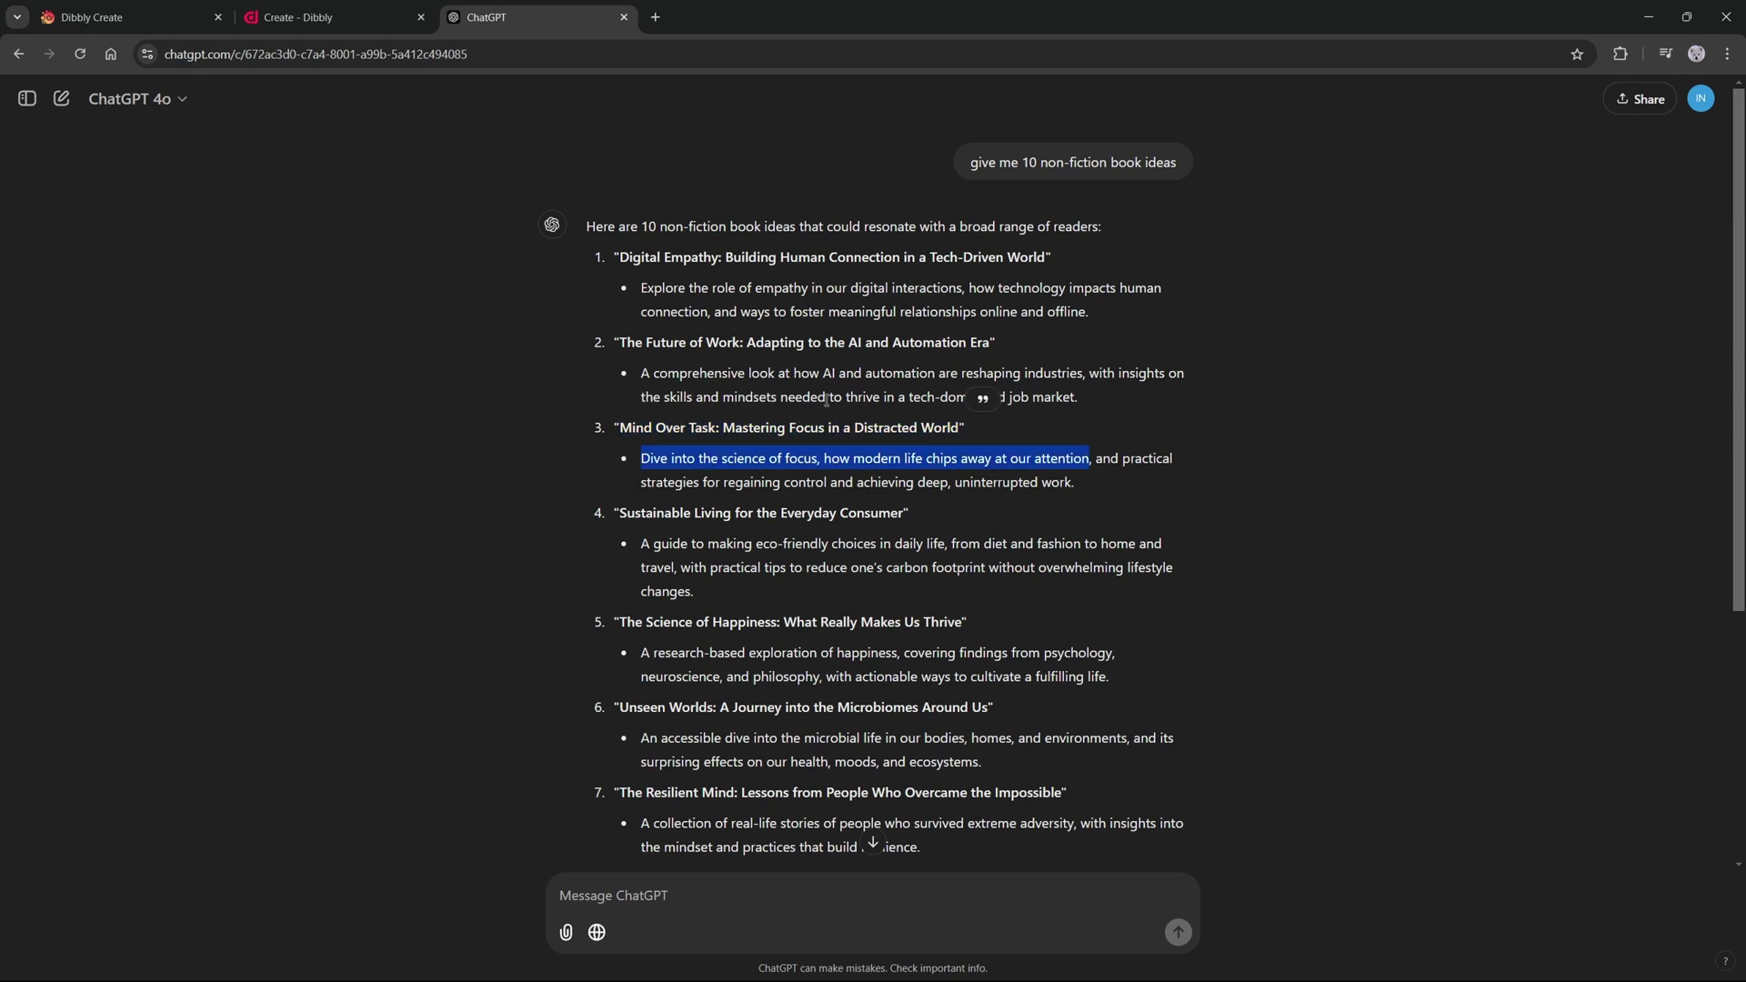
pyautogui.click(901, 432)
pyautogui.moveTo(960, 428); pyautogui.dragTo(619, 429)
pyautogui.click(649, 303)
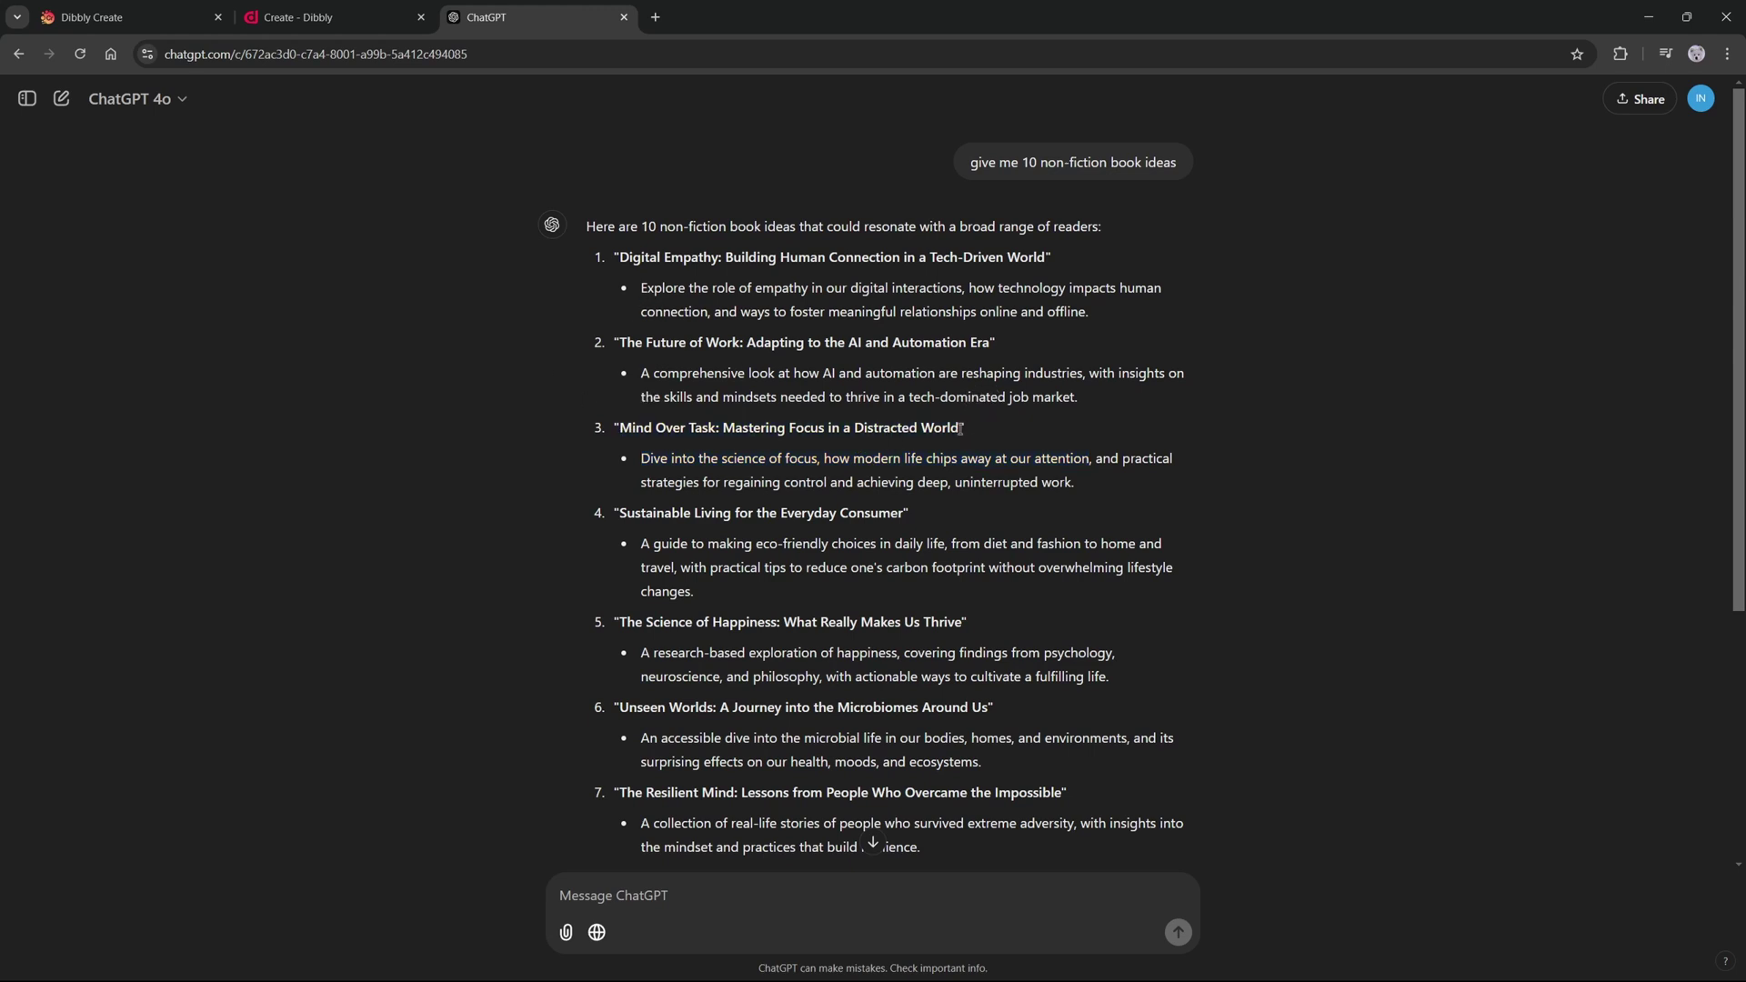
pyautogui.moveTo(959, 430); pyautogui.dragTo(621, 429)
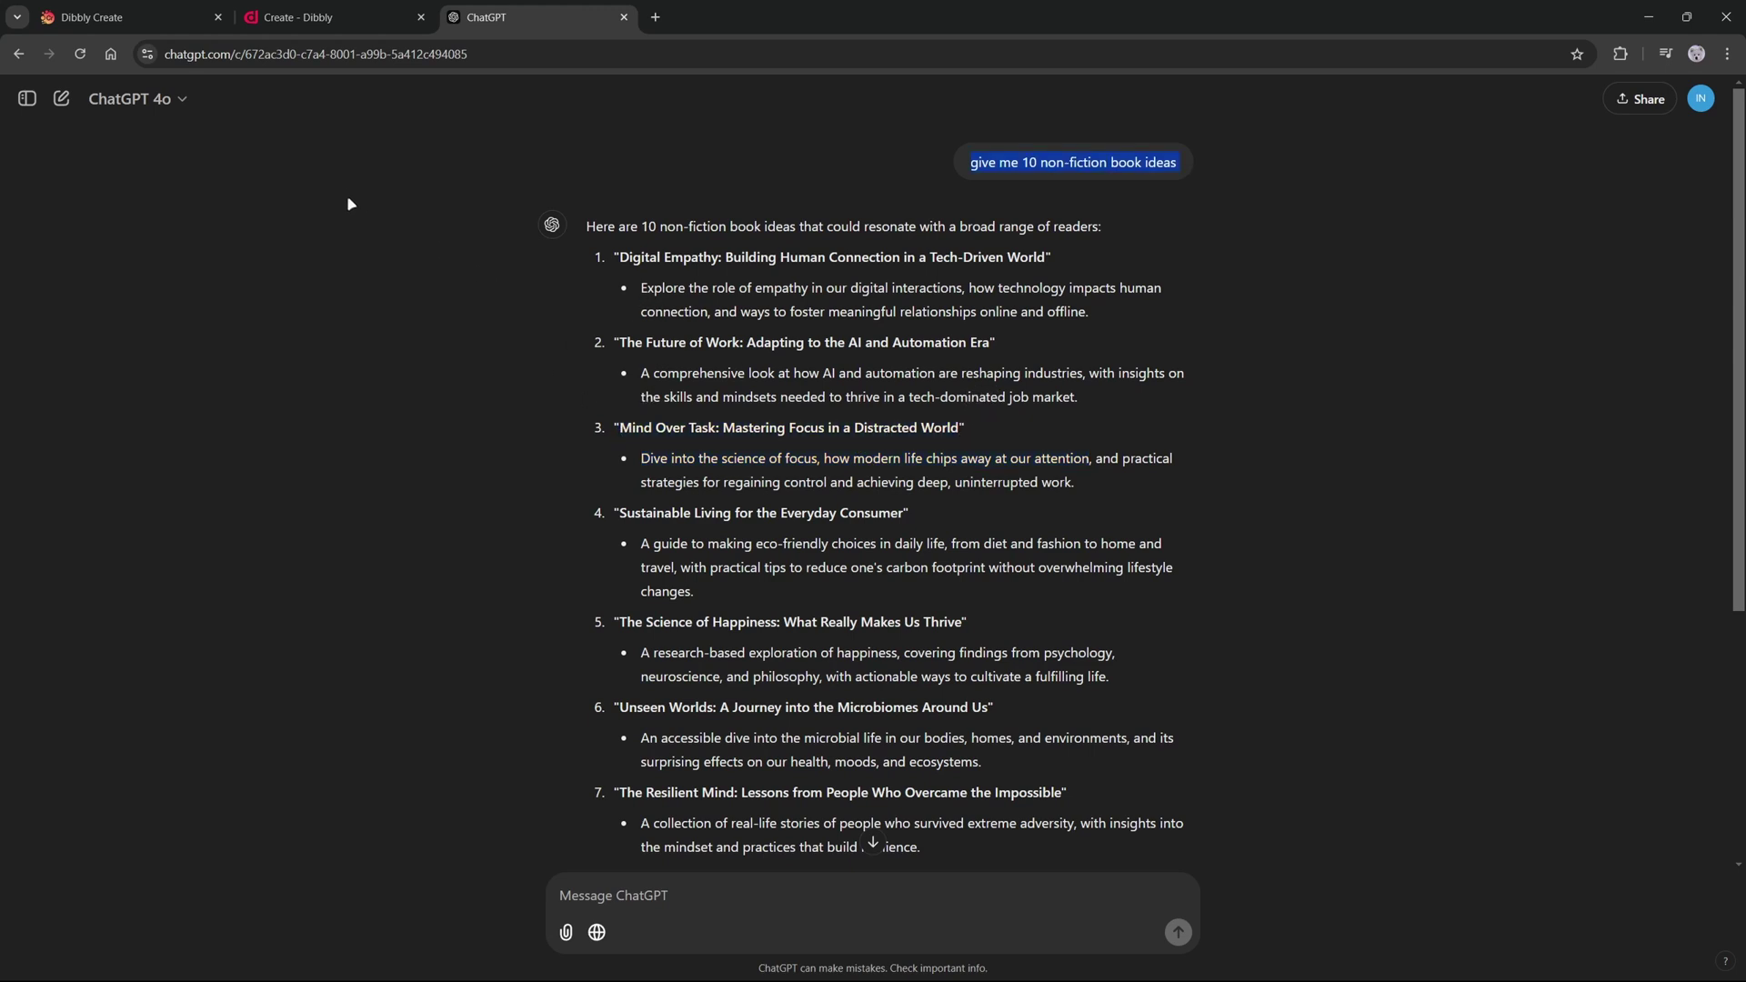
# Browse the Dibbly website's home page and its headline.
pyautogui.click(325, 16)
pyautogui.scroll(15, 324, 273)
pyautogui.scroll(-6, 226, 116)
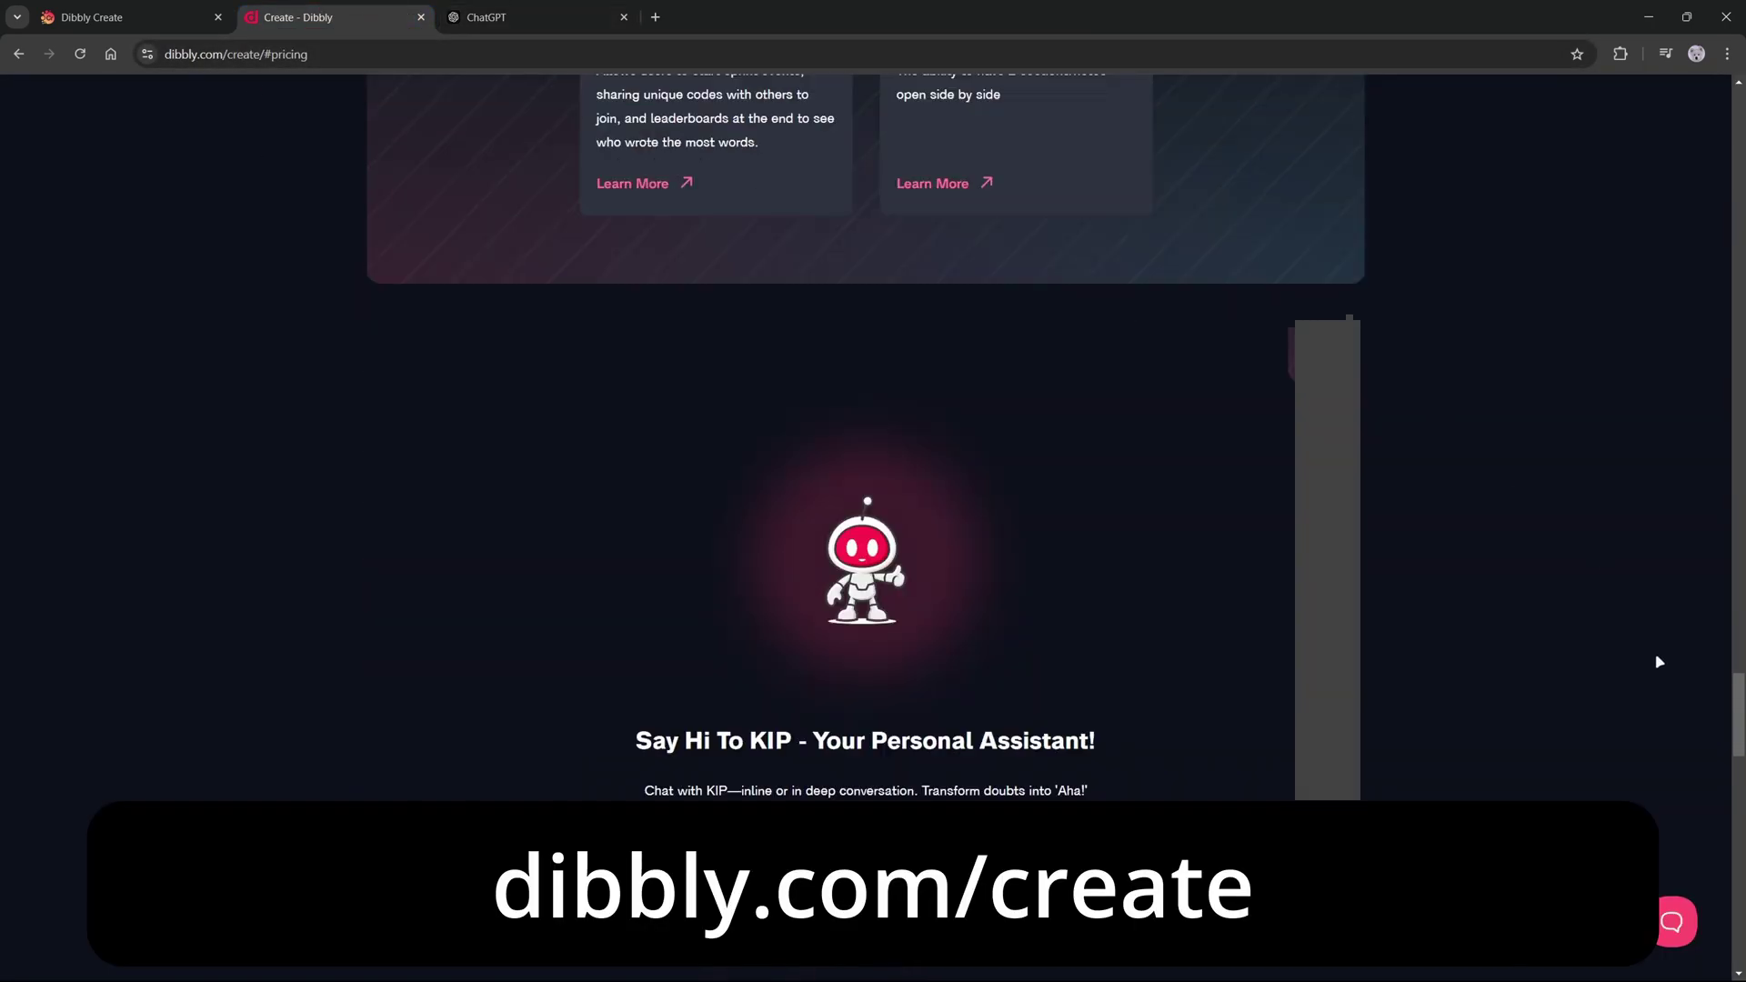
pyautogui.moveTo(1739, 727); pyautogui.dragTo(1673, 69)
pyautogui.scroll(-3, 523, 379)
pyautogui.scroll(3, 522, 385)
pyautogui.moveTo(516, 391); pyautogui.dragTo(606, 366)
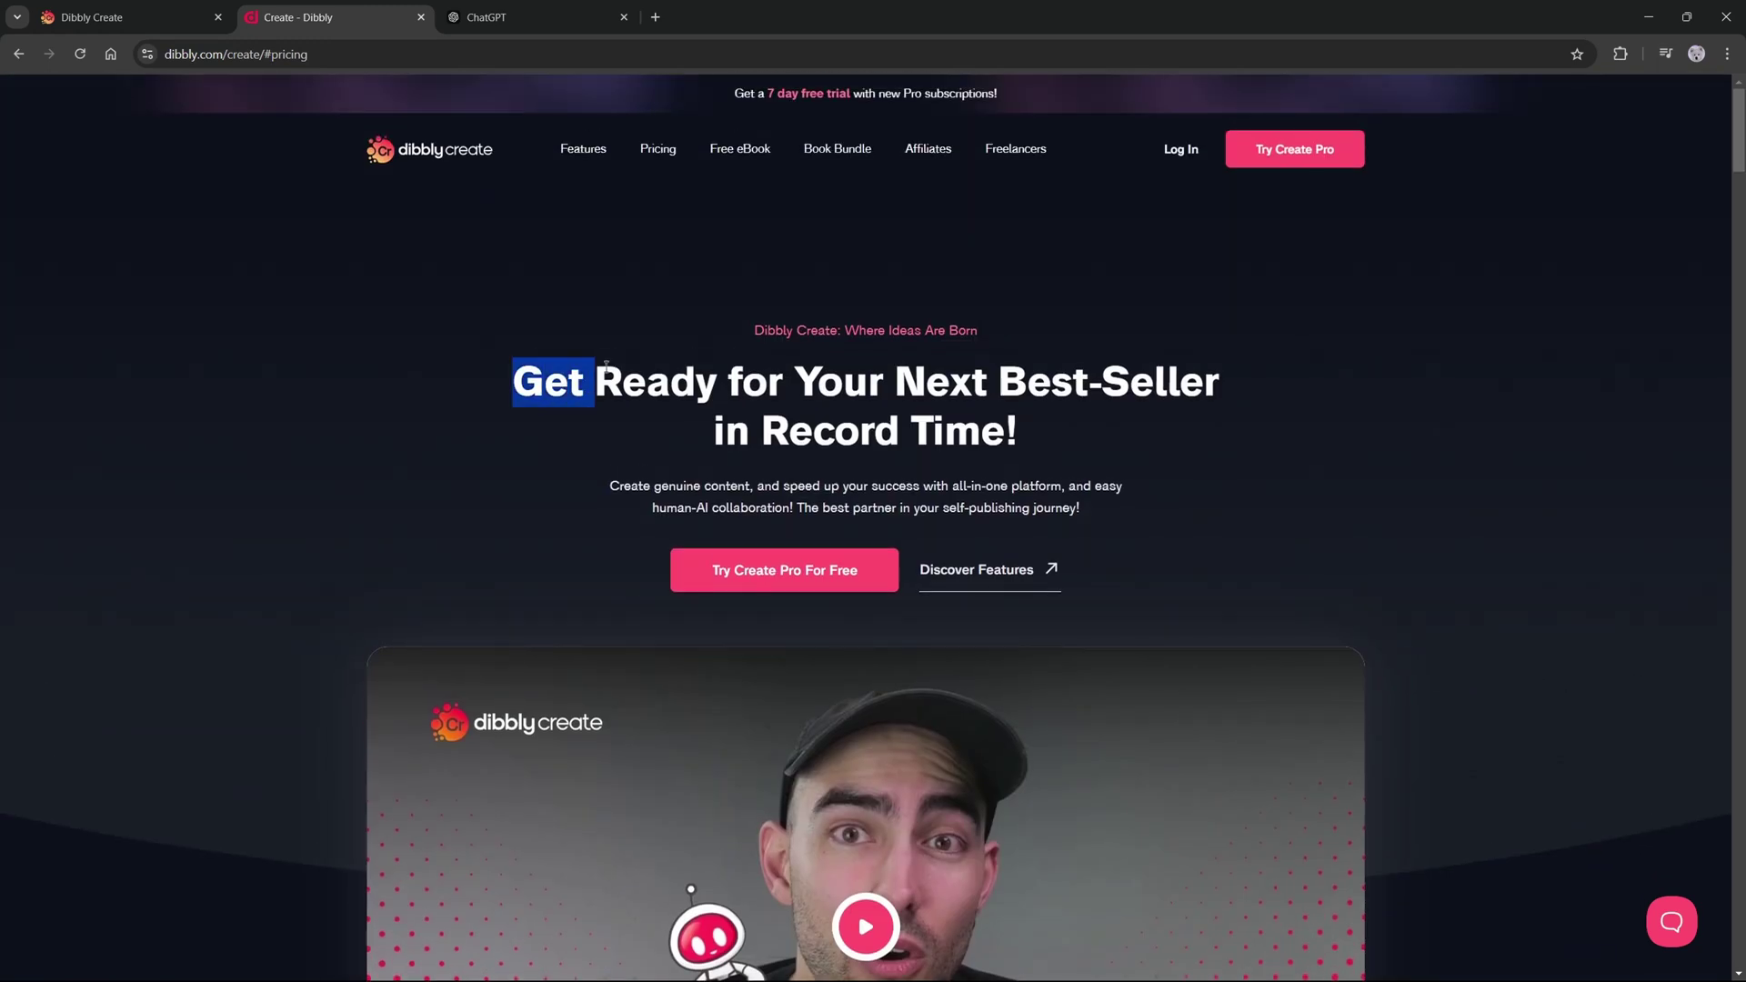
pyautogui.click(741, 382)
pyautogui.moveTo(822, 385); pyautogui.dragTo(895, 384)
pyautogui.scroll(-8, 973, 393)
pyautogui.scroll(-5, 759, 550)
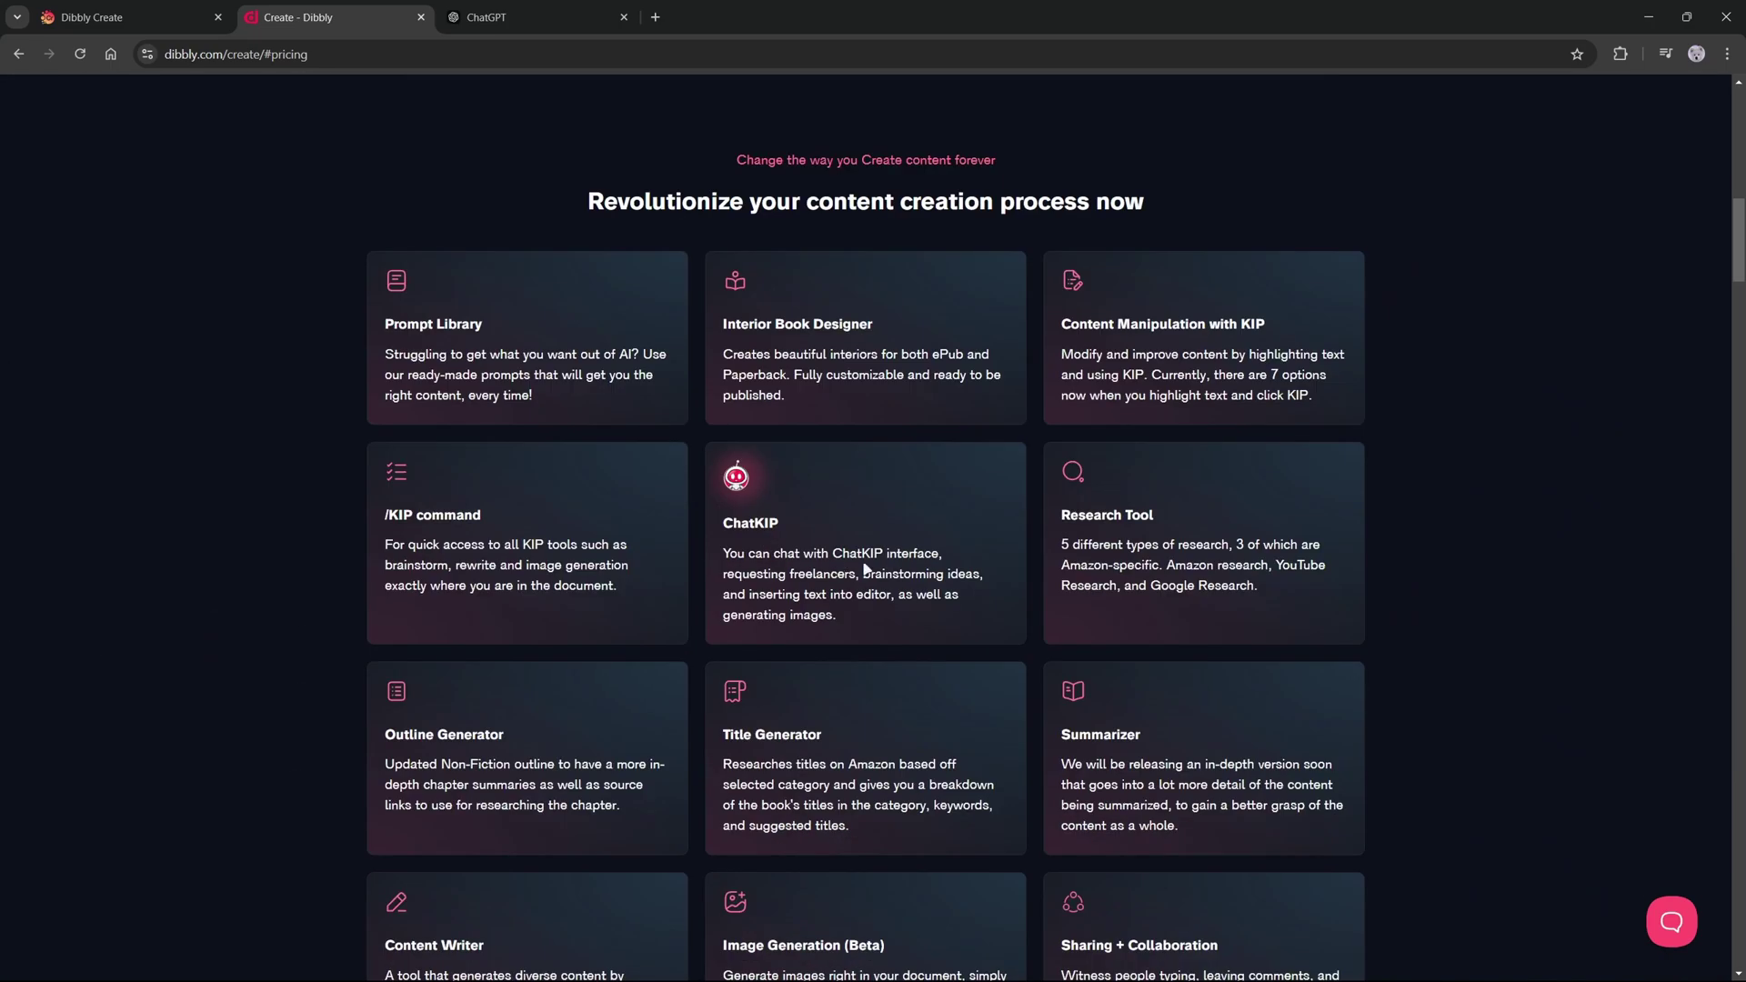
pyautogui.scroll(13, 887, 569)
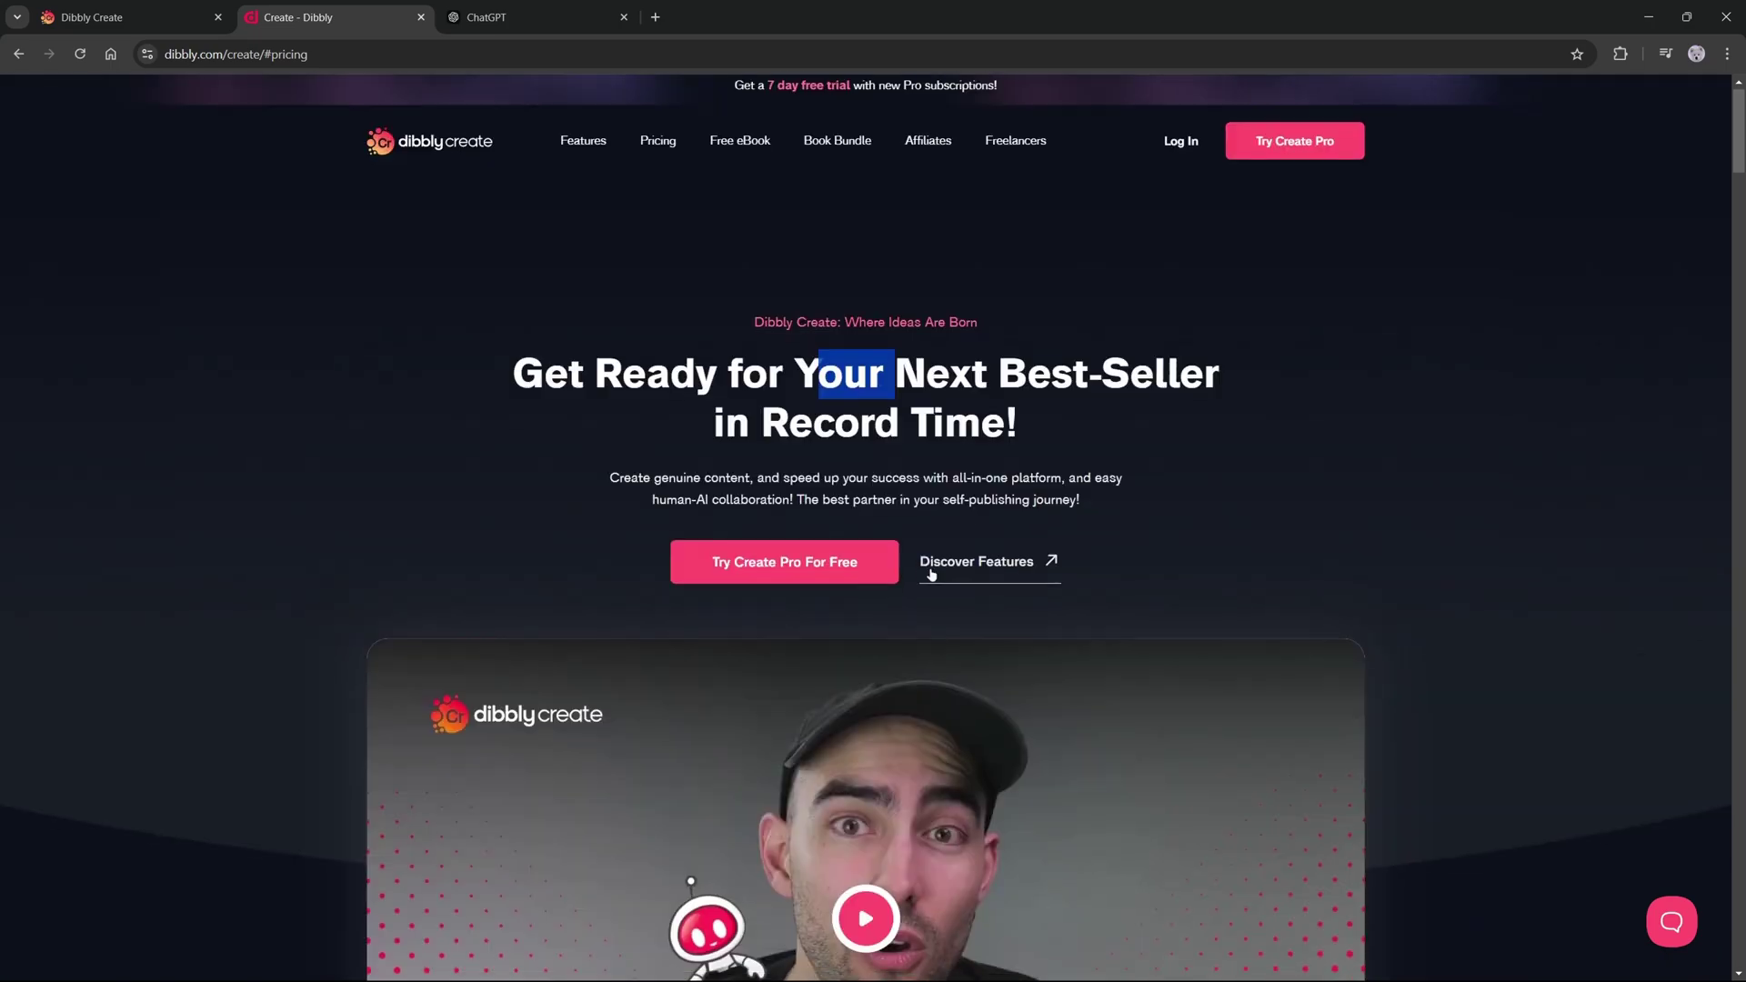
# Jump to the pricing plans and check the Free plan's 20,000 tokens/month allowance.
pyautogui.click(656, 150)
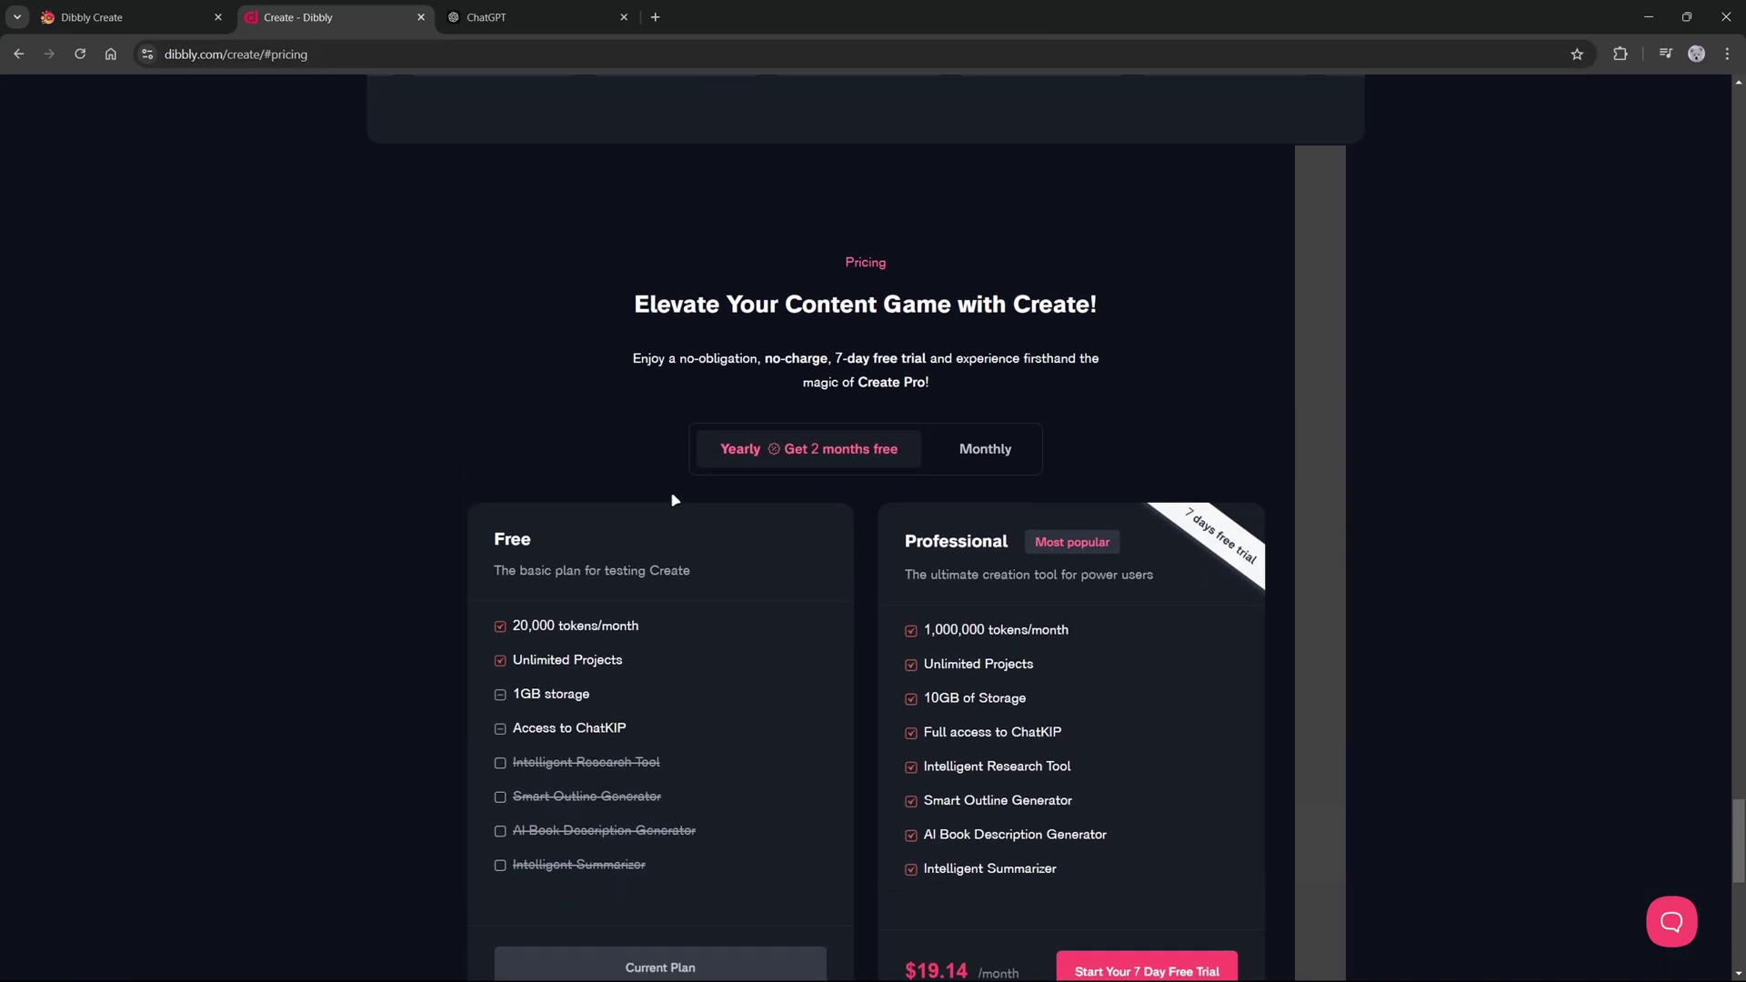
pyautogui.scroll(-2, 626, 501)
pyautogui.moveTo(495, 294); pyautogui.dragTo(685, 491)
pyautogui.click(522, 370)
pyautogui.moveTo(515, 372)
pyautogui.mouseDown()
pyautogui.moveTo(638, 370)
pyautogui.moveTo(505, 374)
pyautogui.mouseUp()
pyautogui.click(688, 368)
pyautogui.click(662, 370)
# Compare against the Professional plan's 1,000,000 tokens/month, then return to the Dibbly Create dashboard.
pyautogui.moveTo(1183, 274); pyautogui.dragTo(1125, 421)
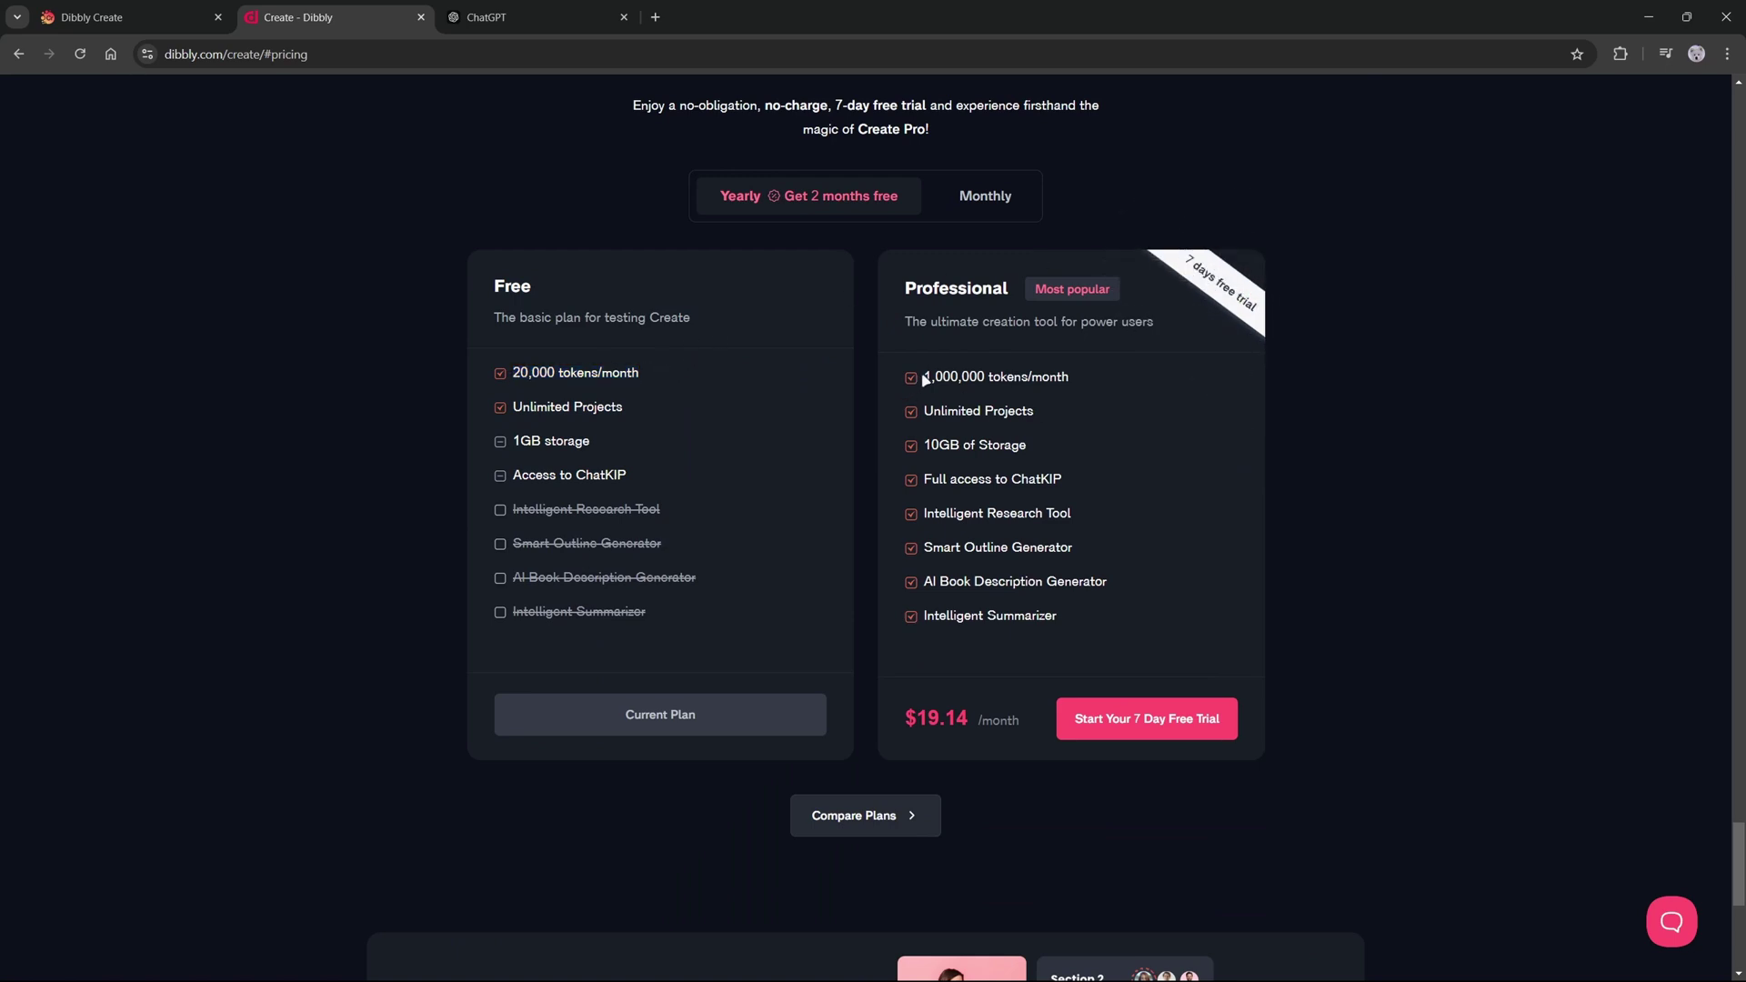
pyautogui.moveTo(925, 380); pyautogui.dragTo(1081, 388)
pyautogui.click(1081, 388)
pyautogui.moveTo(512, 373); pyautogui.dragTo(1105, 379)
pyautogui.click(1110, 386)
pyautogui.moveTo(929, 377); pyautogui.dragTo(1108, 391)
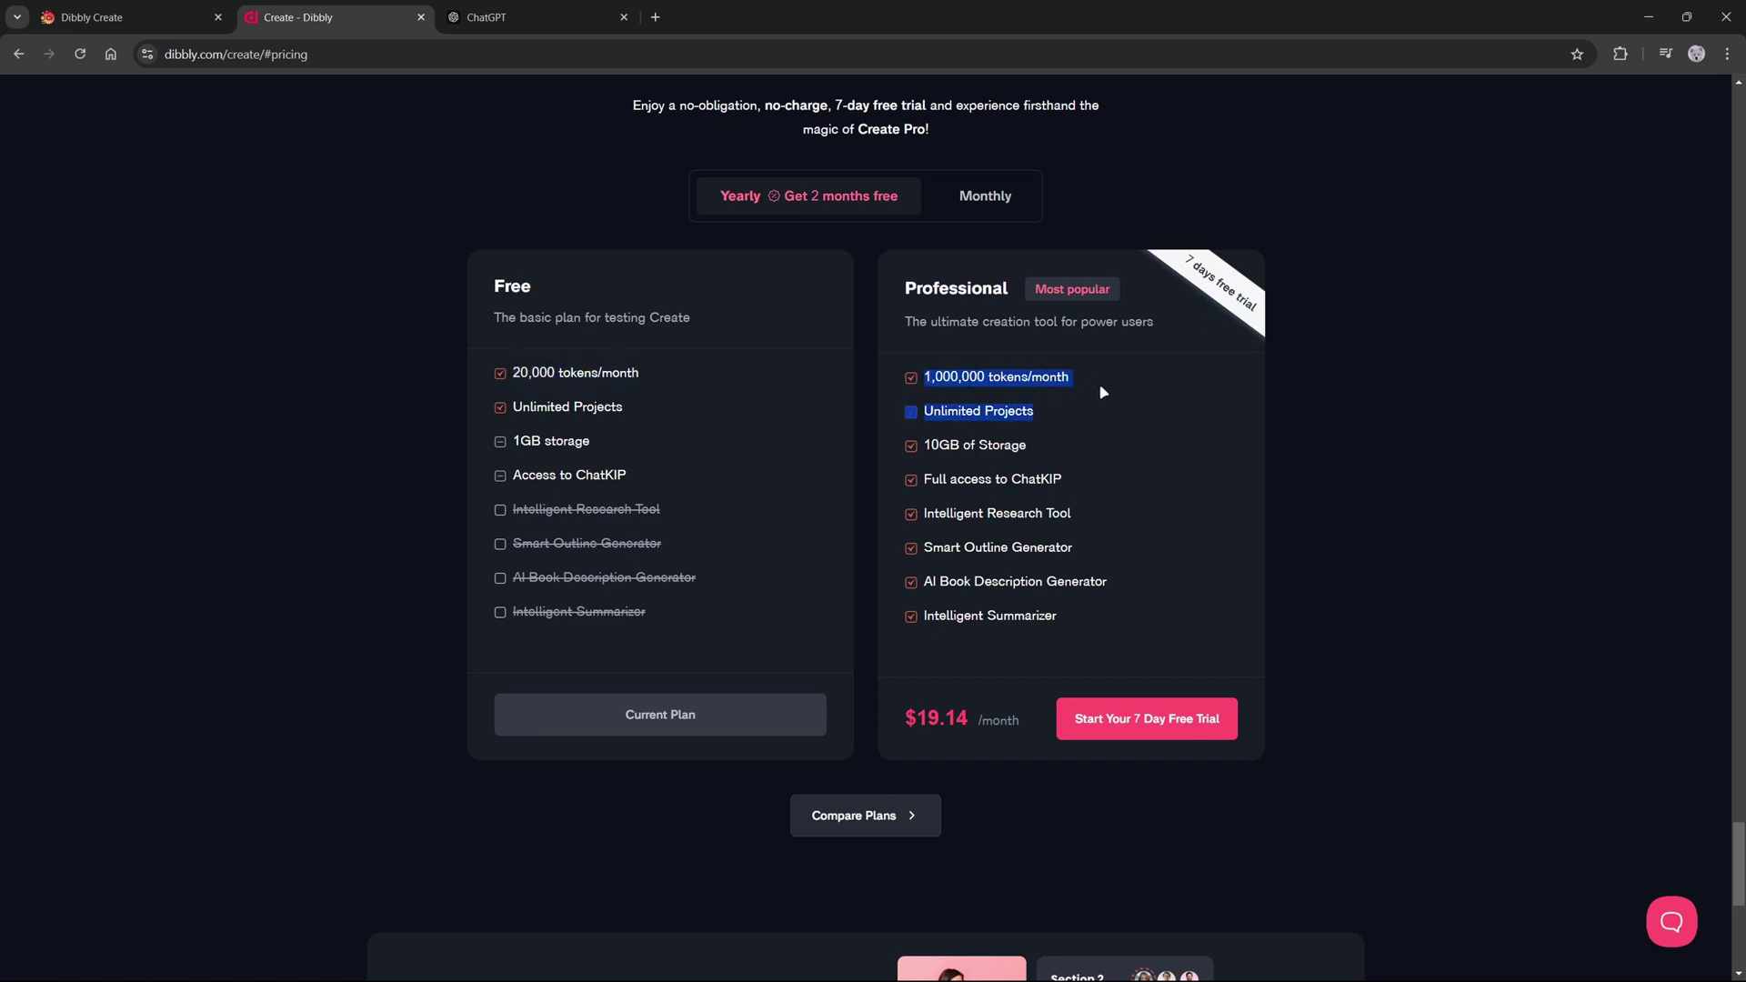
pyautogui.click(1108, 385)
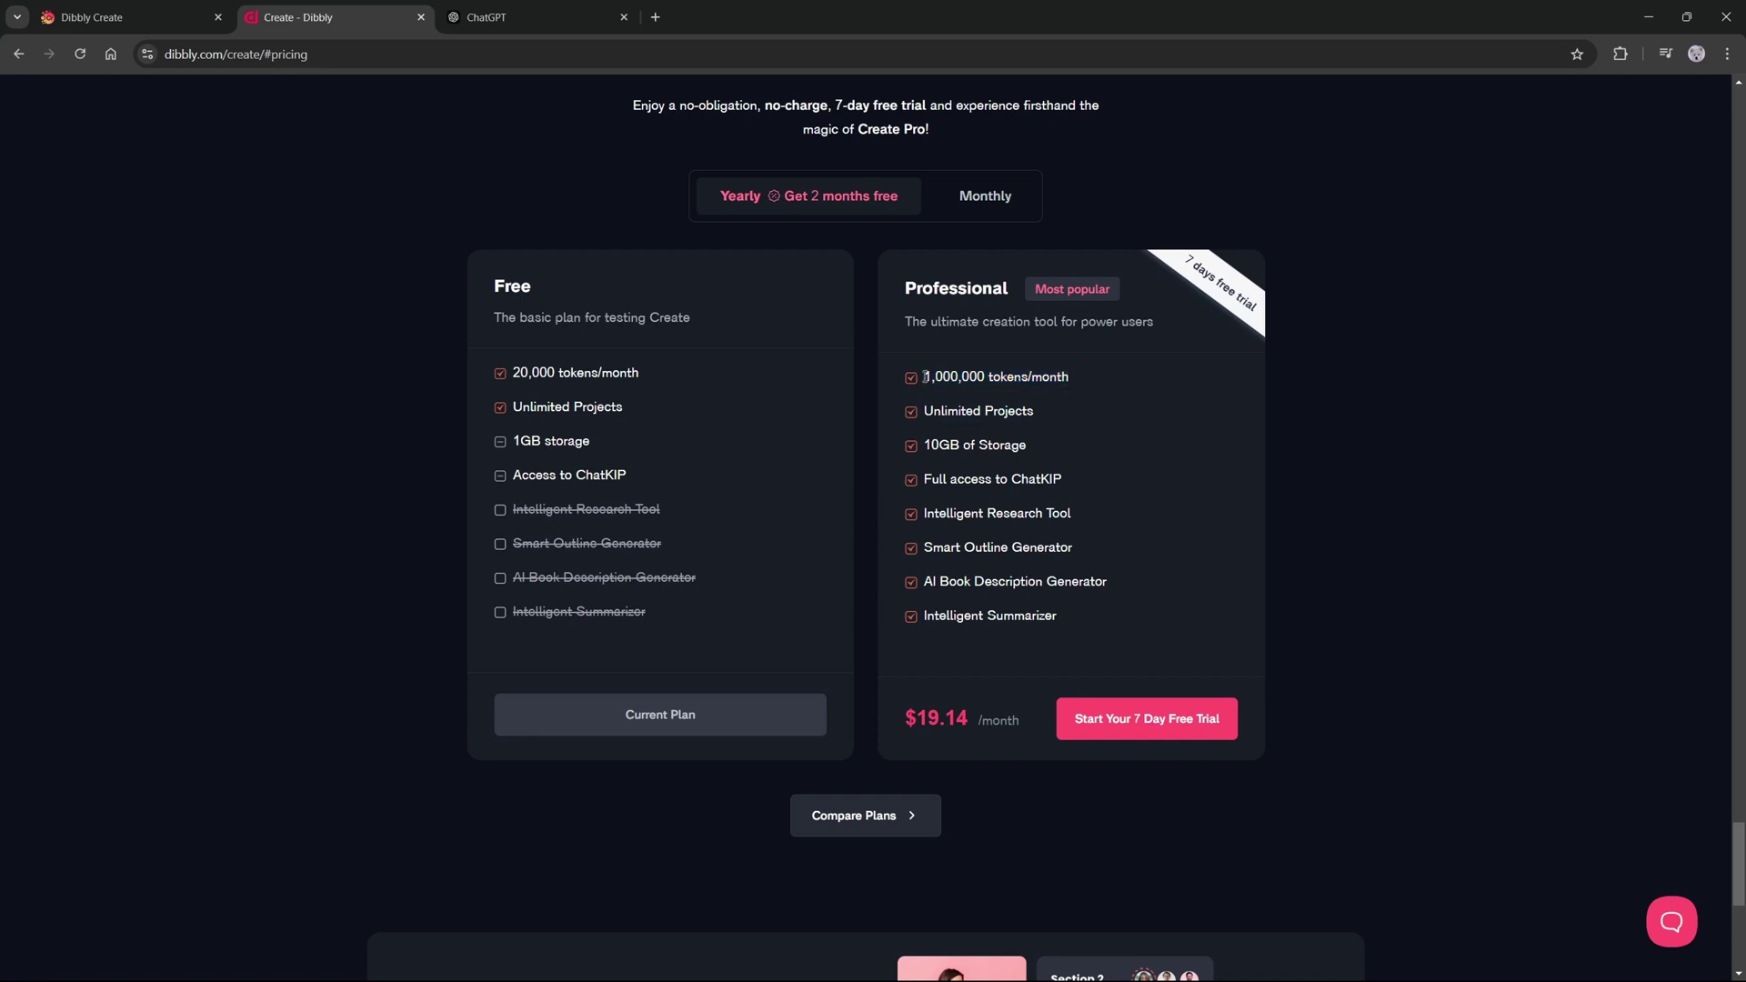
pyautogui.click(125, 17)
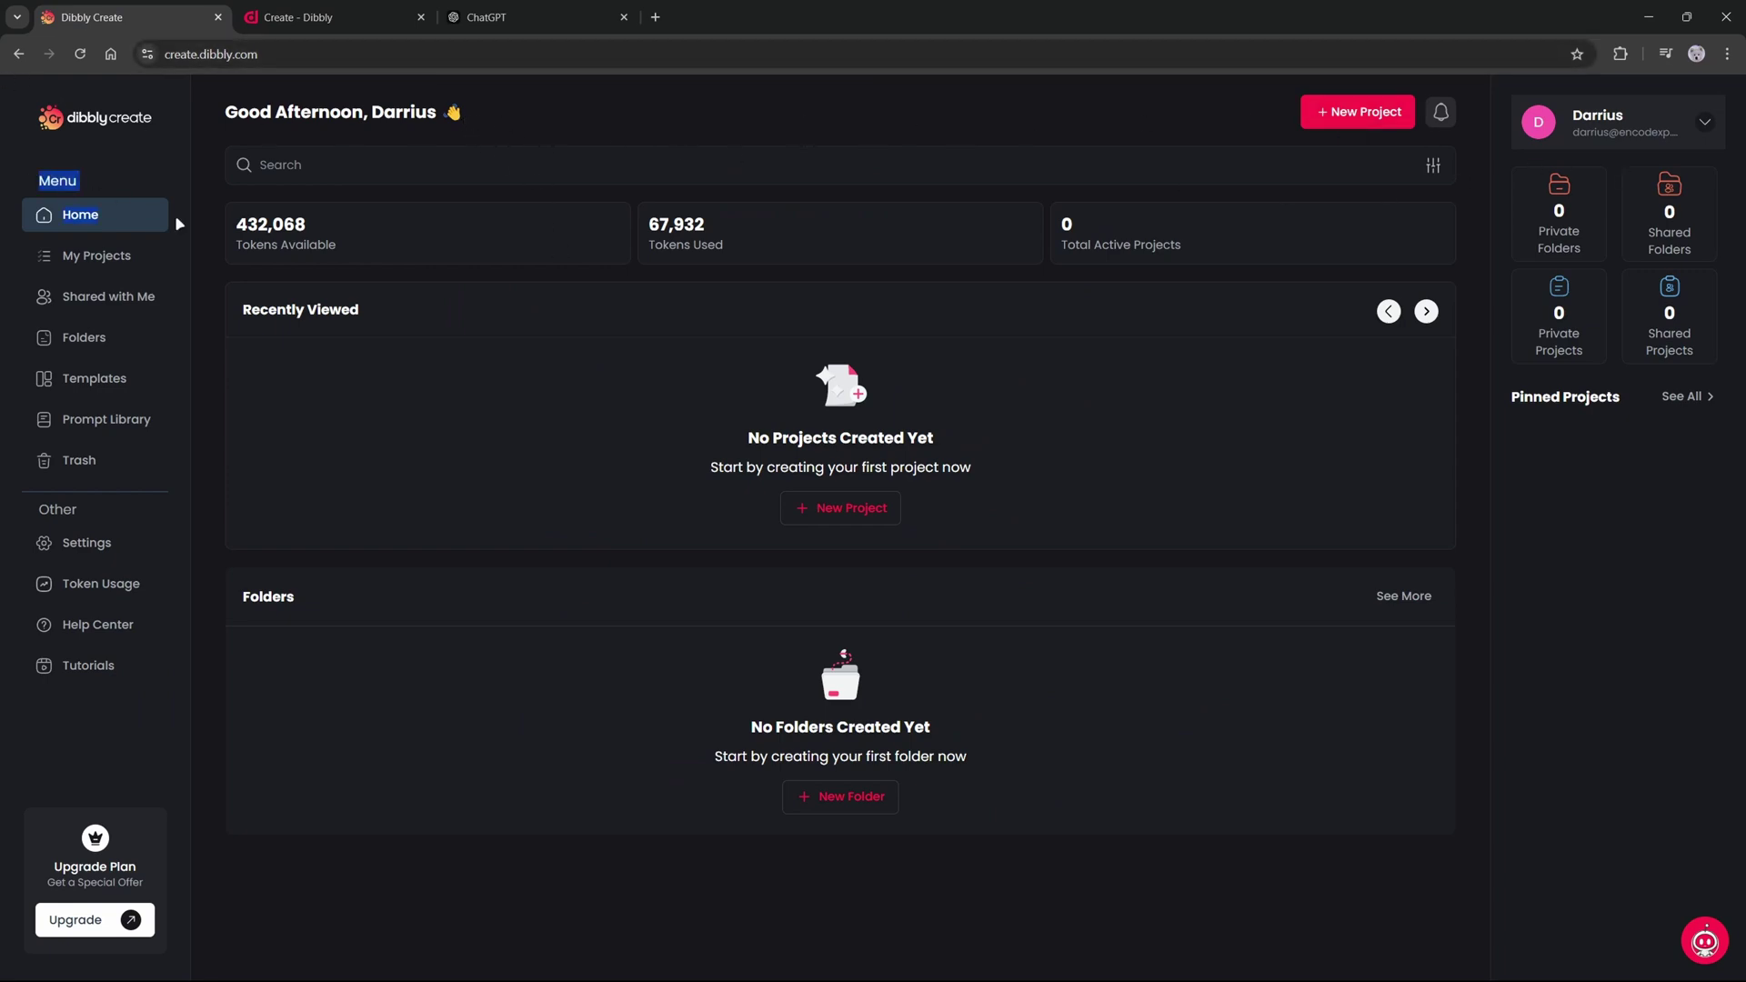
# Add a second note and a second section to the new project.
pyautogui.hotkey('ctrl', 'a')
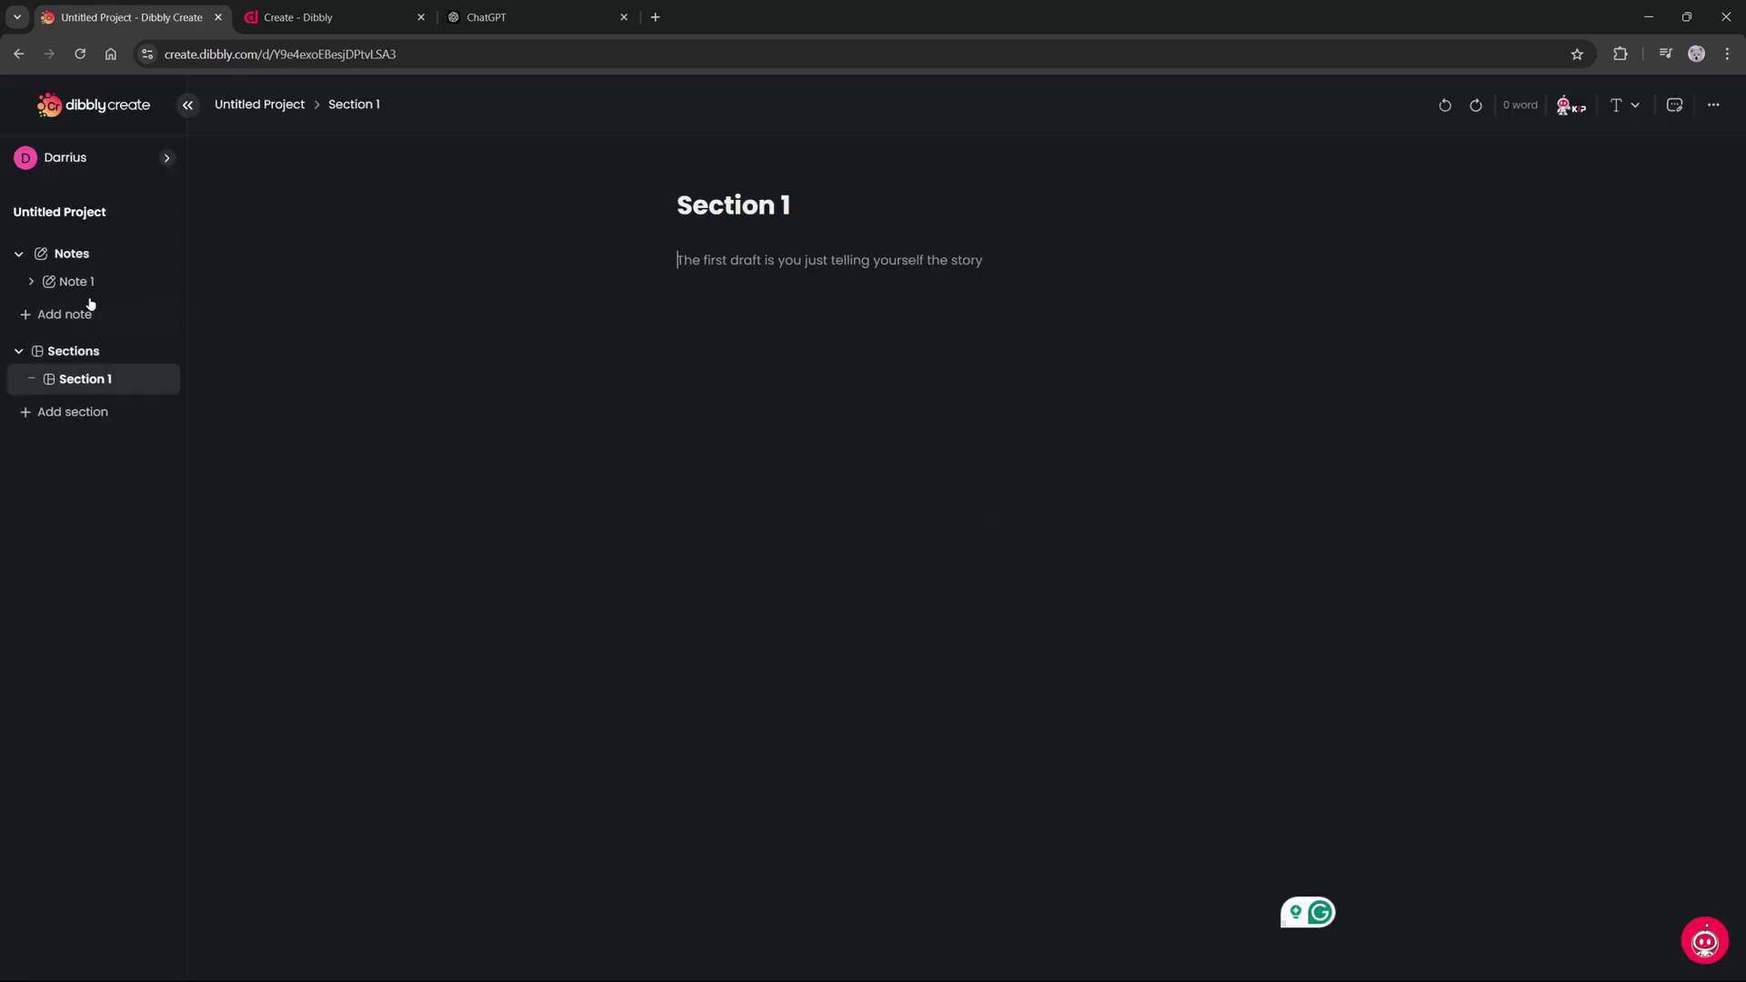
pyautogui.click(91, 314)
pyautogui.click(75, 444)
# Write 'introduction to my book about focusing' in Note 1 and select that line.
pyautogui.click(77, 281)
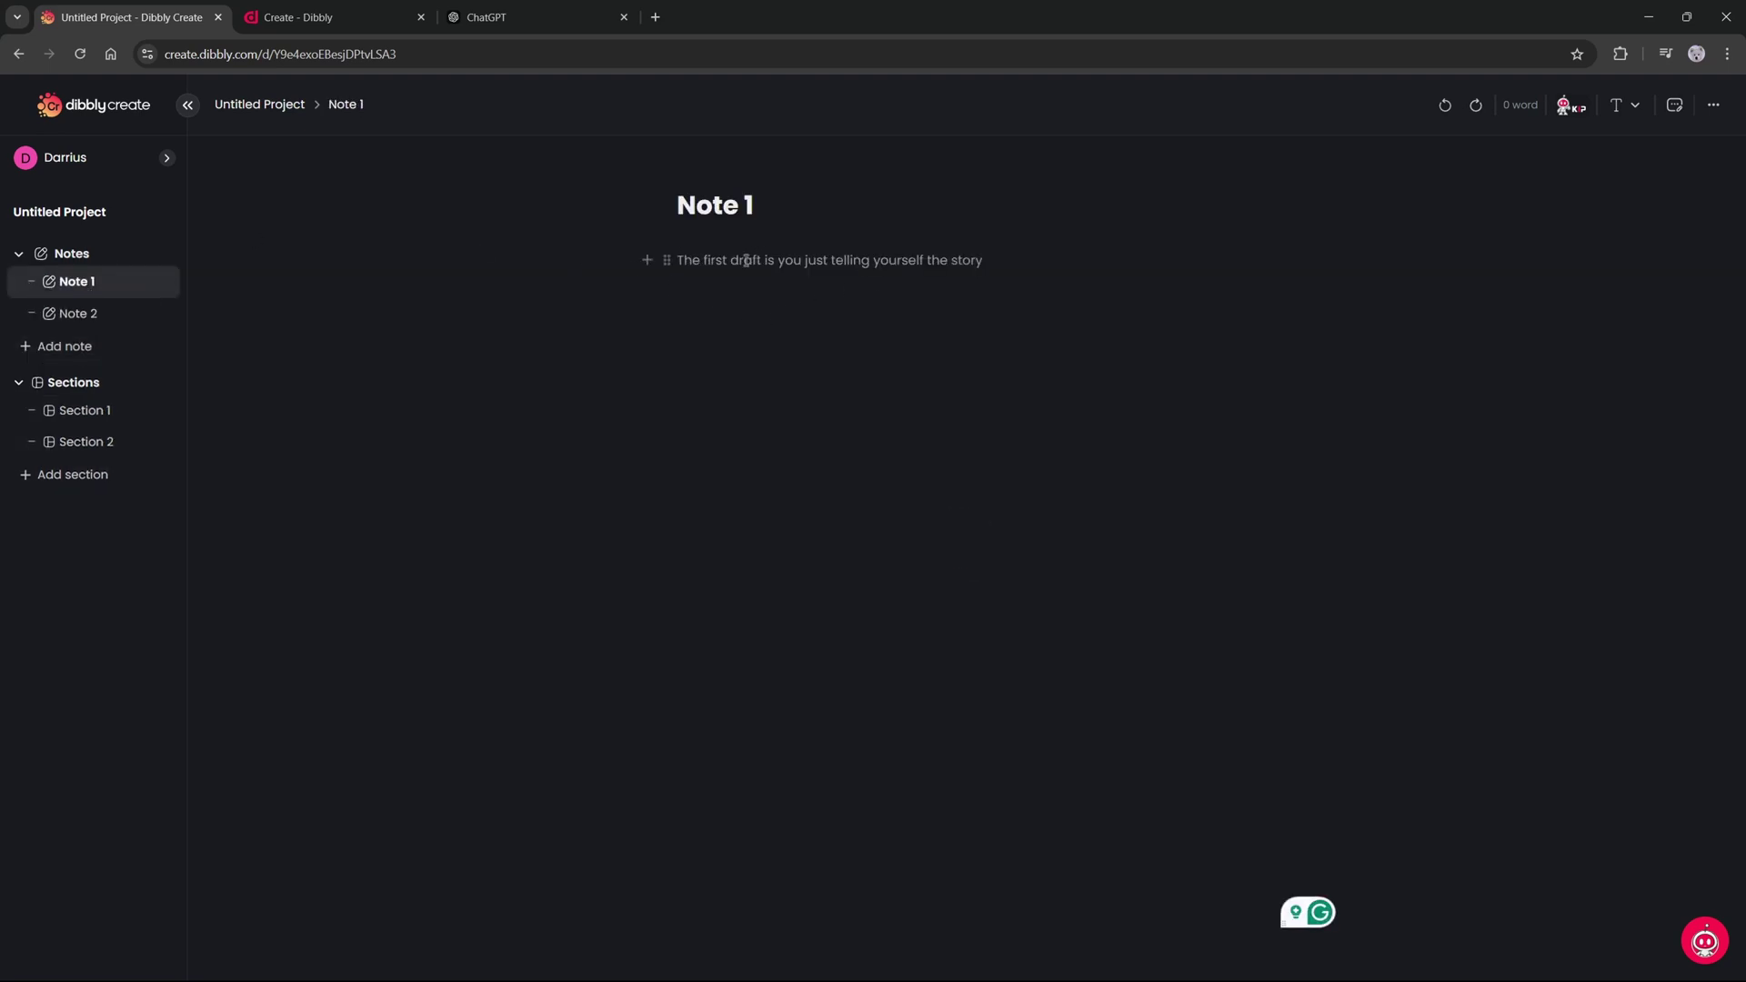
pyautogui.write('introduction to my book about focusing')
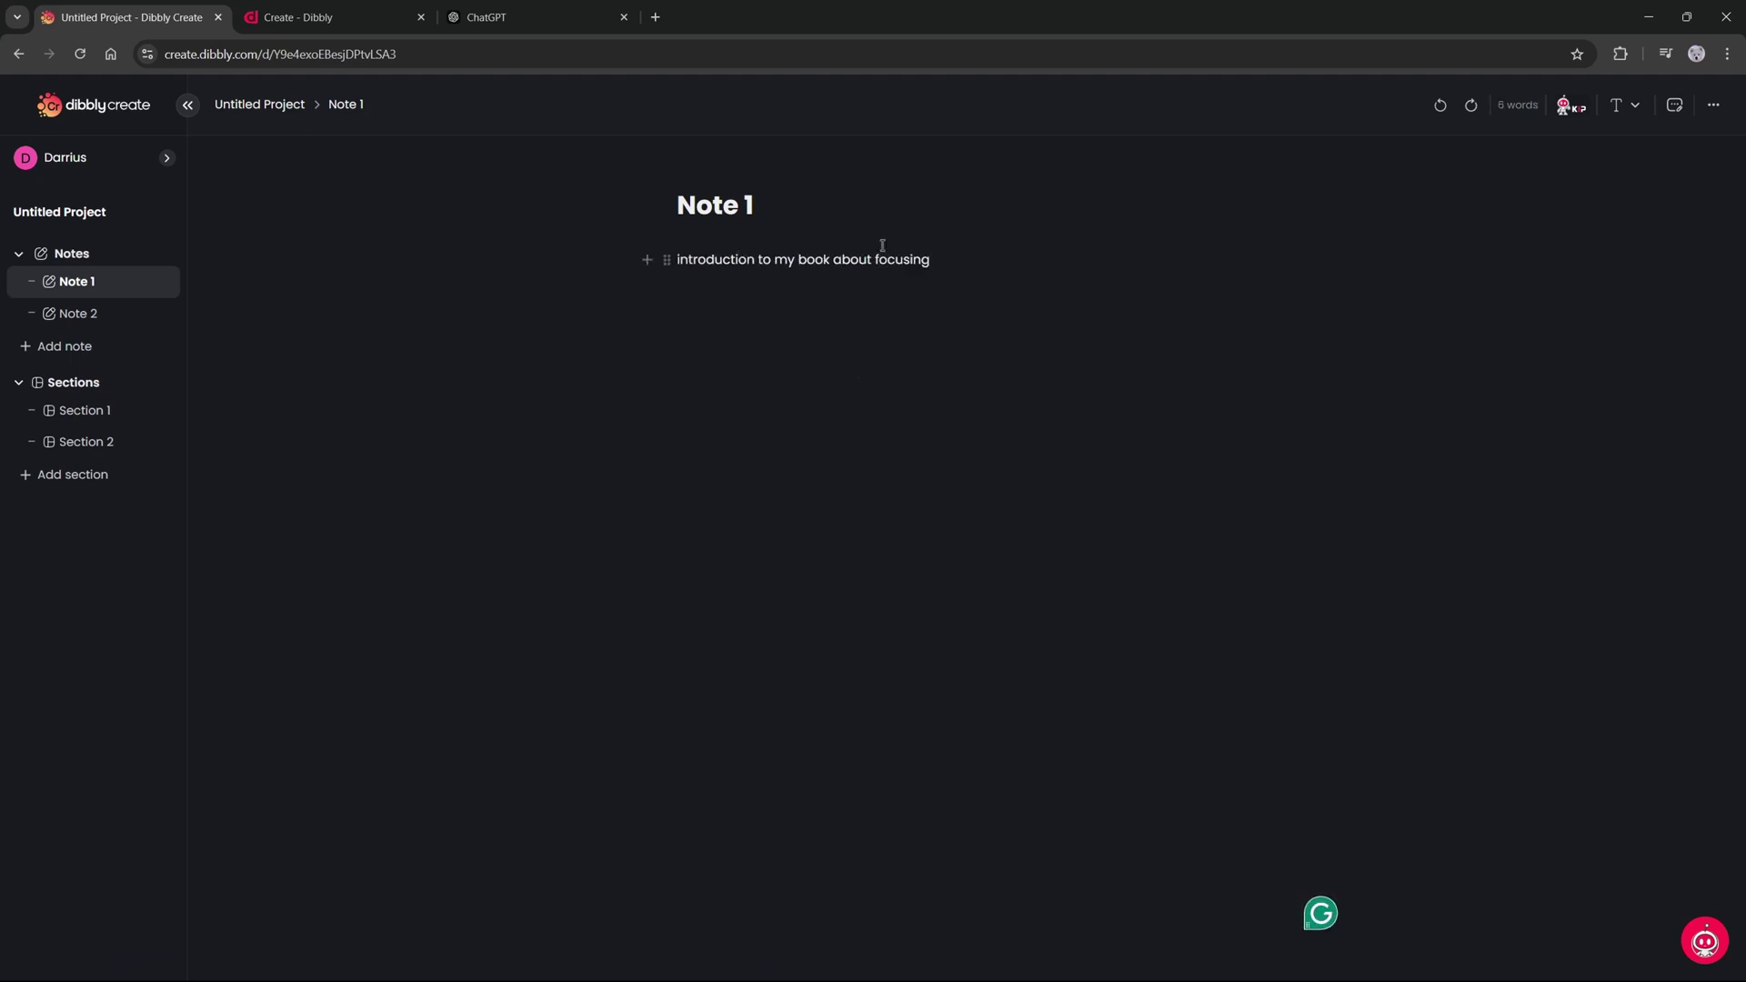
pyautogui.moveTo(929, 260); pyautogui.dragTo(677, 260)
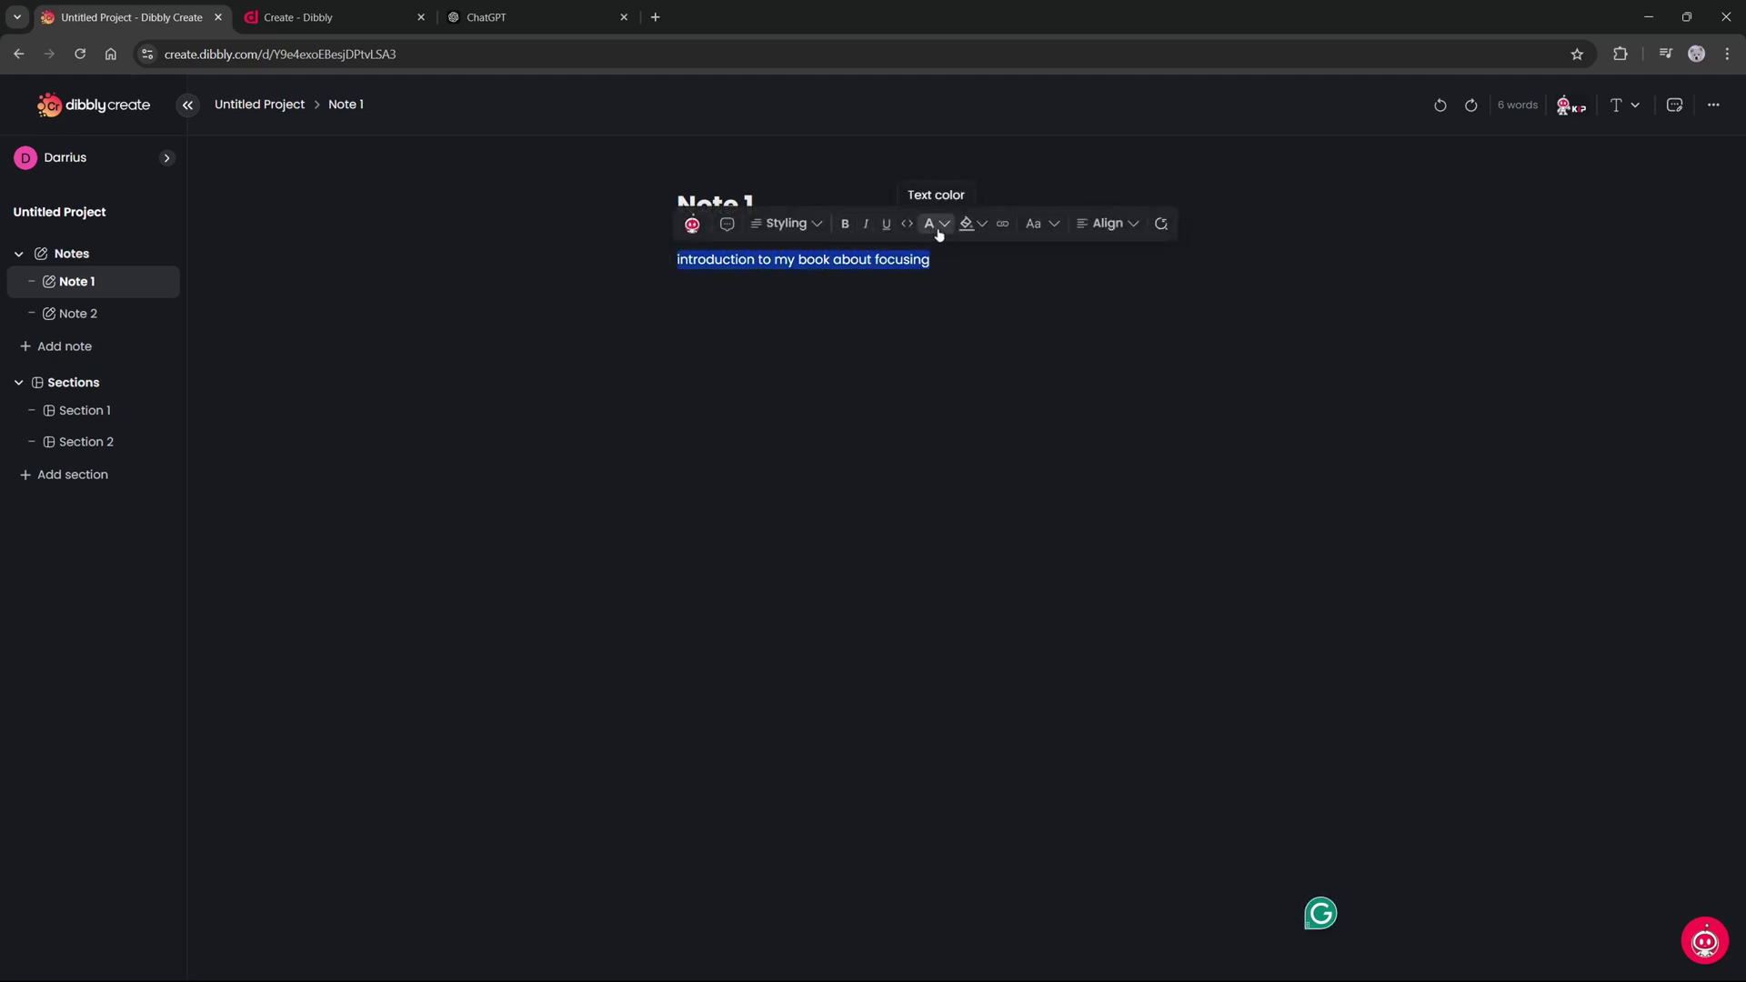
# Ask KIP's Continue Writing to 'expand on this introduction'.
pyautogui.click(691, 227)
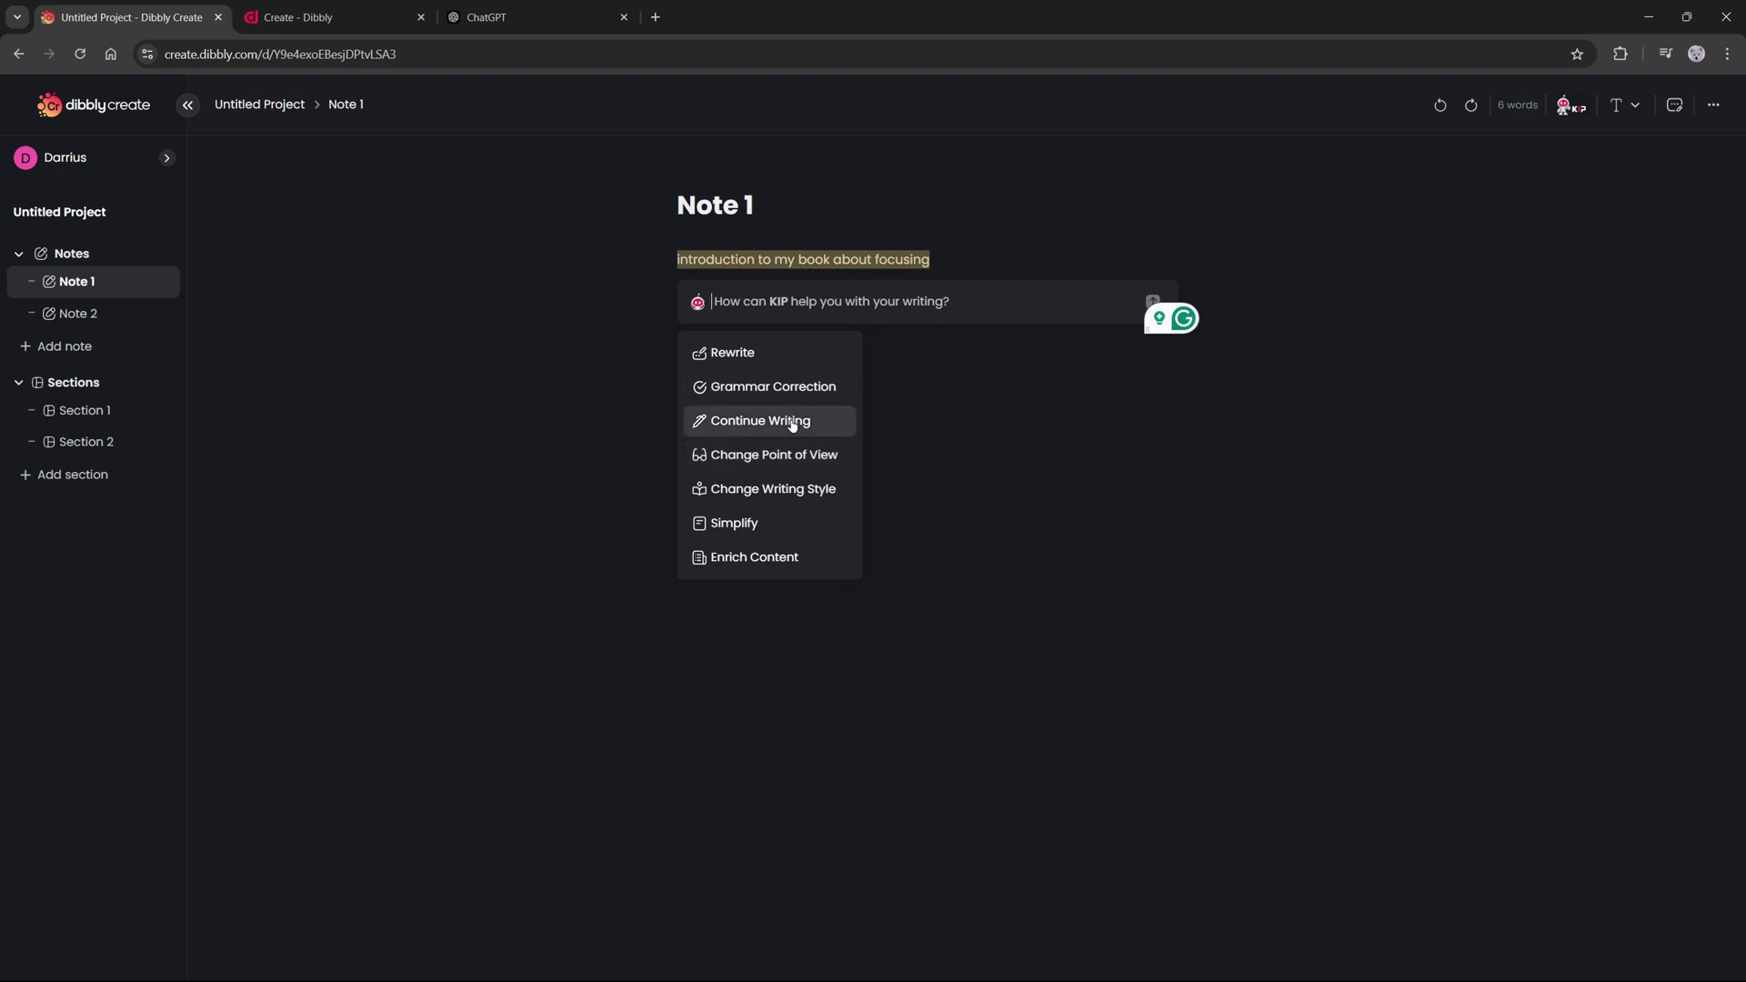
pyautogui.click(797, 424)
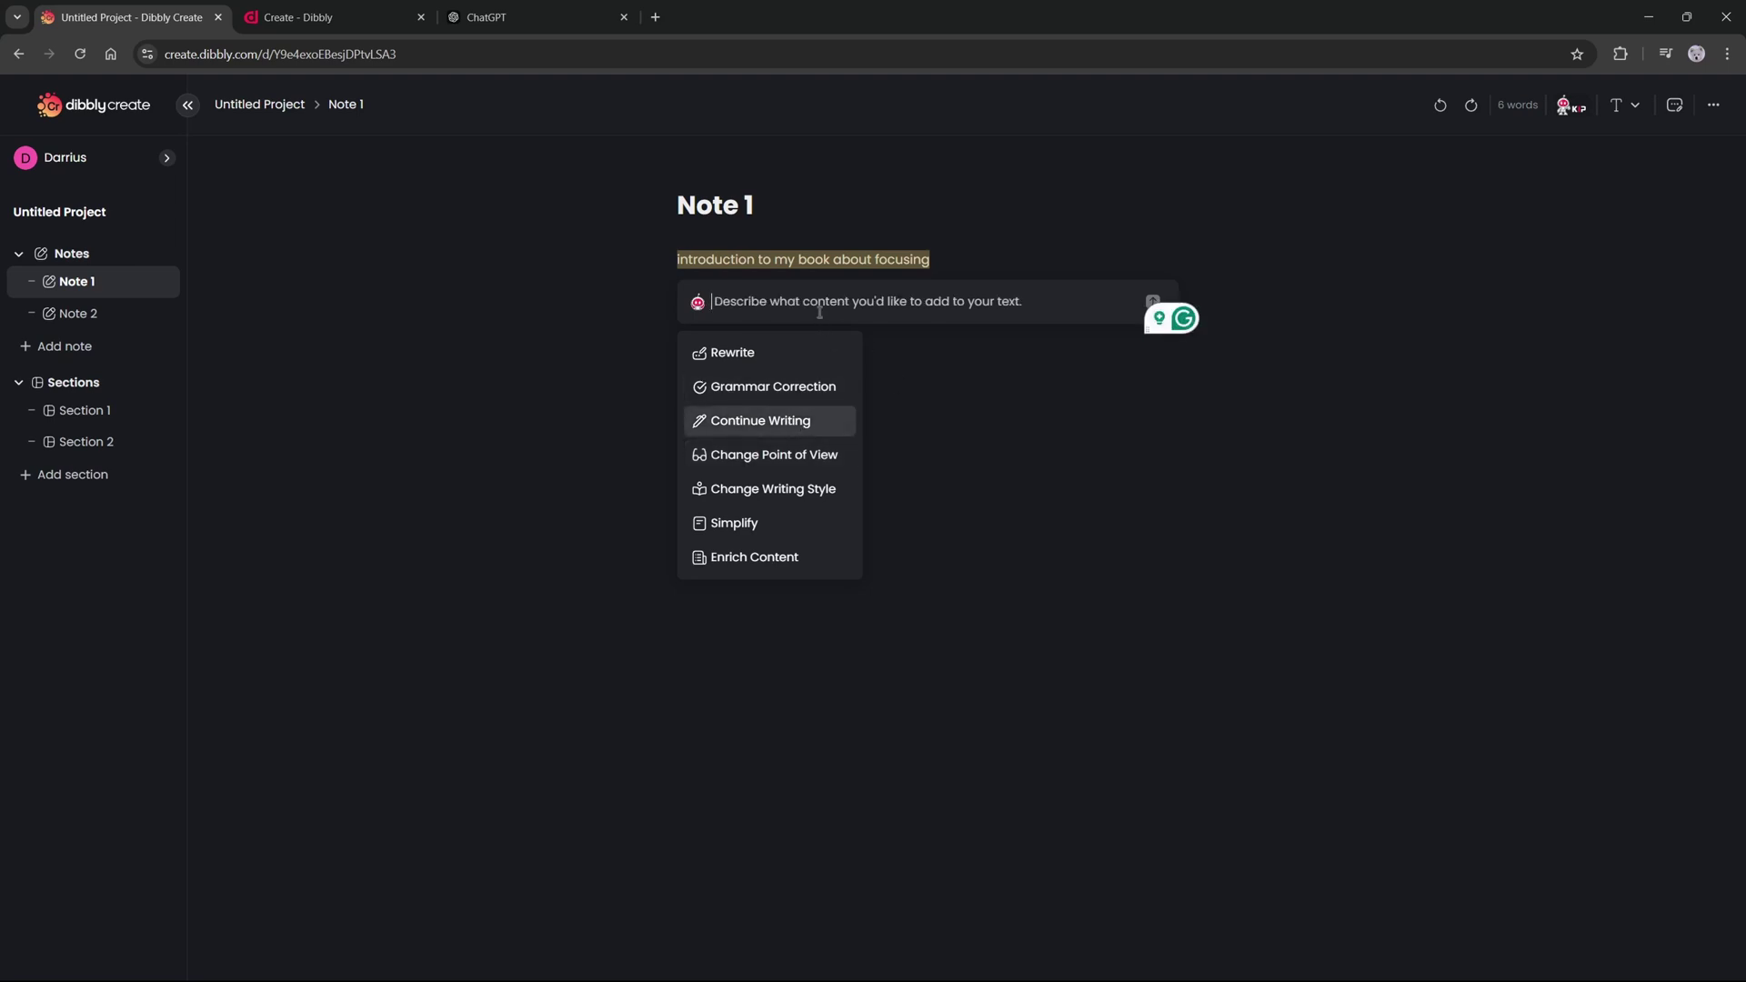
pyautogui.write('expand on this int')
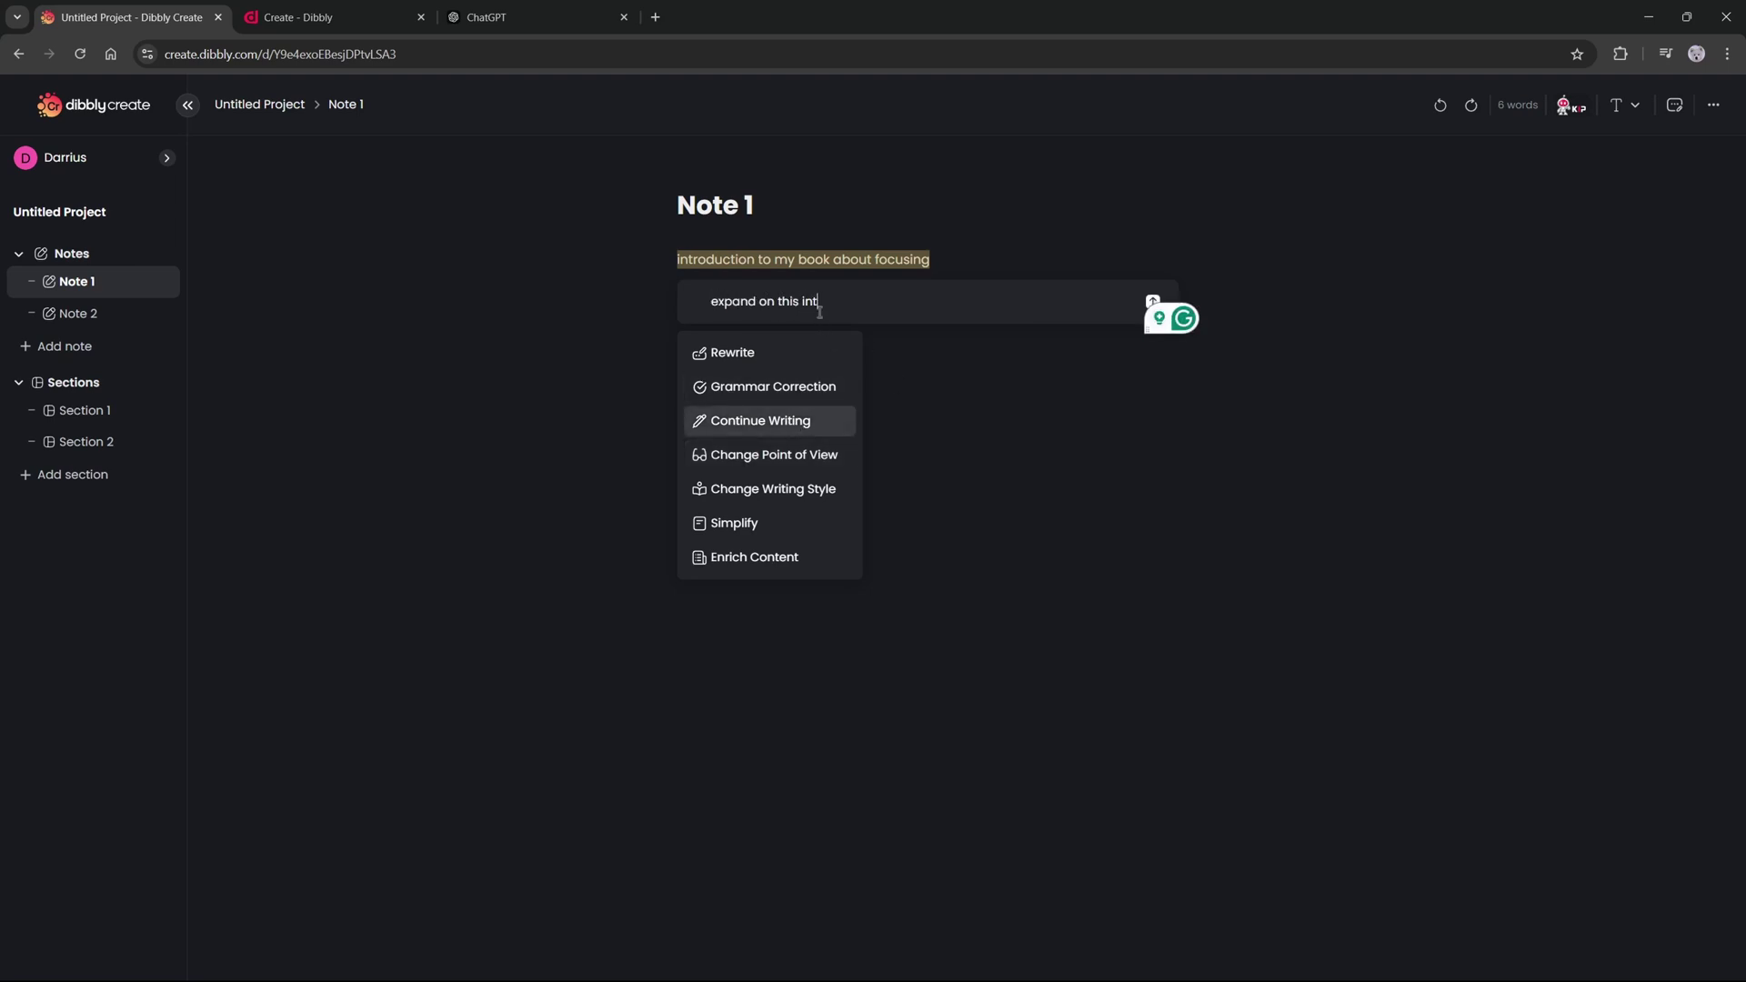
pyautogui.write('roduction')
pyautogui.press('Return')
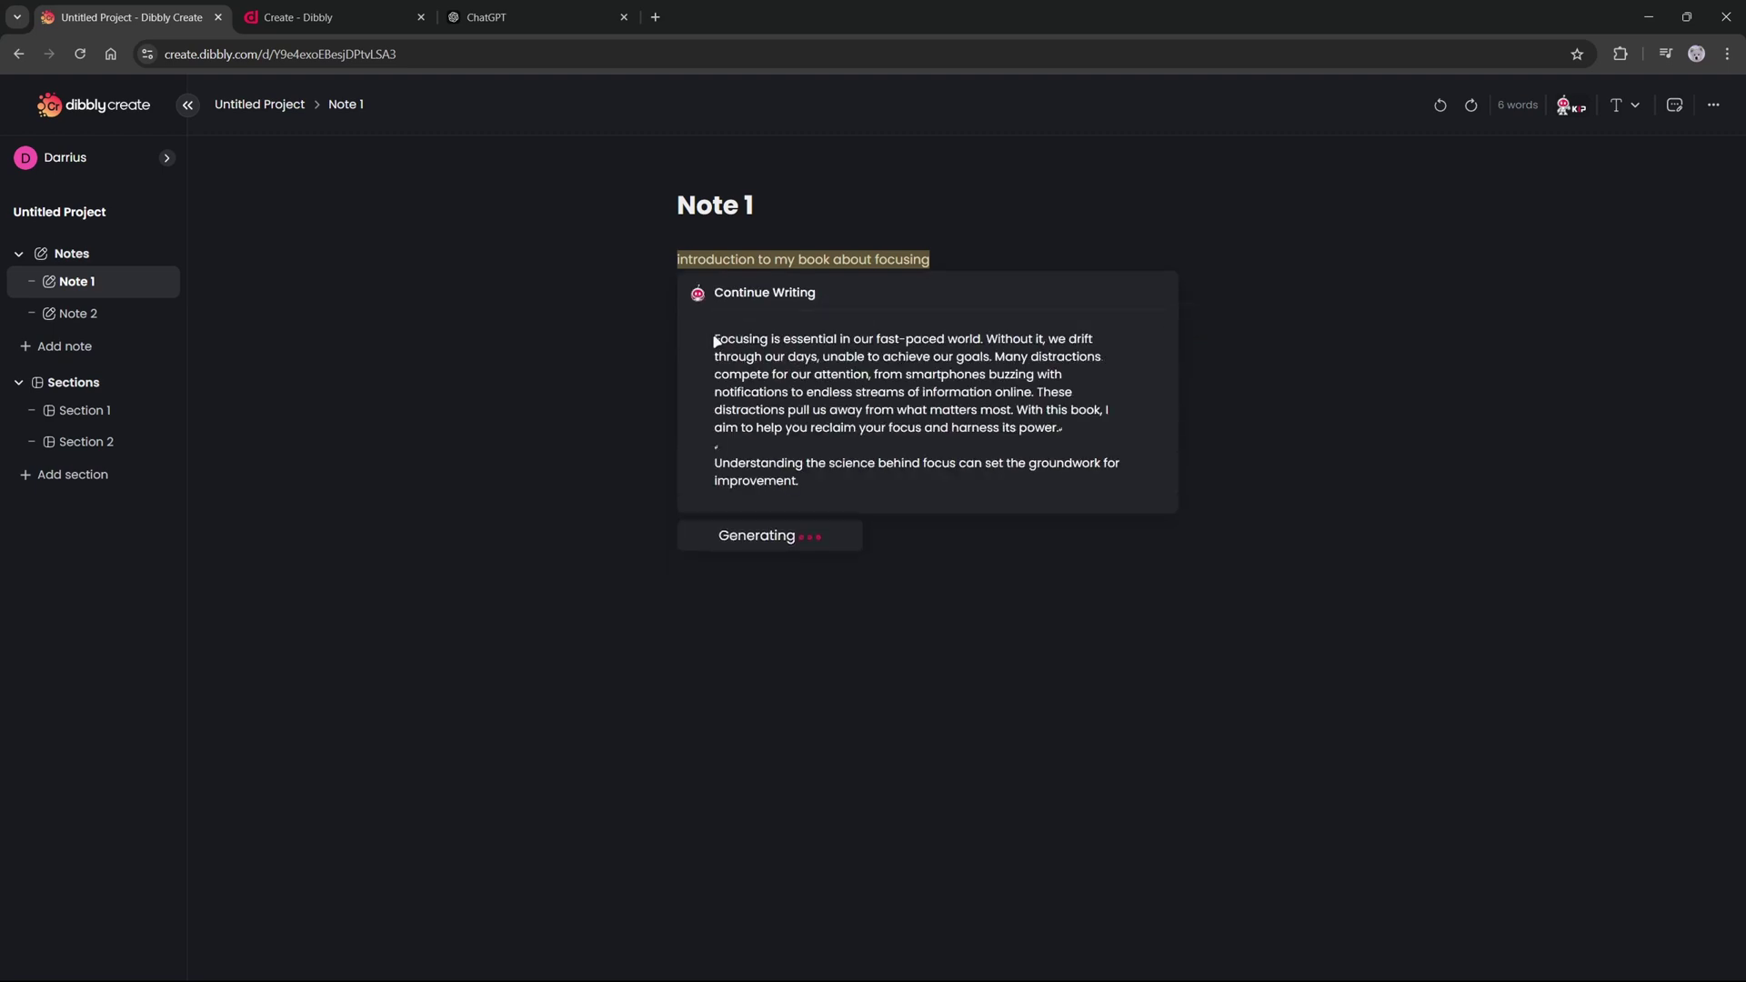
# Review the generated paragraphs about focus and insert them into Note 1.
pyautogui.moveTo(716, 341); pyautogui.dragTo(1082, 743)
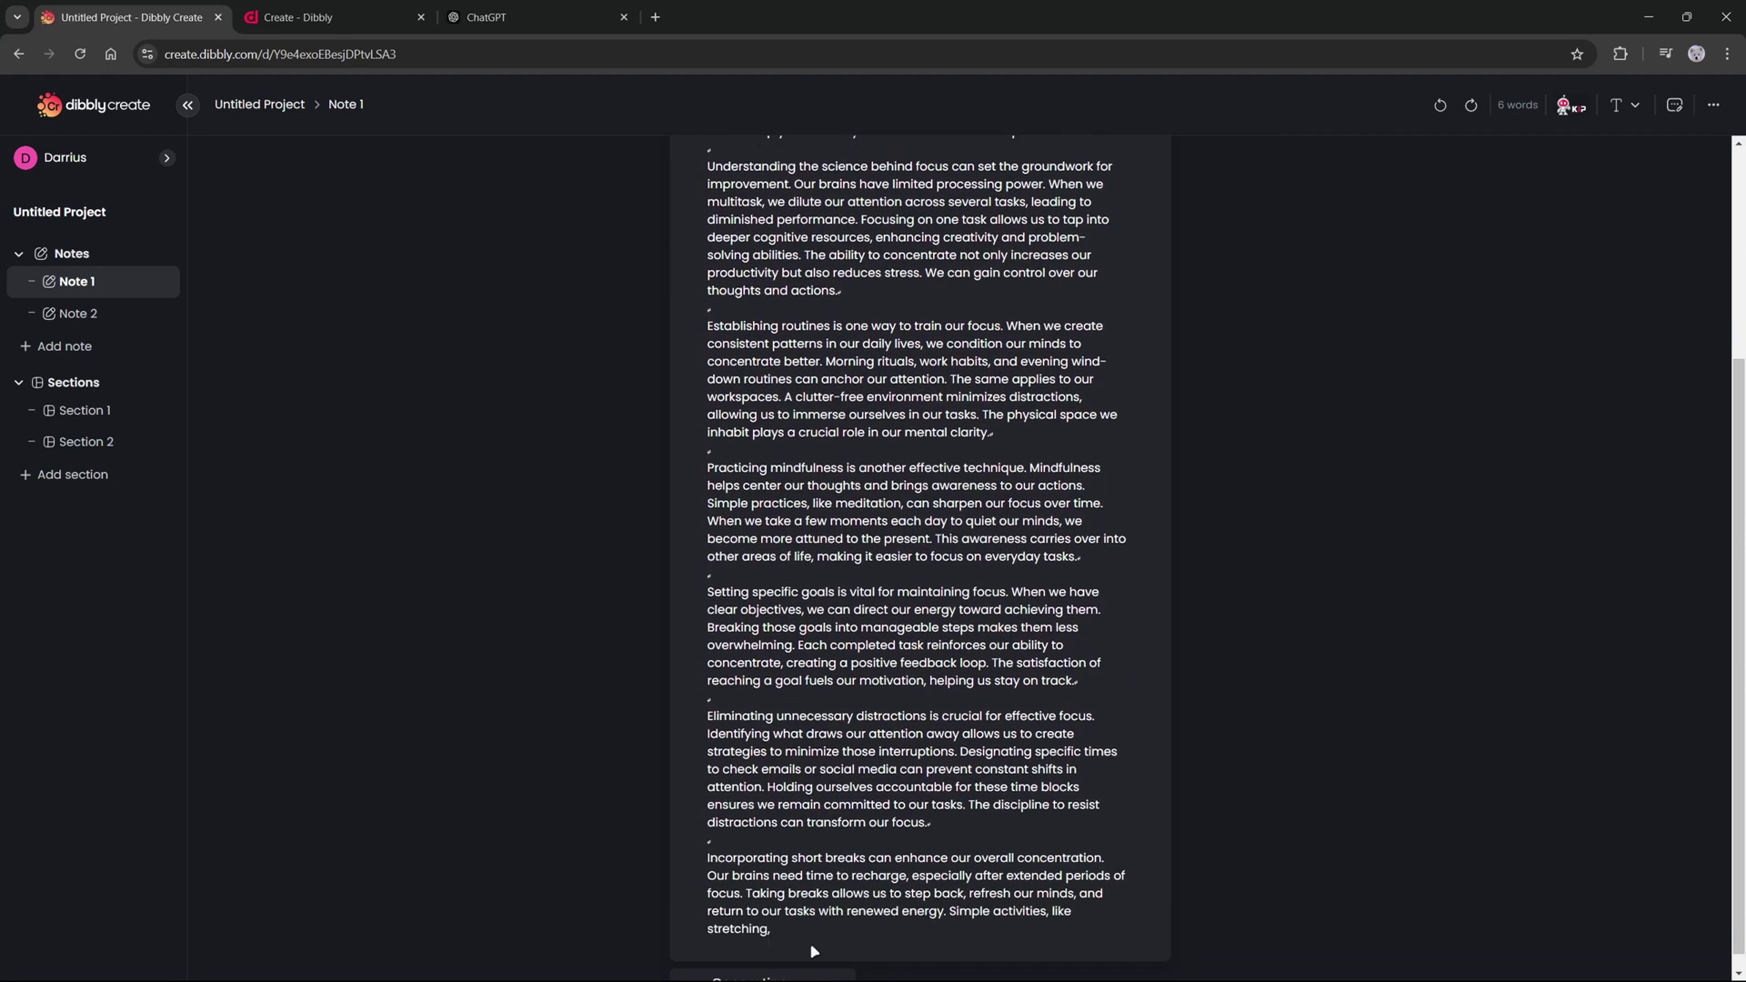
pyautogui.moveTo(724, 466)
pyautogui.mouseDown()
pyautogui.moveTo(848, 478)
pyautogui.moveTo(910, 574)
pyautogui.moveTo(854, 591)
pyautogui.moveTo(712, 455)
pyautogui.mouseUp()
pyautogui.click(908, 874)
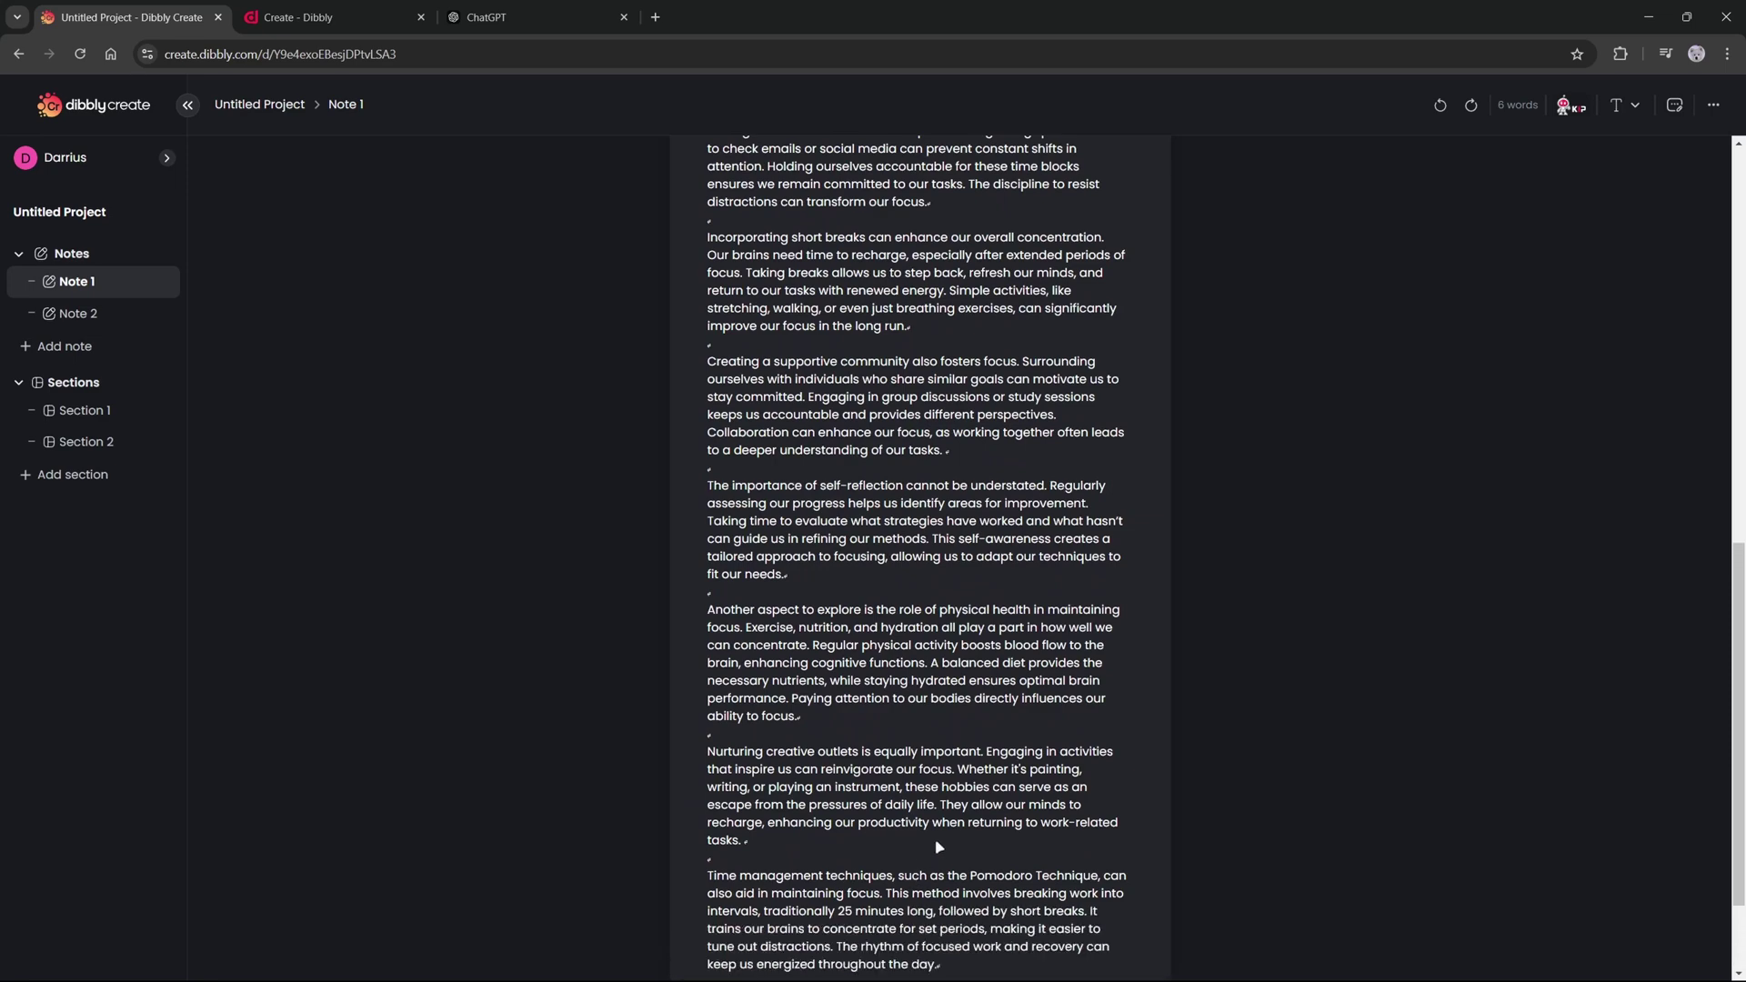
pyautogui.scroll(4, 896, 800)
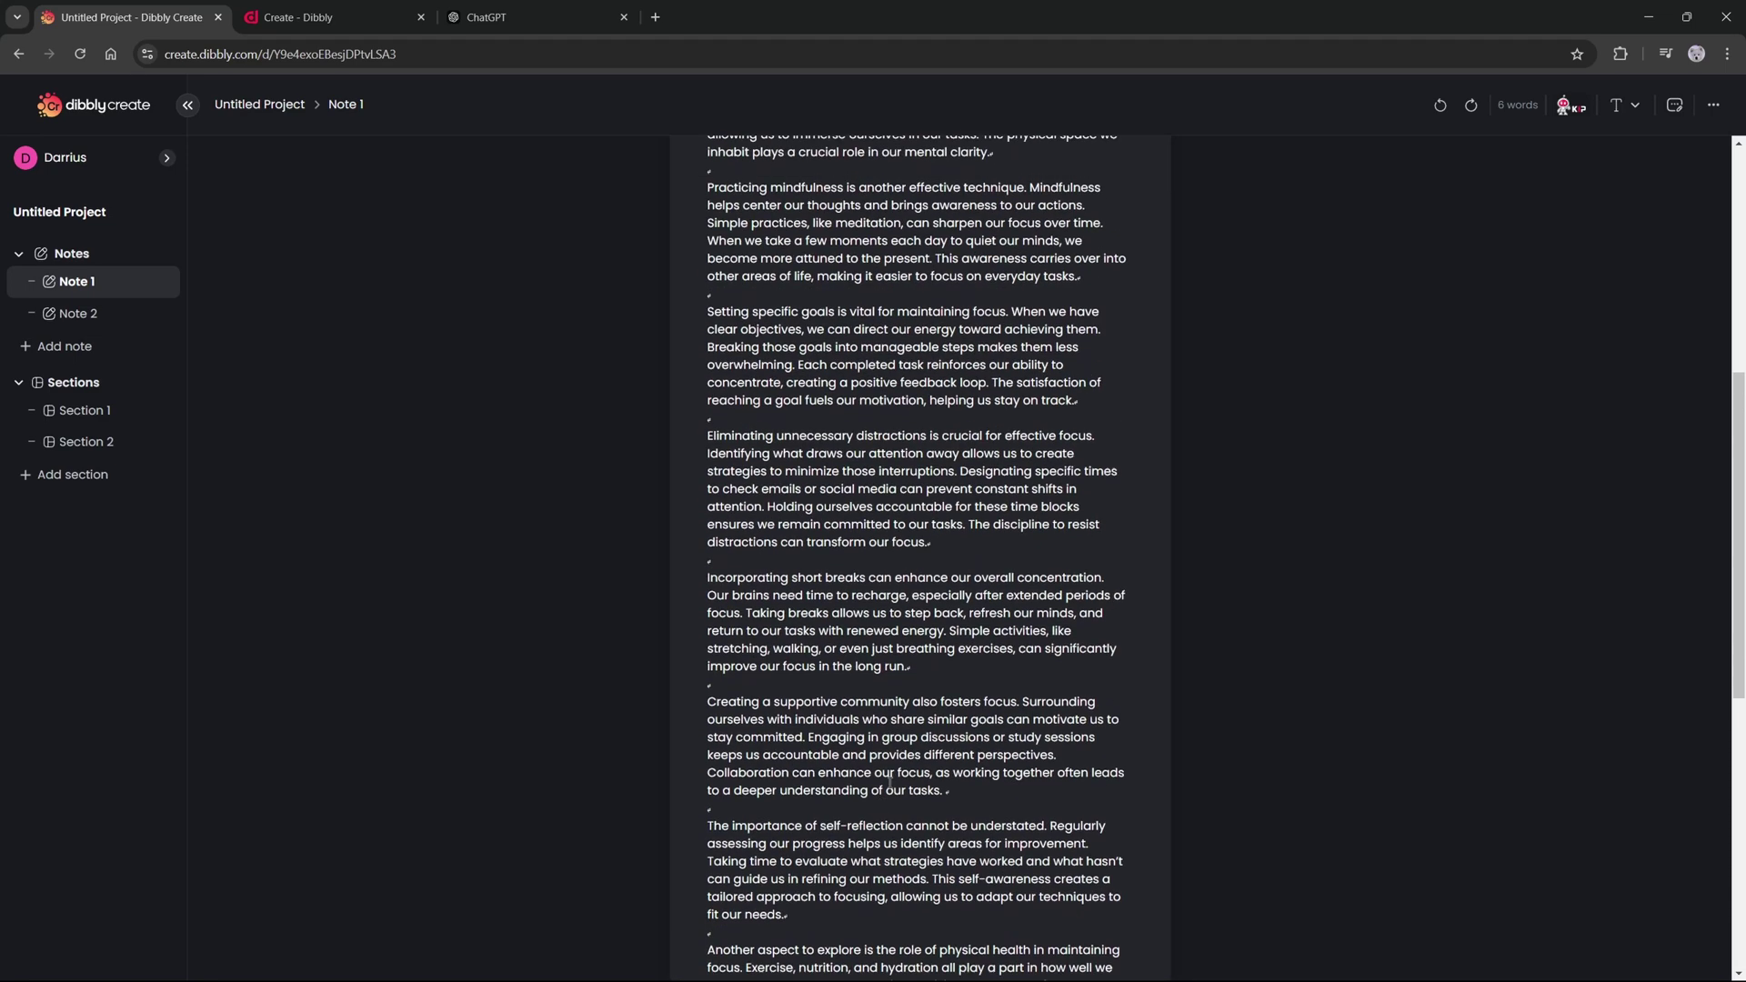
pyautogui.scroll(7, 899, 779)
pyautogui.moveTo(695, 345); pyautogui.dragTo(980, 824)
pyautogui.click(755, 856)
pyautogui.scroll(10, 967, 787)
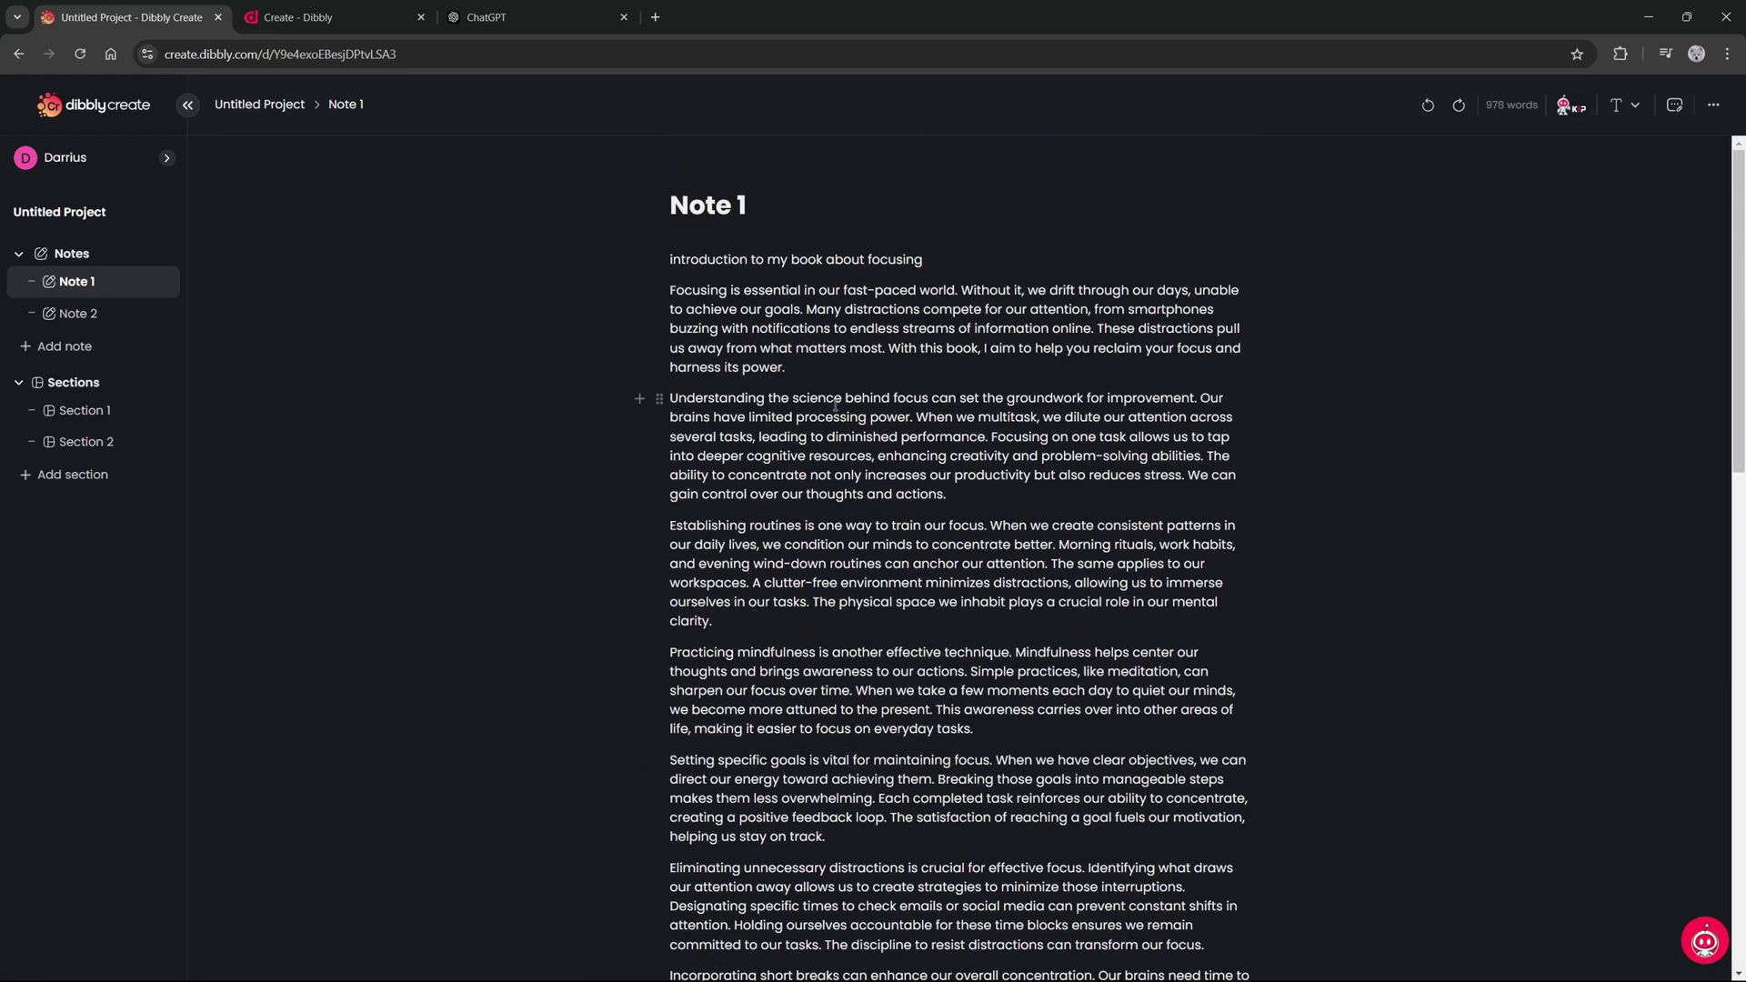
# Glance at Research's Amazon Search Term Analysis, then return to the KIP All Tools list.
pyautogui.click(1575, 111)
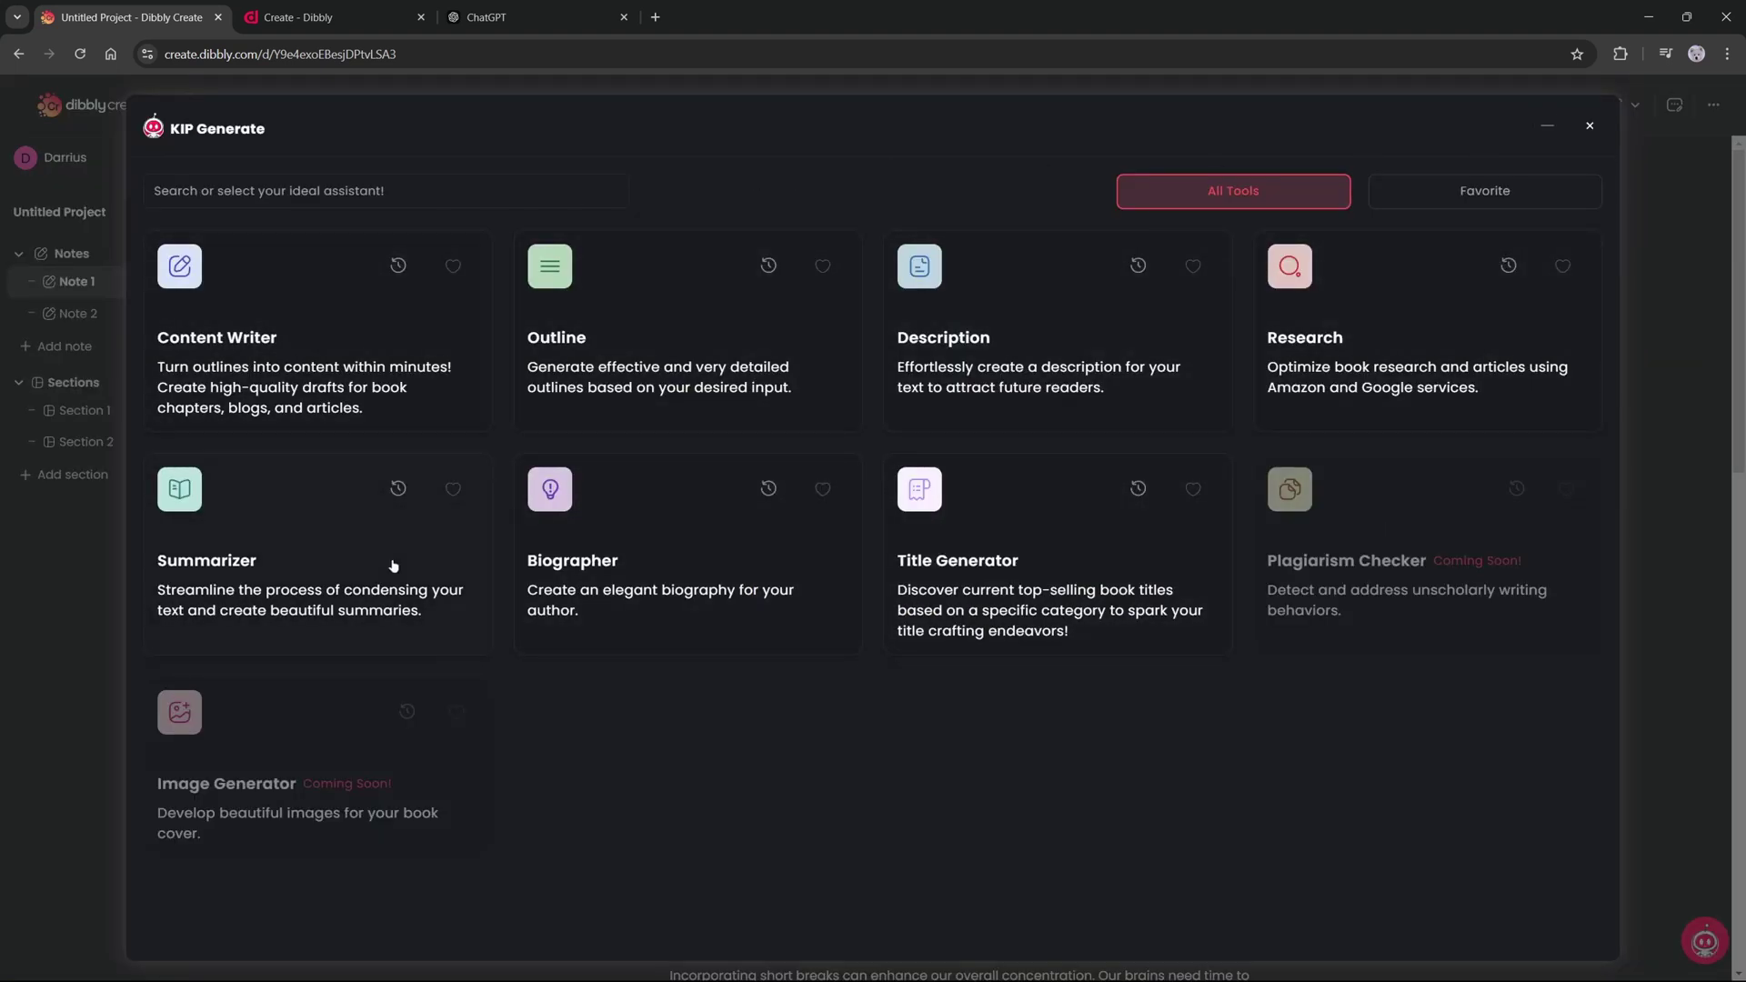
pyautogui.click(1449, 352)
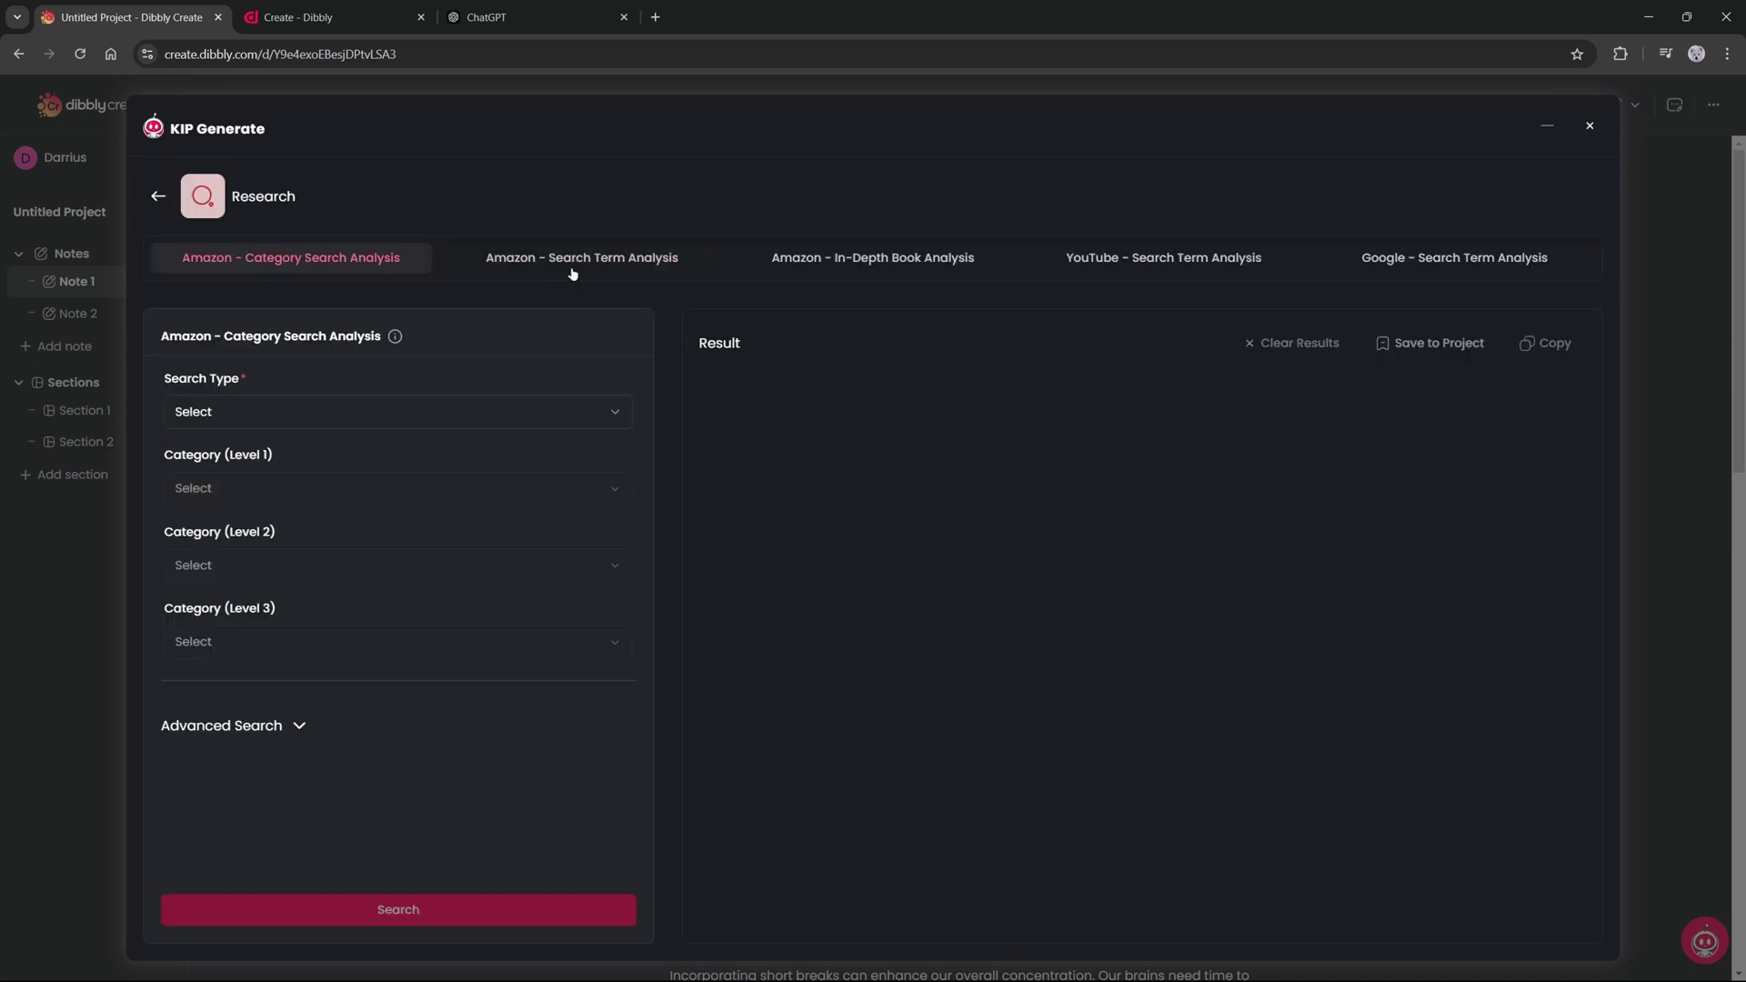
pyautogui.click(575, 264)
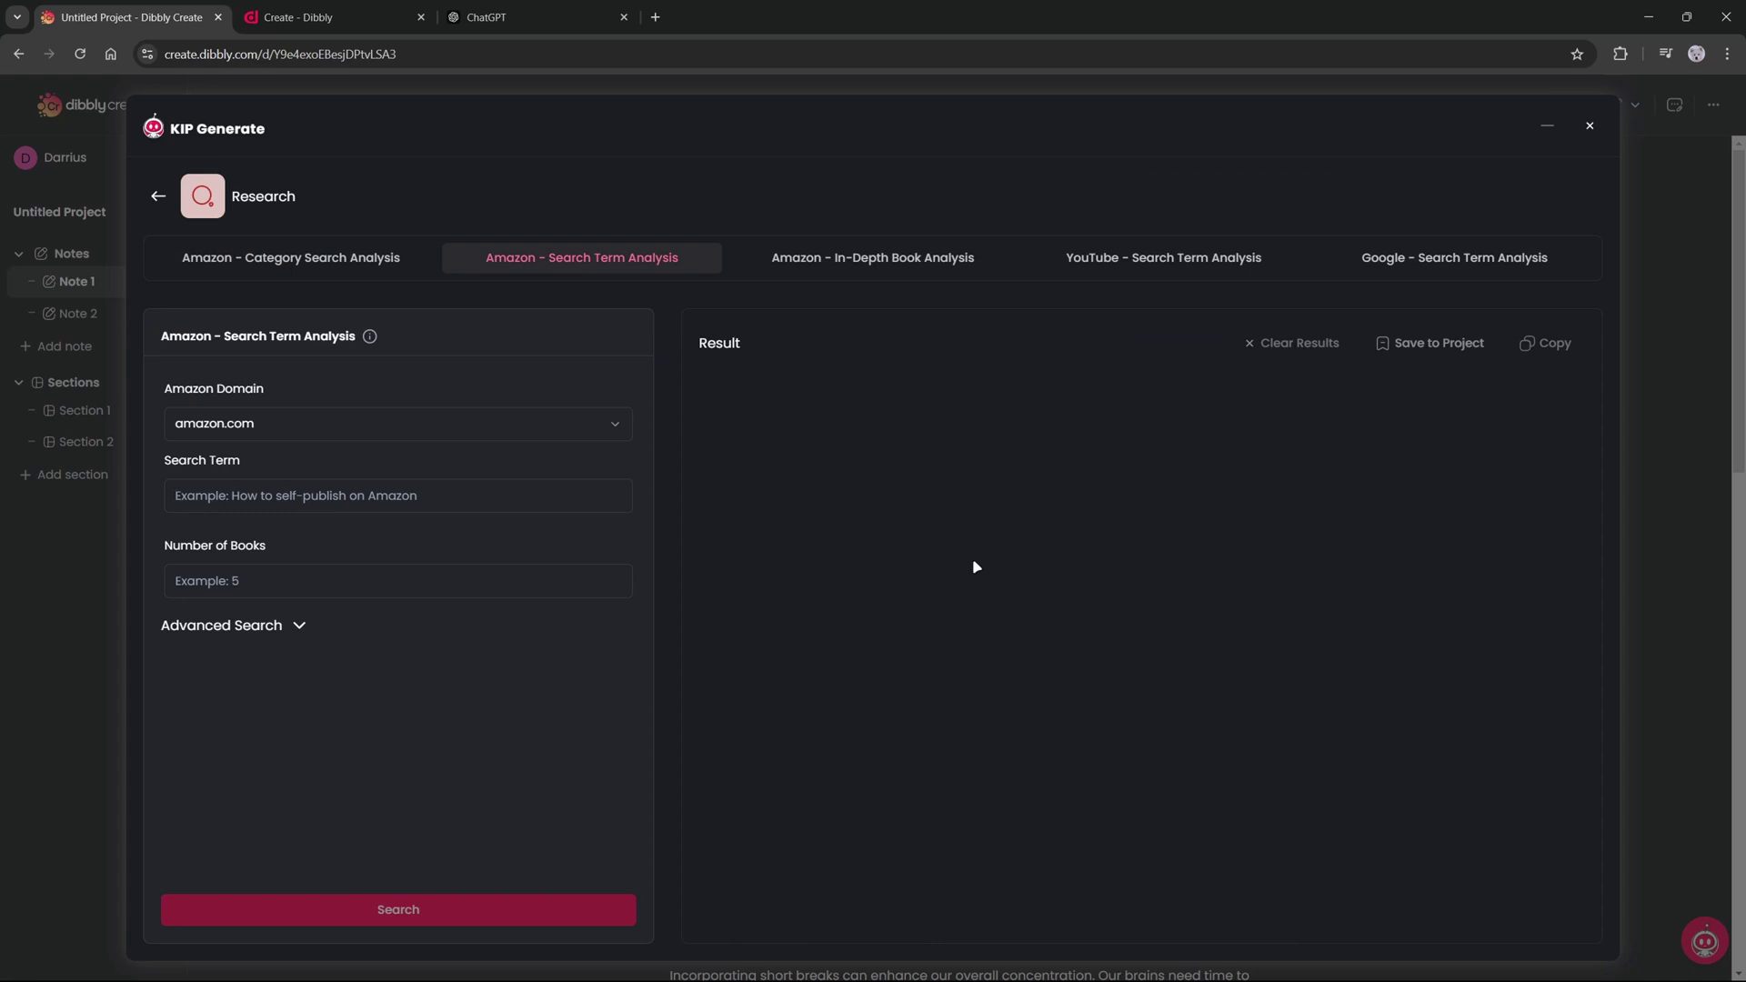
pyautogui.click(158, 197)
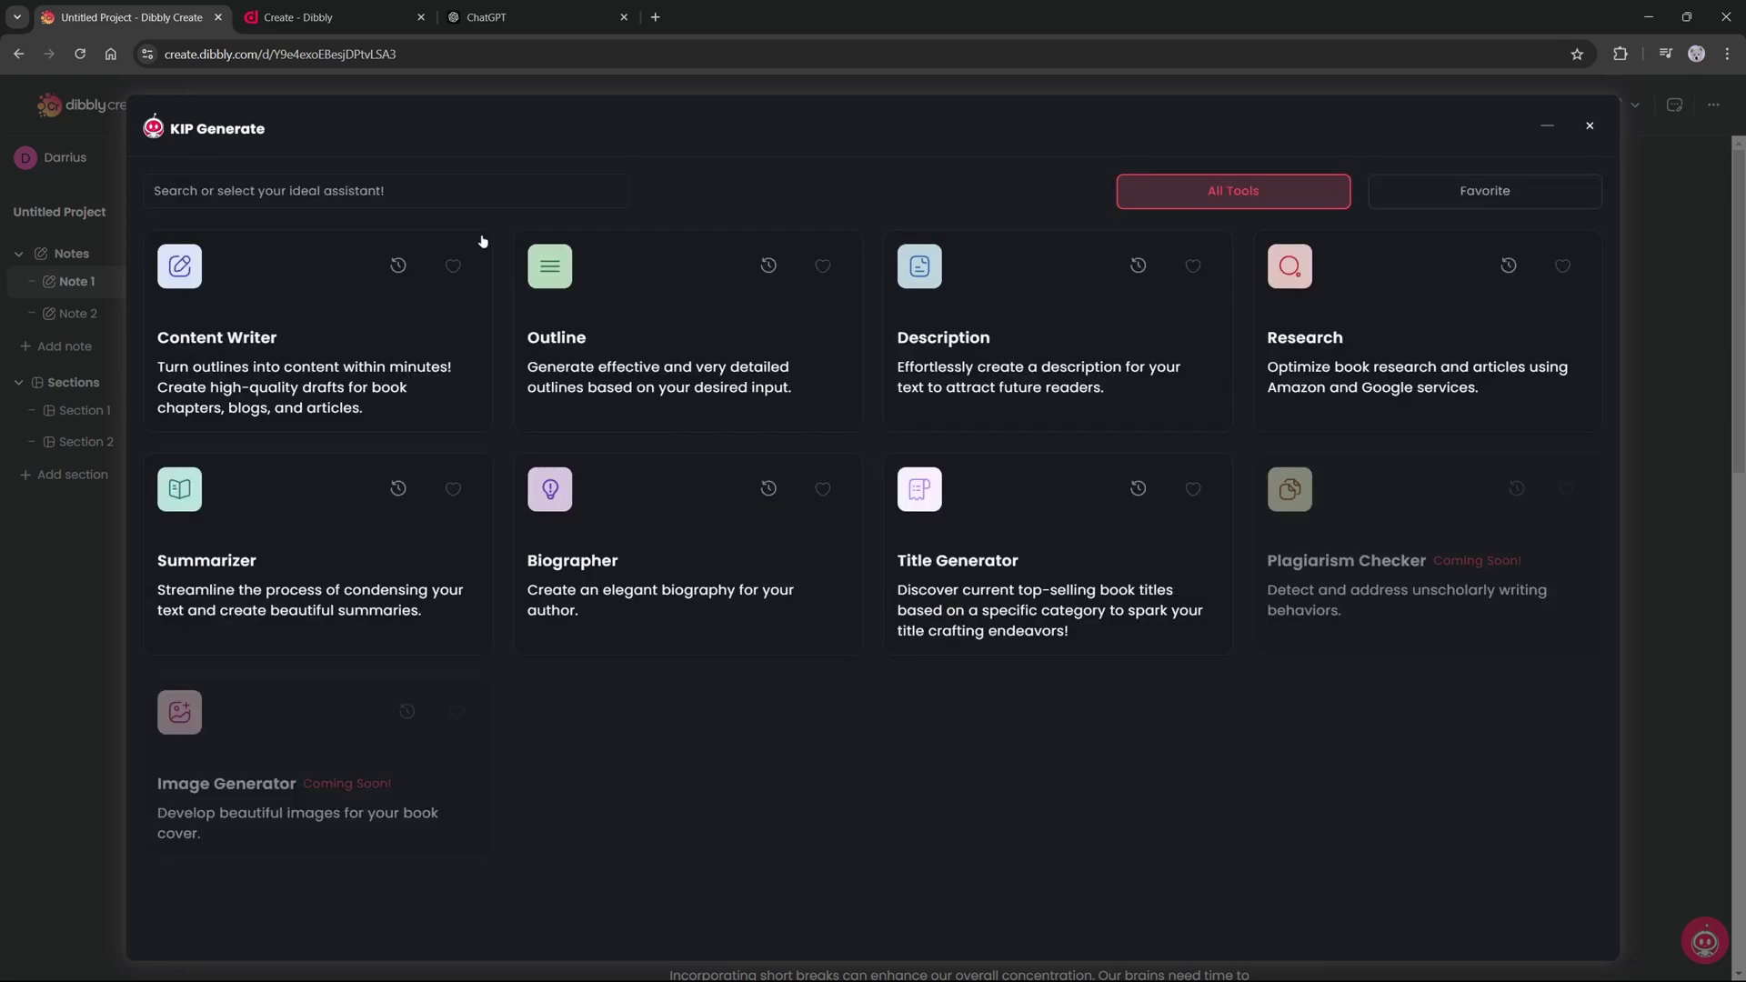
# Open the Outline generator, paste the Mind Over Task title, and choose Adults and Non-Fiction.
pyautogui.click(739, 351)
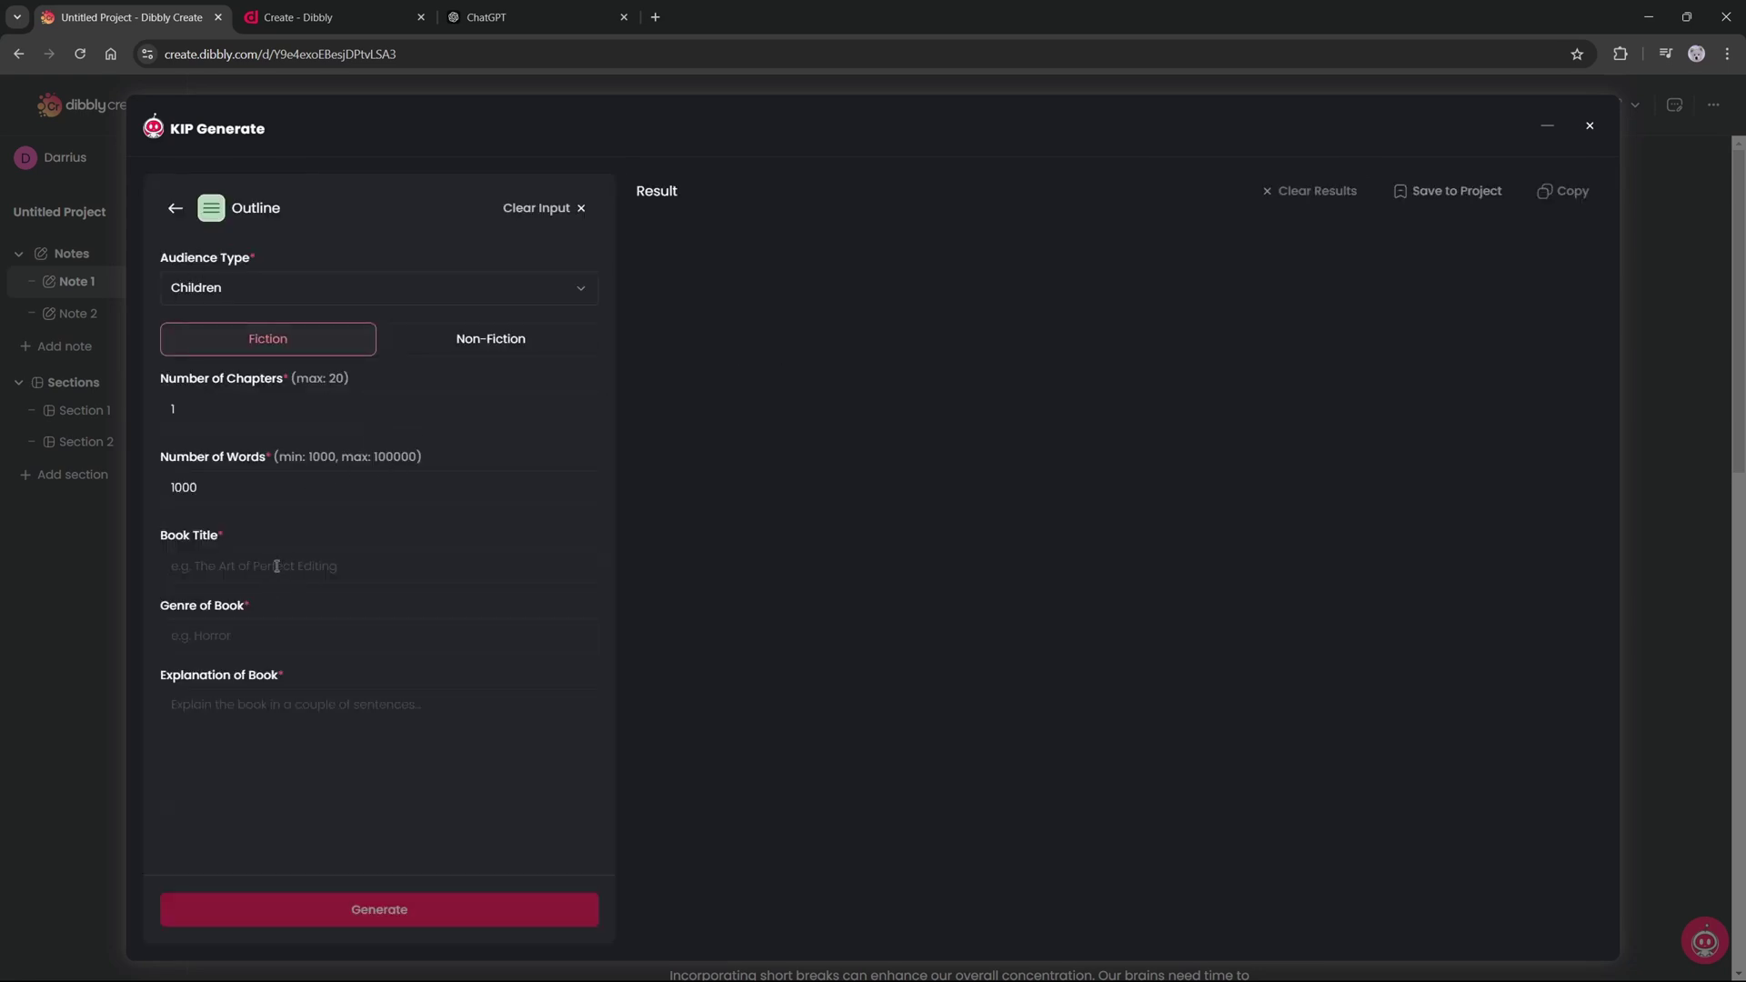
pyautogui.write('Mind Over Task: Mastering Focus in a Distracted World')
pyautogui.moveTo(172, 570); pyautogui.dragTo(494, 567)
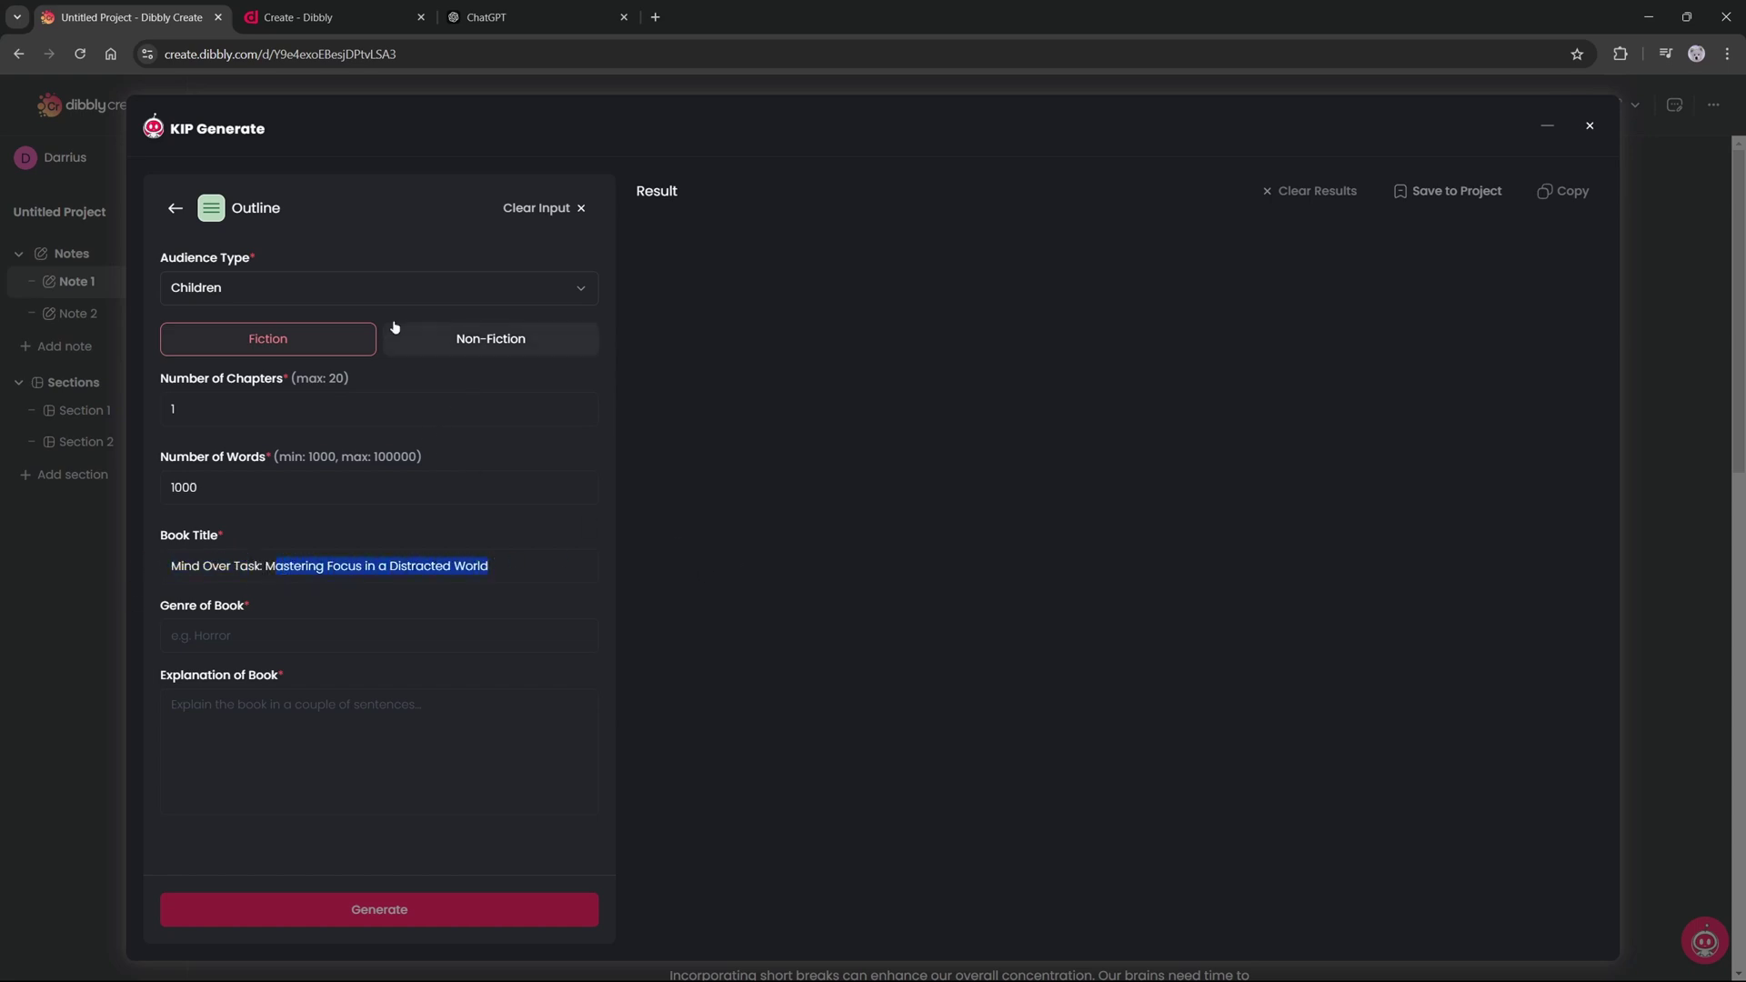
pyautogui.click(300, 289)
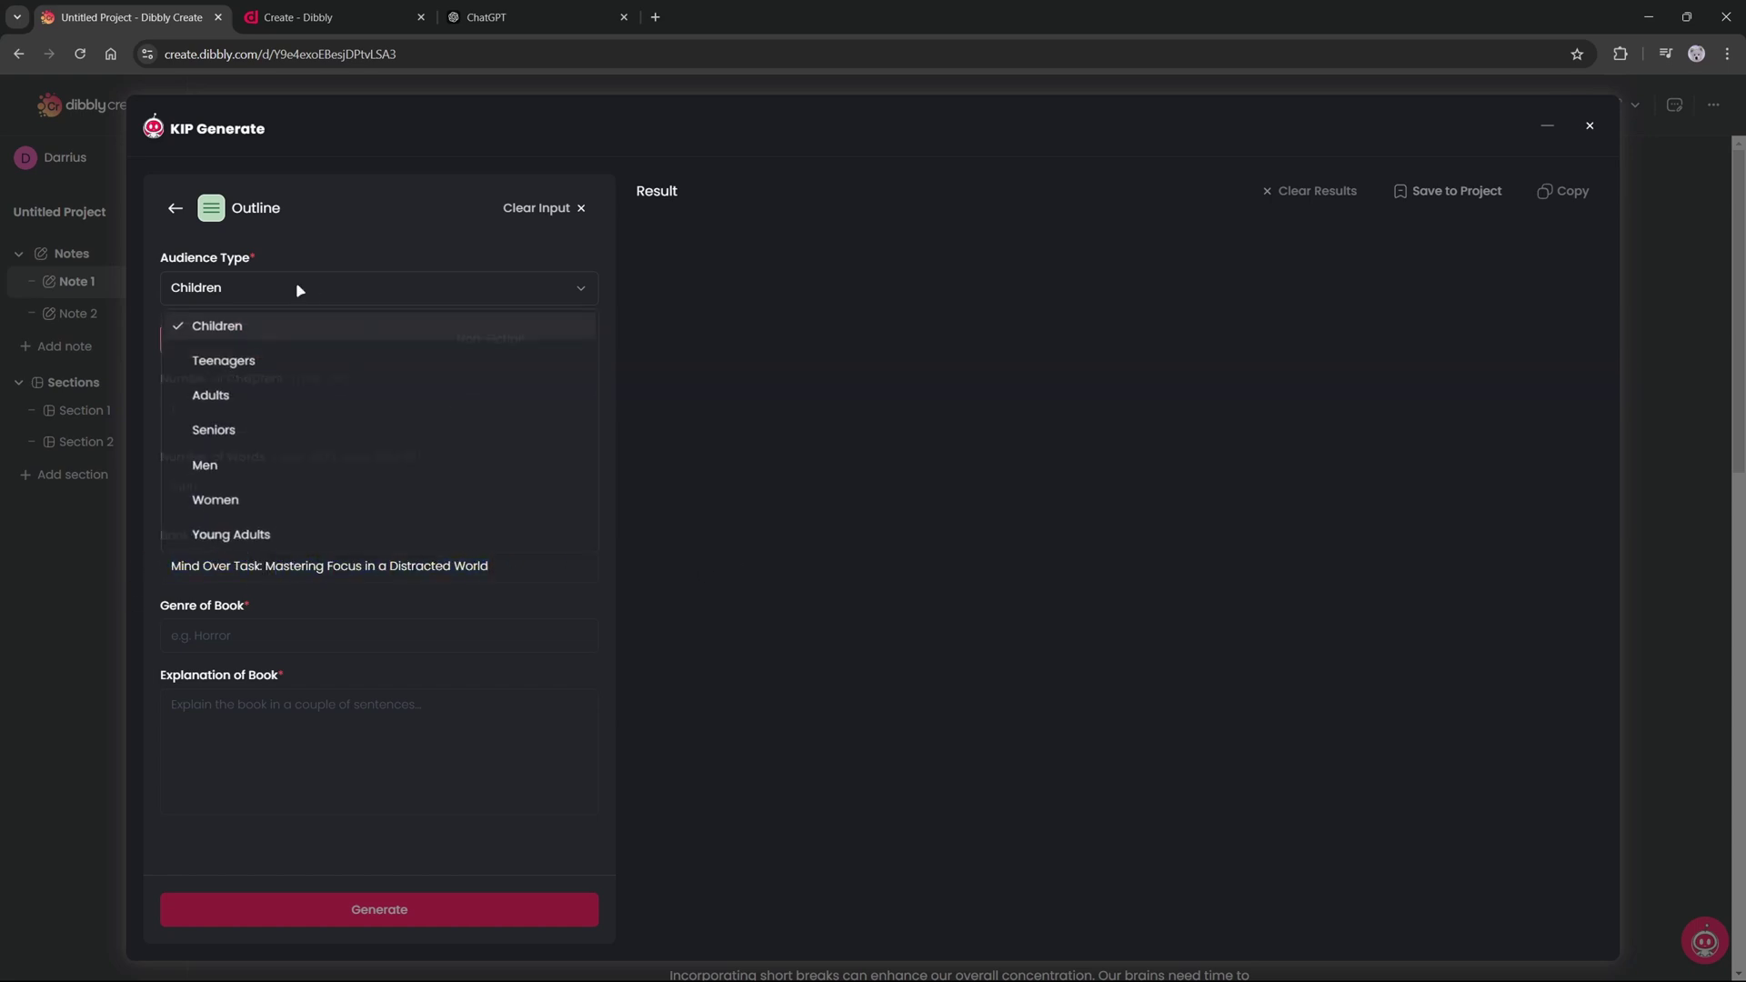
pyautogui.click(261, 396)
pyautogui.click(452, 348)
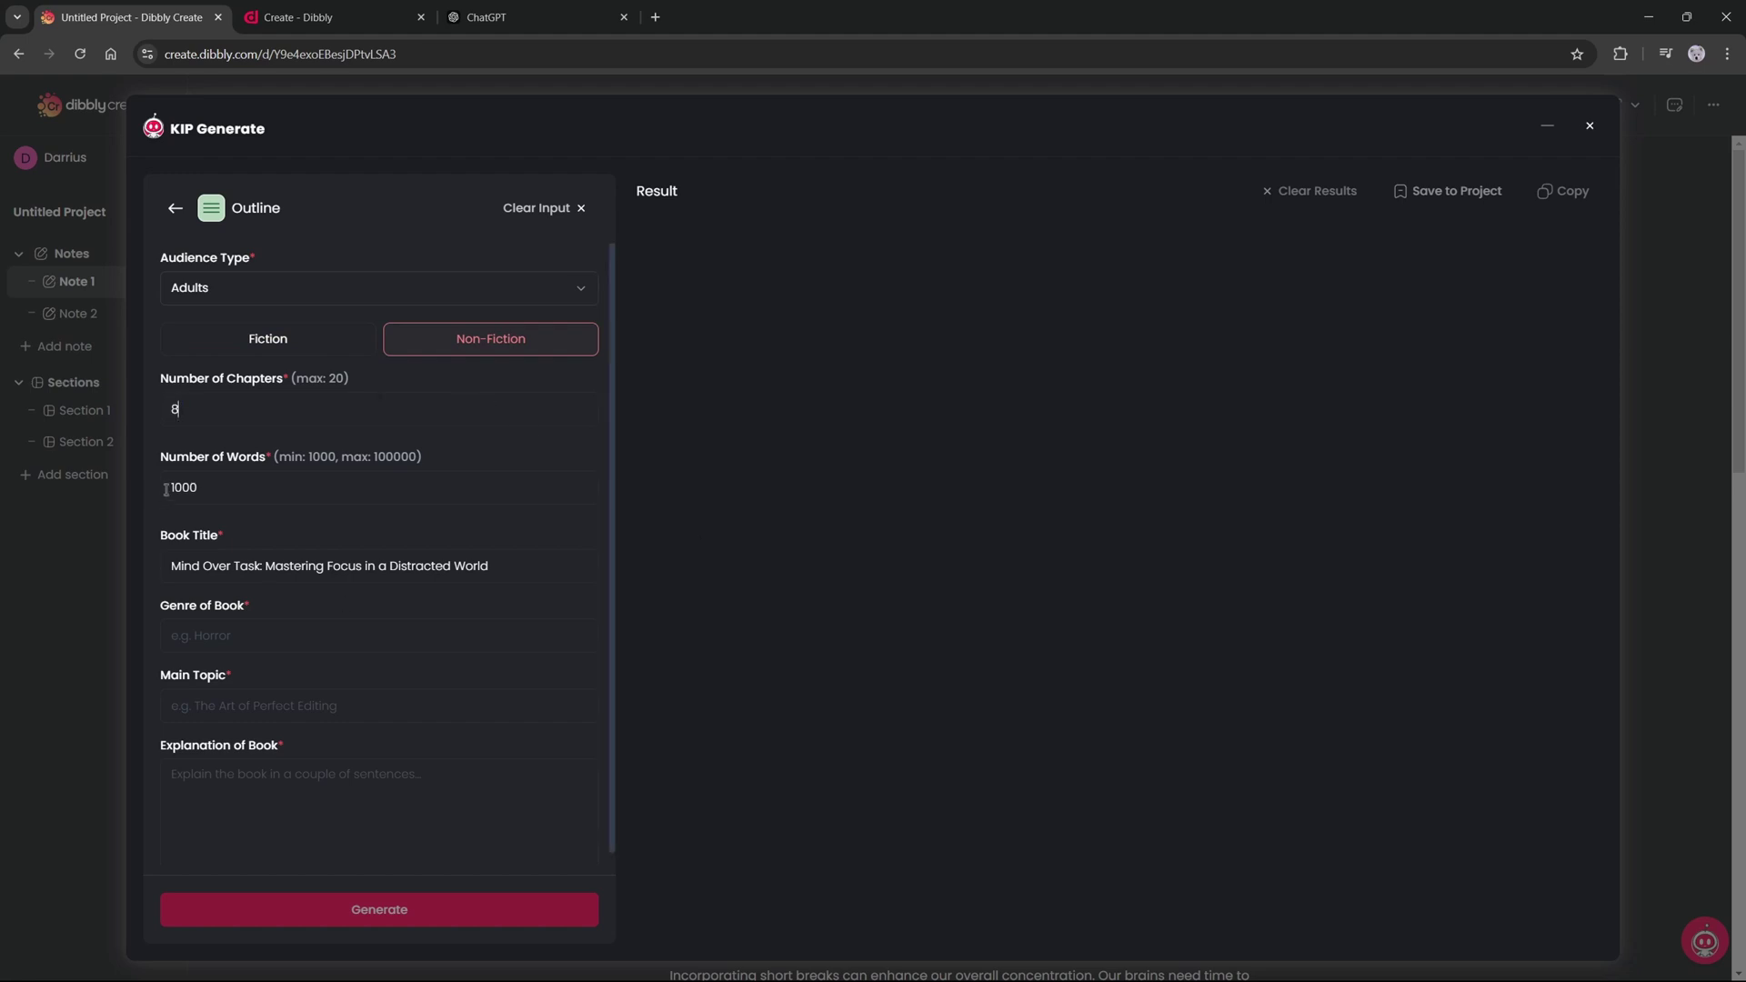
# Set 8 chapters, 25000 words, Self-Help genre, topic Focus, and begin the book explanation.
pyautogui.moveTo(269, 491); pyautogui.dragTo(30, 469)
pyautogui.write('250')
pyautogui.click(302, 629)
pyautogui.write('Self- Help')
pyautogui.write('elp')
pyautogui.write('Focus')
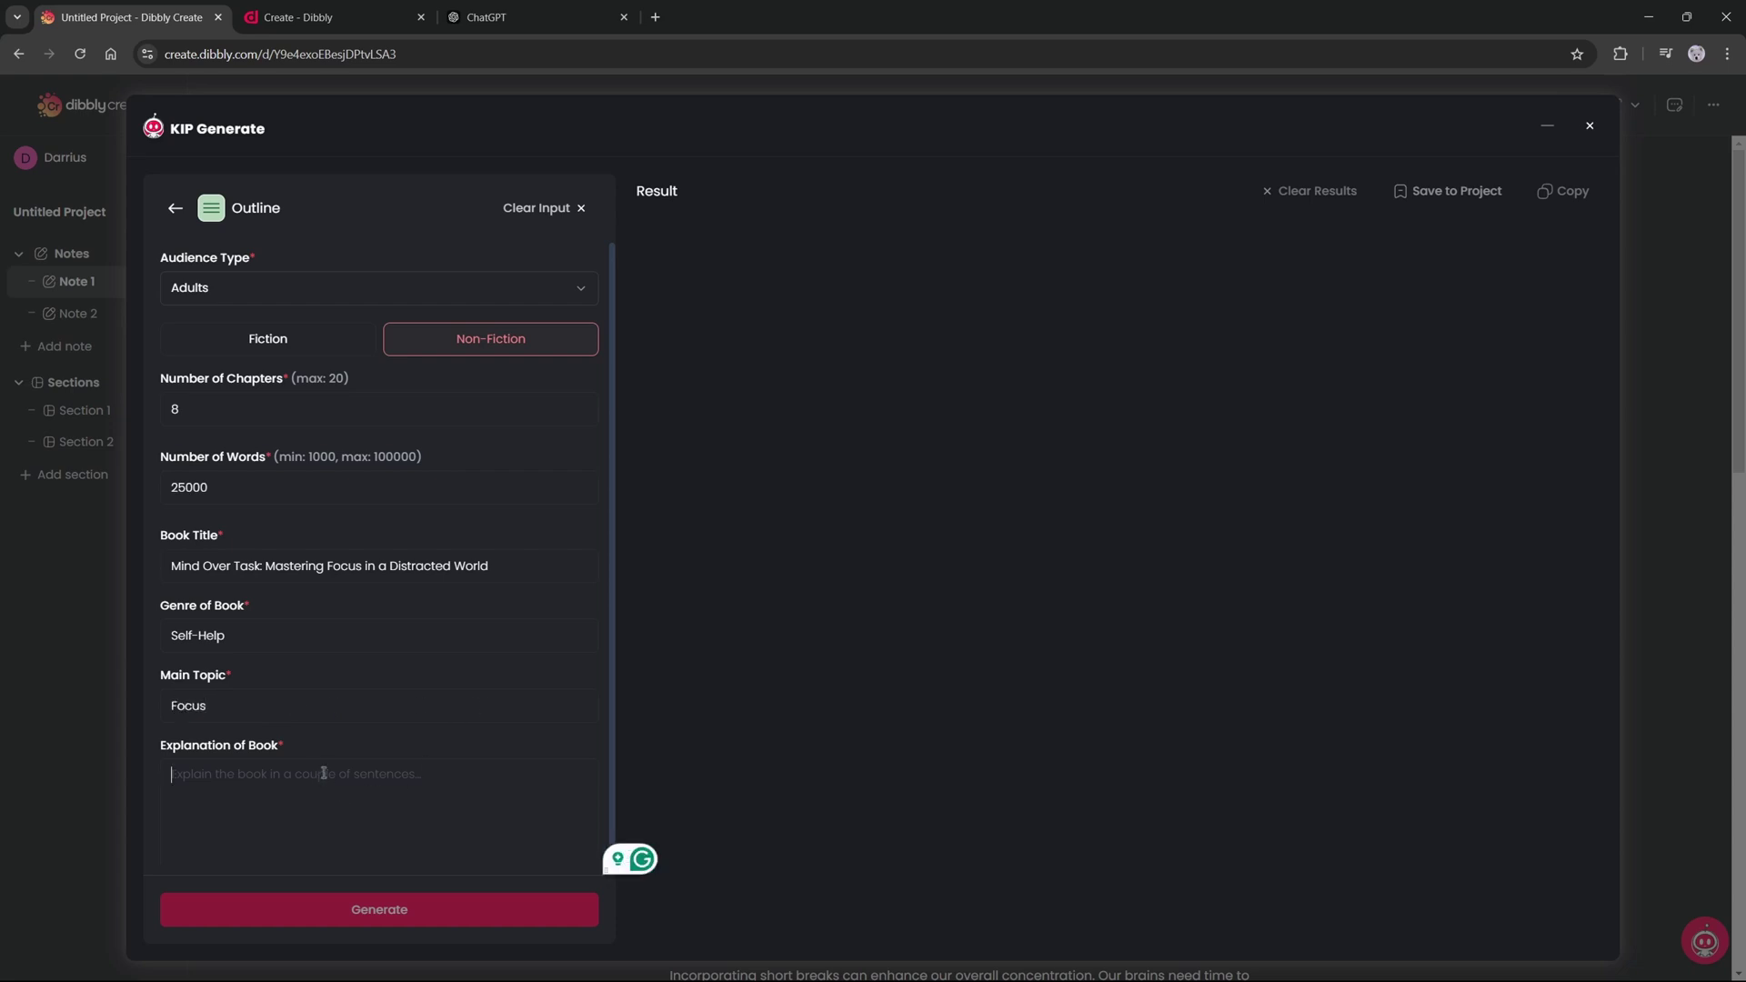
pyautogui.write('Maste')
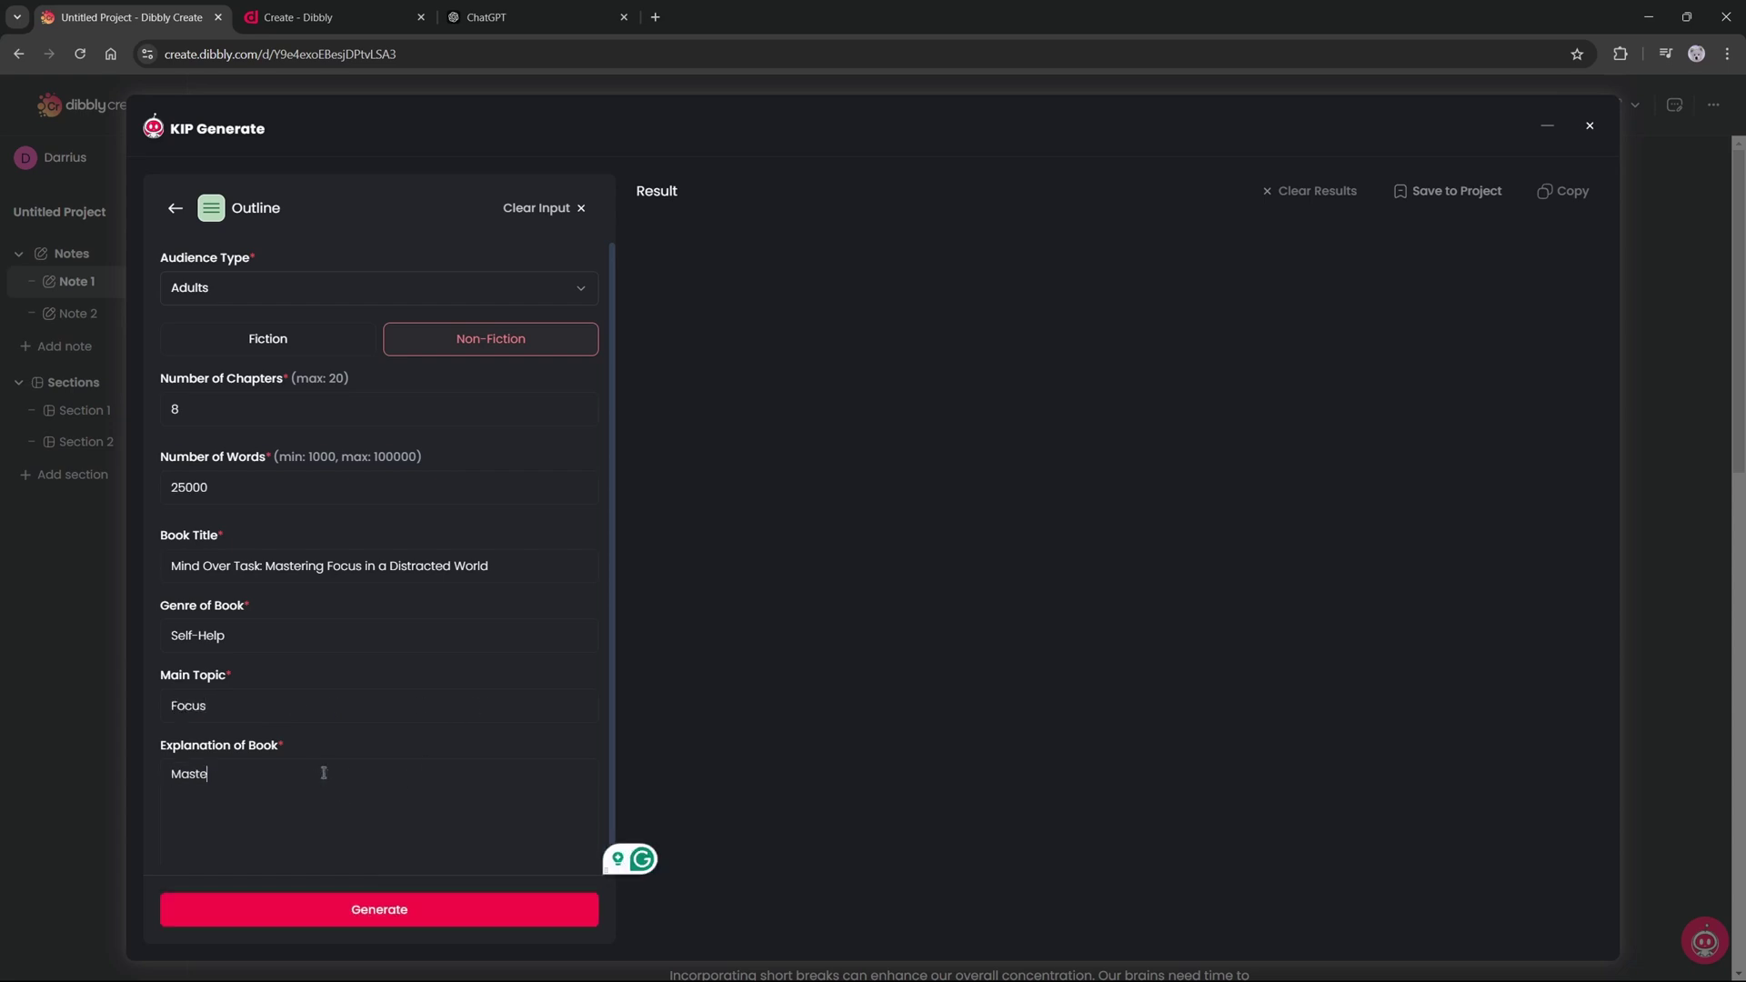
pyautogui.write('r the ability ')
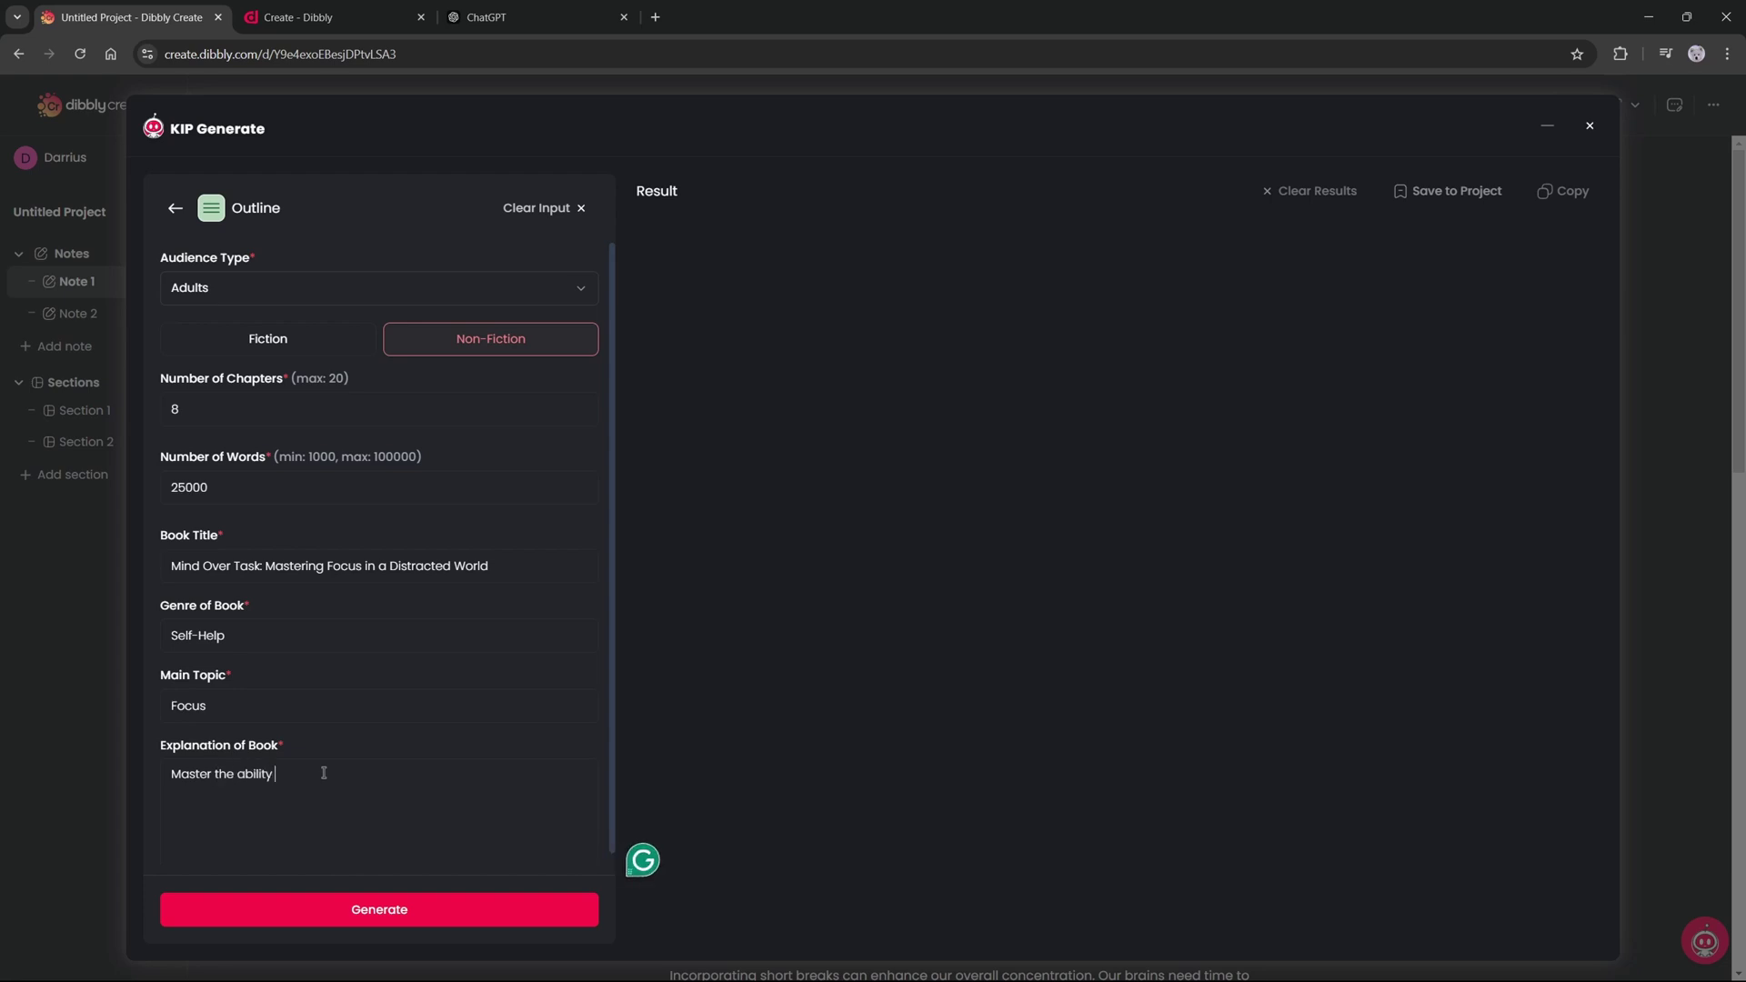
pyautogui.write('to focus in a world of distraction. Unlock your will power to')
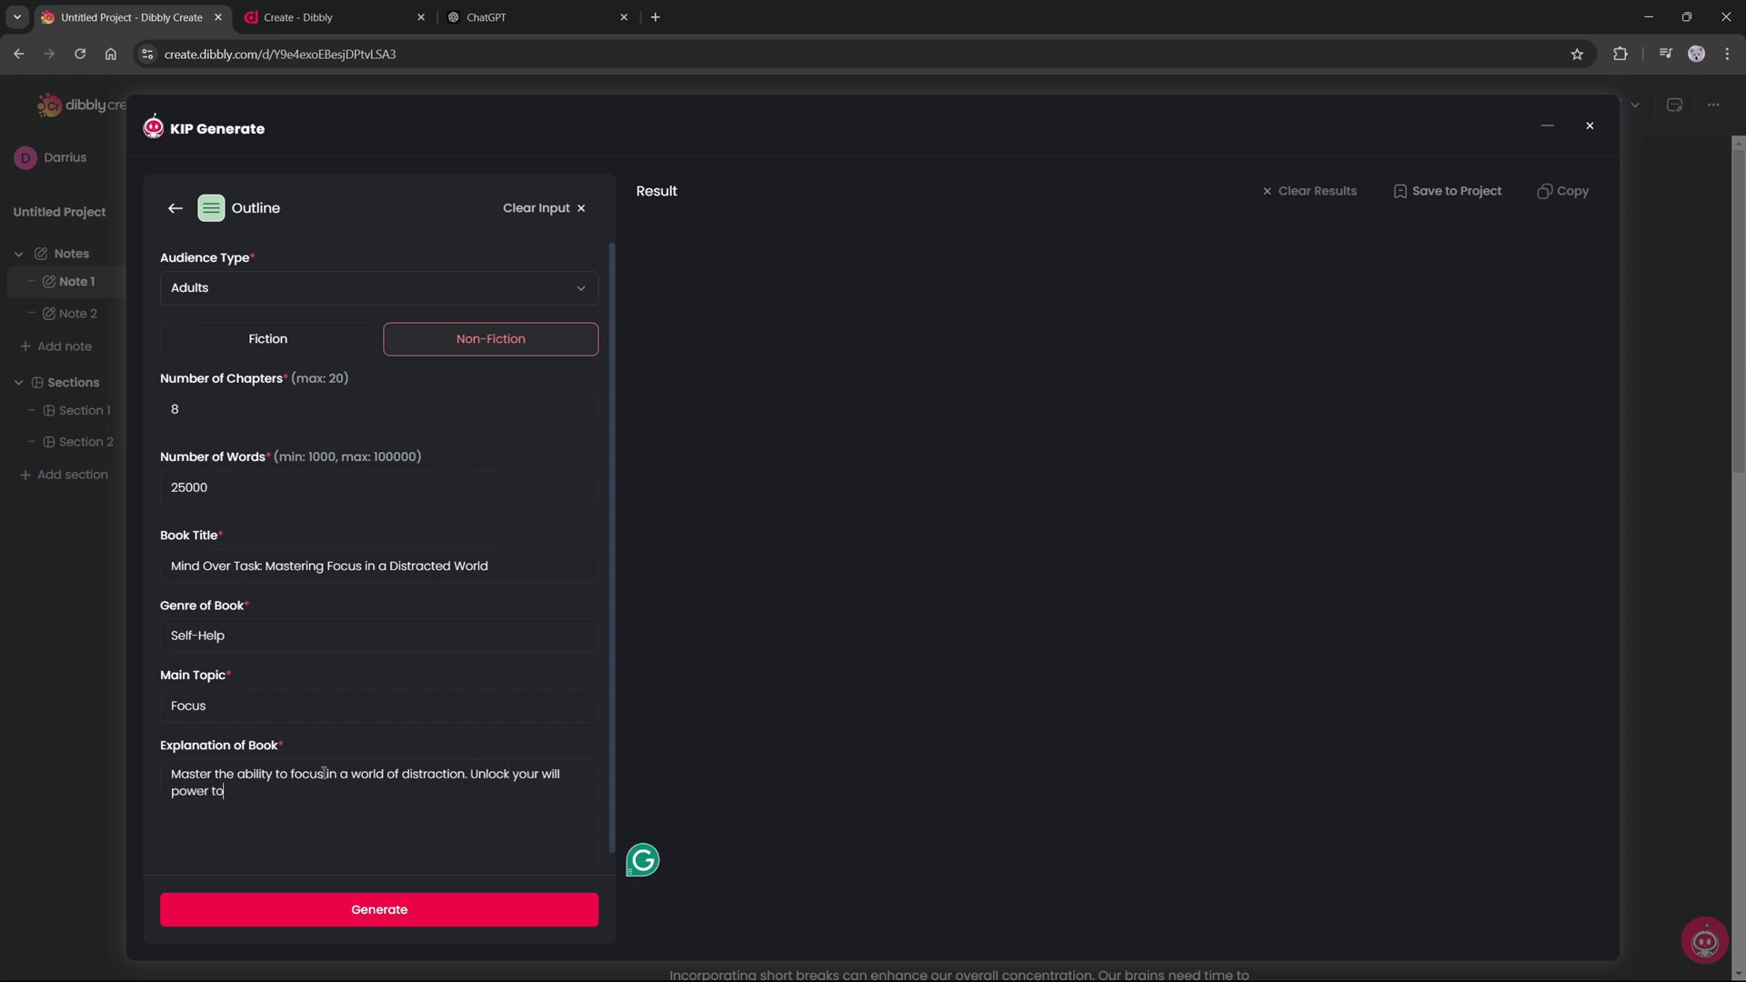
pyautogui.write(' complete the tasks you need to do when surrounded by entertainment')
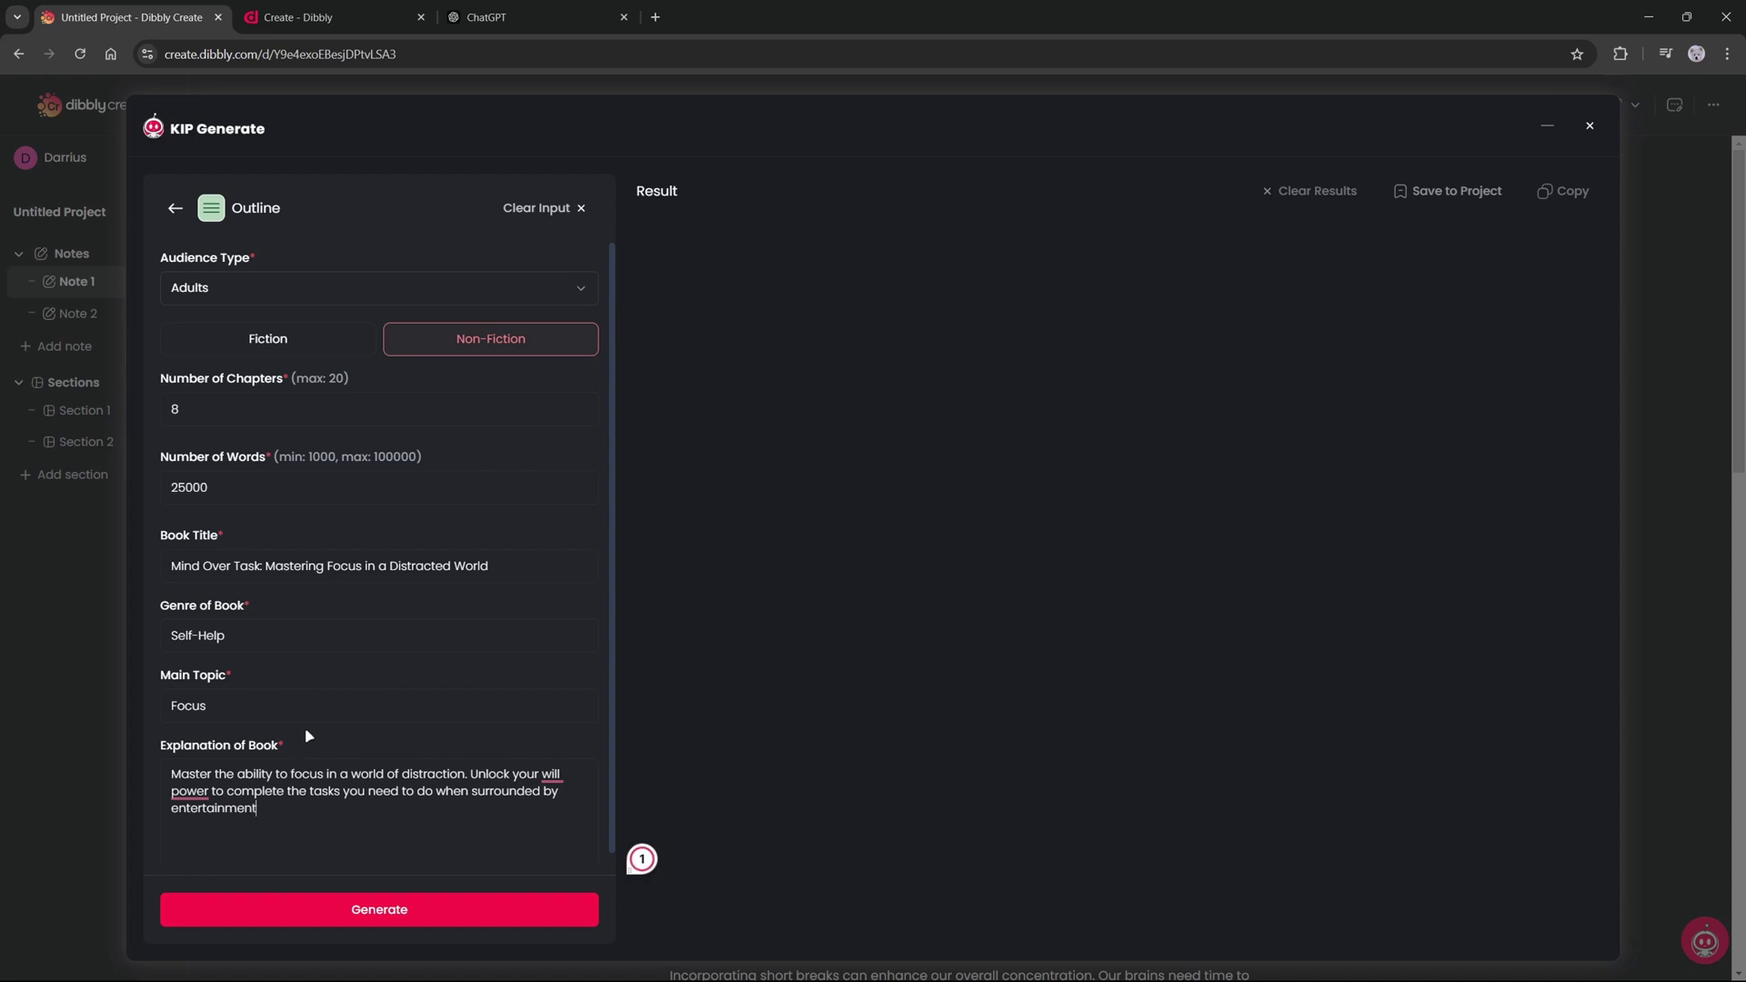
# Generate the Mind Over Task outline and wait for manuscript requirements, objectives and summary to appear.
pyautogui.click(372, 905)
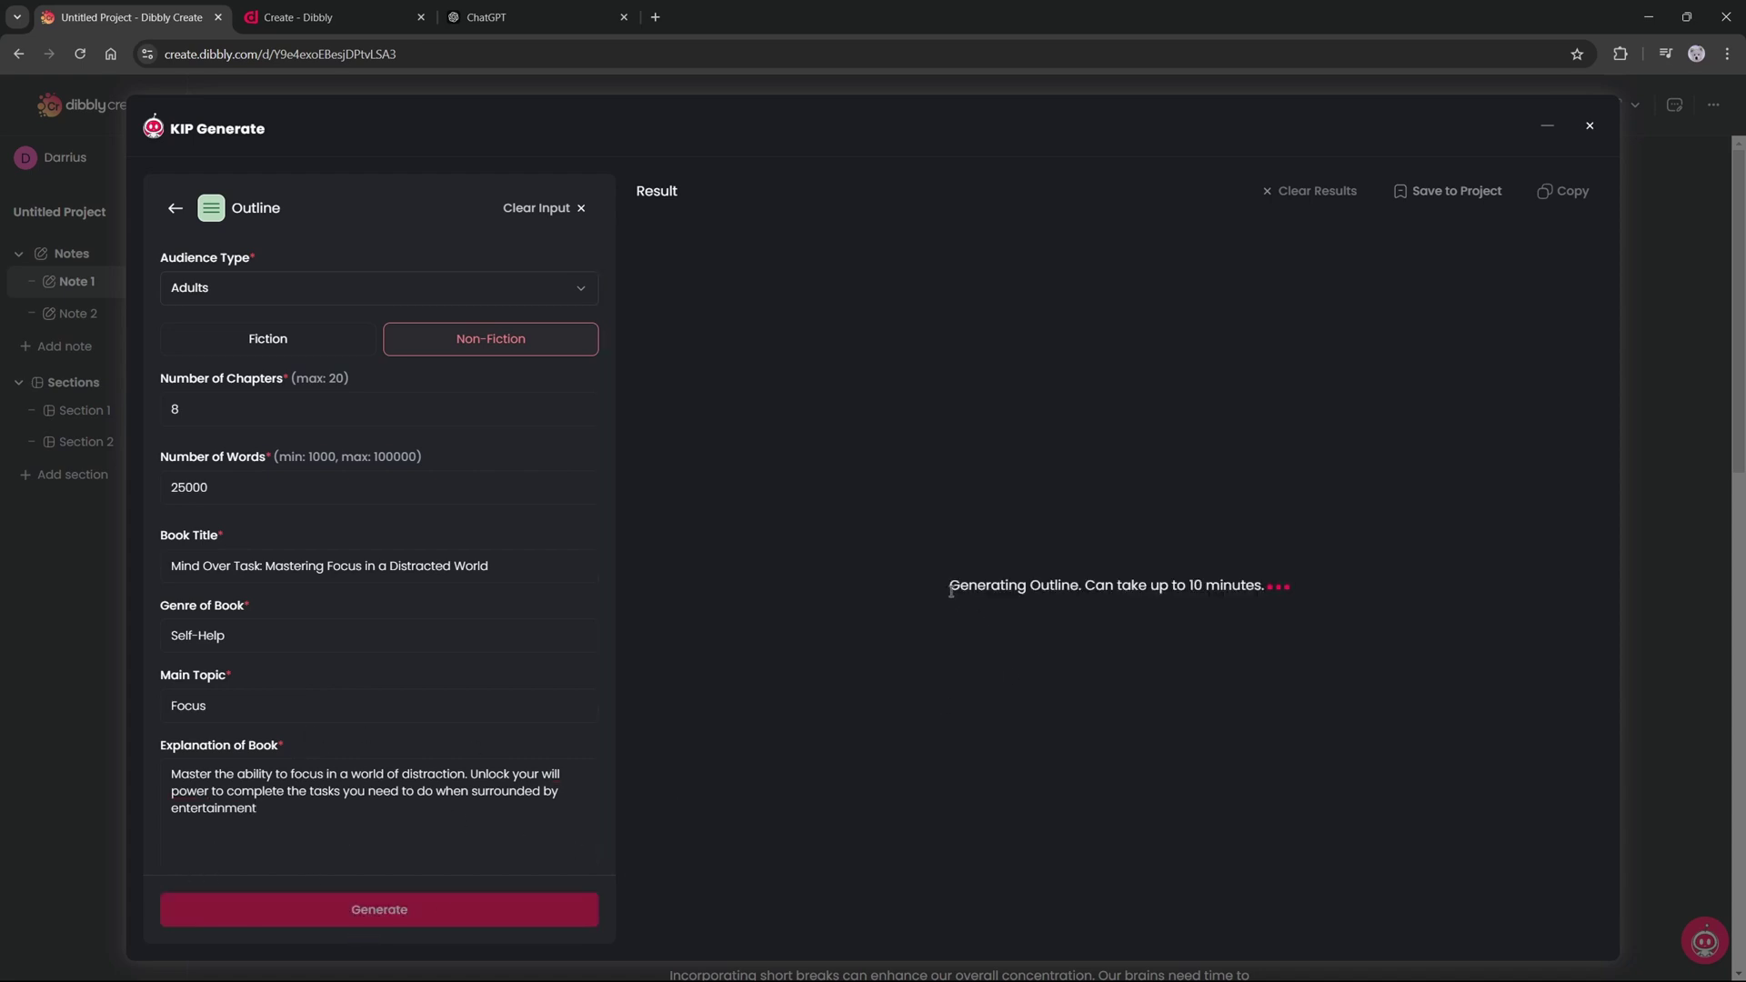
pyautogui.moveTo(951, 591); pyautogui.dragTo(1262, 593)
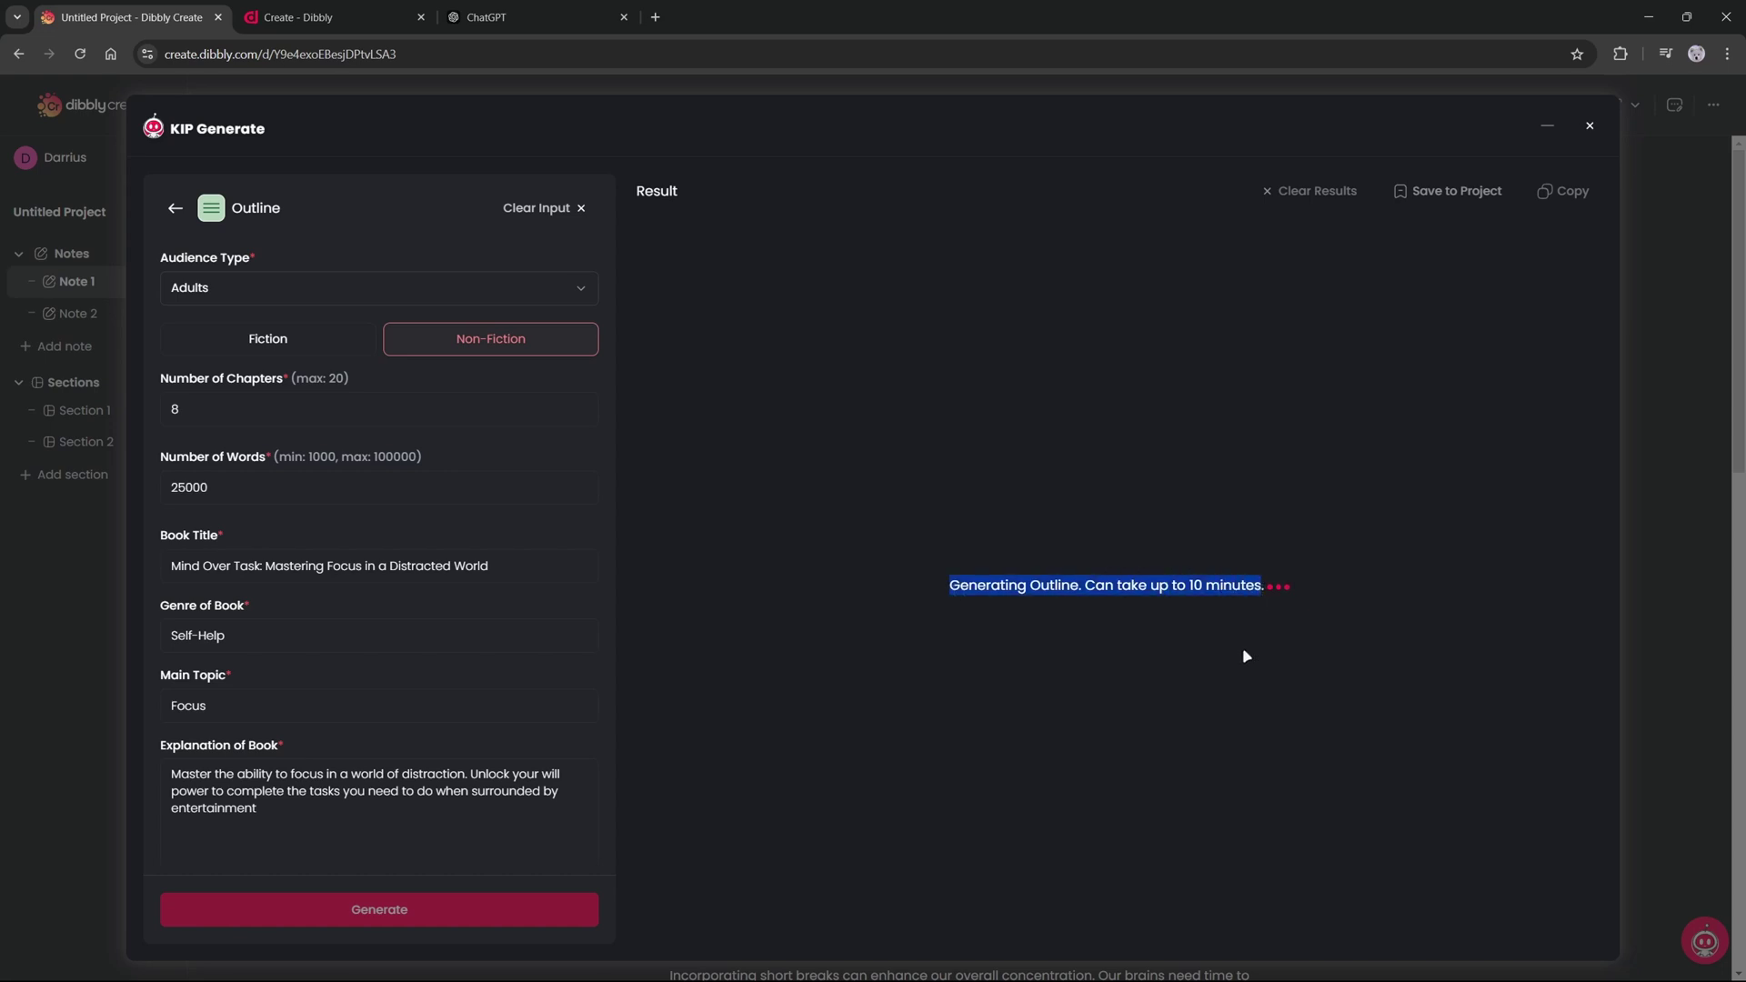
pyautogui.click(1120, 655)
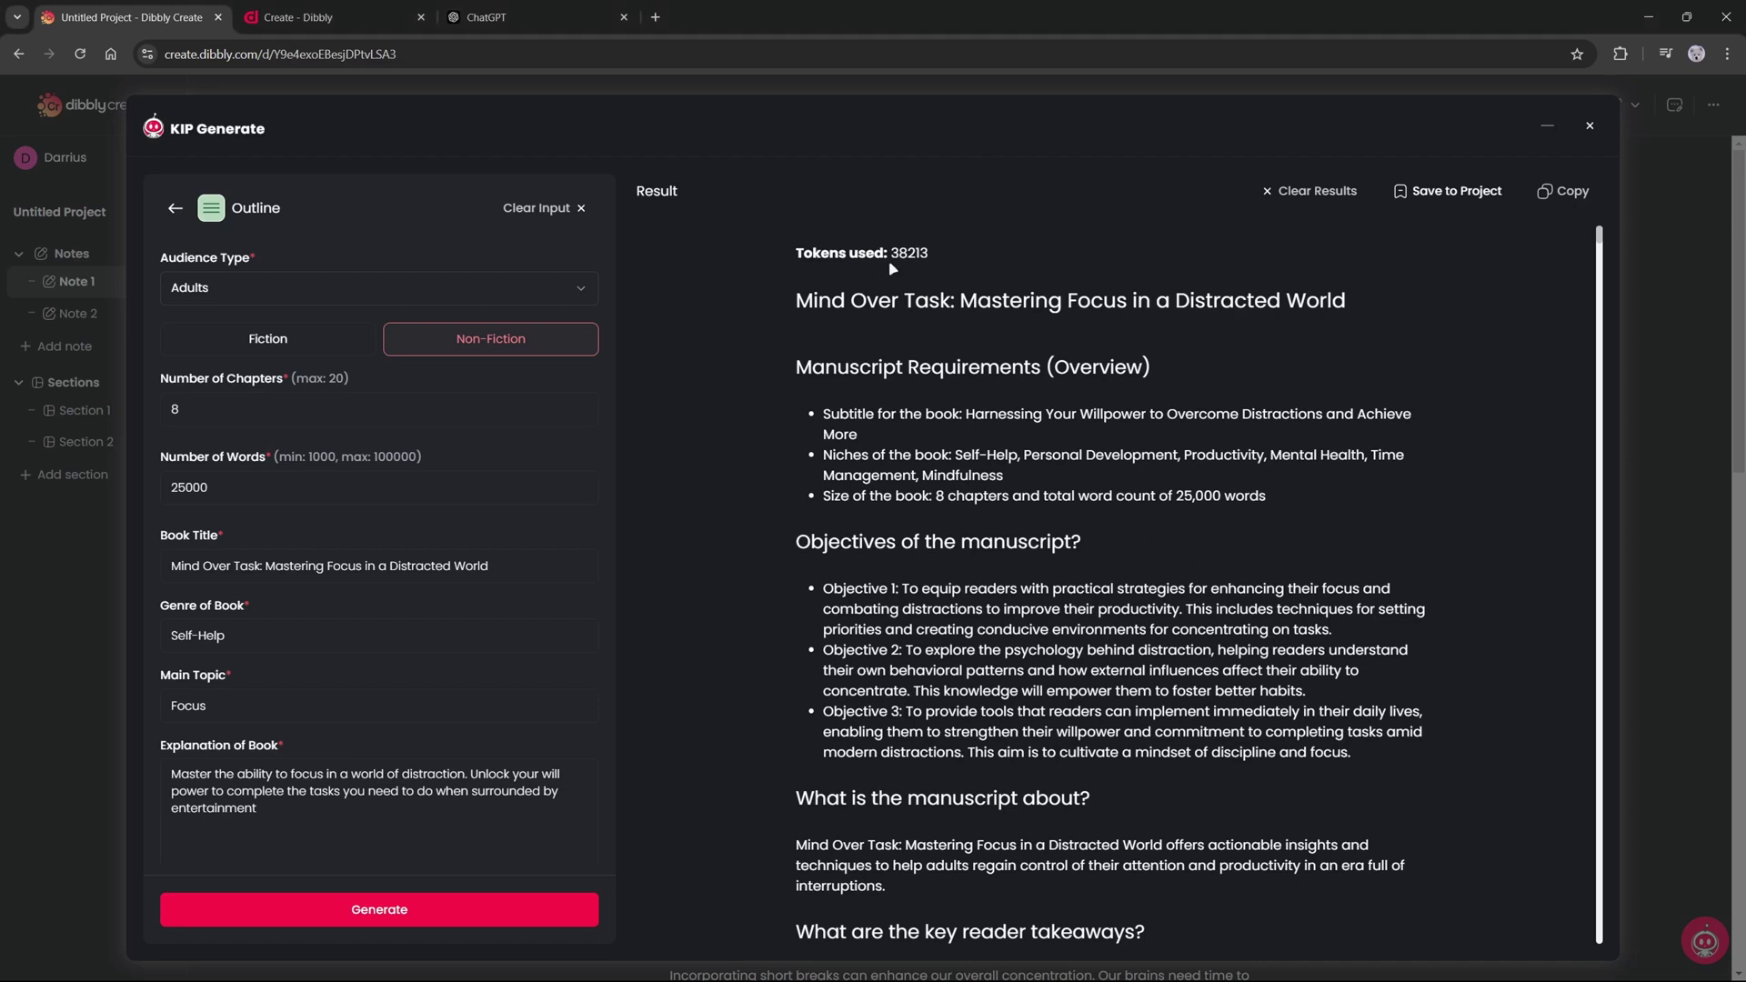
pyautogui.moveTo(899, 258); pyautogui.dragTo(930, 258)
pyautogui.click(900, 300)
pyautogui.moveTo(1601, 238)
pyautogui.mouseDown()
pyautogui.moveTo(1608, 540)
pyautogui.moveTo(1603, 234)
pyautogui.mouseUp()
pyautogui.moveTo(797, 378); pyautogui.dragTo(1154, 373)
pyautogui.scroll(-1, 797, 450)
pyautogui.moveTo(797, 451); pyautogui.dragTo(1083, 457)
pyautogui.scroll(-7, 887, 464)
pyautogui.moveTo(794, 491); pyautogui.dragTo(957, 501)
pyautogui.scroll(-2, 958, 501)
pyautogui.moveTo(797, 558); pyautogui.dragTo(1028, 558)
pyautogui.scroll(-1, 956, 622)
pyautogui.moveTo(825, 520); pyautogui.dragTo(953, 521)
pyautogui.scroll(-3, 950, 535)
pyautogui.moveTo(797, 401); pyautogui.dragTo(999, 401)
pyautogui.scroll(-4, 972, 500)
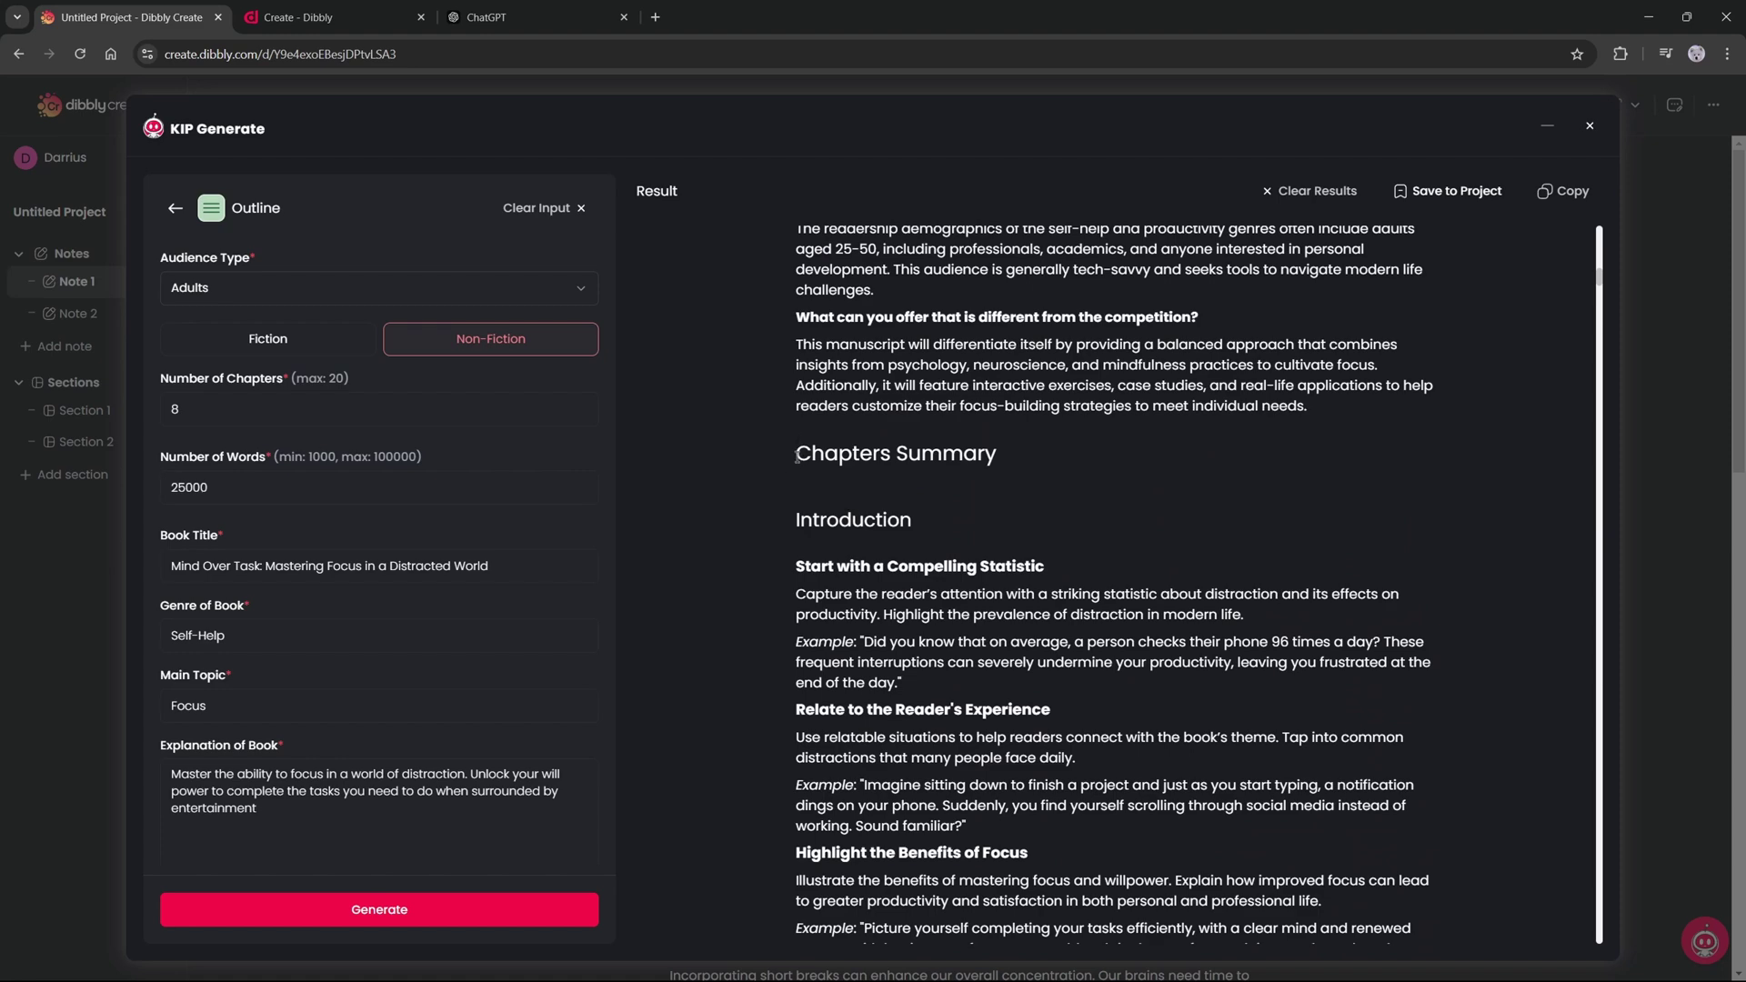
pyautogui.moveTo(797, 455); pyautogui.dragTo(1017, 463)
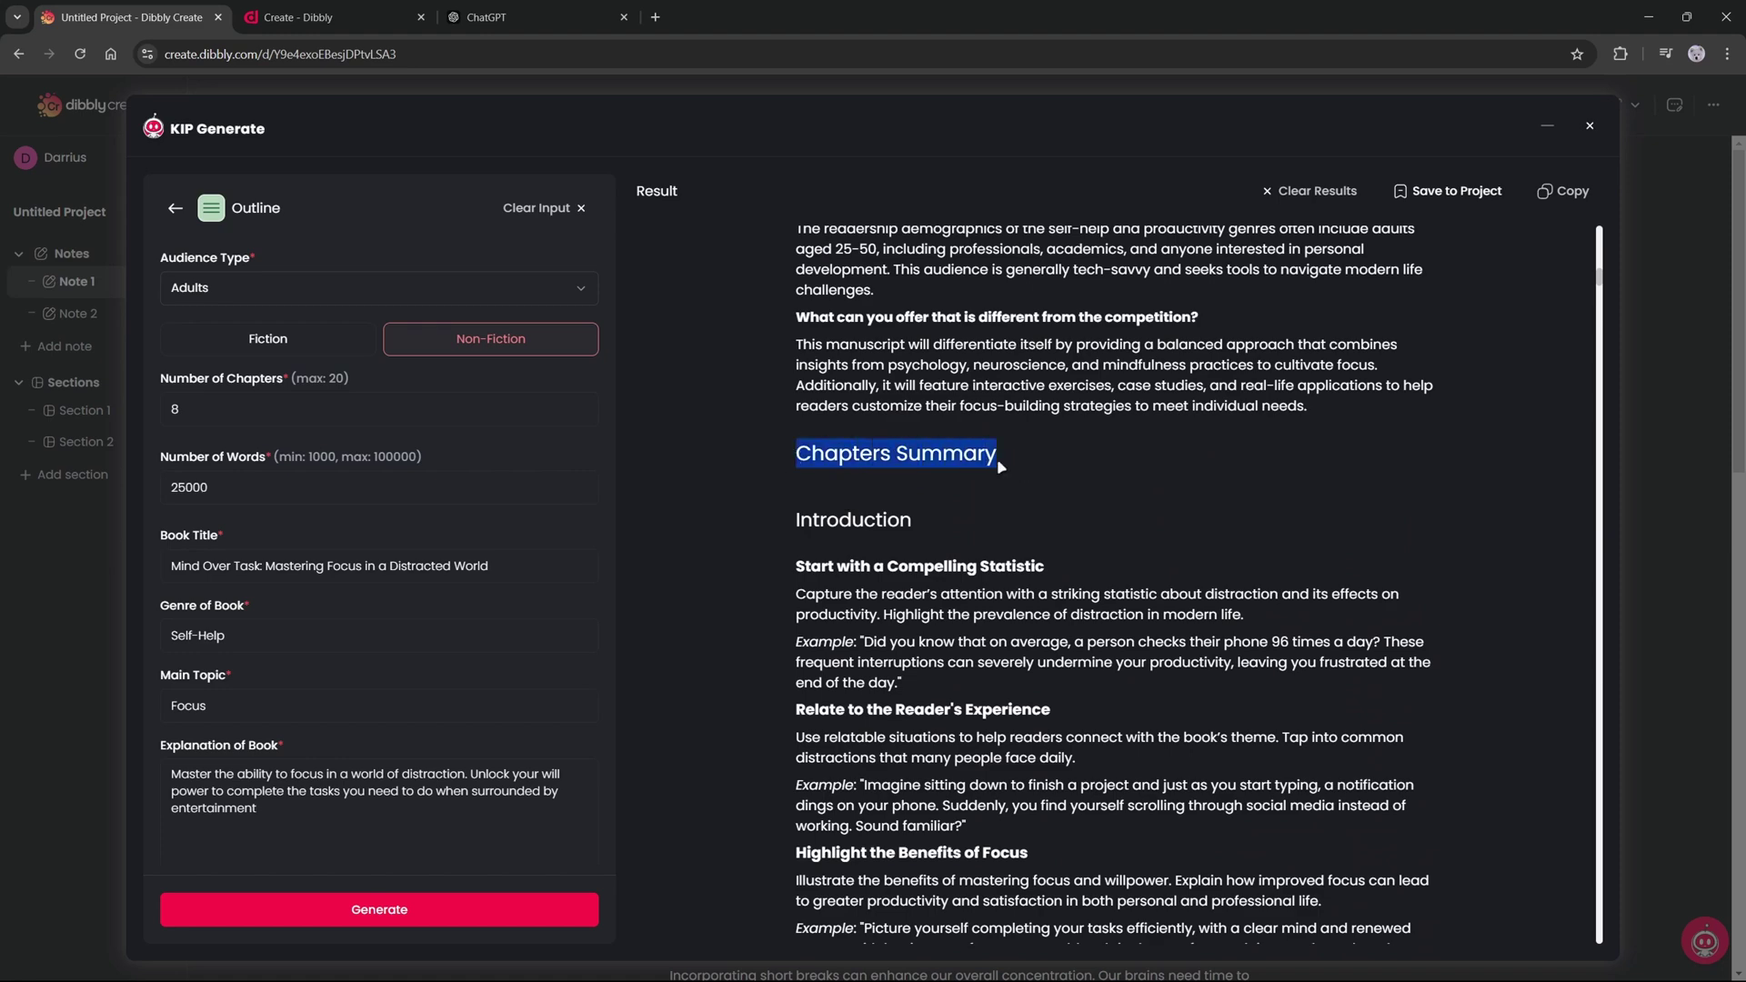
pyautogui.scroll(-3, 988, 464)
pyautogui.moveTo(797, 266); pyautogui.dragTo(1057, 391)
pyautogui.scroll(5, 1057, 391)
pyautogui.click(1057, 391)
pyautogui.scroll(-1, 1057, 391)
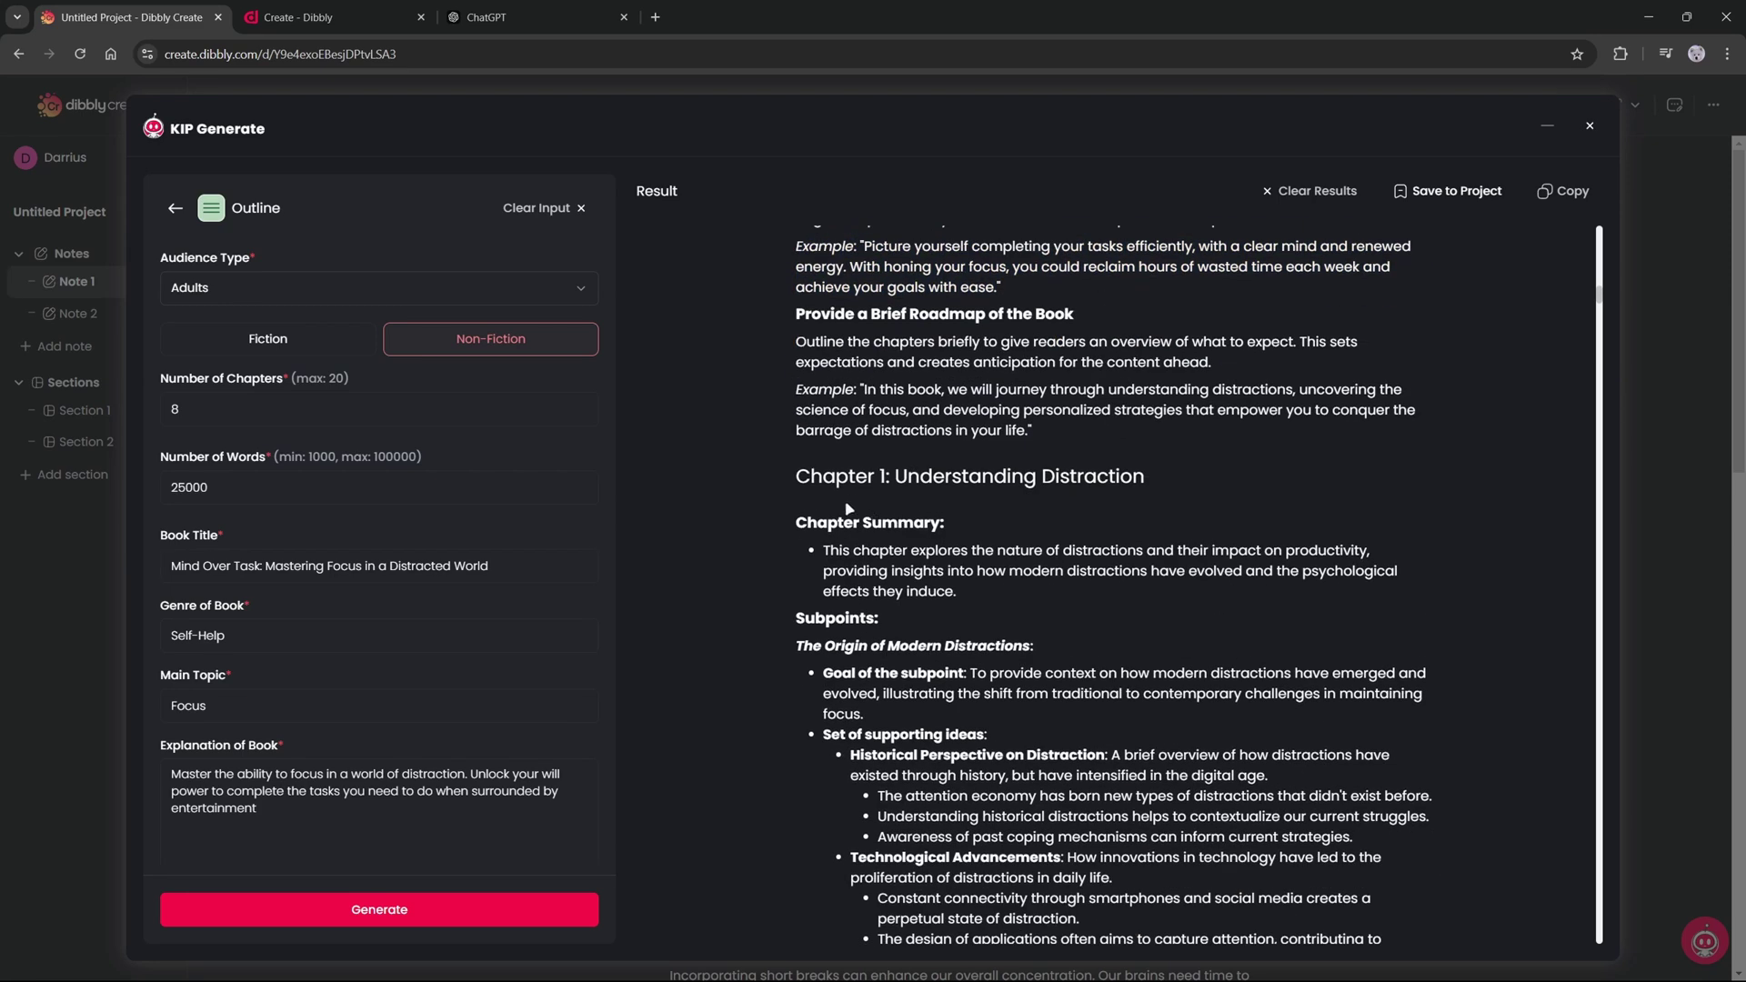
pyautogui.moveTo(794, 525); pyautogui.dragTo(946, 526)
pyautogui.scroll(-2, 841, 500)
pyautogui.moveTo(796, 448); pyautogui.dragTo(1001, 937)
pyautogui.scroll(-3, 846, 419)
pyautogui.scroll(2, 822, 390)
pyautogui.click(754, 552)
pyautogui.scroll(-15, 754, 552)
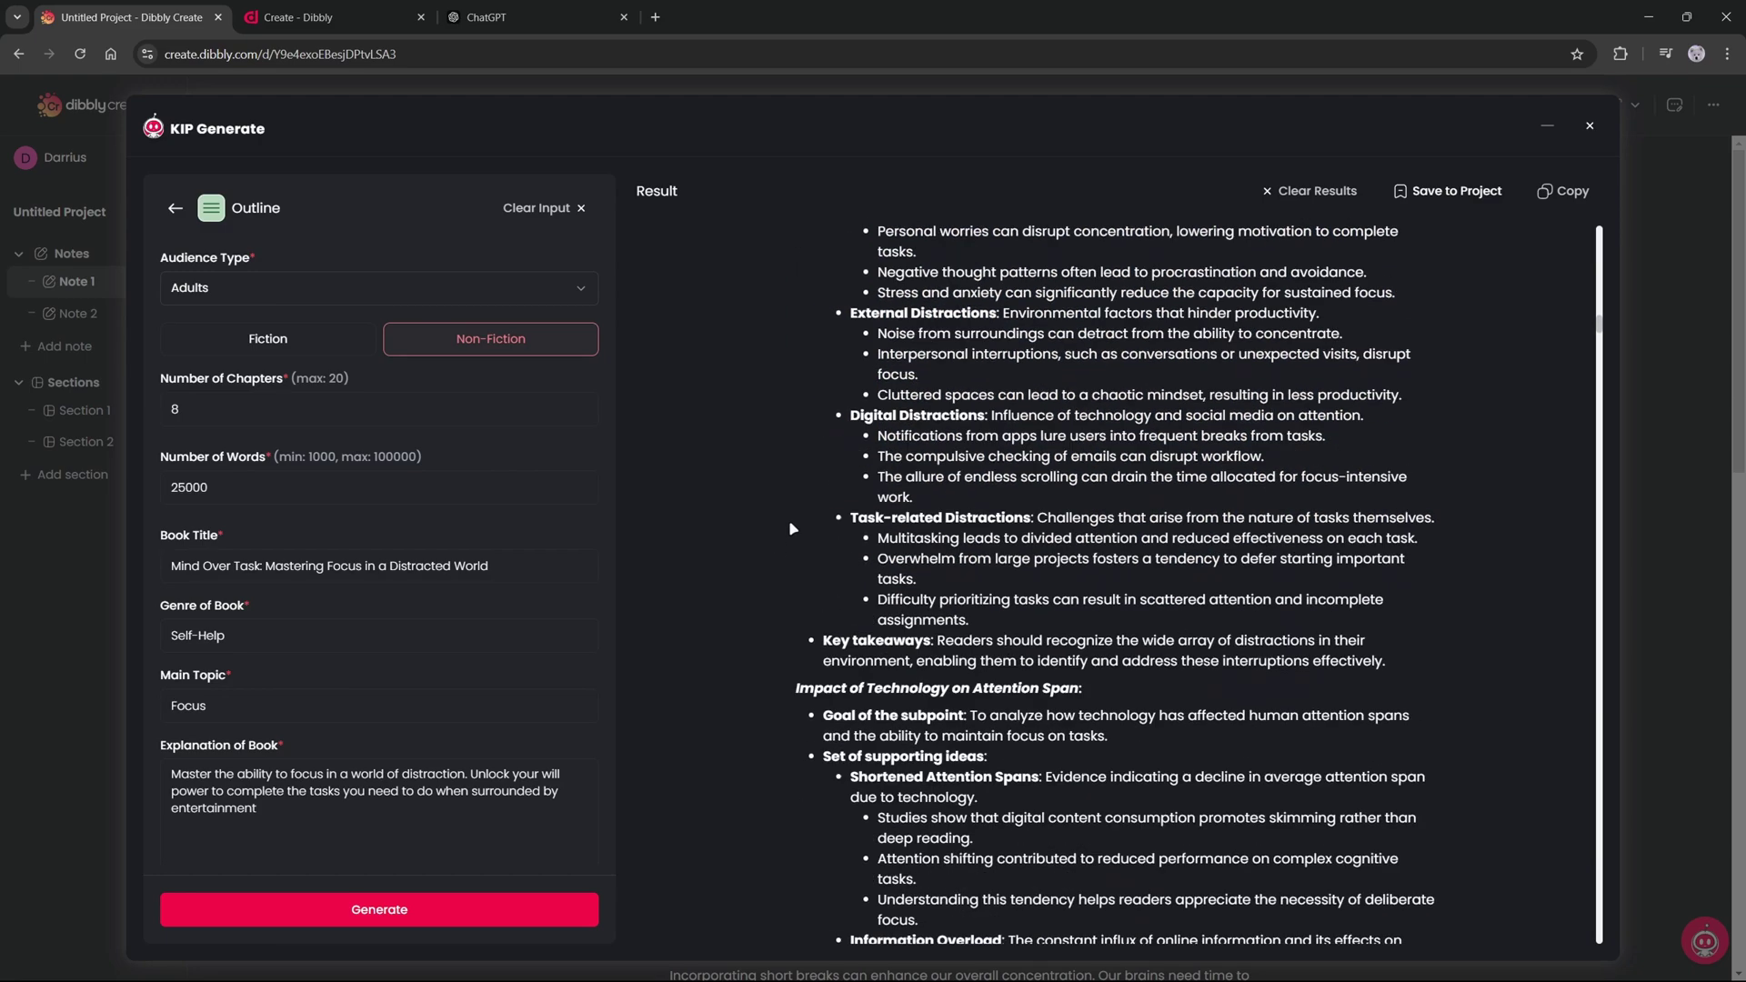
pyautogui.scroll(-7, 843, 565)
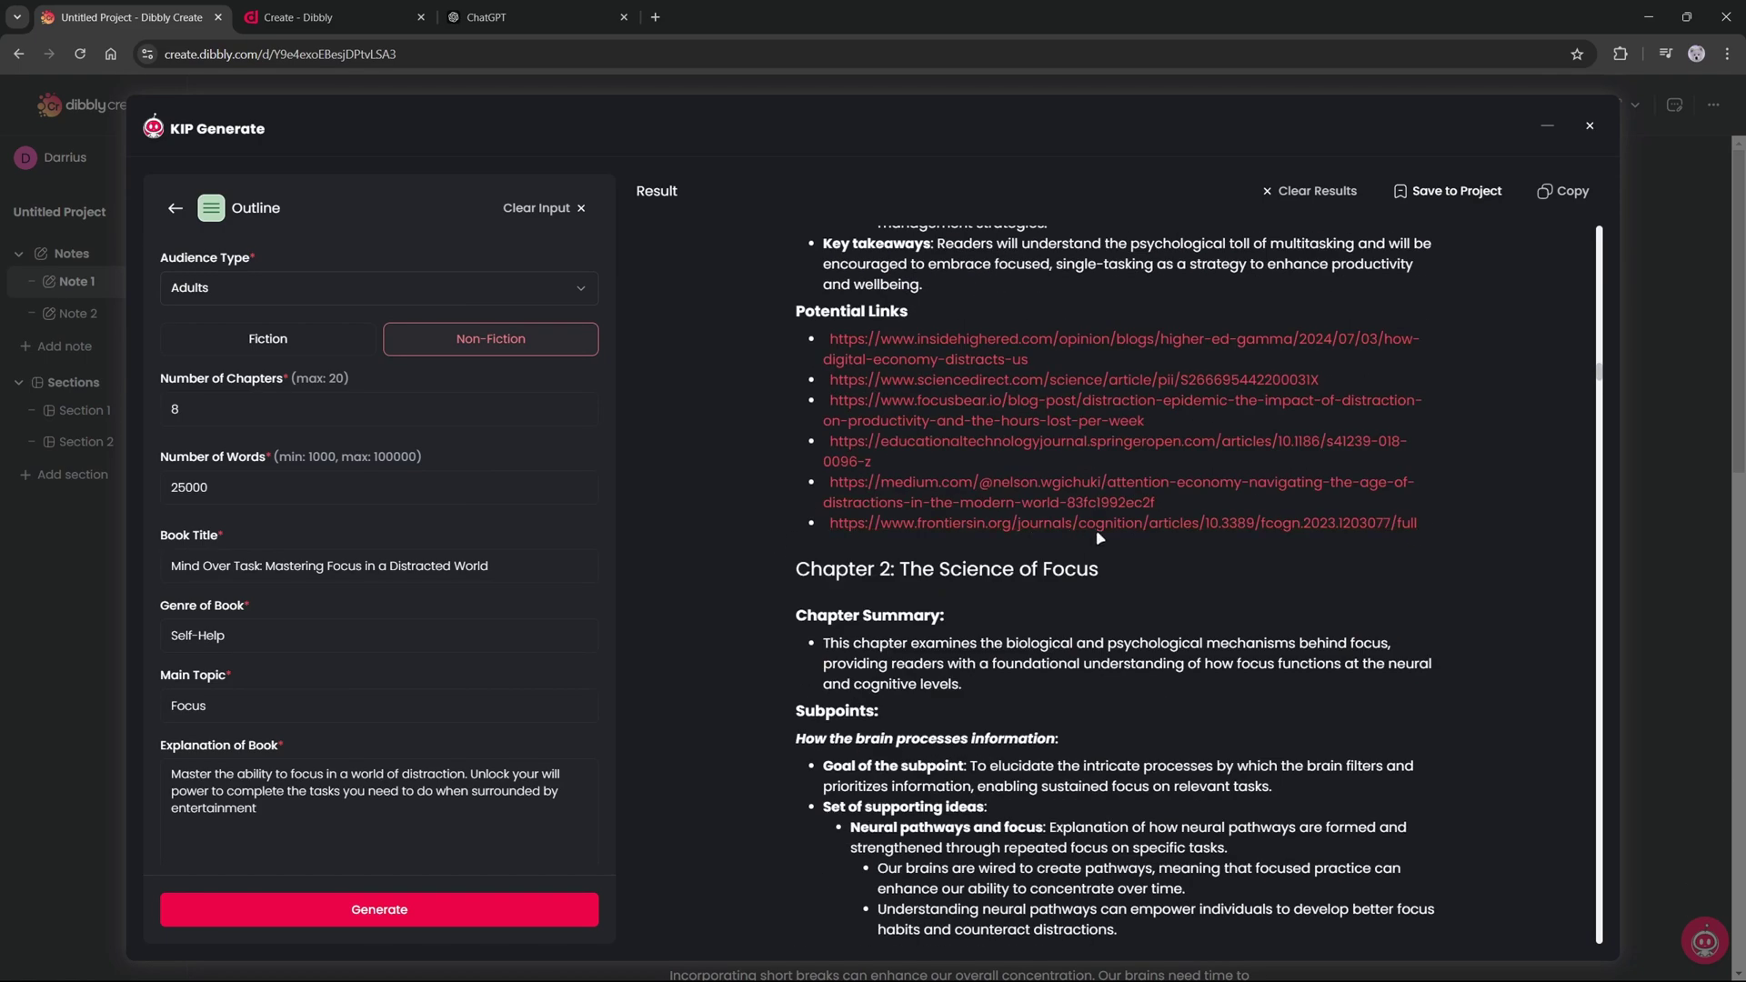
pyautogui.scroll(1, 808, 448)
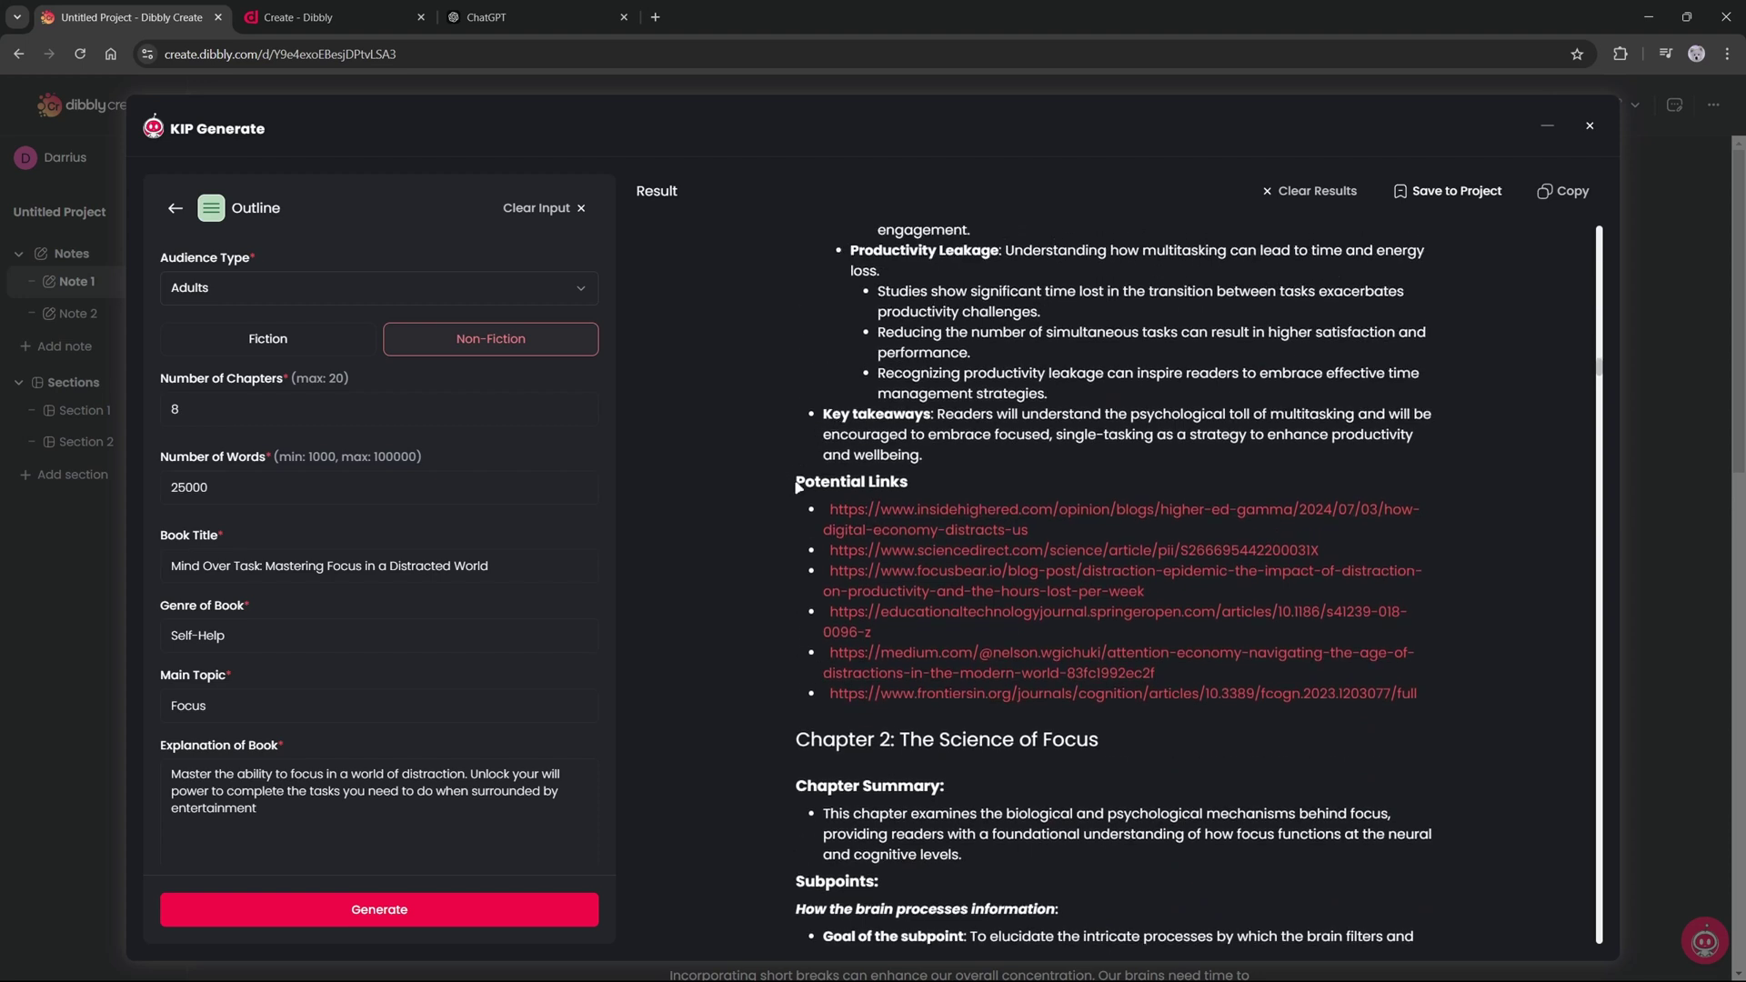
pyautogui.moveTo(797, 488); pyautogui.dragTo(913, 477)
pyautogui.click(913, 477)
pyautogui.moveTo(1032, 530); pyautogui.dragTo(826, 512)
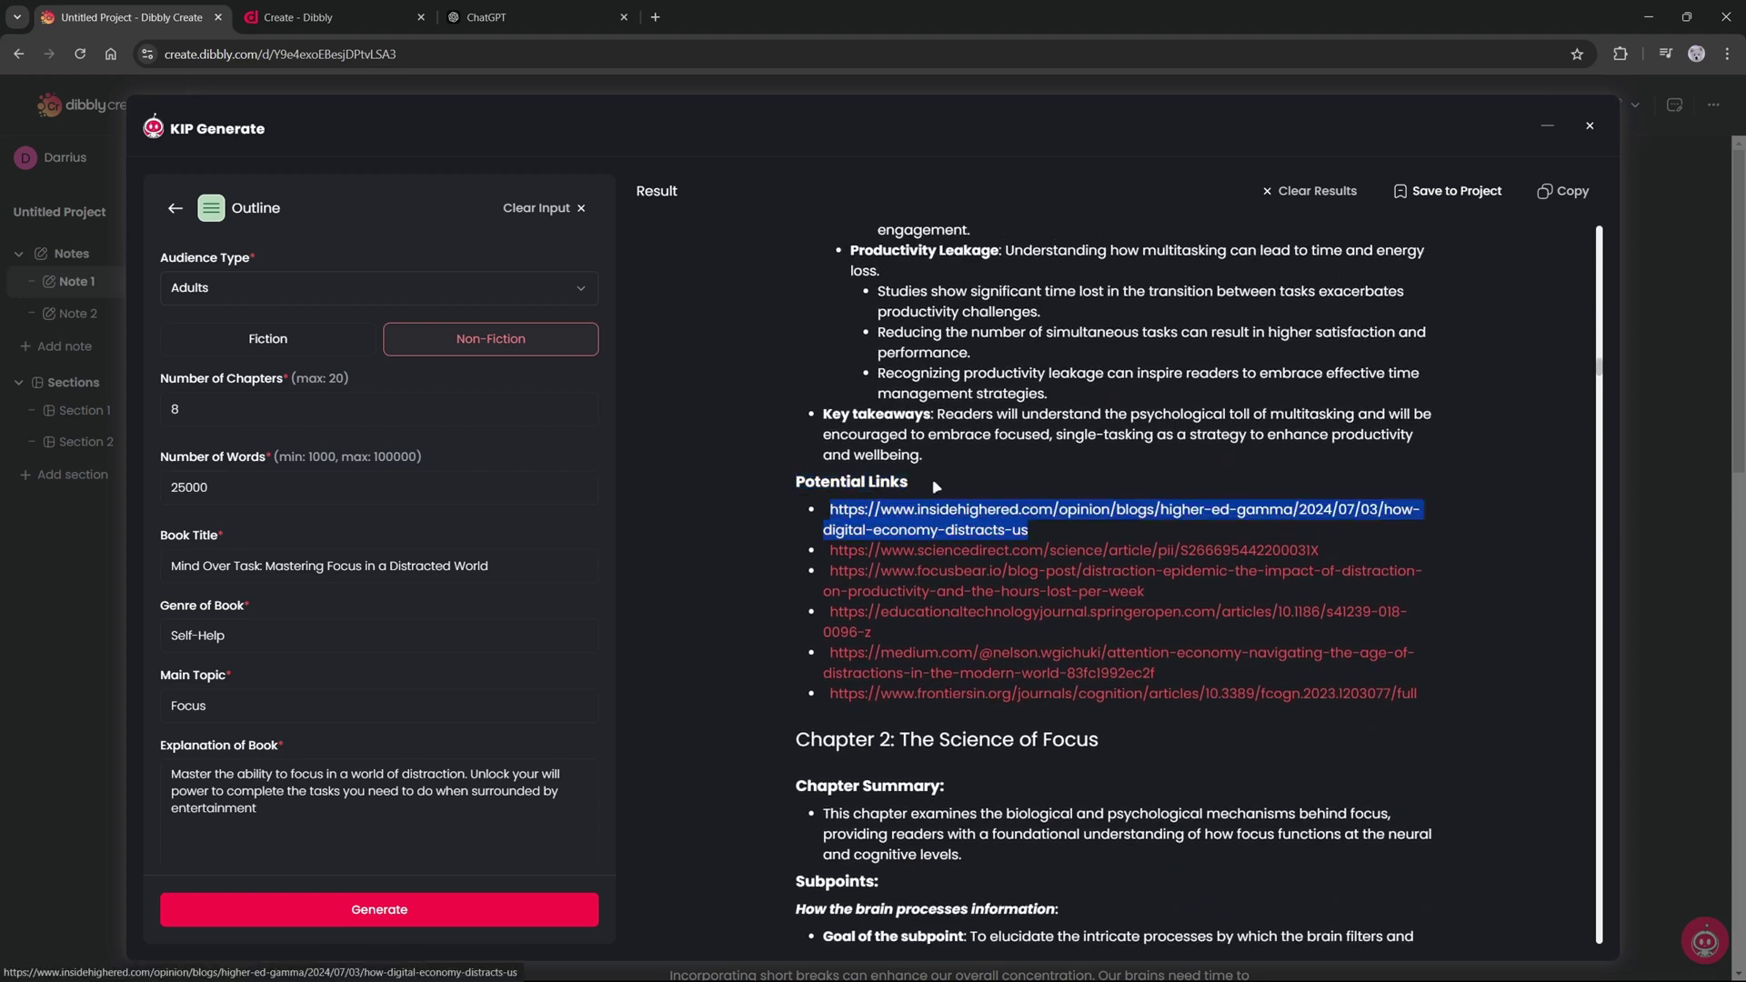
pyautogui.click(1551, 454)
pyautogui.scroll(10, 800, 313)
pyautogui.scroll(7, 922, 484)
pyautogui.scroll(-15, 971, 539)
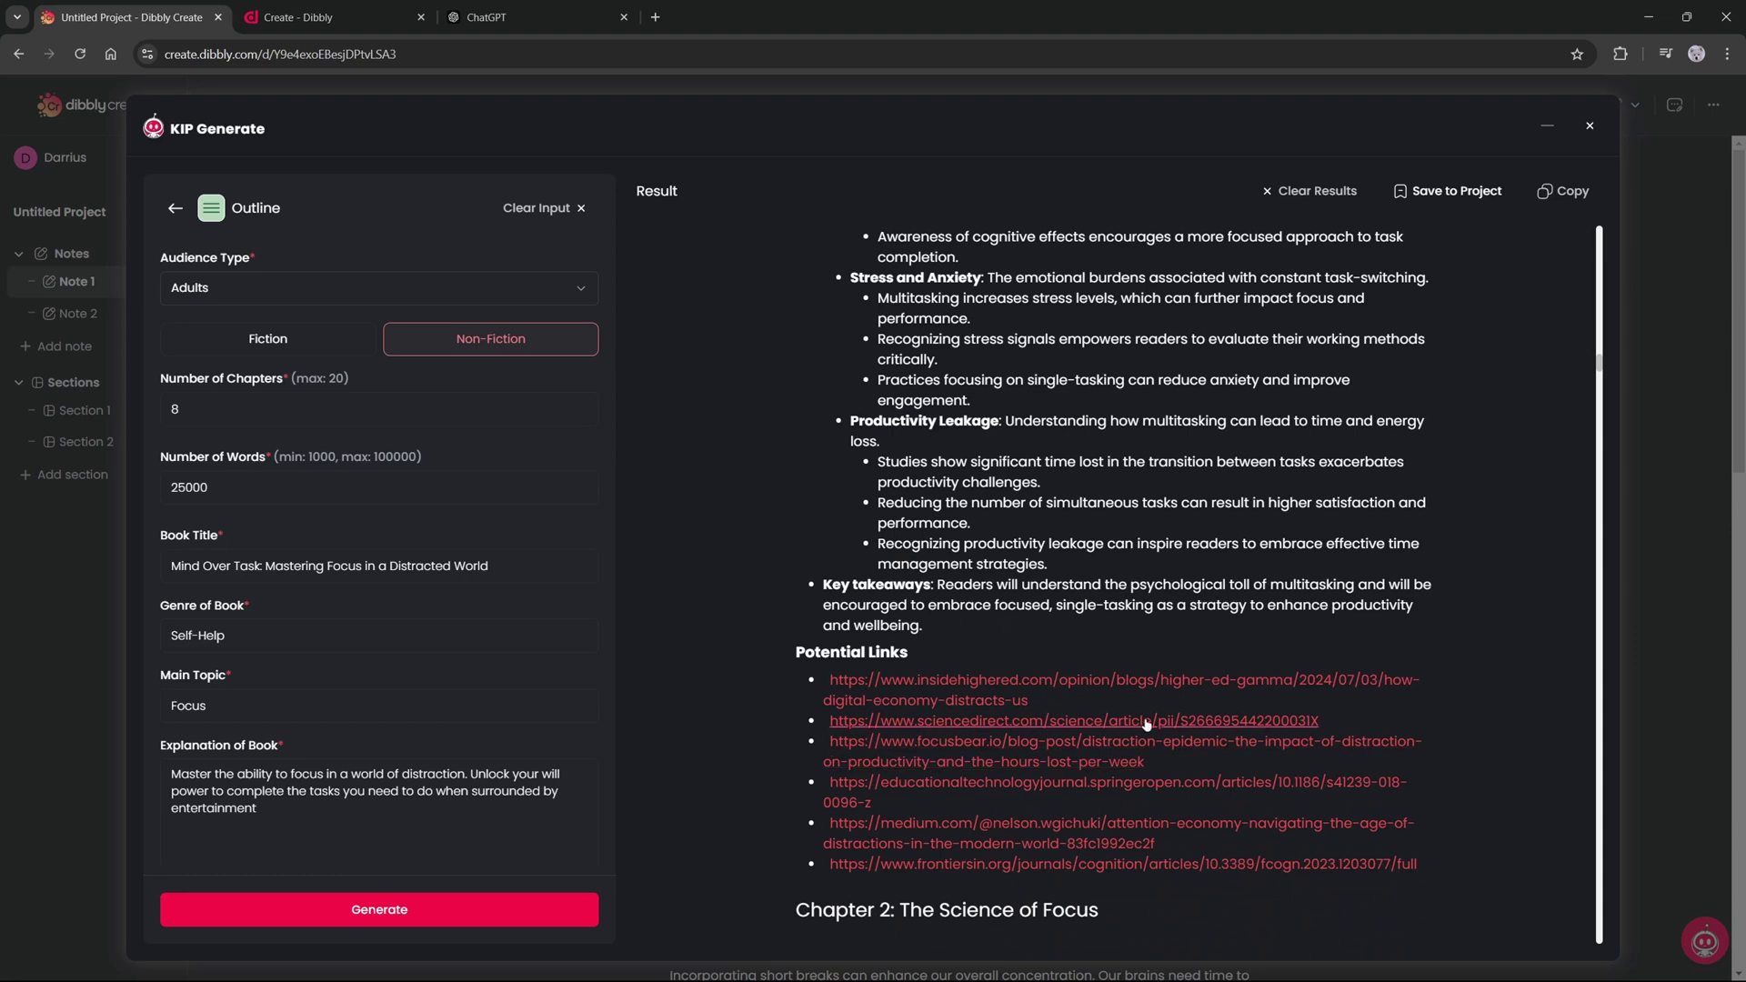
pyautogui.rightClick(998, 693)
# Skim the first Potential Links article, the Inside Higher Ed piece, in a new tab, then return to the outline.
pyautogui.click(1082, 704)
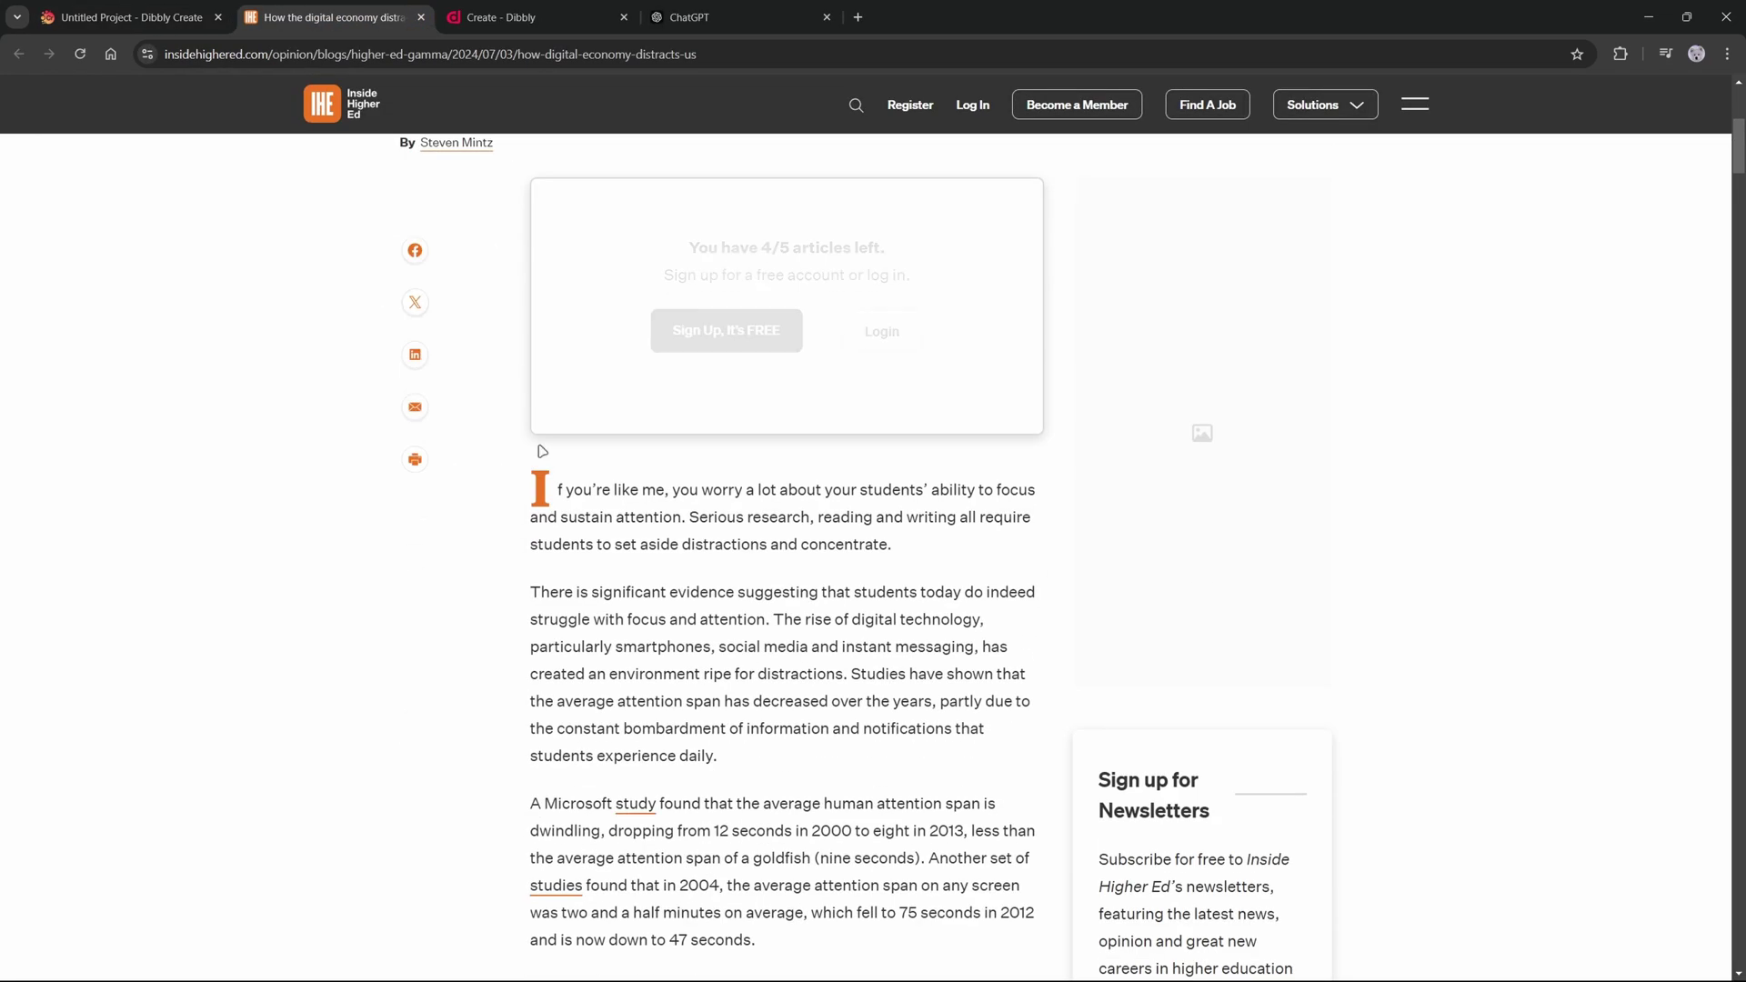
pyautogui.scroll(5, 561, 417)
pyautogui.scroll(3, 560, 418)
pyautogui.scroll(-5, 573, 491)
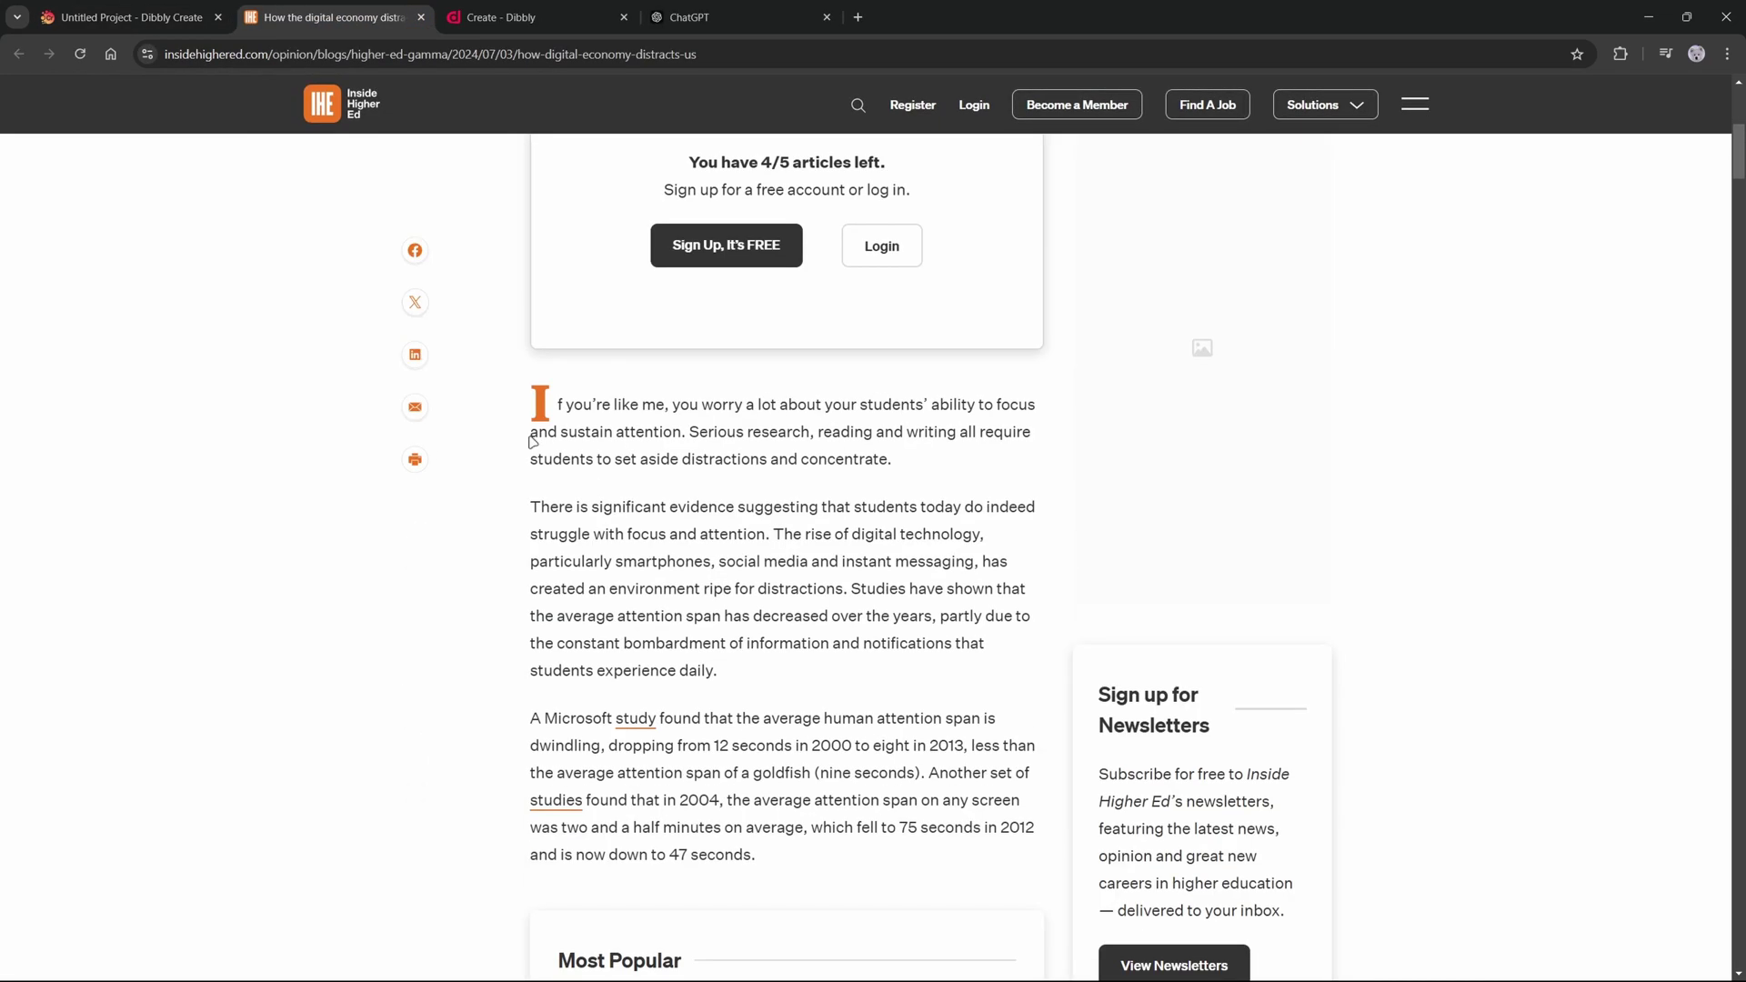
pyautogui.moveTo(532, 416); pyautogui.dragTo(955, 759)
pyautogui.click(939, 797)
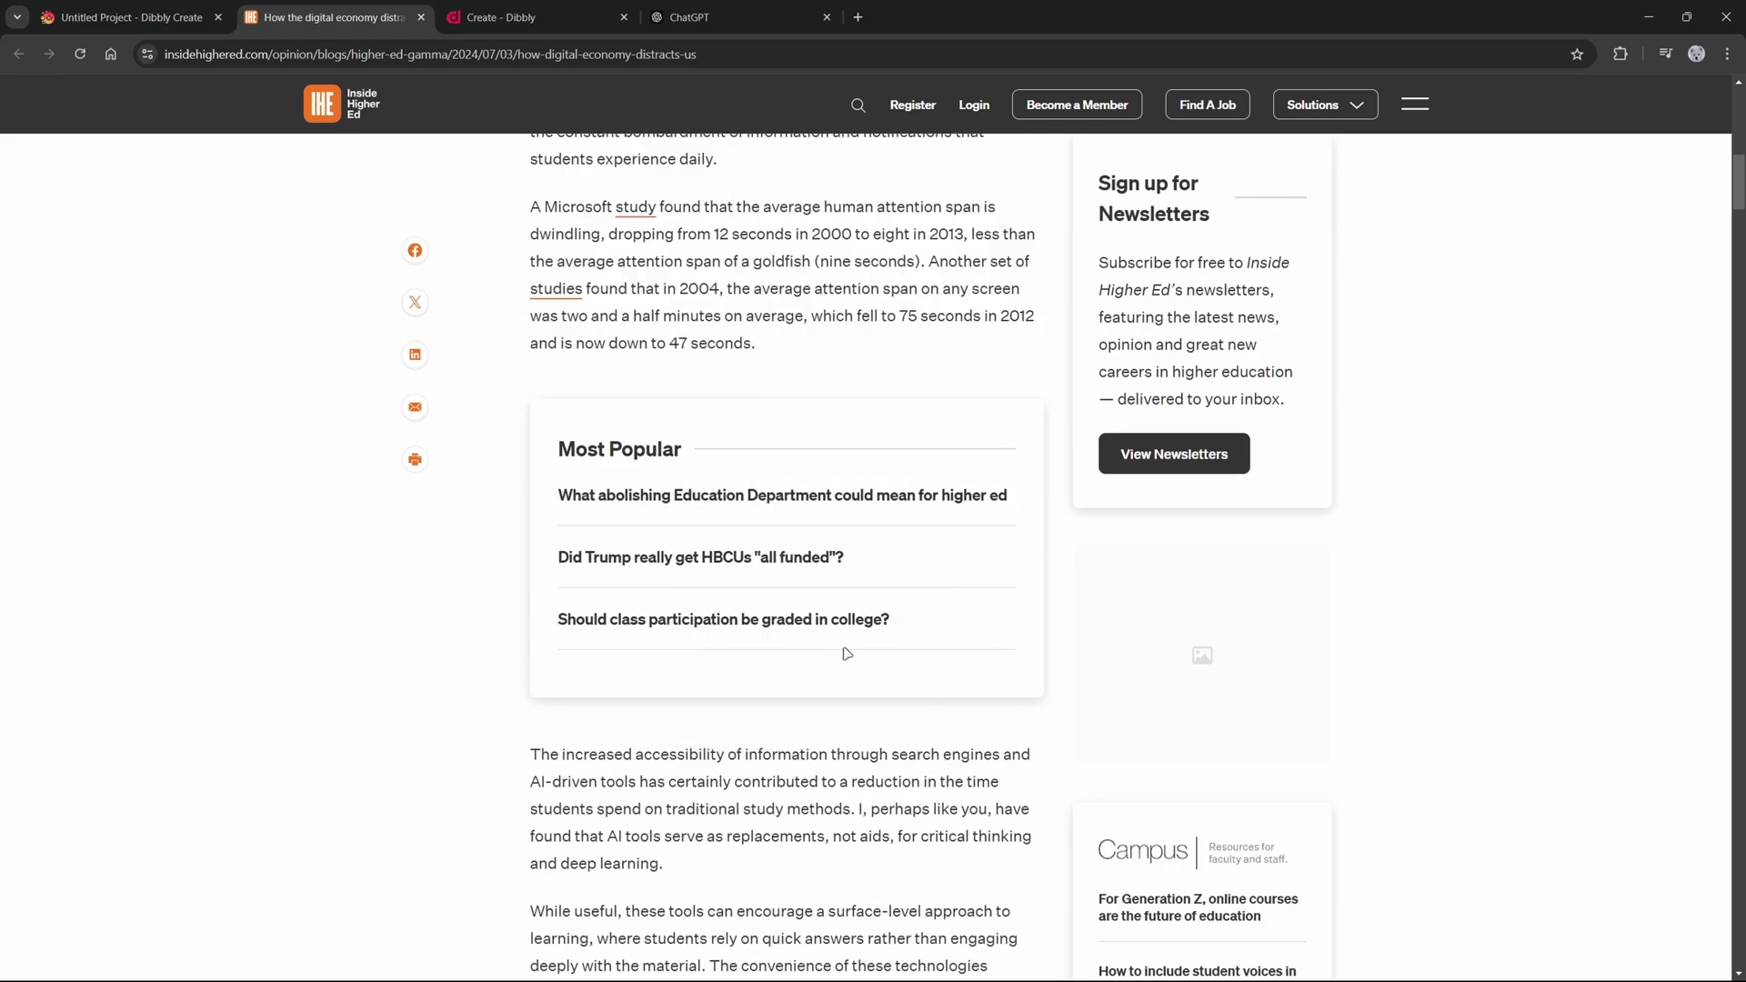
pyautogui.click(132, 17)
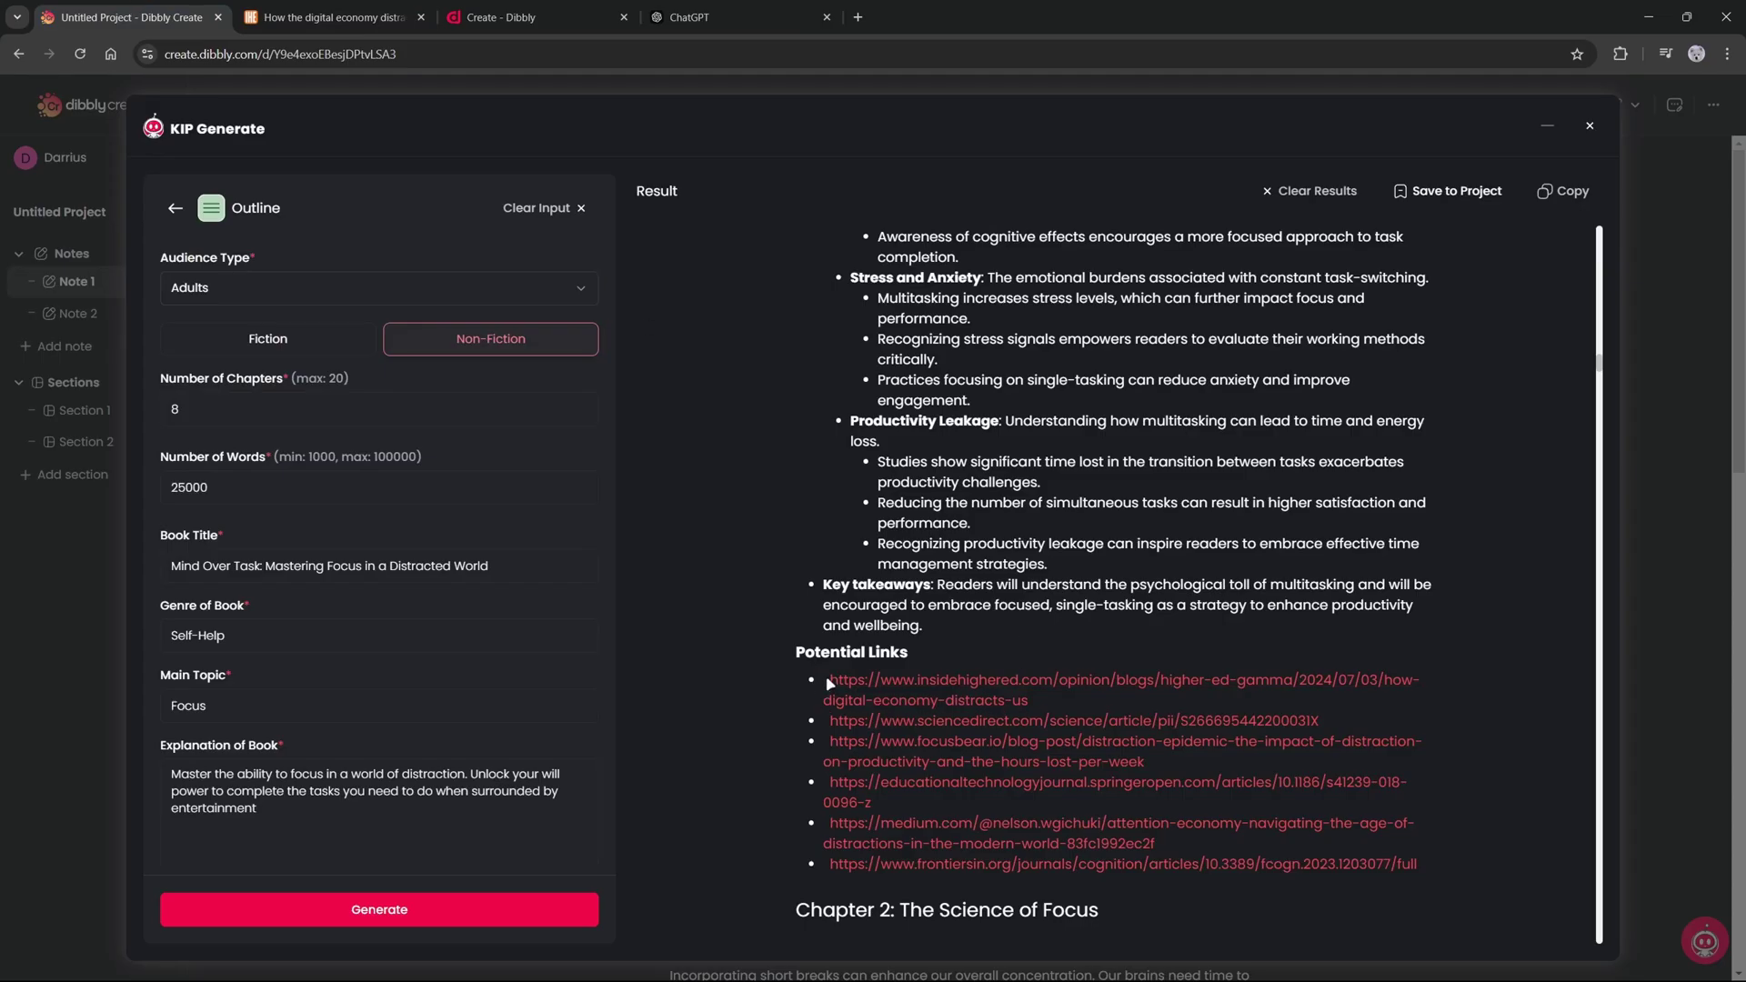
# Scroll to the end of the Result and bring up the Save Results to Project dialog.
pyautogui.moveTo(829, 684); pyautogui.dragTo(1030, 702)
pyautogui.click(1006, 578)
pyautogui.scroll(-20, 1386, 409)
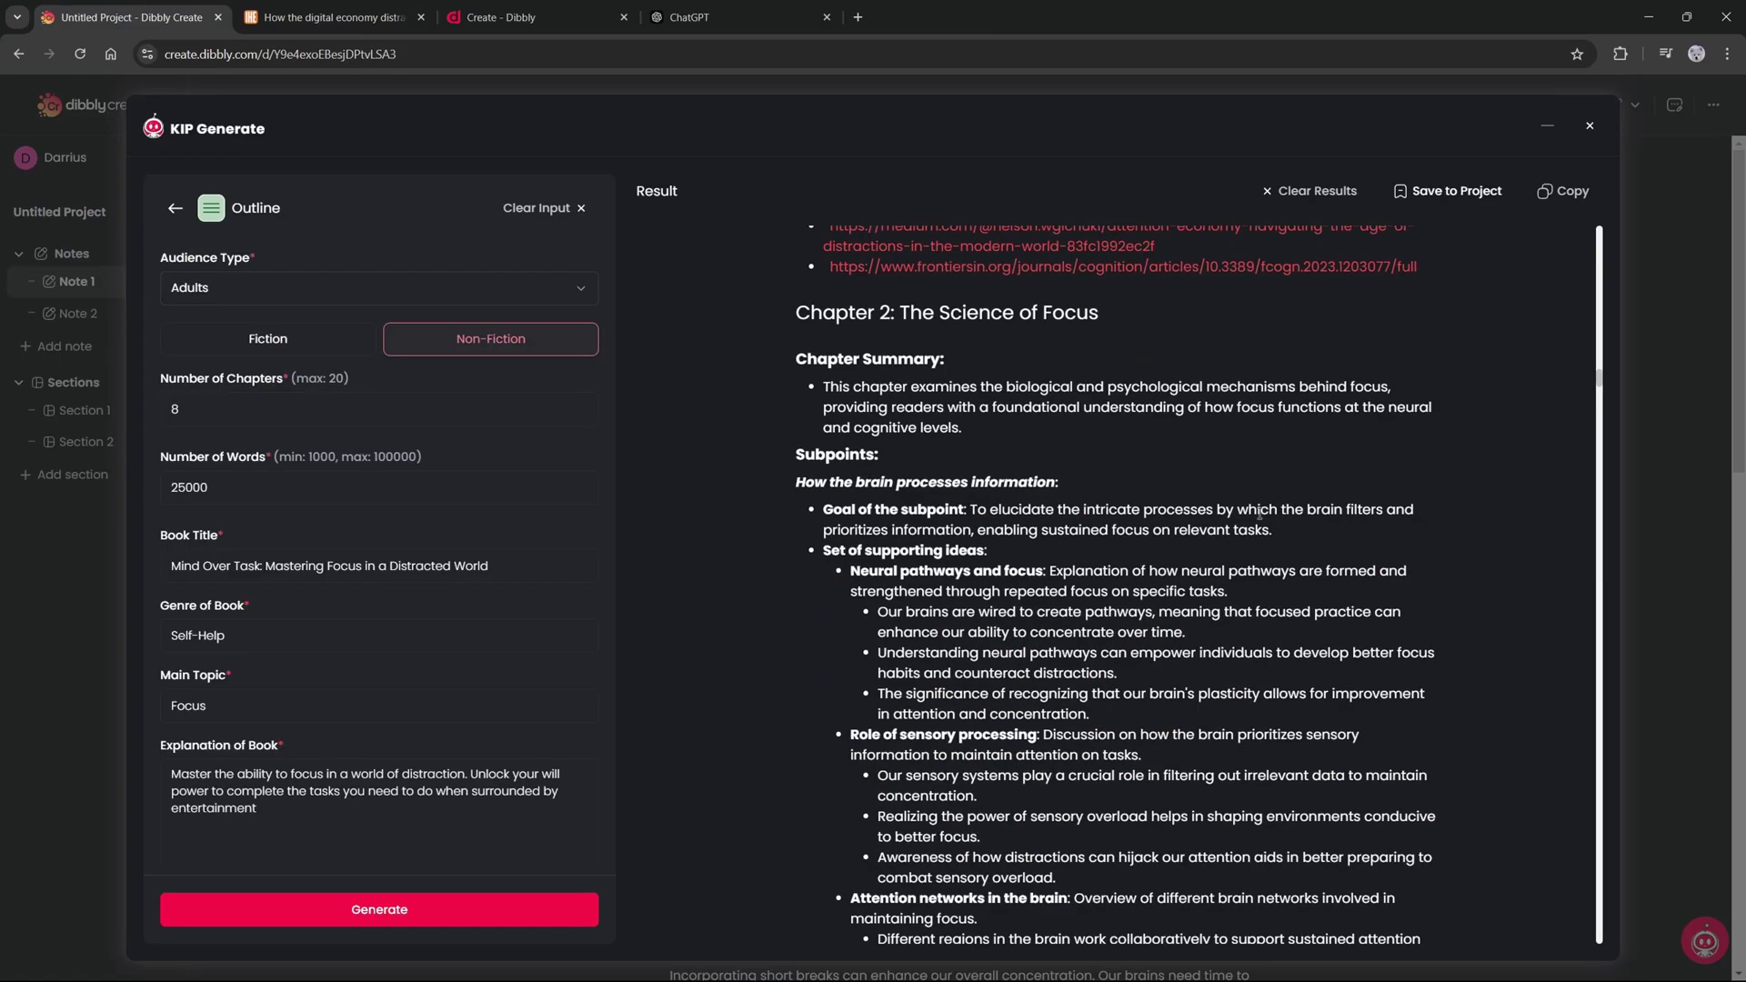
pyautogui.moveTo(1600, 411); pyautogui.dragTo(1599, 853)
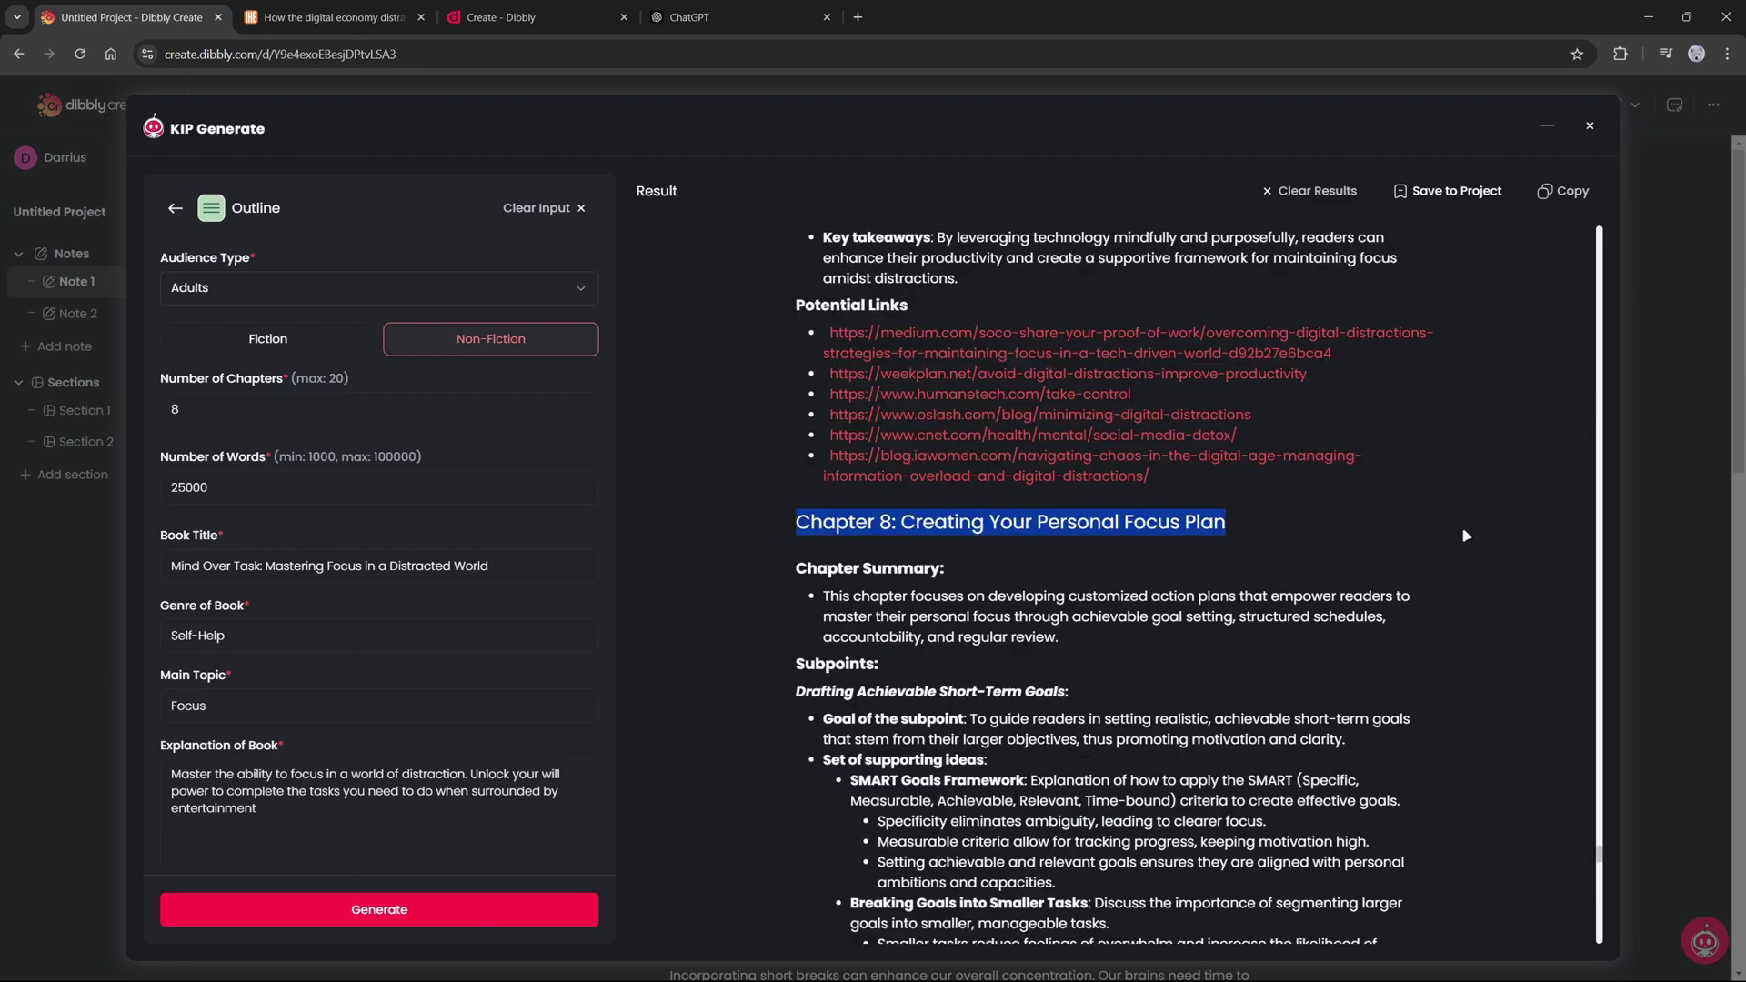
pyautogui.click(1325, 592)
pyautogui.click(1457, 192)
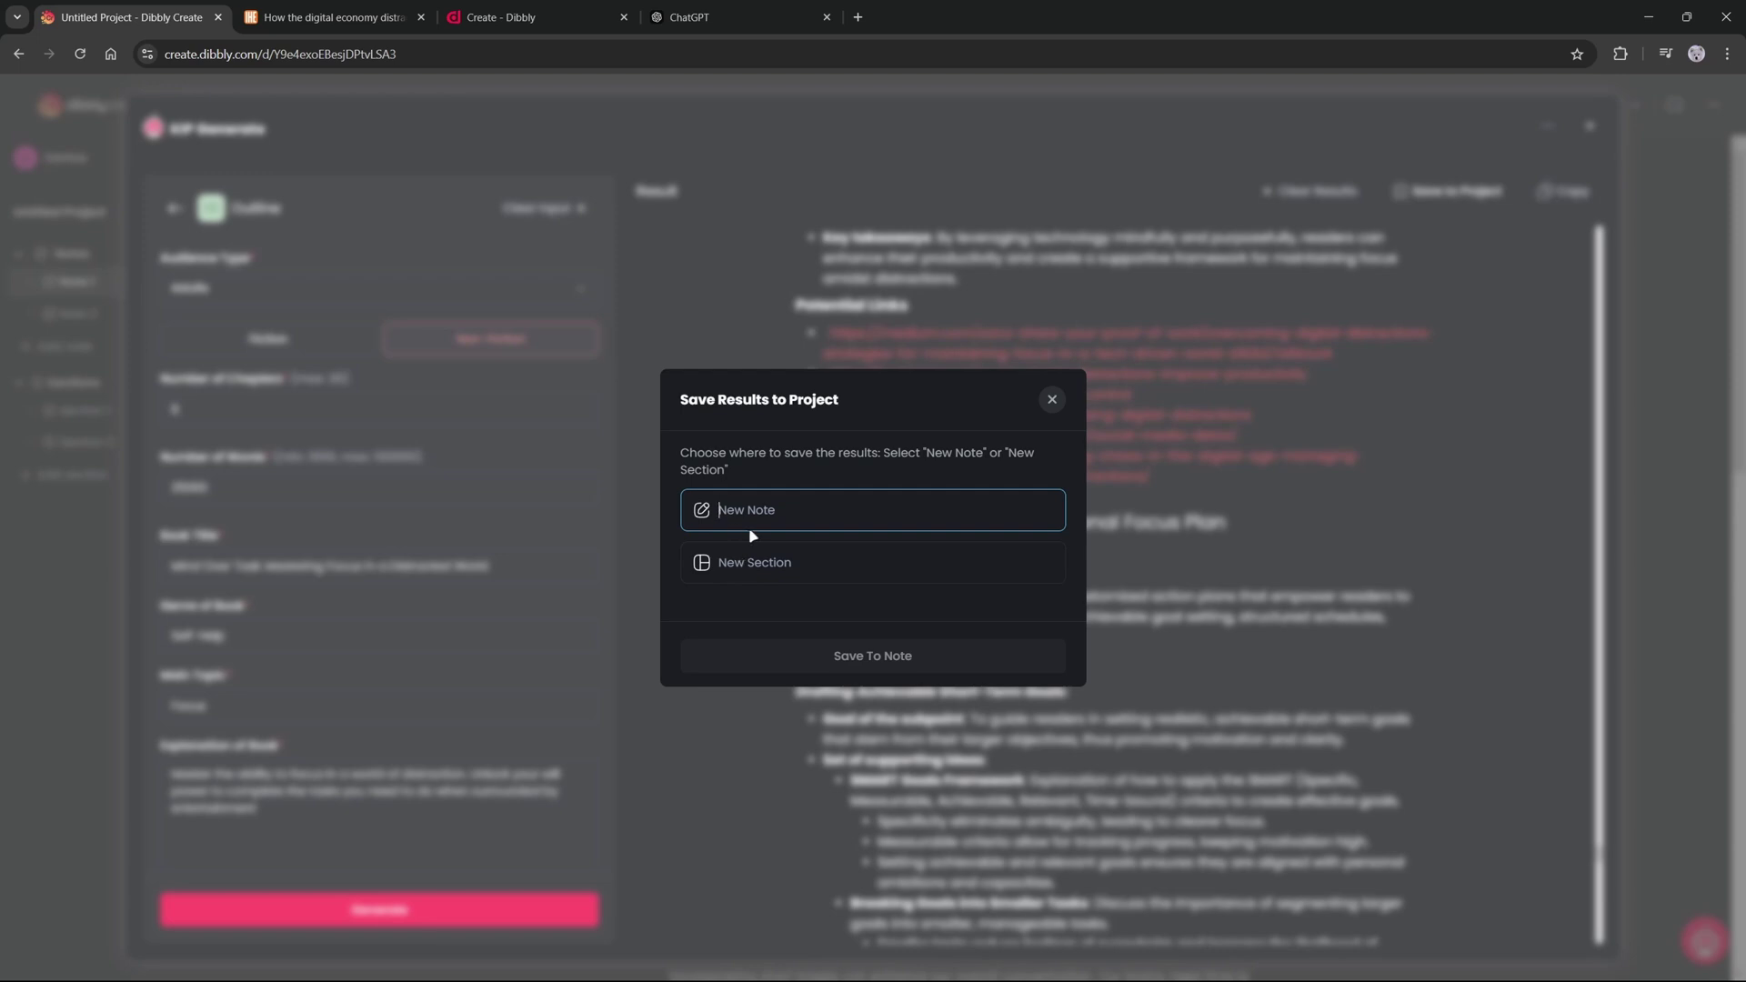
# Save the outline as a new note titled 'Outline for my book'.
pyautogui.write('Outline for my book')
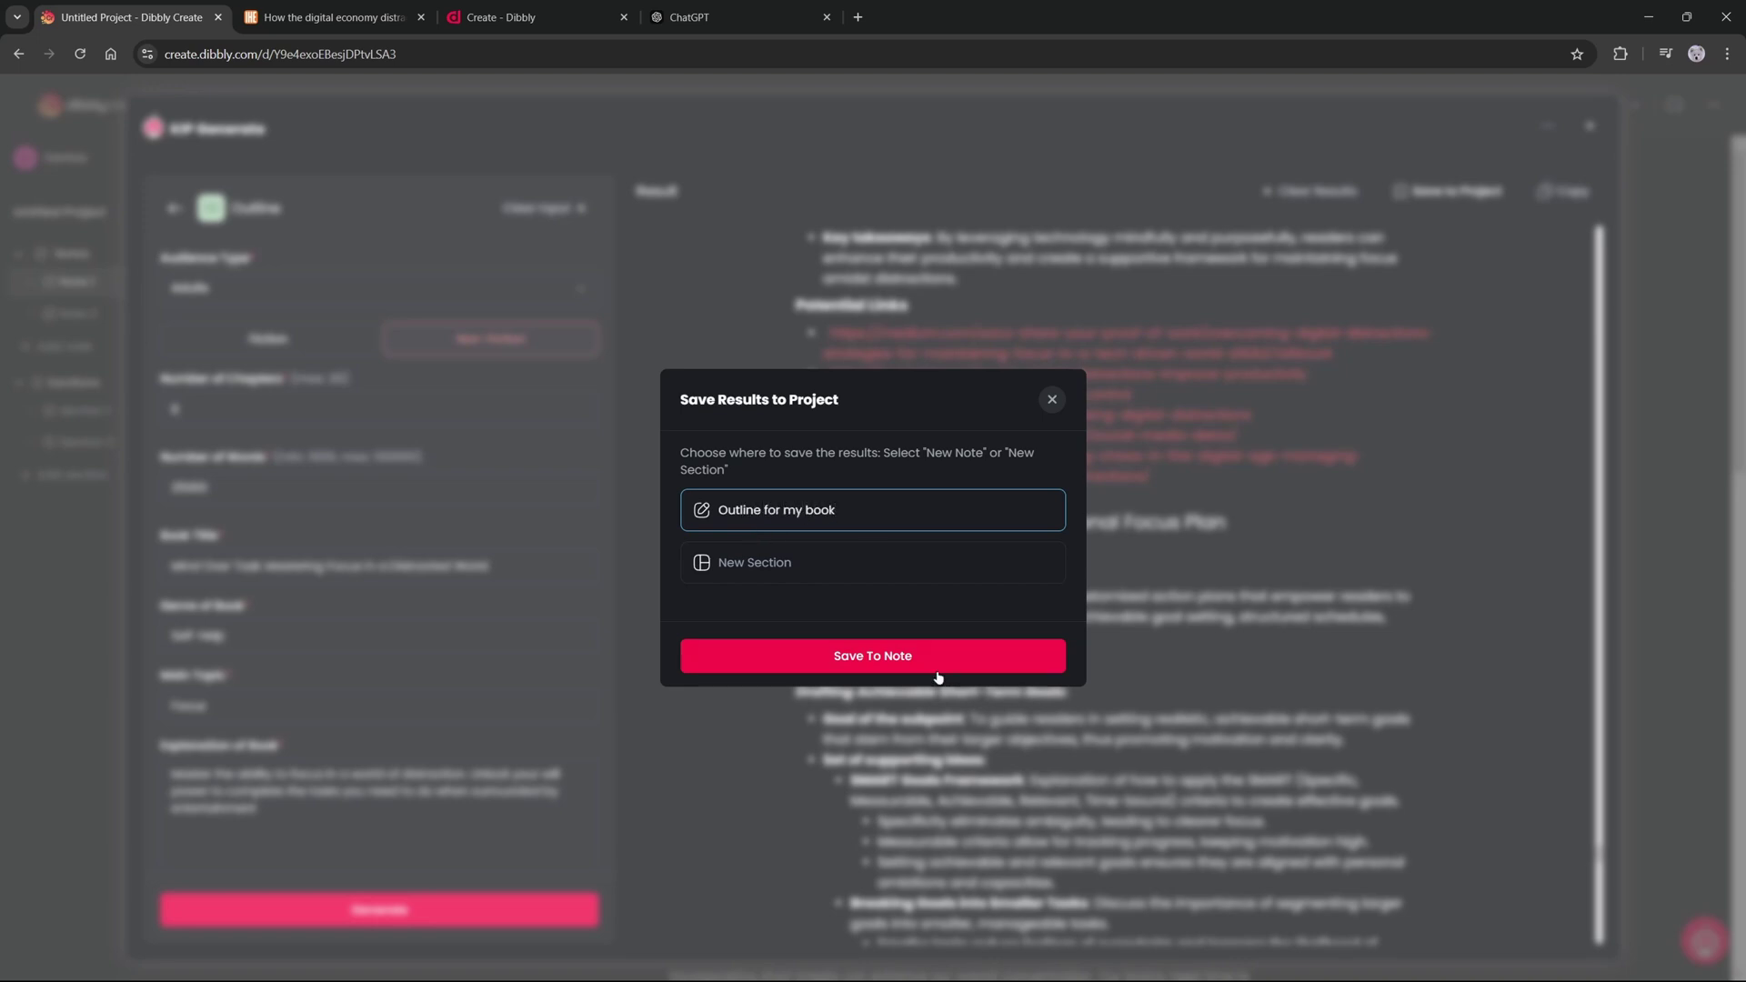
pyautogui.click(936, 675)
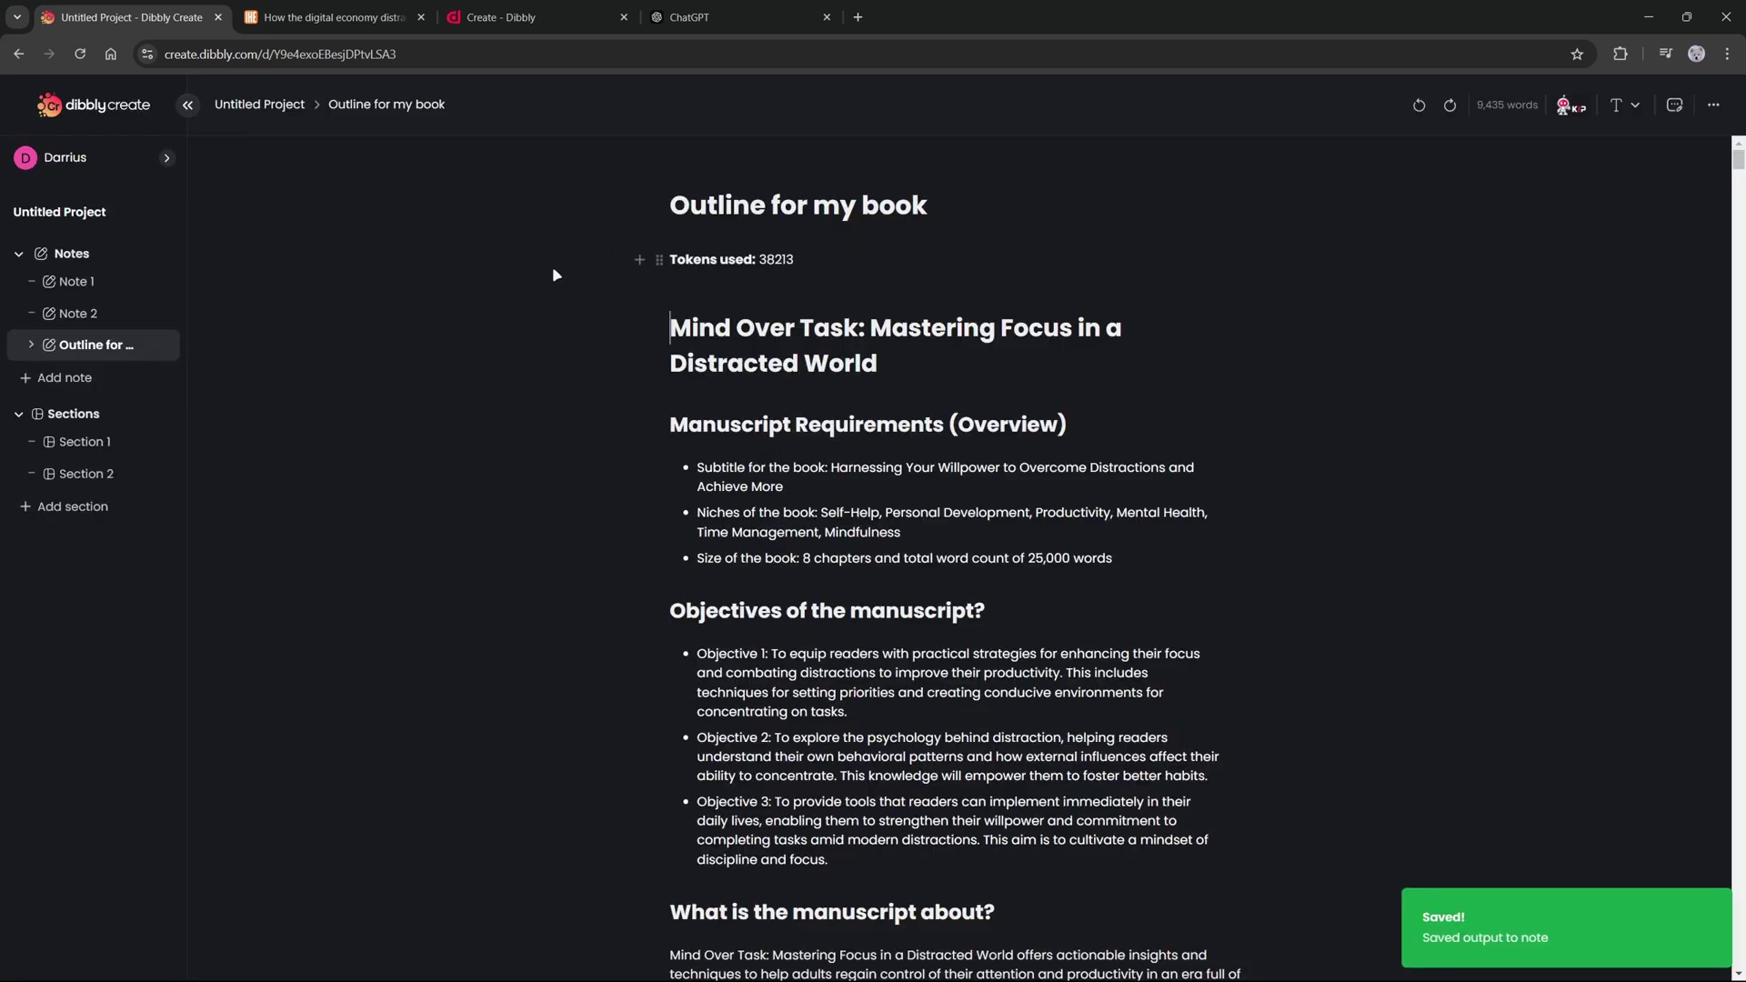
# Skim the new outline note, then bring up the KIP Generate tool grid.
pyautogui.scroll(-12, 1023, 519)
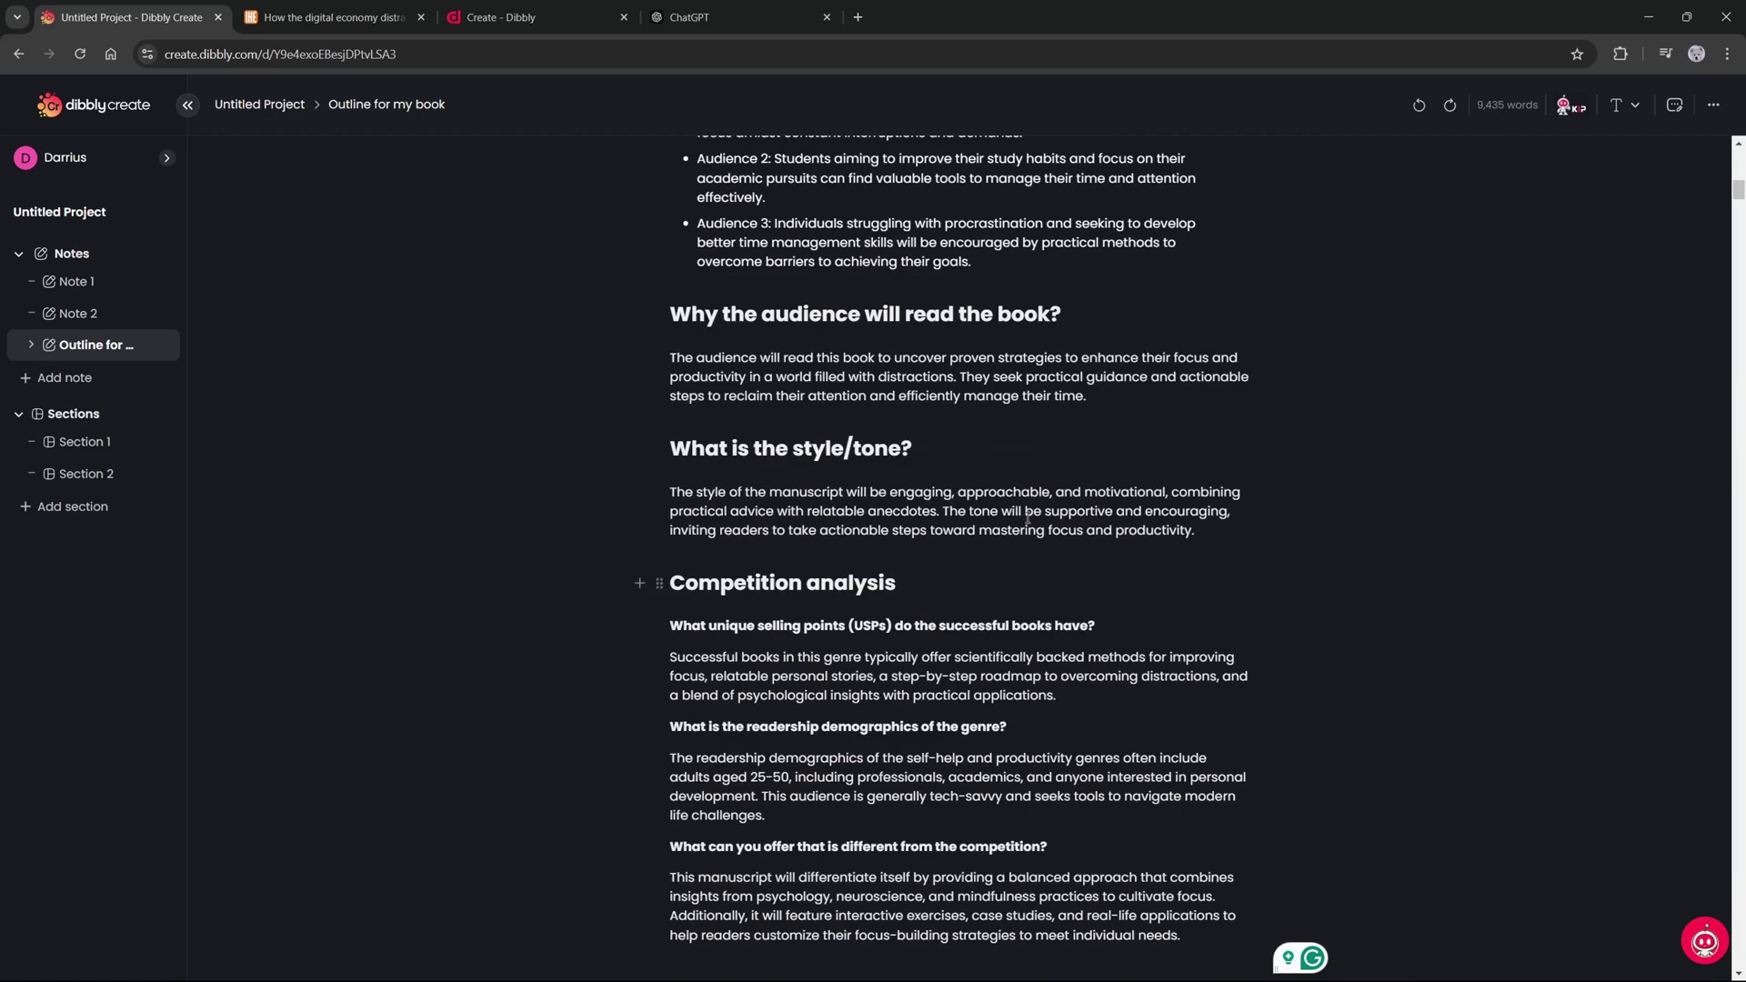
pyautogui.scroll(12, 1024, 519)
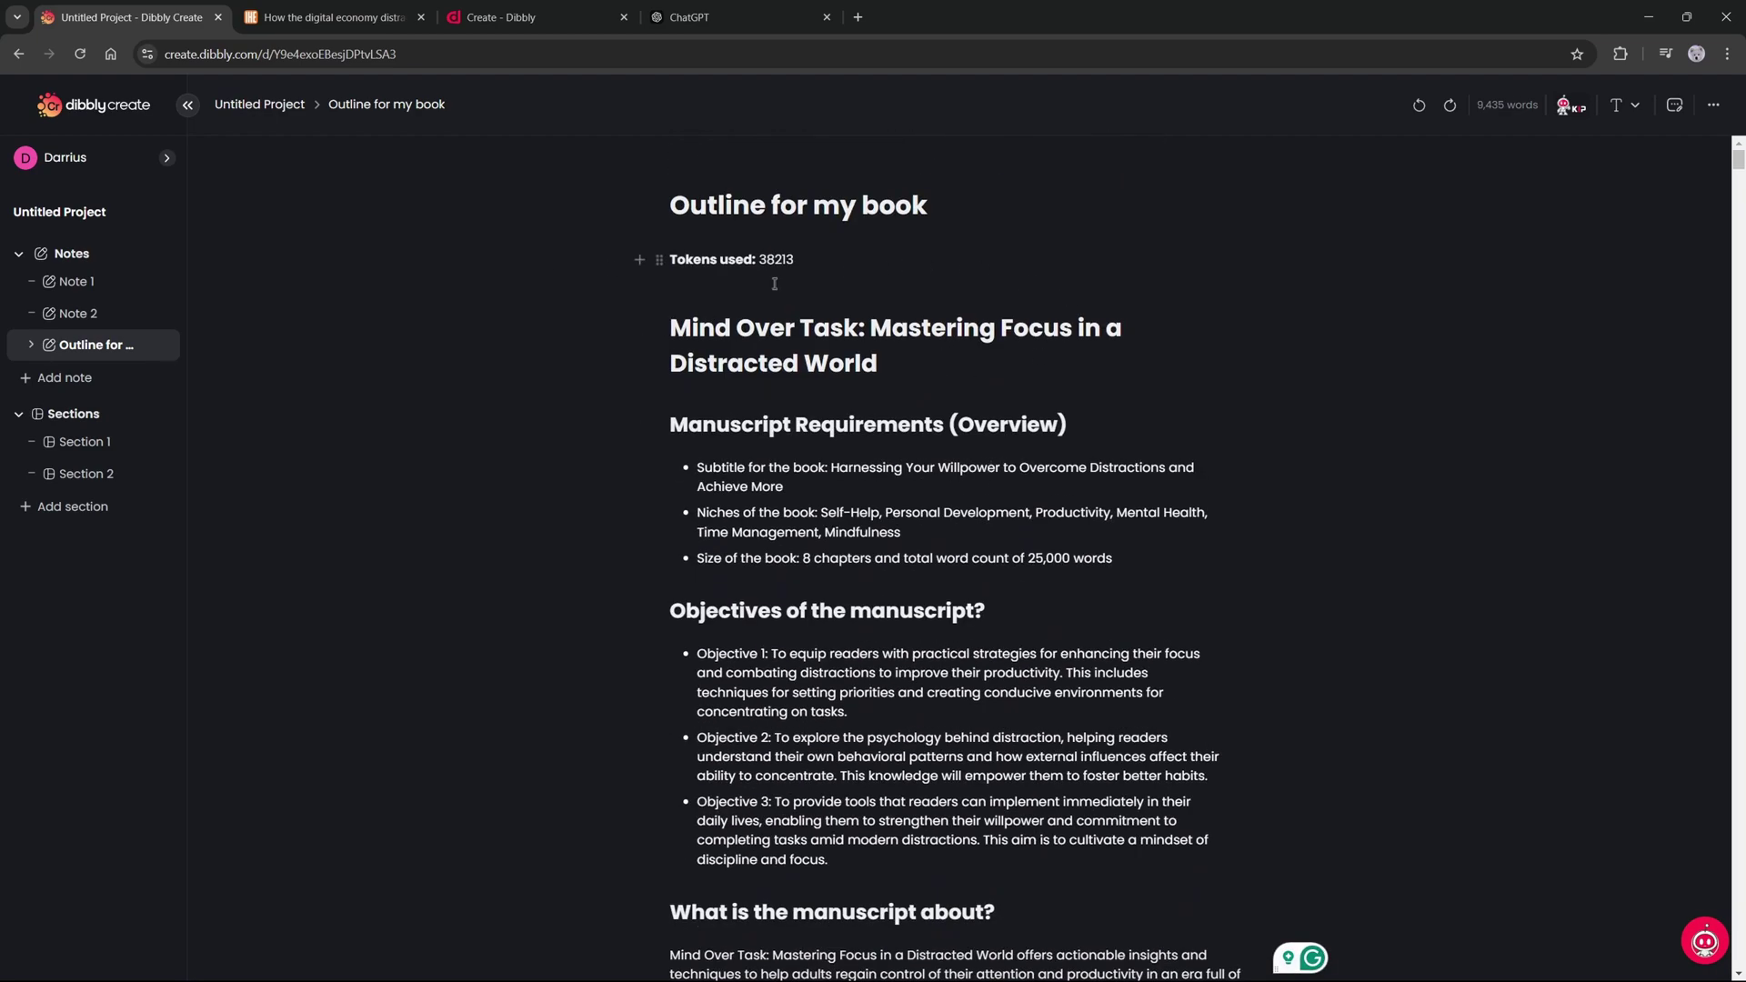
pyautogui.click(1572, 106)
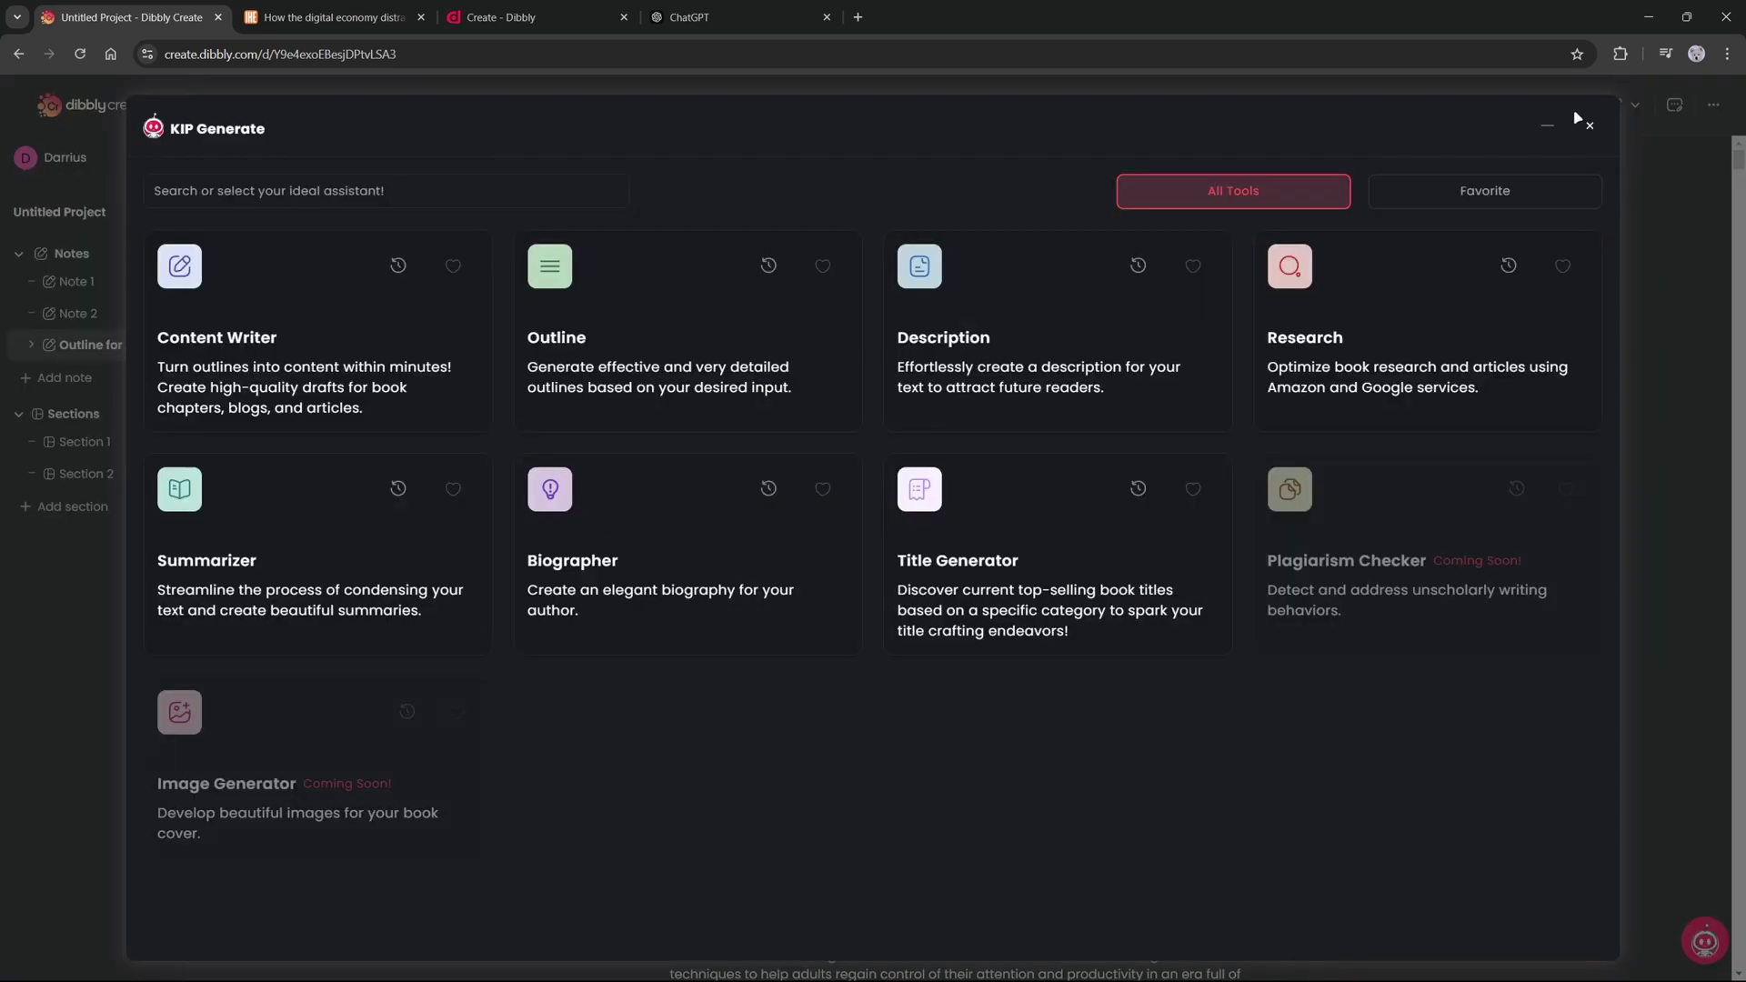
pyautogui.click(1590, 126)
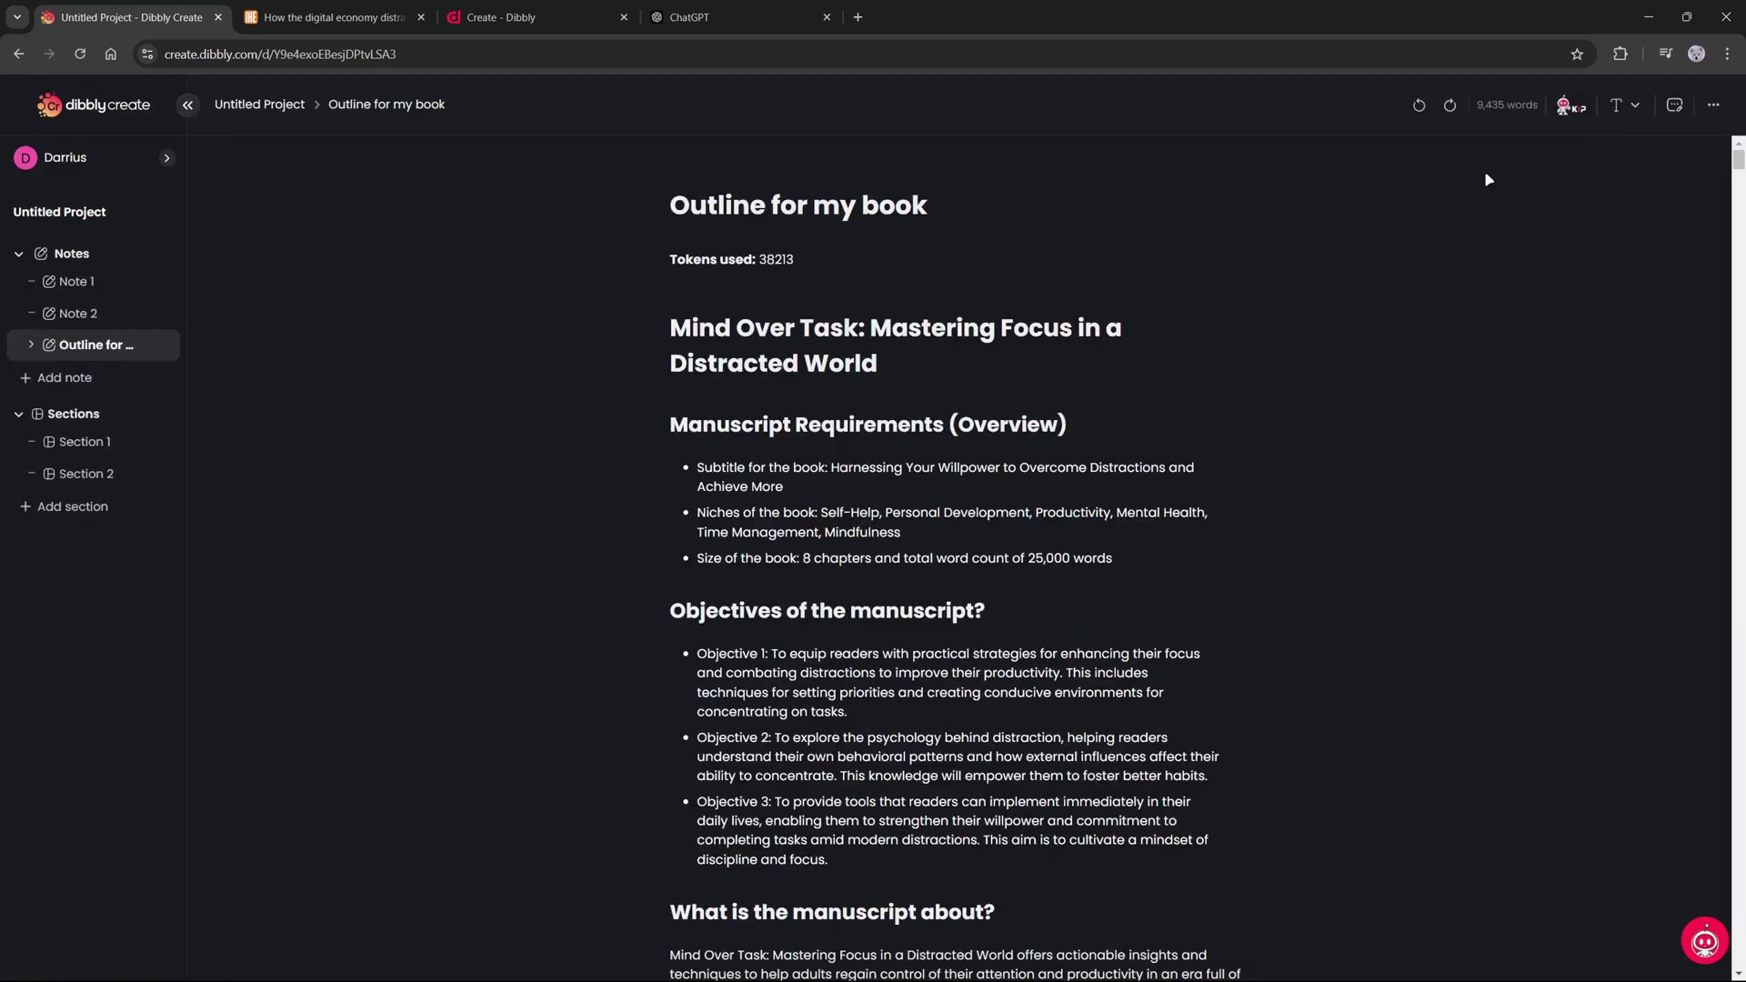
pyautogui.click(1574, 106)
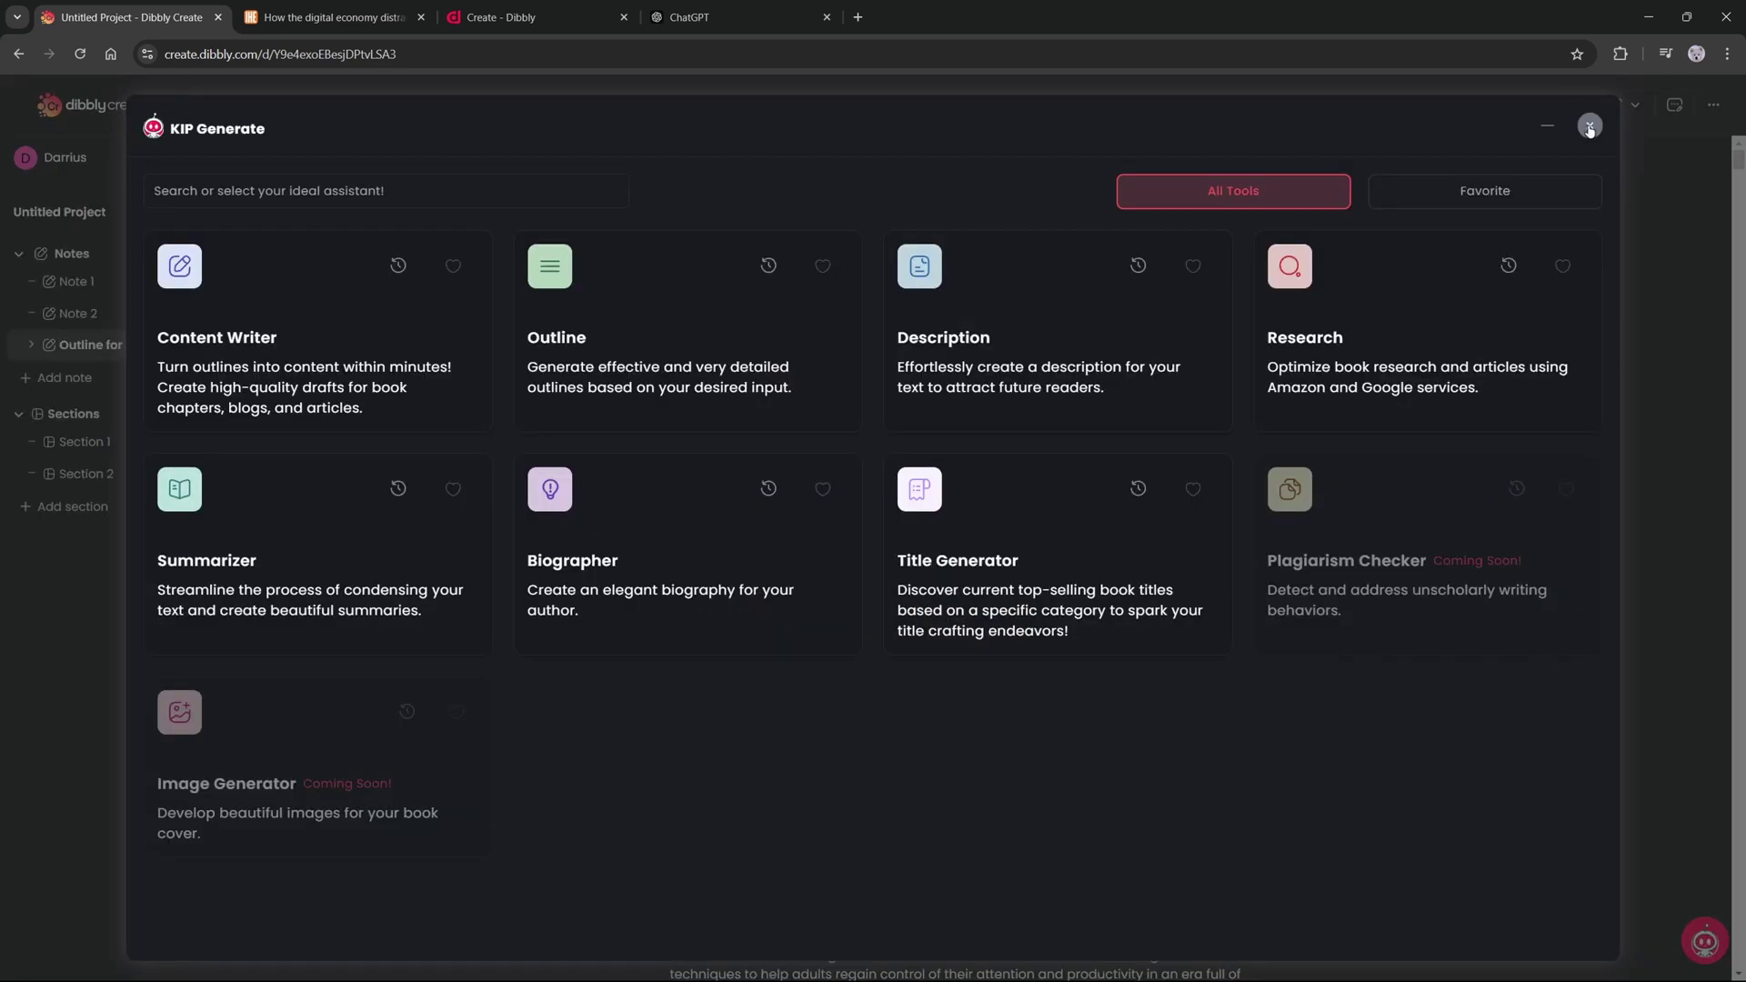
pyautogui.click(1590, 125)
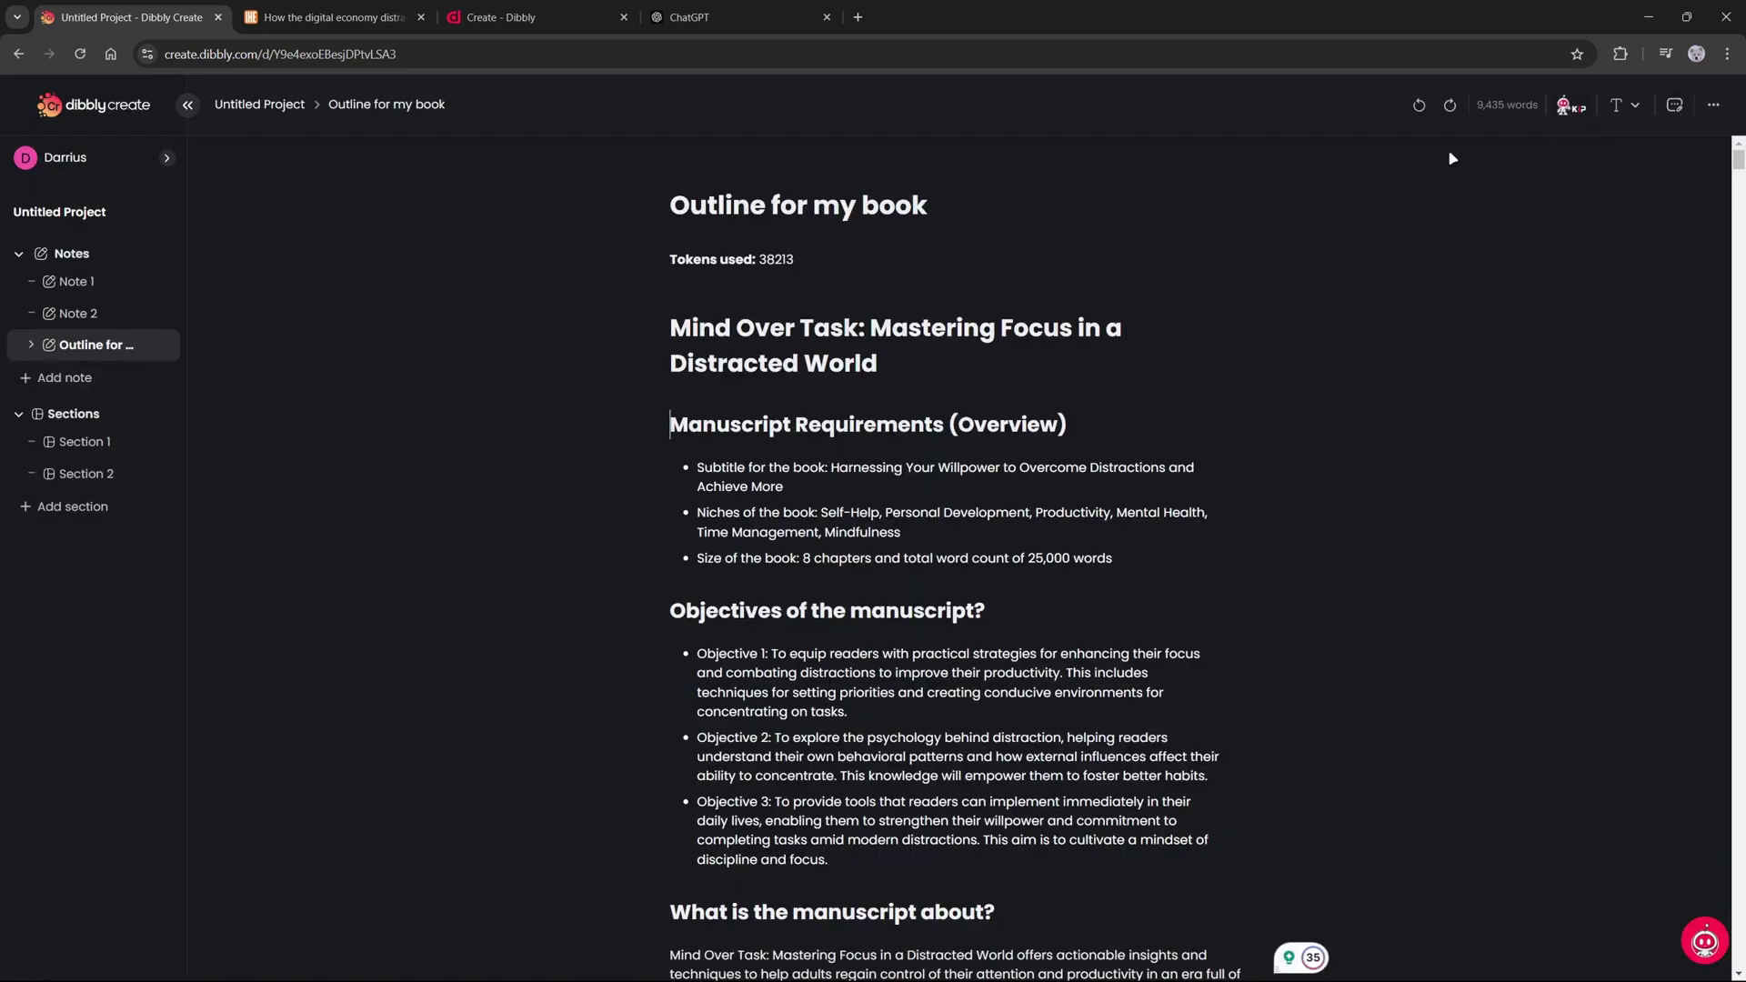
pyautogui.click(1574, 106)
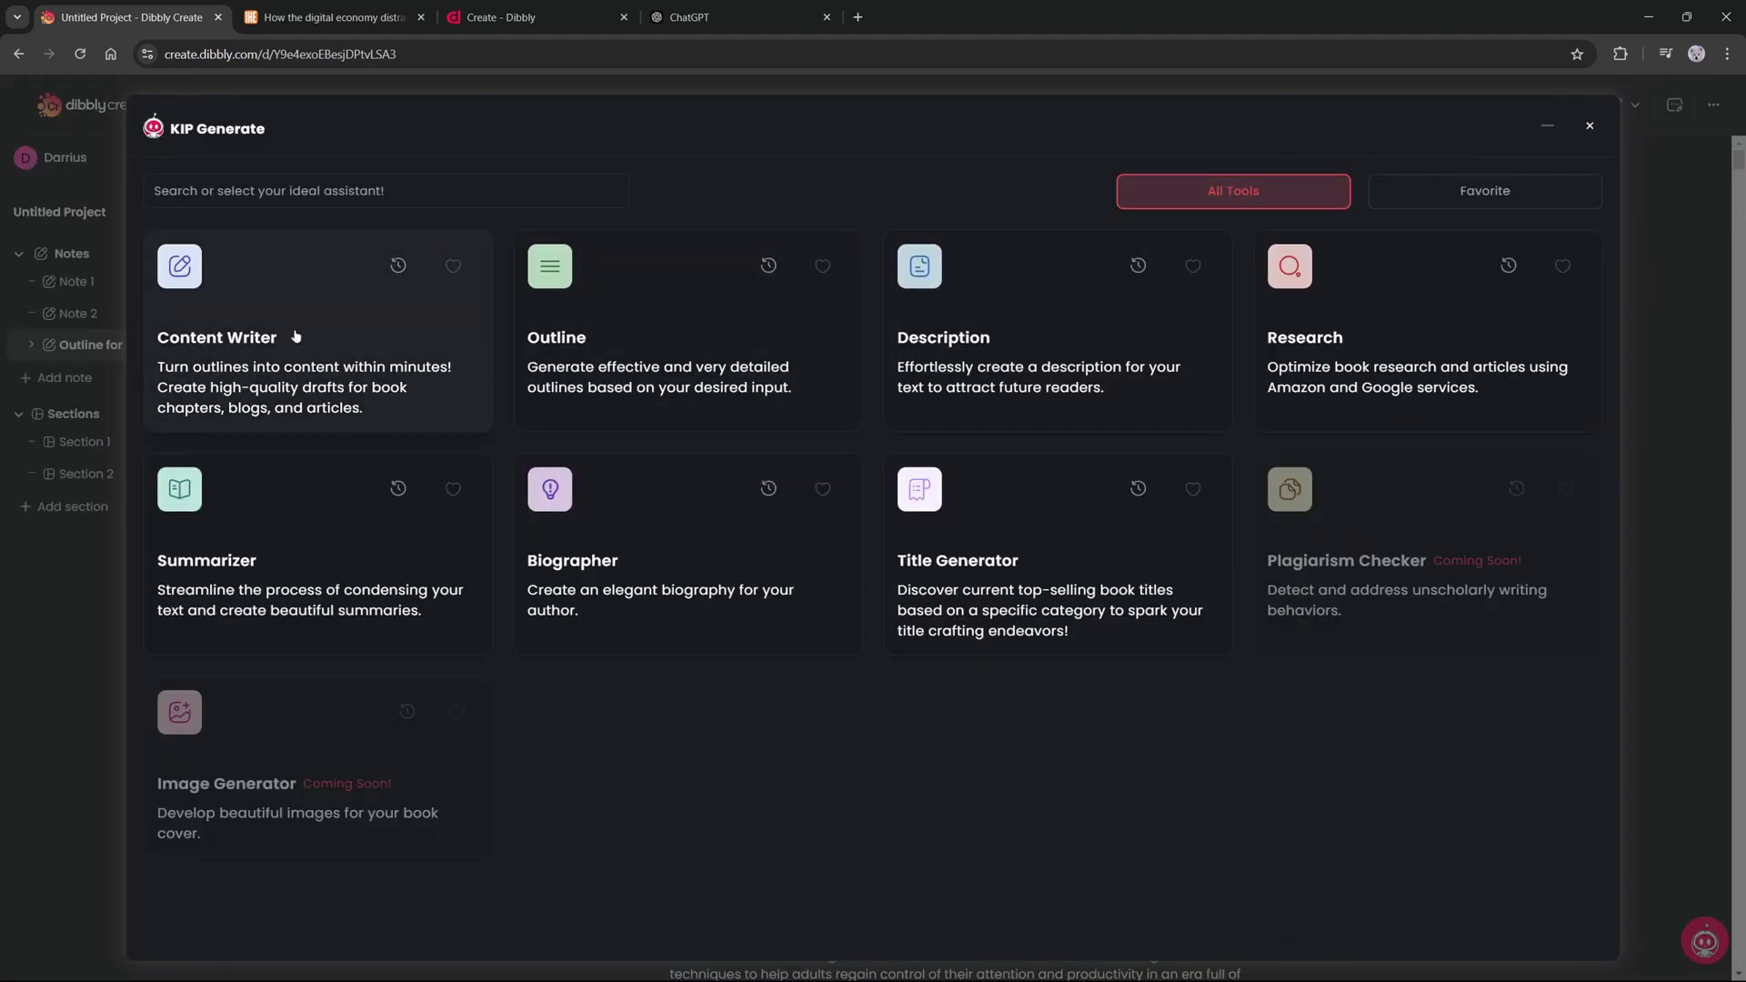
# Set the Content Writer to Chapter and Non-Fiction, then exit with 'Yes, exit' without generating.
pyautogui.click(359, 331)
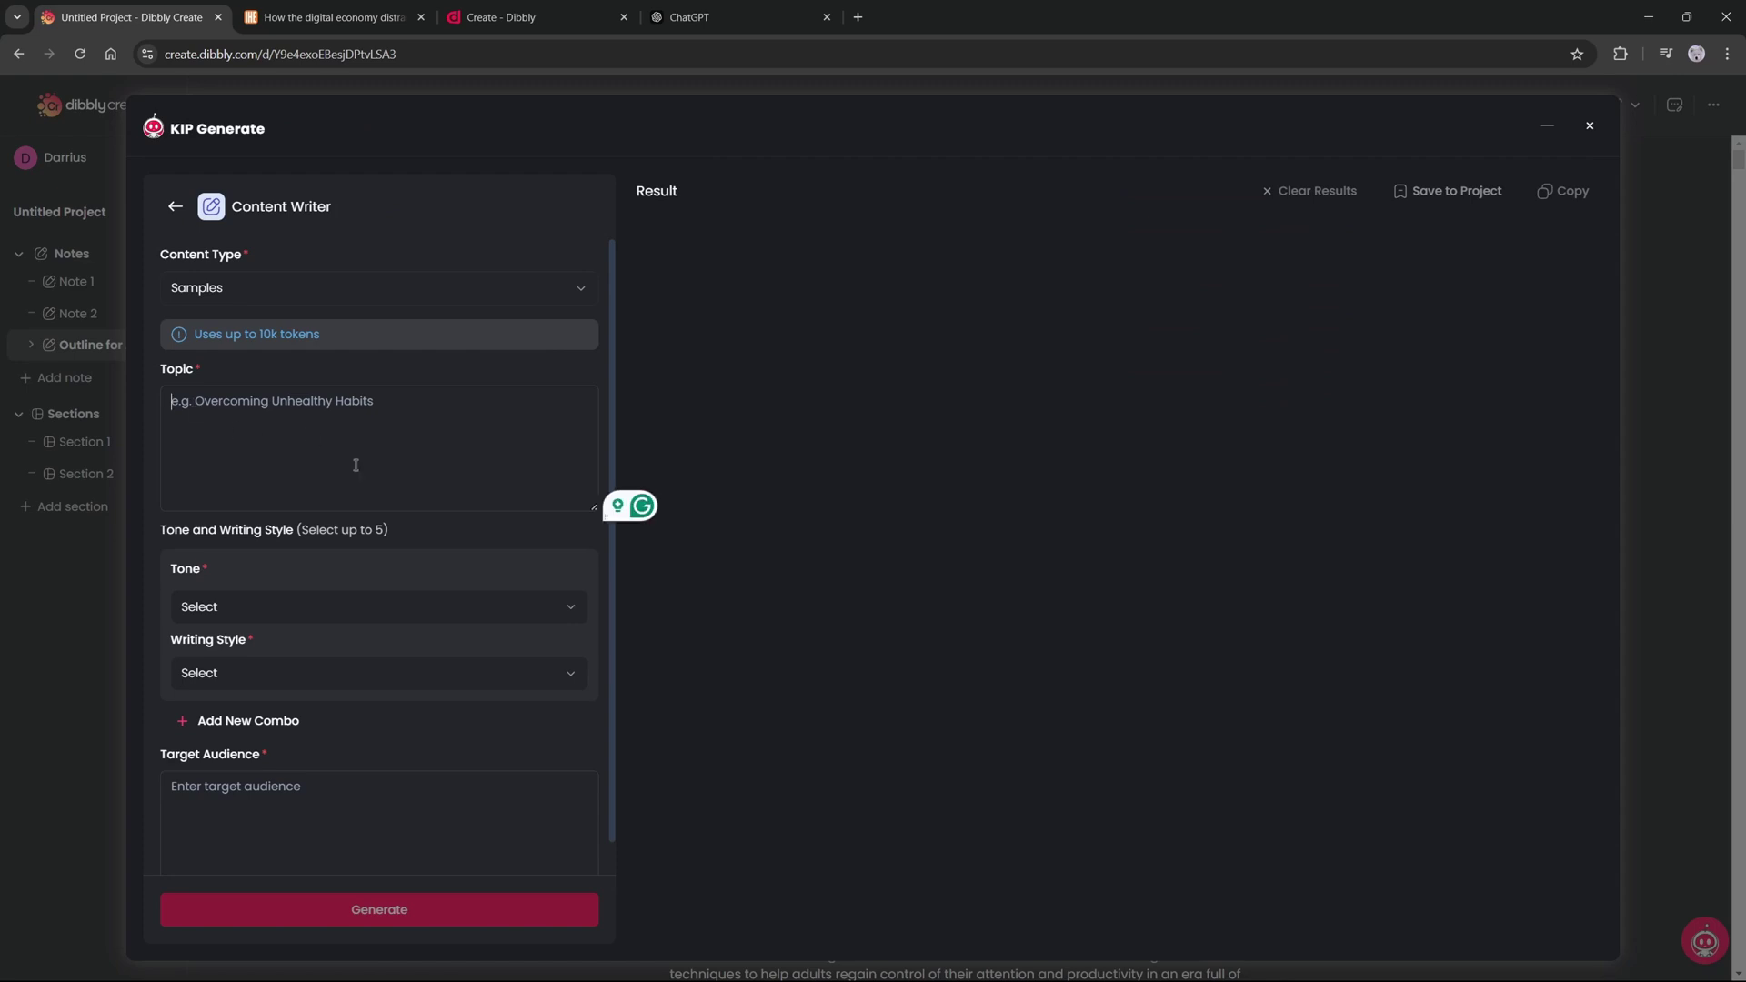
pyautogui.click(310, 608)
pyautogui.click(253, 288)
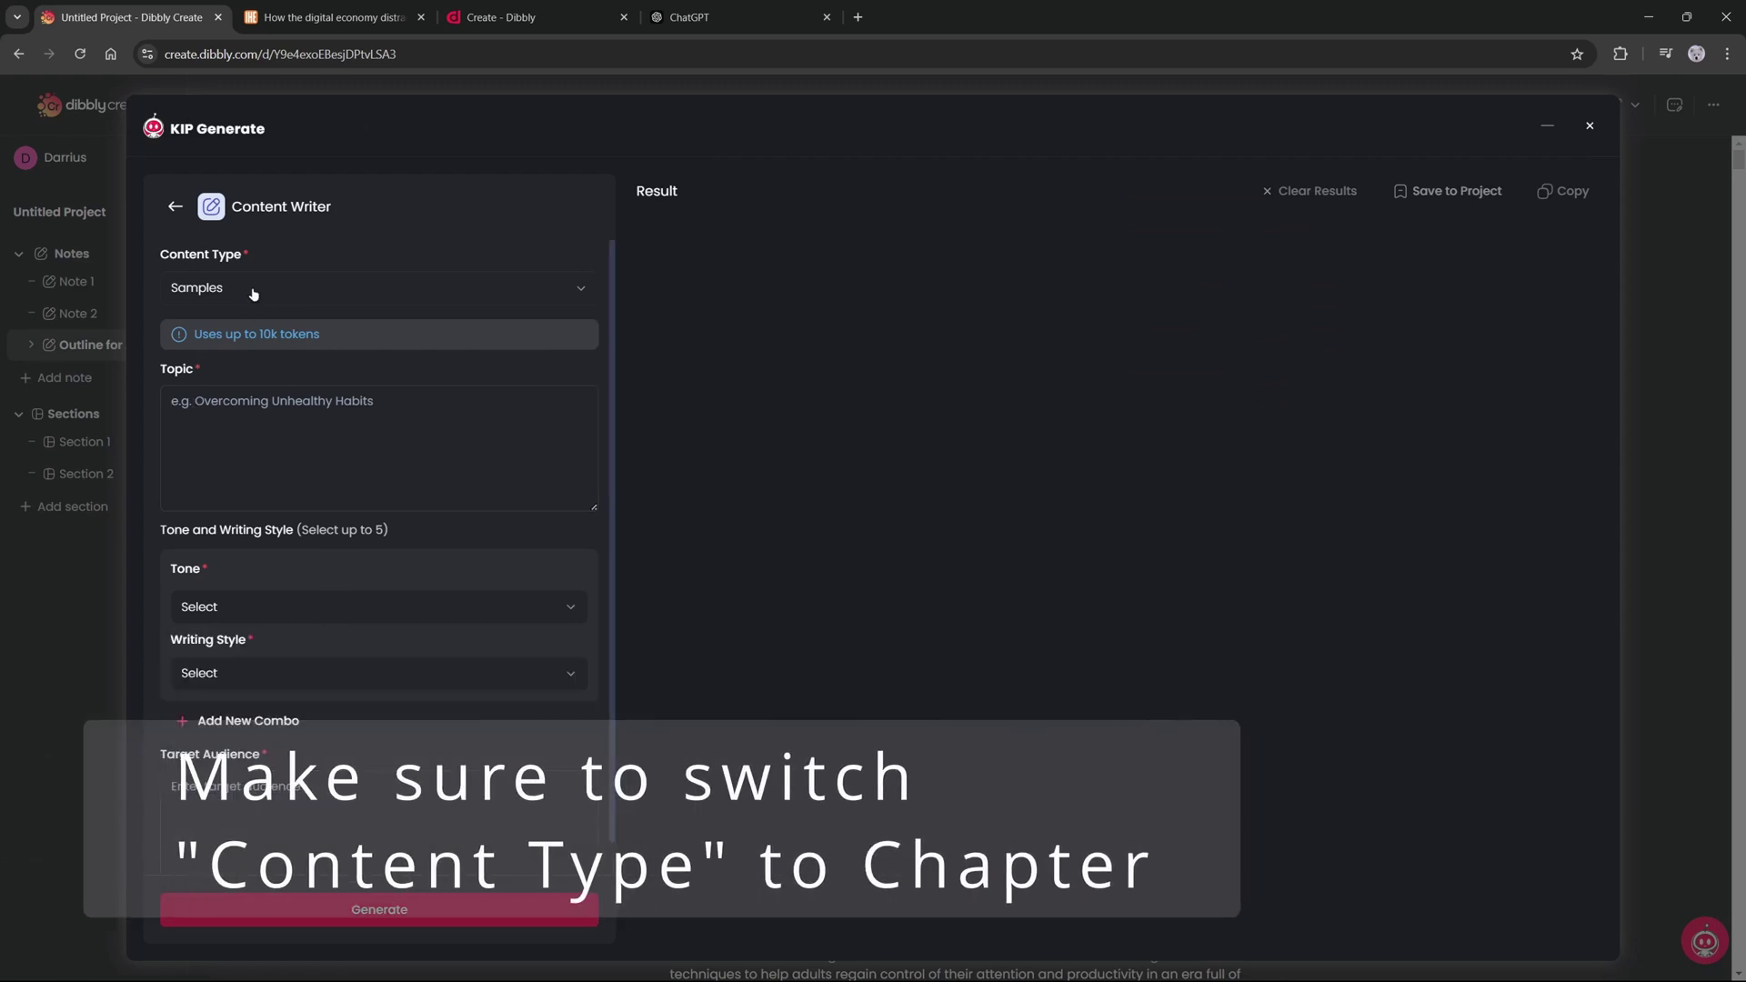
pyautogui.click(253, 287)
pyautogui.click(250, 351)
pyautogui.click(484, 414)
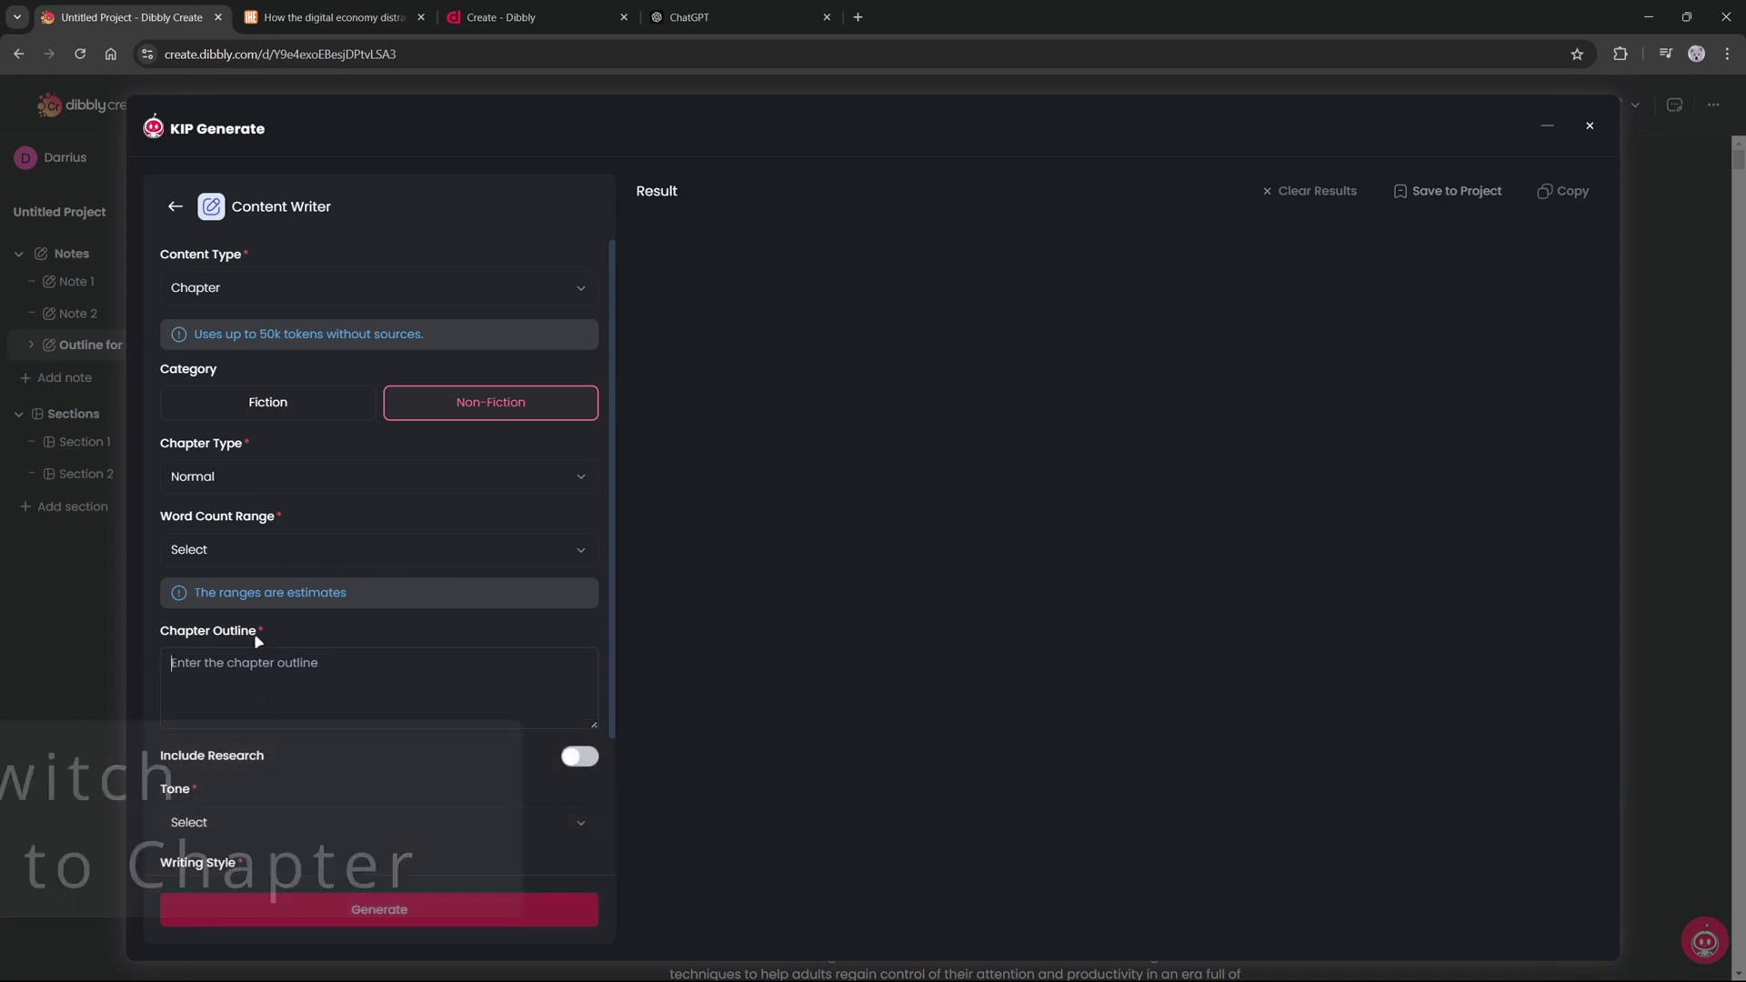
pyautogui.click(1590, 126)
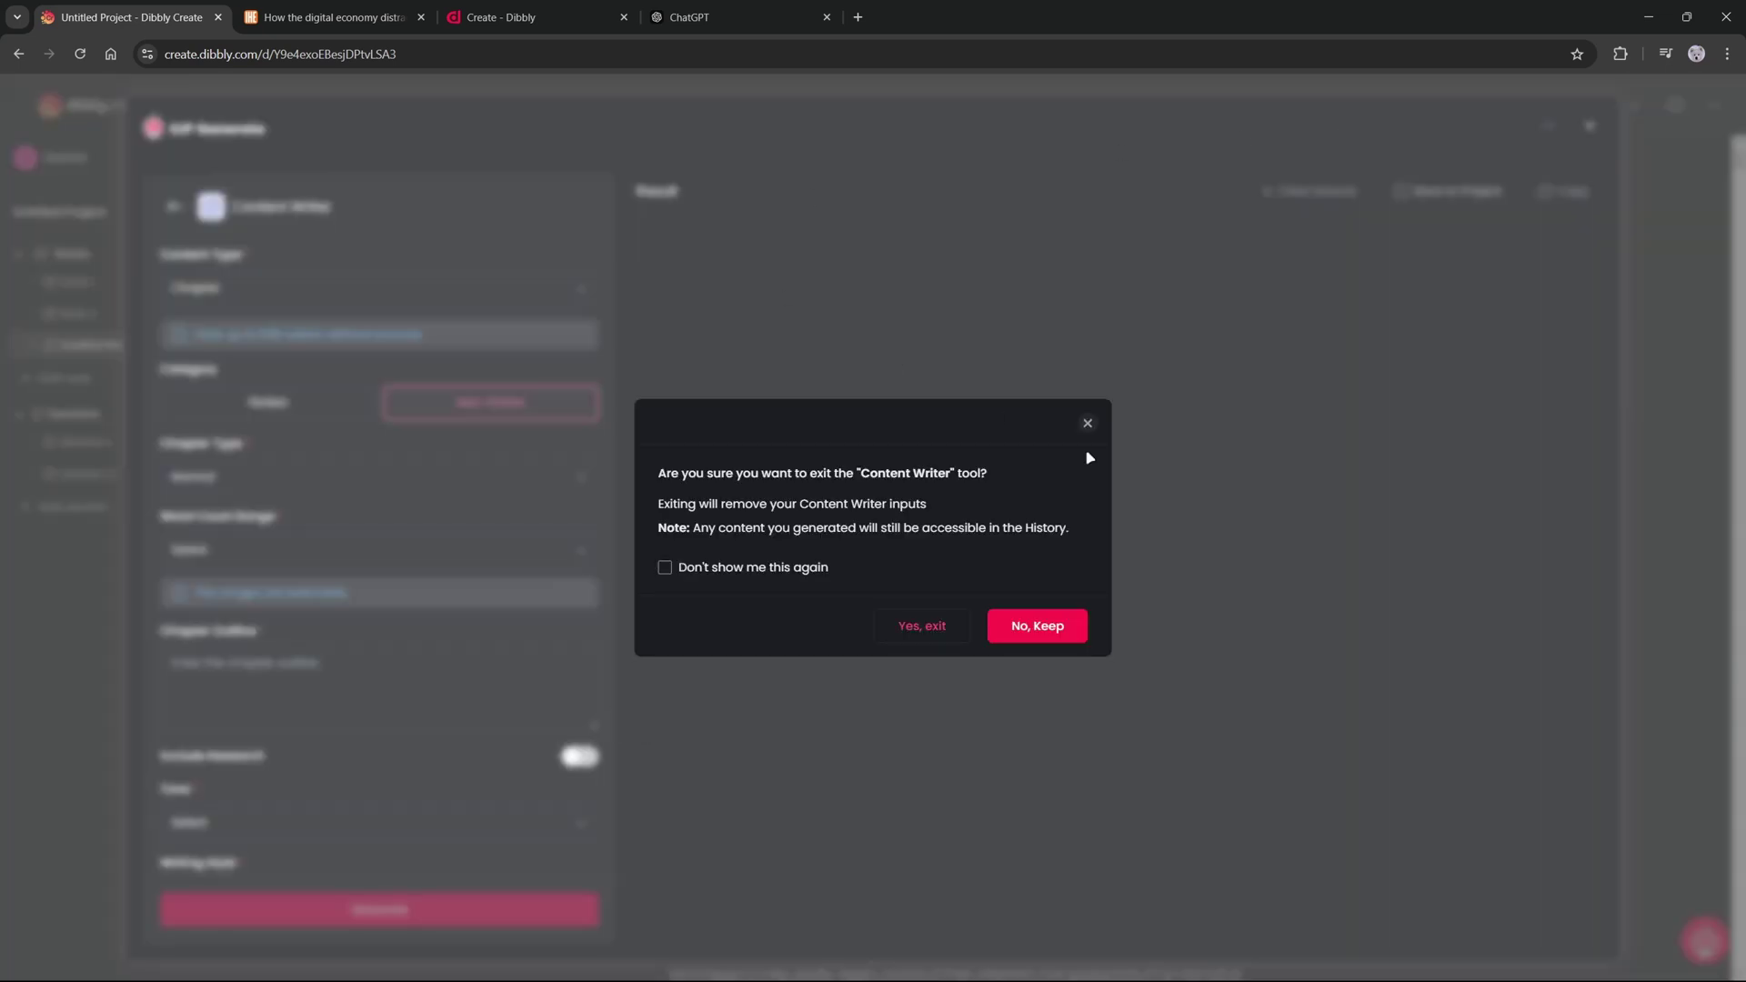
pyautogui.click(922, 634)
# Review Chapter 1 in the outline note, then open Section 1 from the sidebar.
pyautogui.scroll(-15, 764, 383)
pyautogui.scroll(-10, 764, 405)
pyautogui.scroll(6, 768, 421)
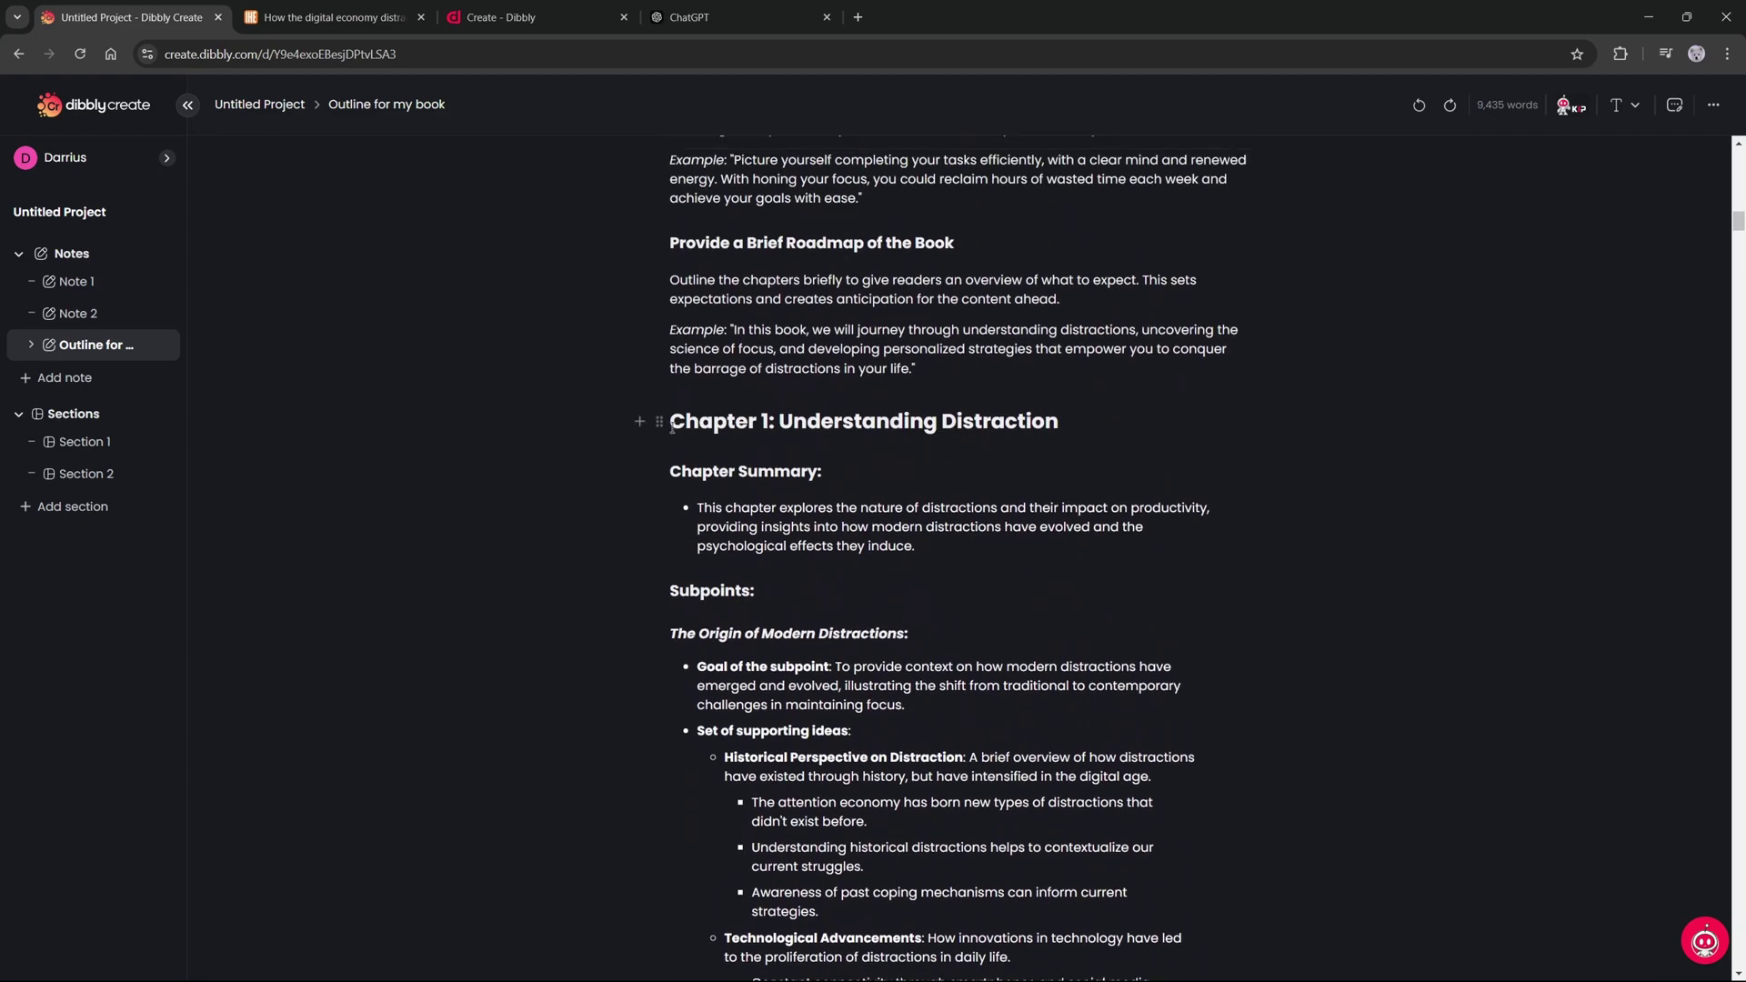
pyautogui.moveTo(670, 421); pyautogui.dragTo(942, 367)
pyautogui.scroll(-9, 955, 455)
pyautogui.scroll(-15, 965, 445)
pyautogui.scroll(-15, 1023, 446)
pyautogui.scroll(3, 914, 397)
pyautogui.click(510, 370)
pyautogui.scroll(5, 510, 371)
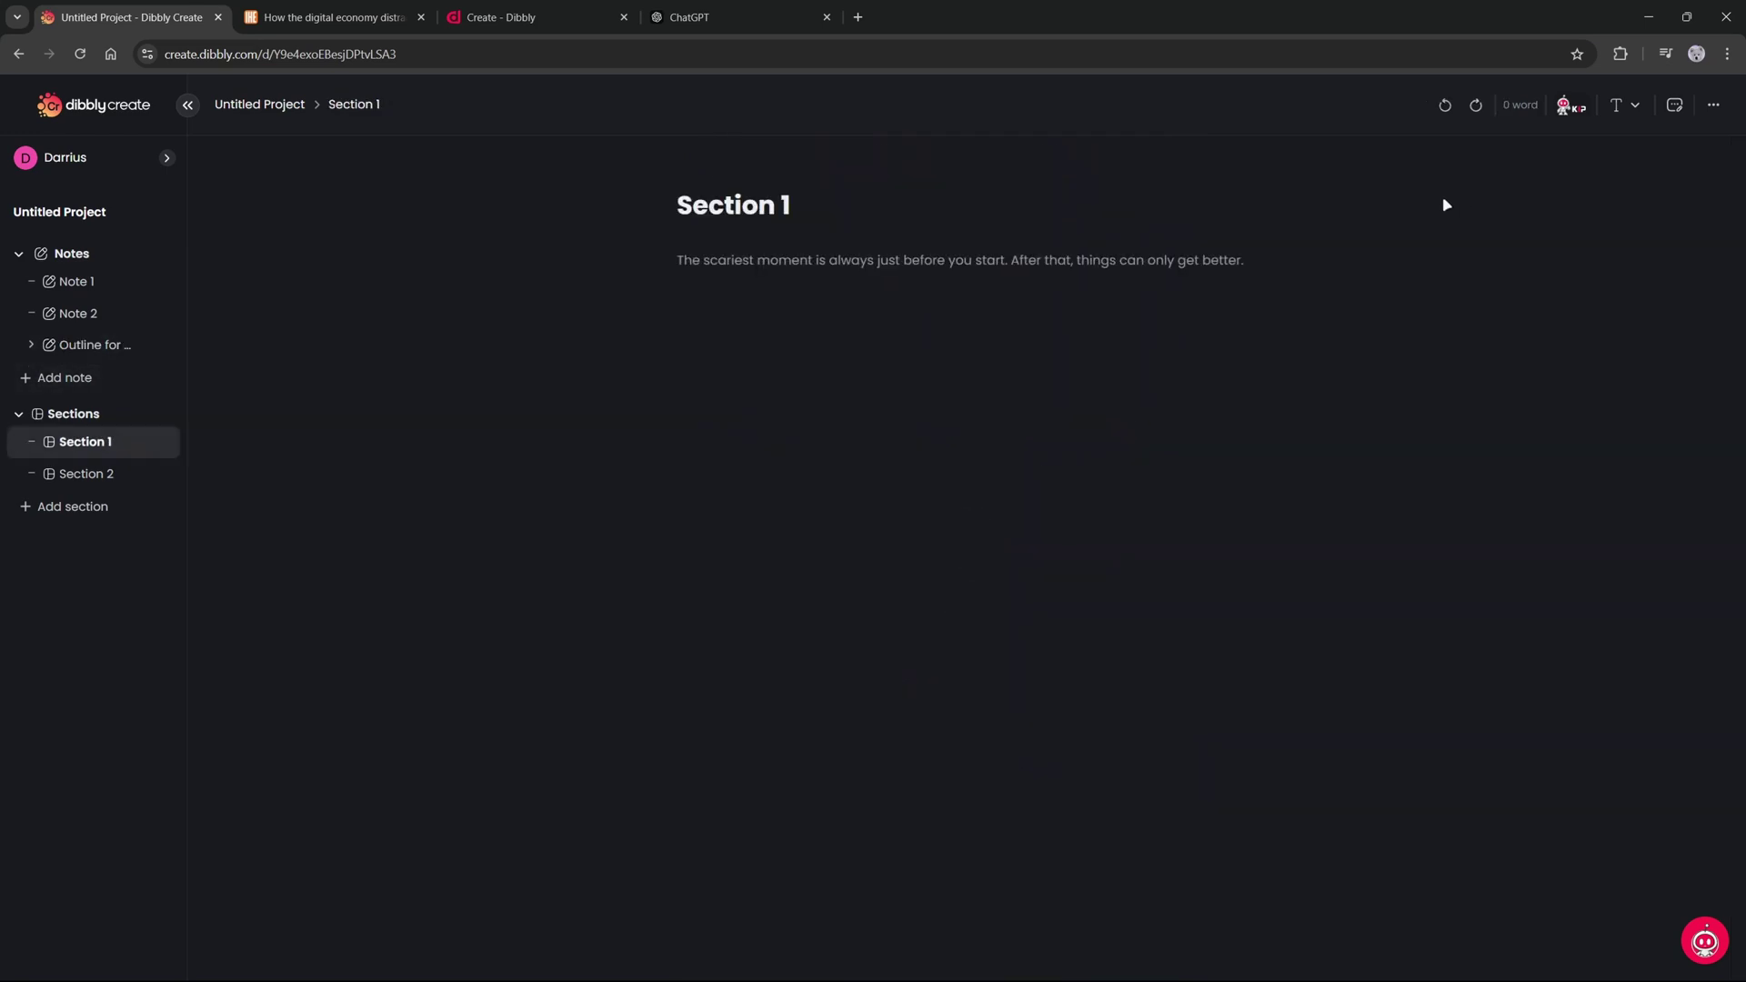
# Start a Content Writer run: Chapter, Non-Fiction, Normal chapter type, 3000 - 3600 words.
pyautogui.click(1571, 105)
pyautogui.click(391, 275)
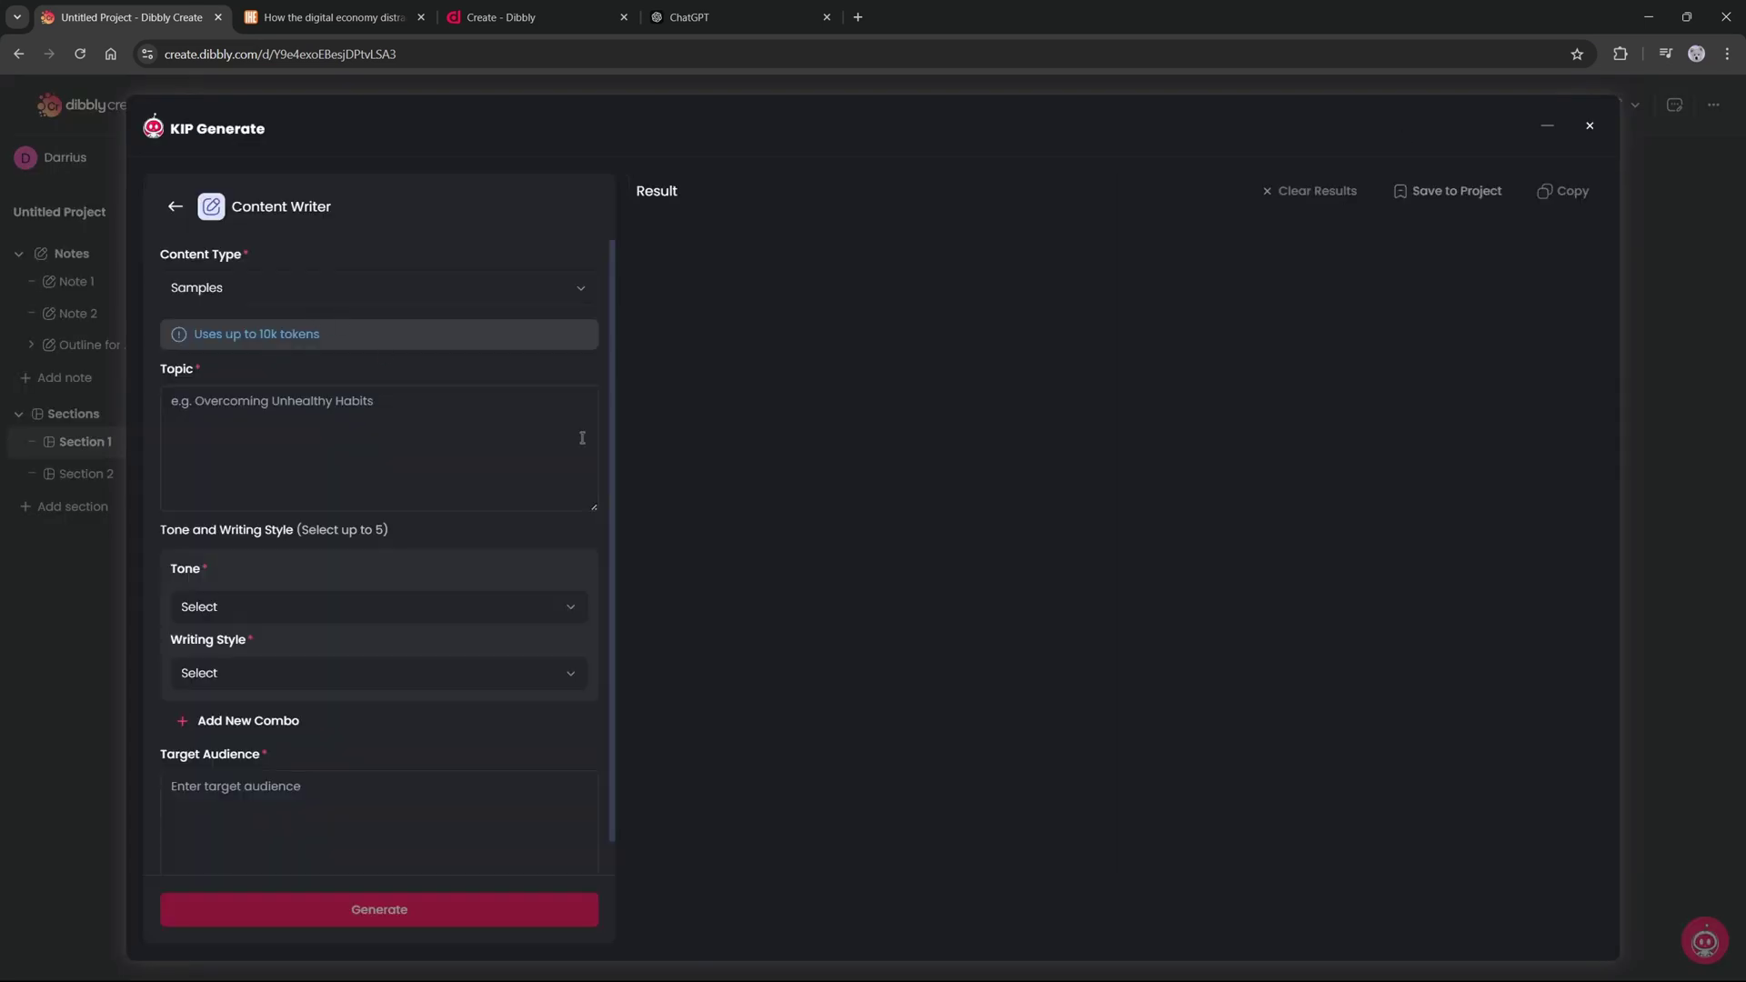
pyautogui.click(359, 307)
pyautogui.click(219, 351)
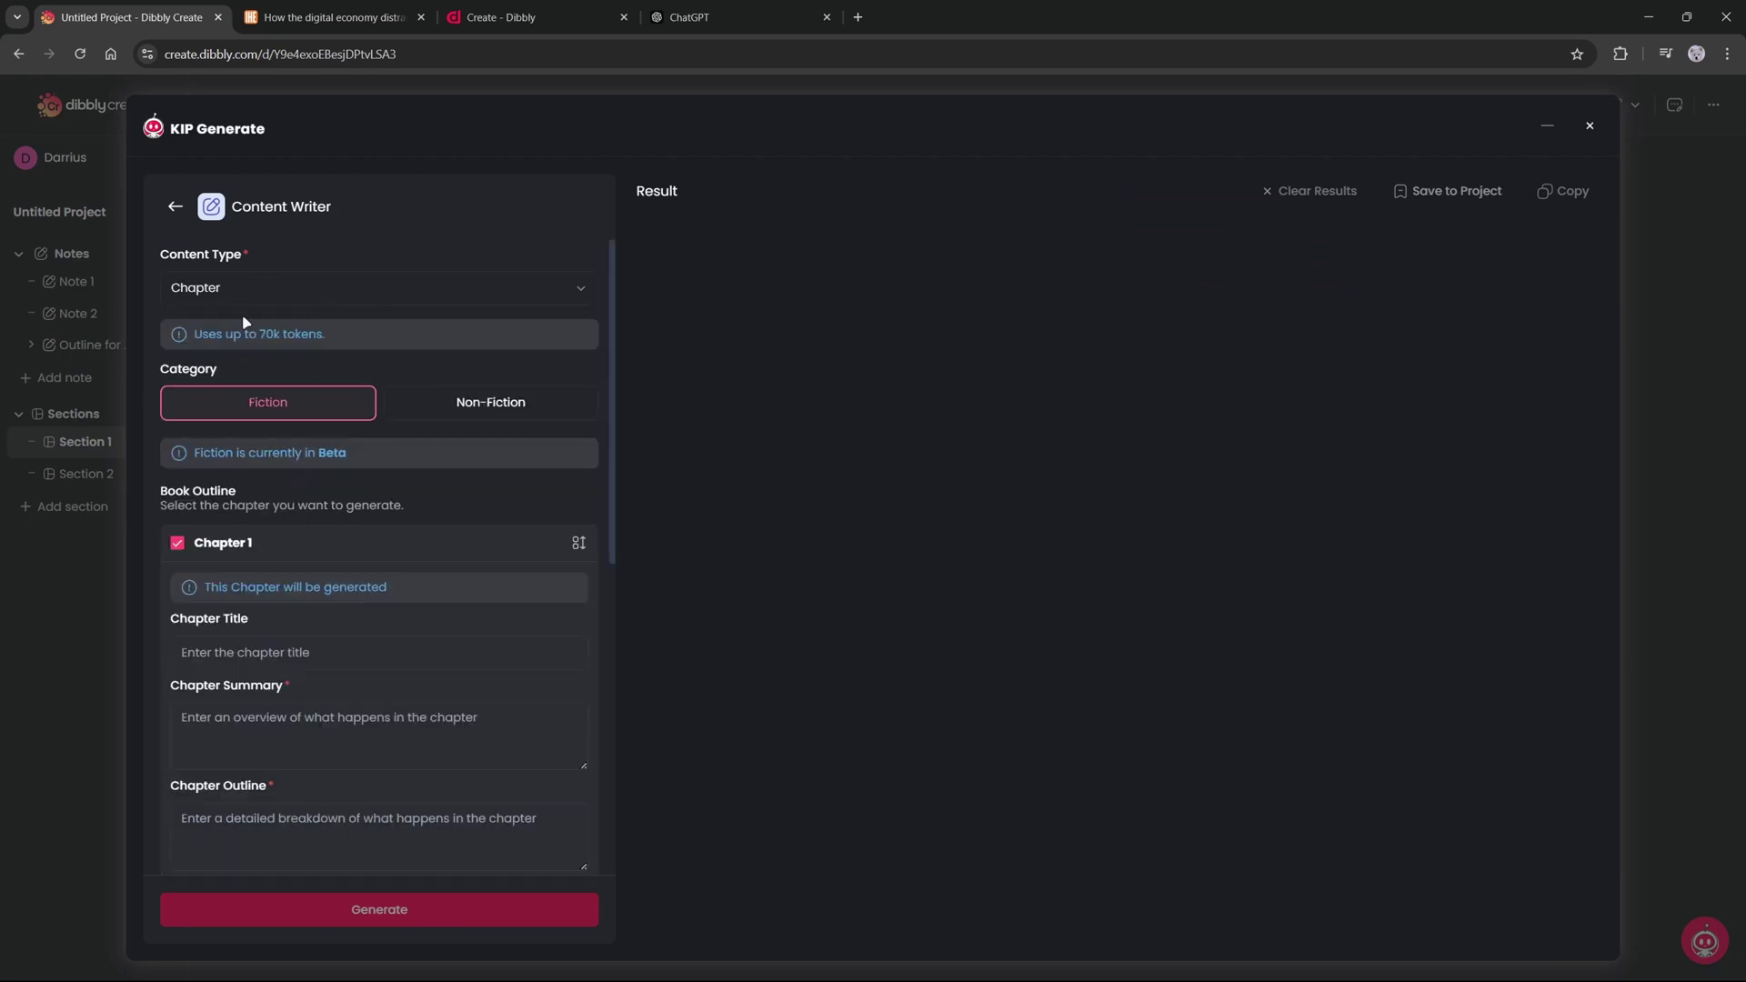
pyautogui.click(473, 406)
pyautogui.click(282, 477)
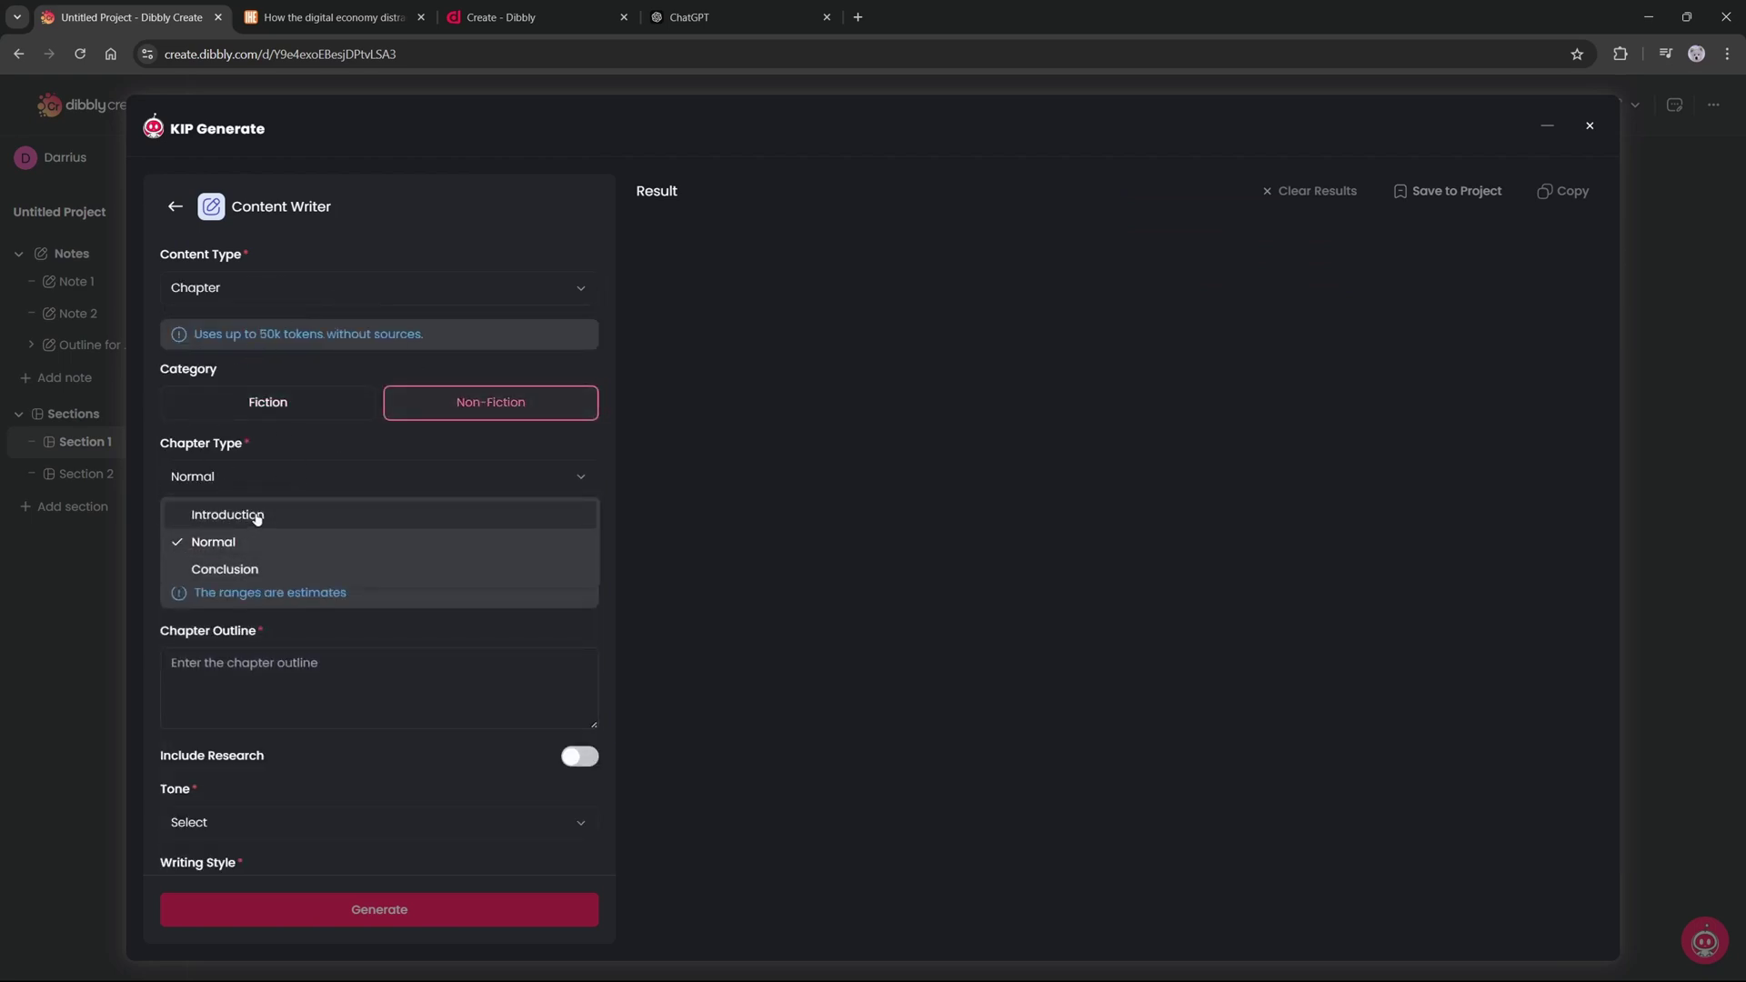
pyautogui.click(263, 543)
pyautogui.click(303, 551)
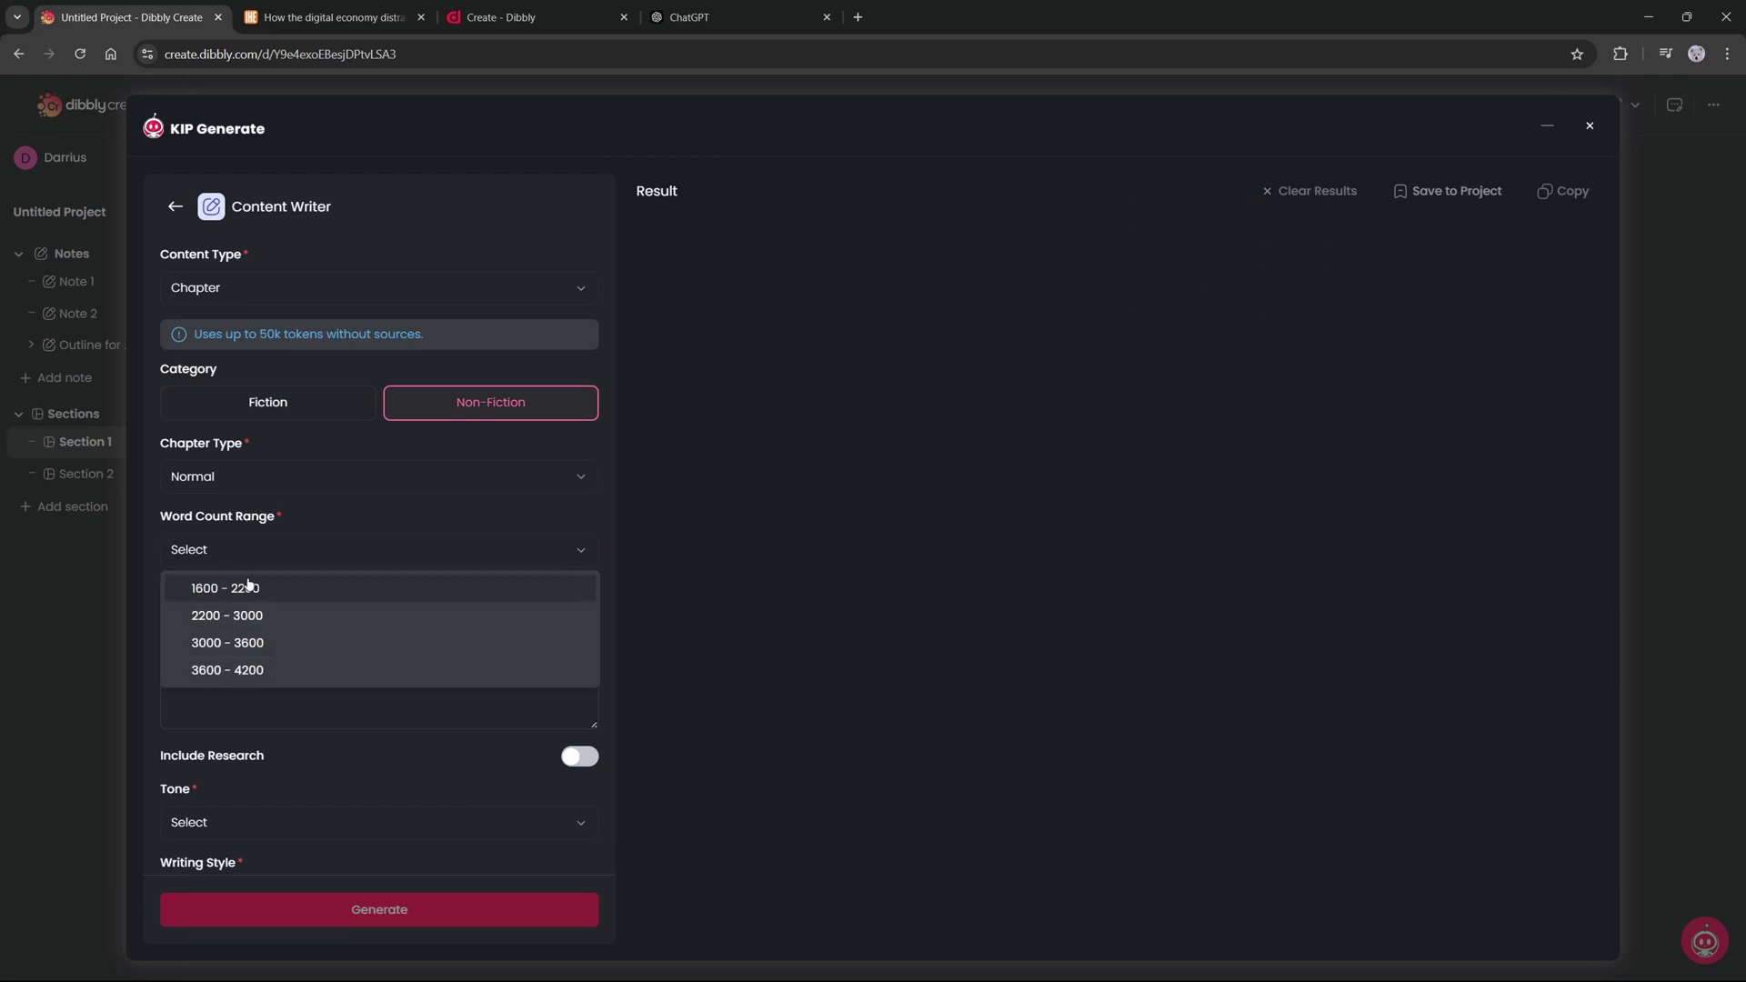
pyautogui.click(273, 642)
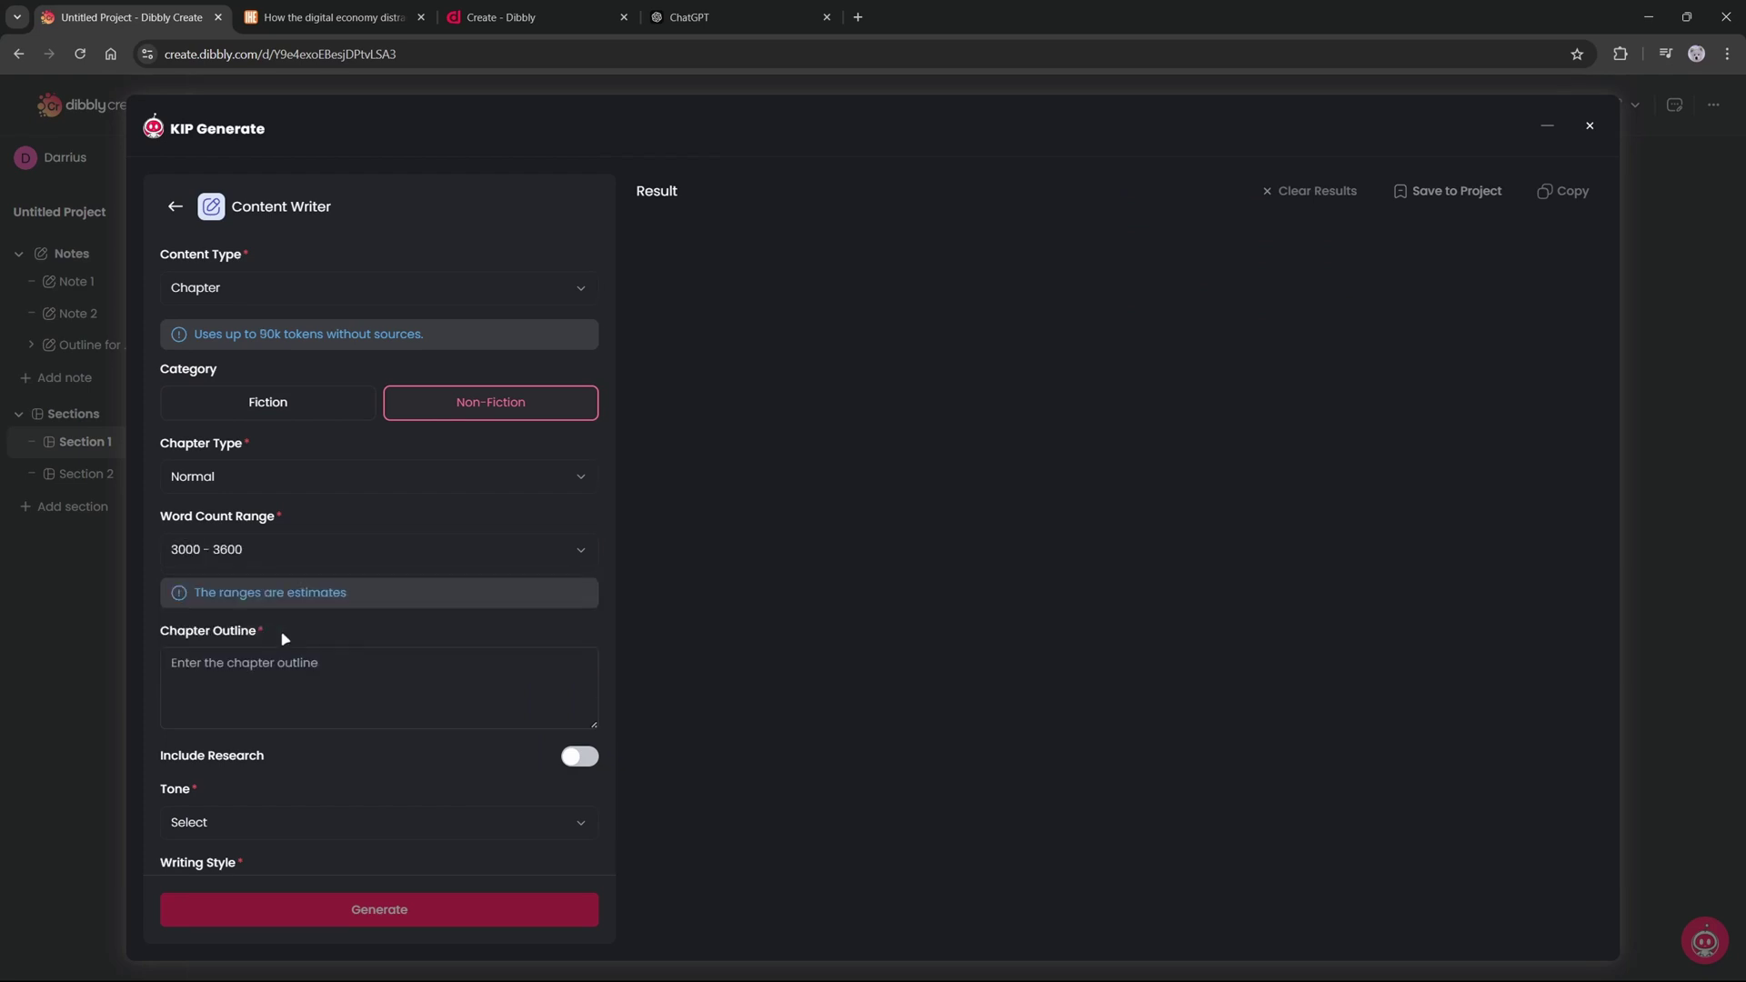
# Paste the Chapter 1 outline text into the chapter outline box.
pyautogui.scroll(-1, 332, 605)
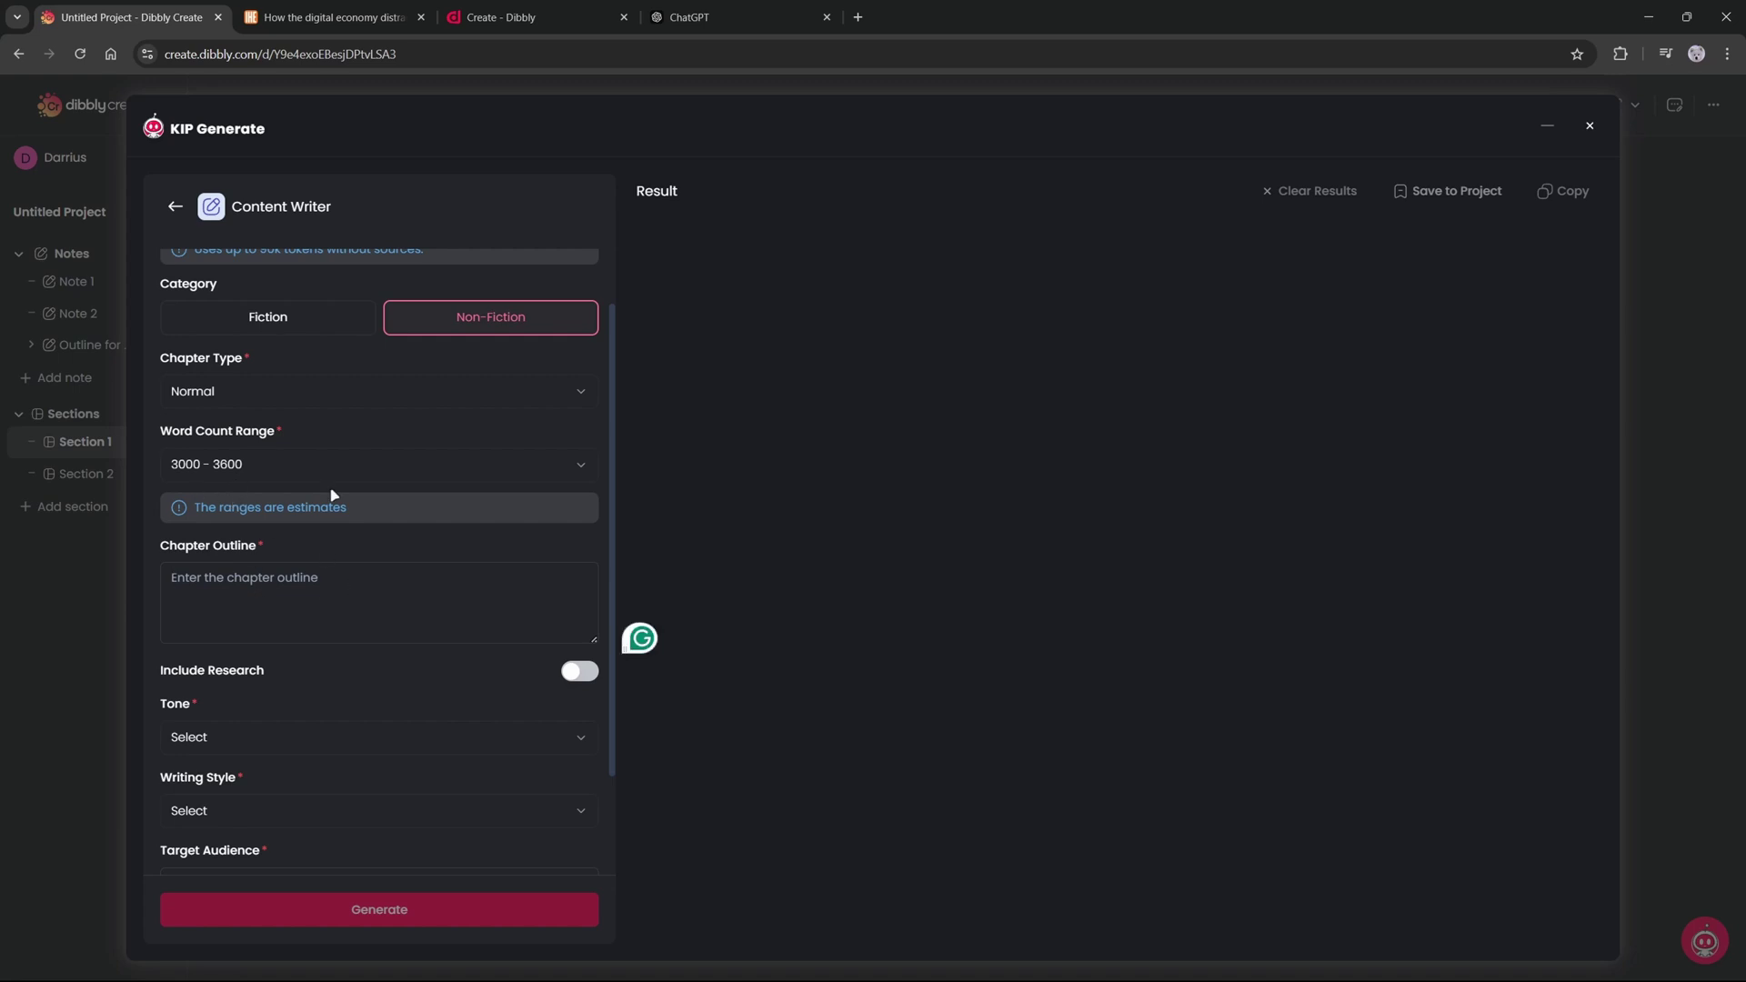
pyautogui.scroll(1, 289, 596)
pyautogui.scroll(-2, 290, 597)
pyautogui.scroll(1, 484, 575)
pyautogui.click(484, 576)
pyautogui.hotkey('ctrl', 'v')
pyautogui.scroll(1, 484, 575)
pyautogui.scroll(5, 484, 575)
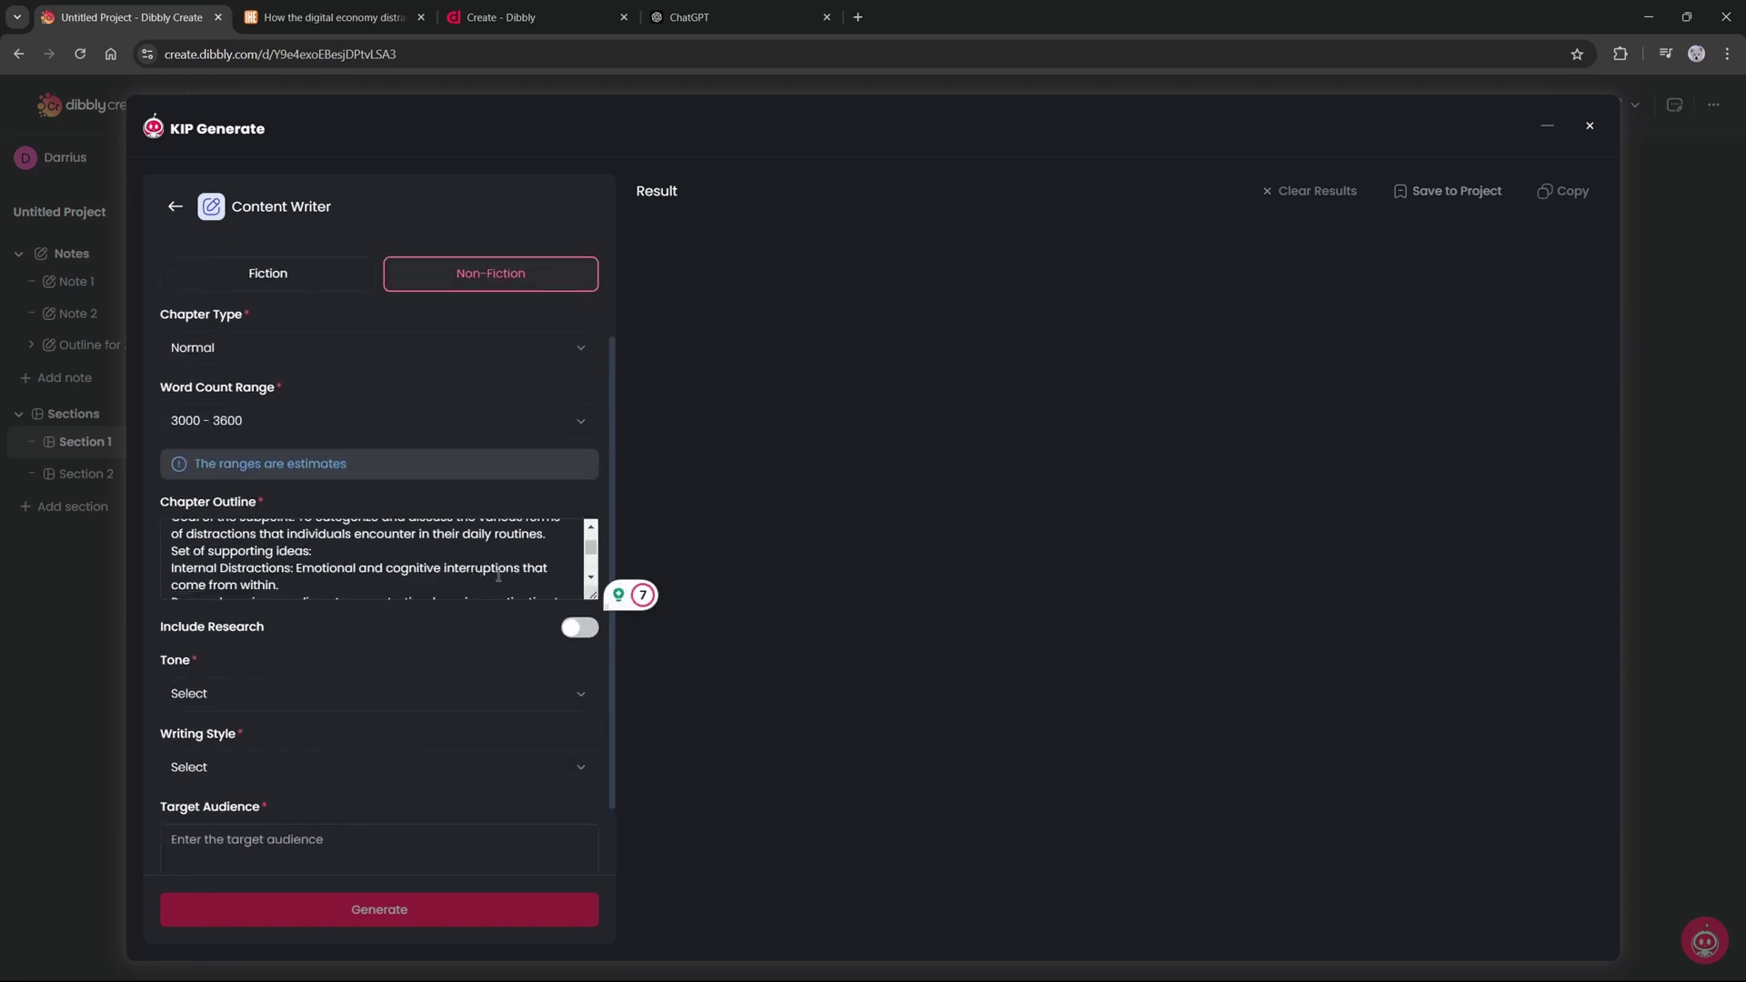
pyautogui.scroll(1, 282, 567)
pyautogui.scroll(-2, 283, 567)
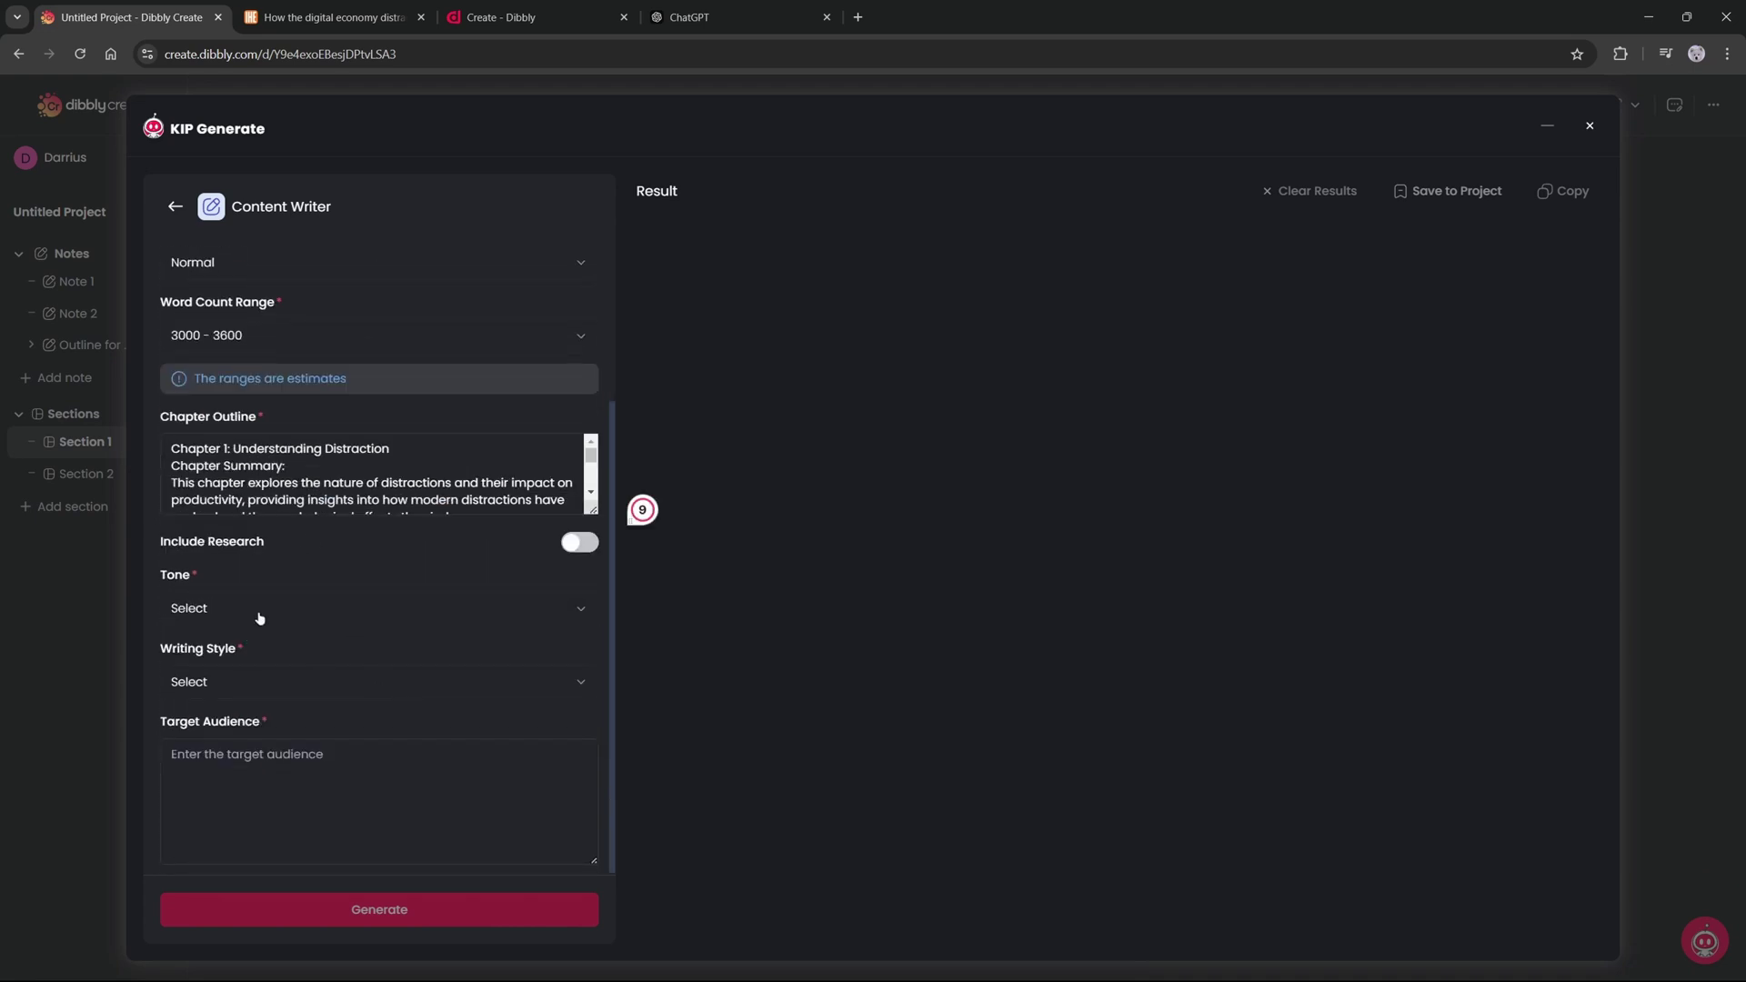
# Choose Objective tone and Narrative Writing style, with target audience 'adults that want to become focused in a world of distractions.'.
pyautogui.click(261, 608)
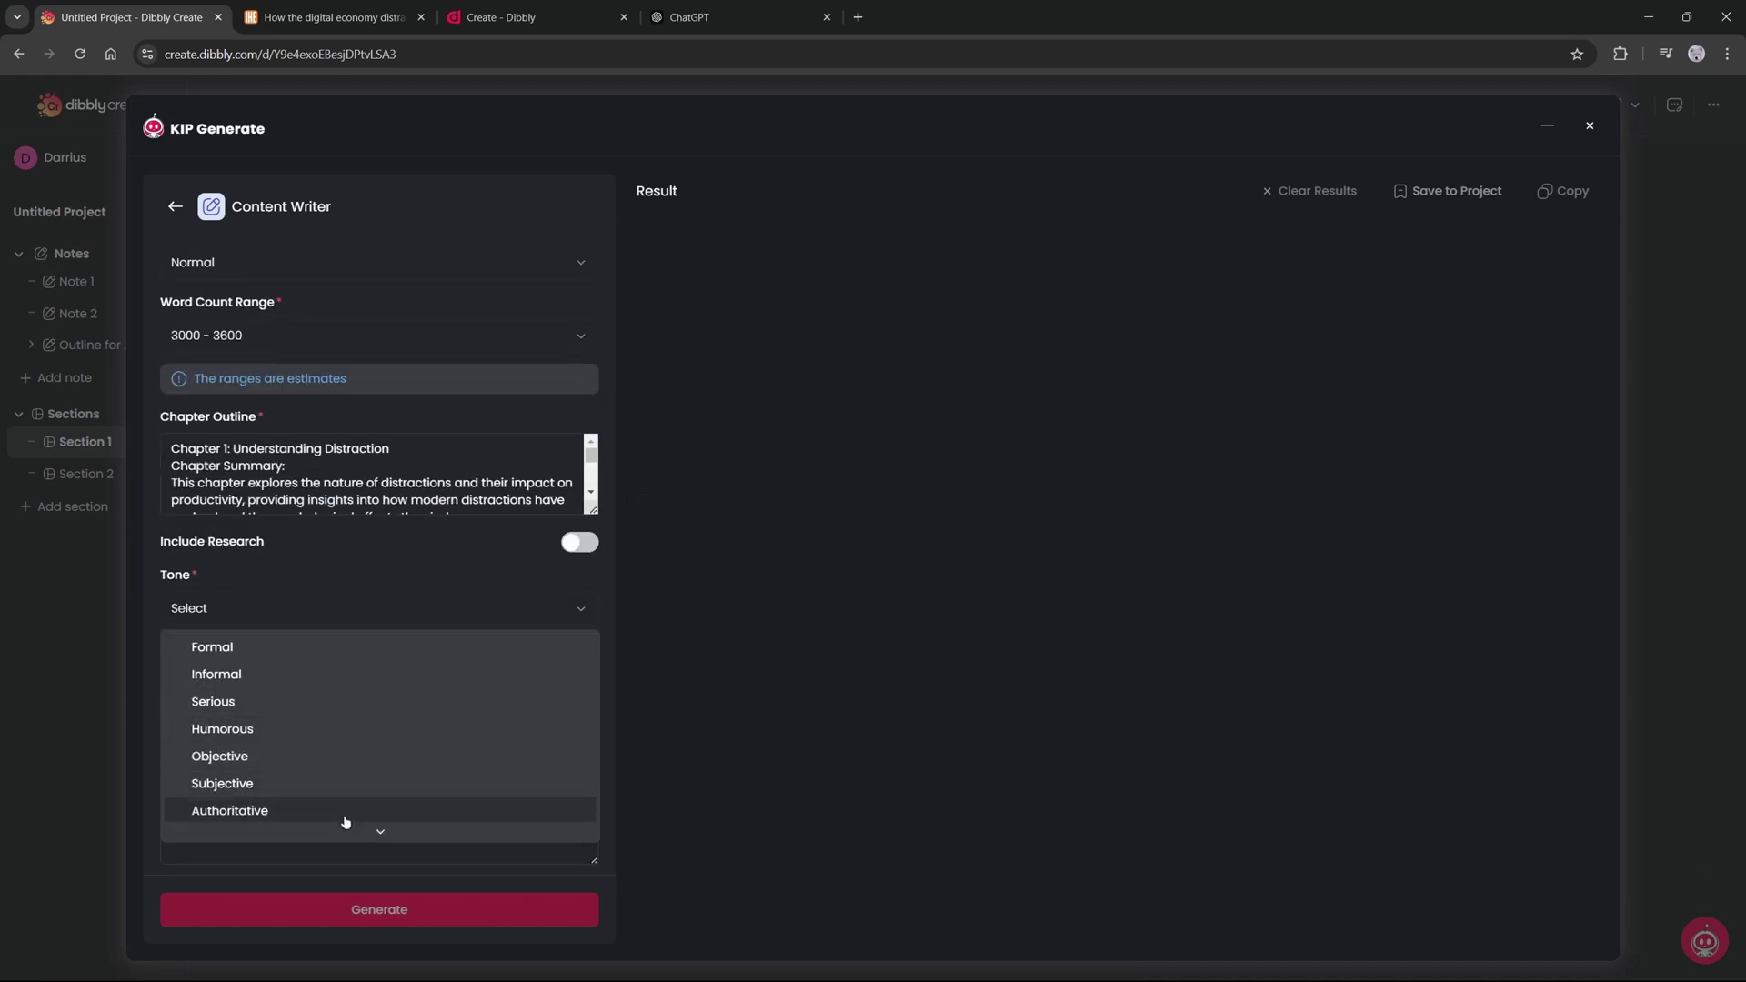
pyautogui.click(271, 761)
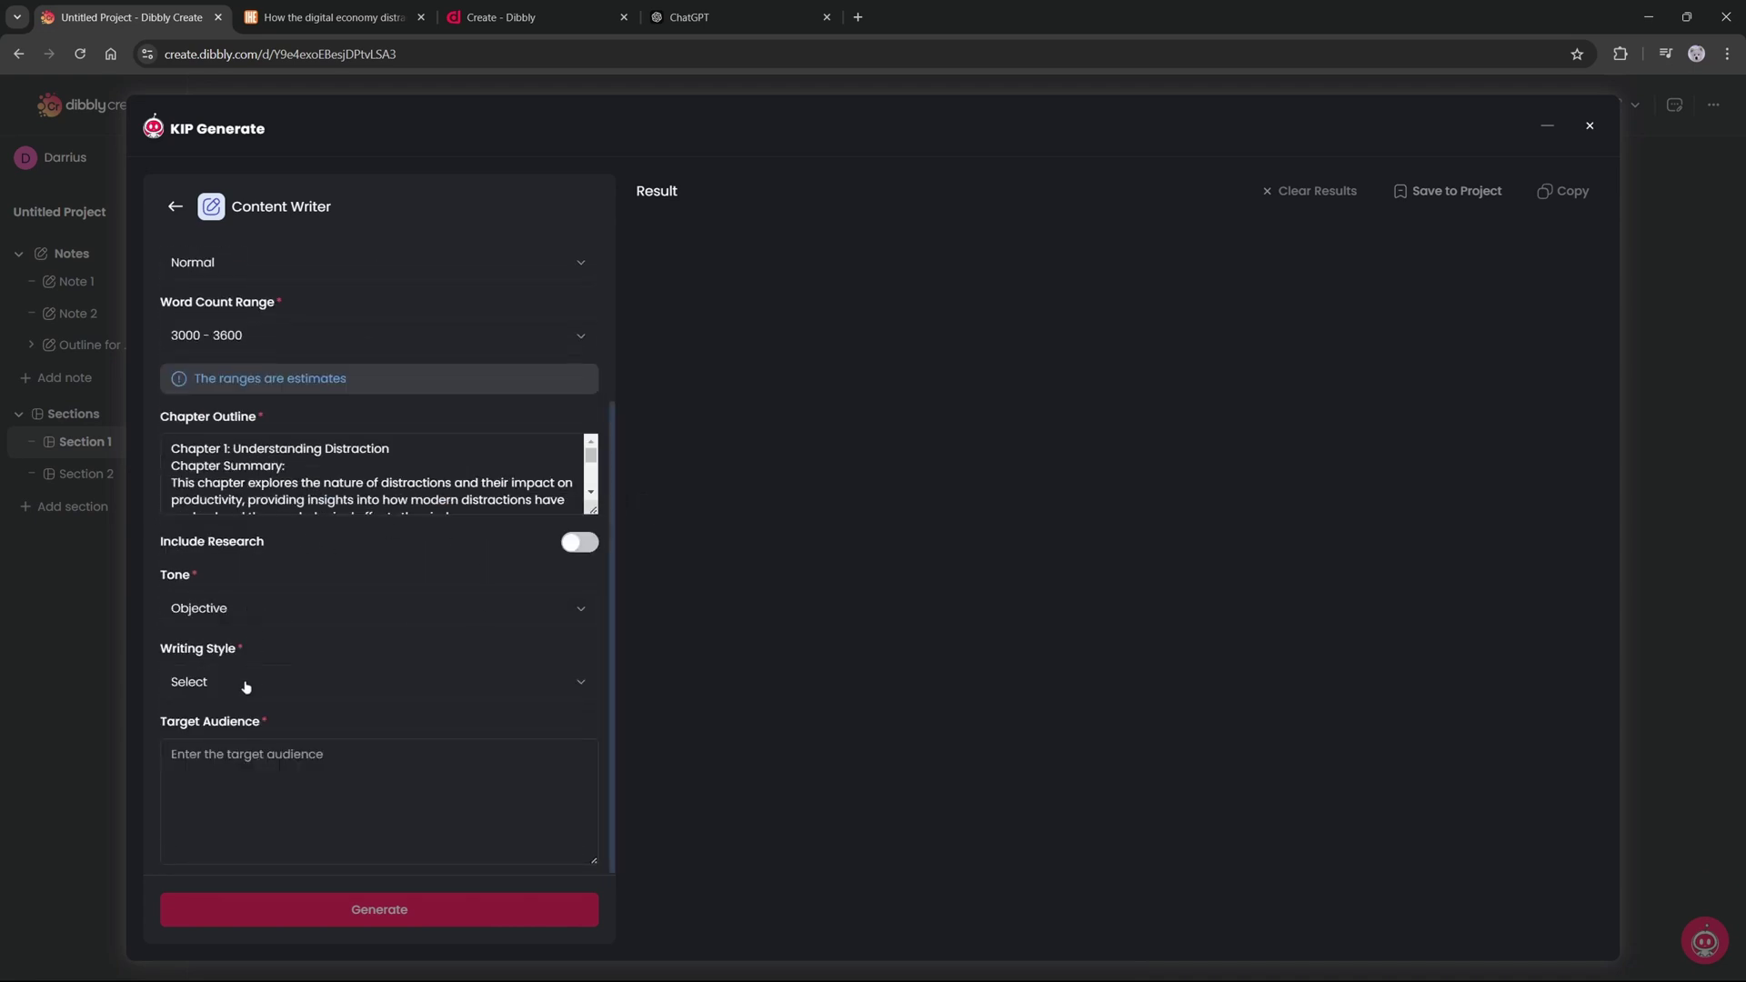
pyautogui.click(277, 746)
pyautogui.click(275, 728)
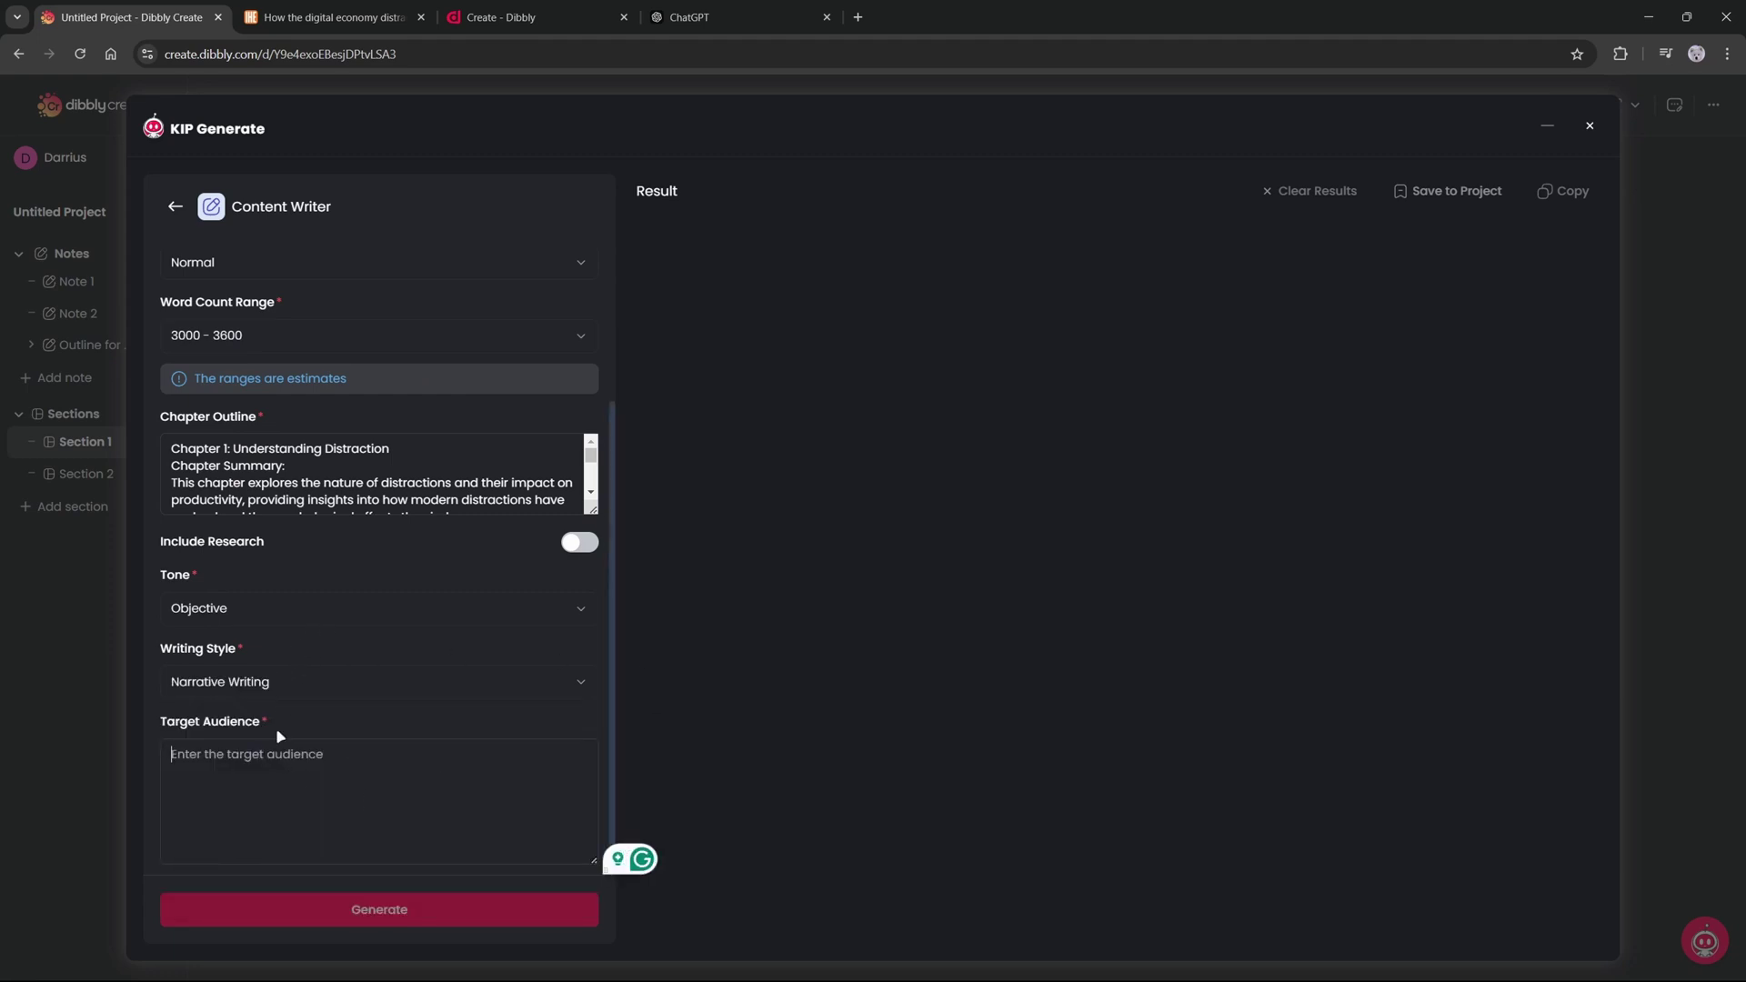
pyautogui.write('adults that want to become focus')
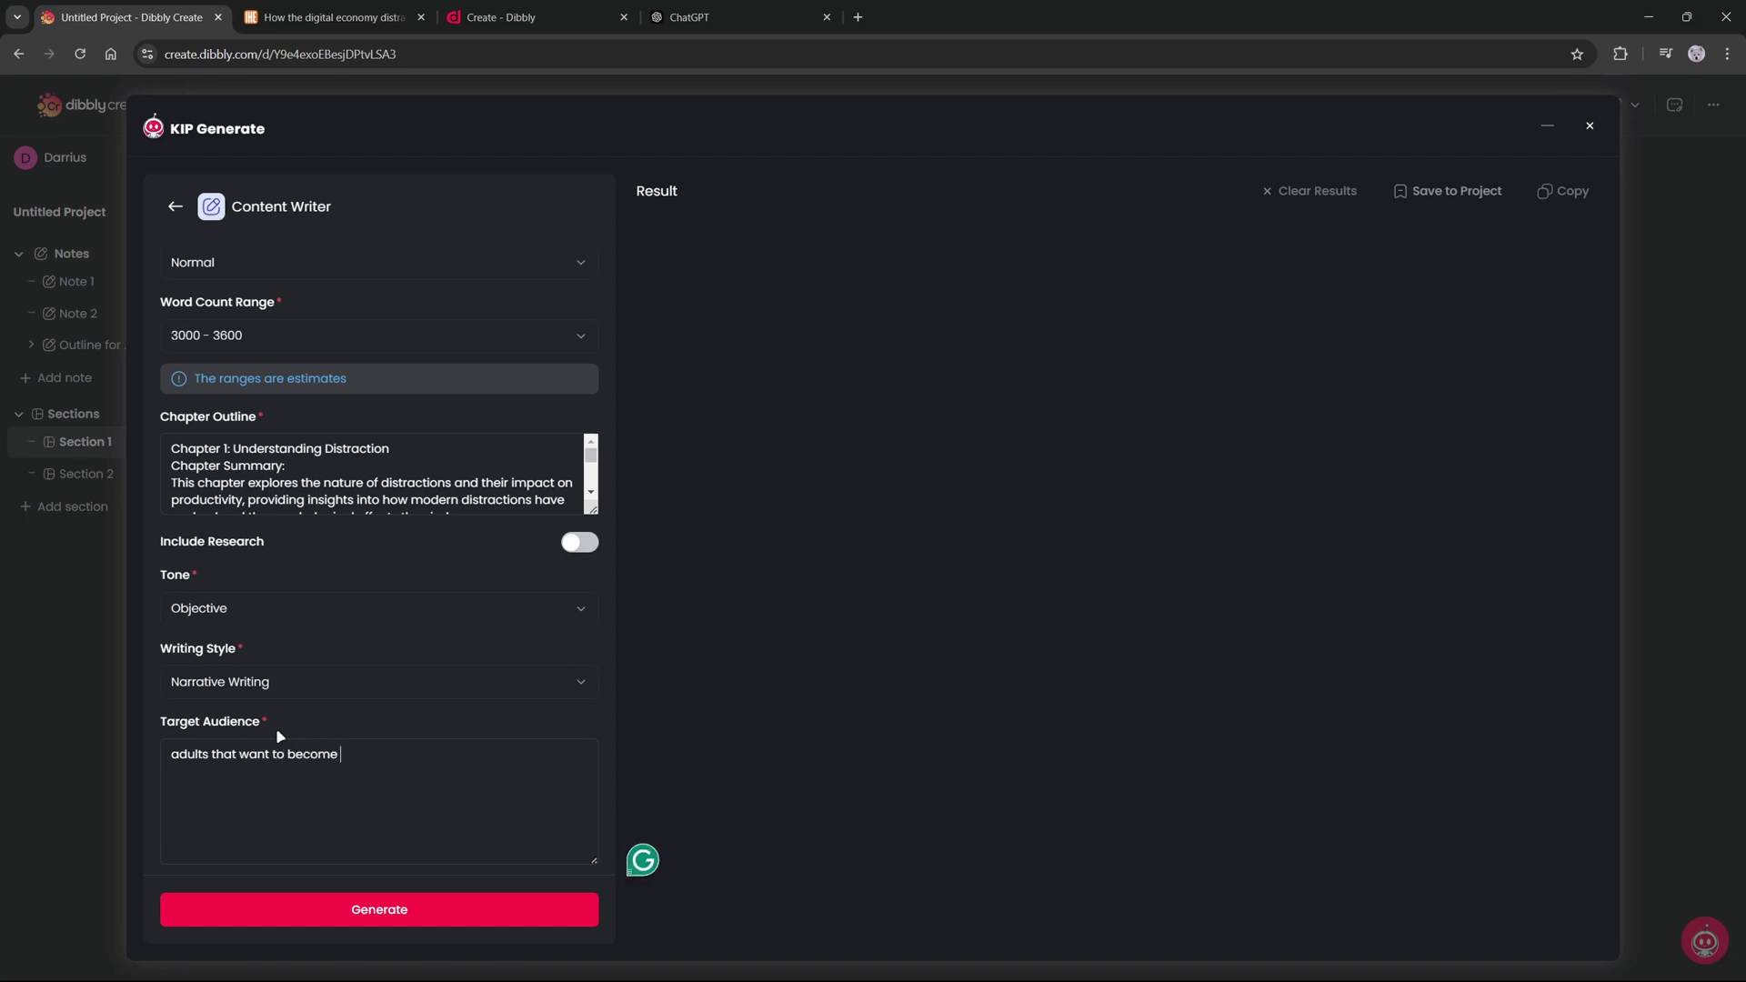
pyautogui.write('ed in a world of distractions. Being able to do the things they need to do to be productive and fulfilled')
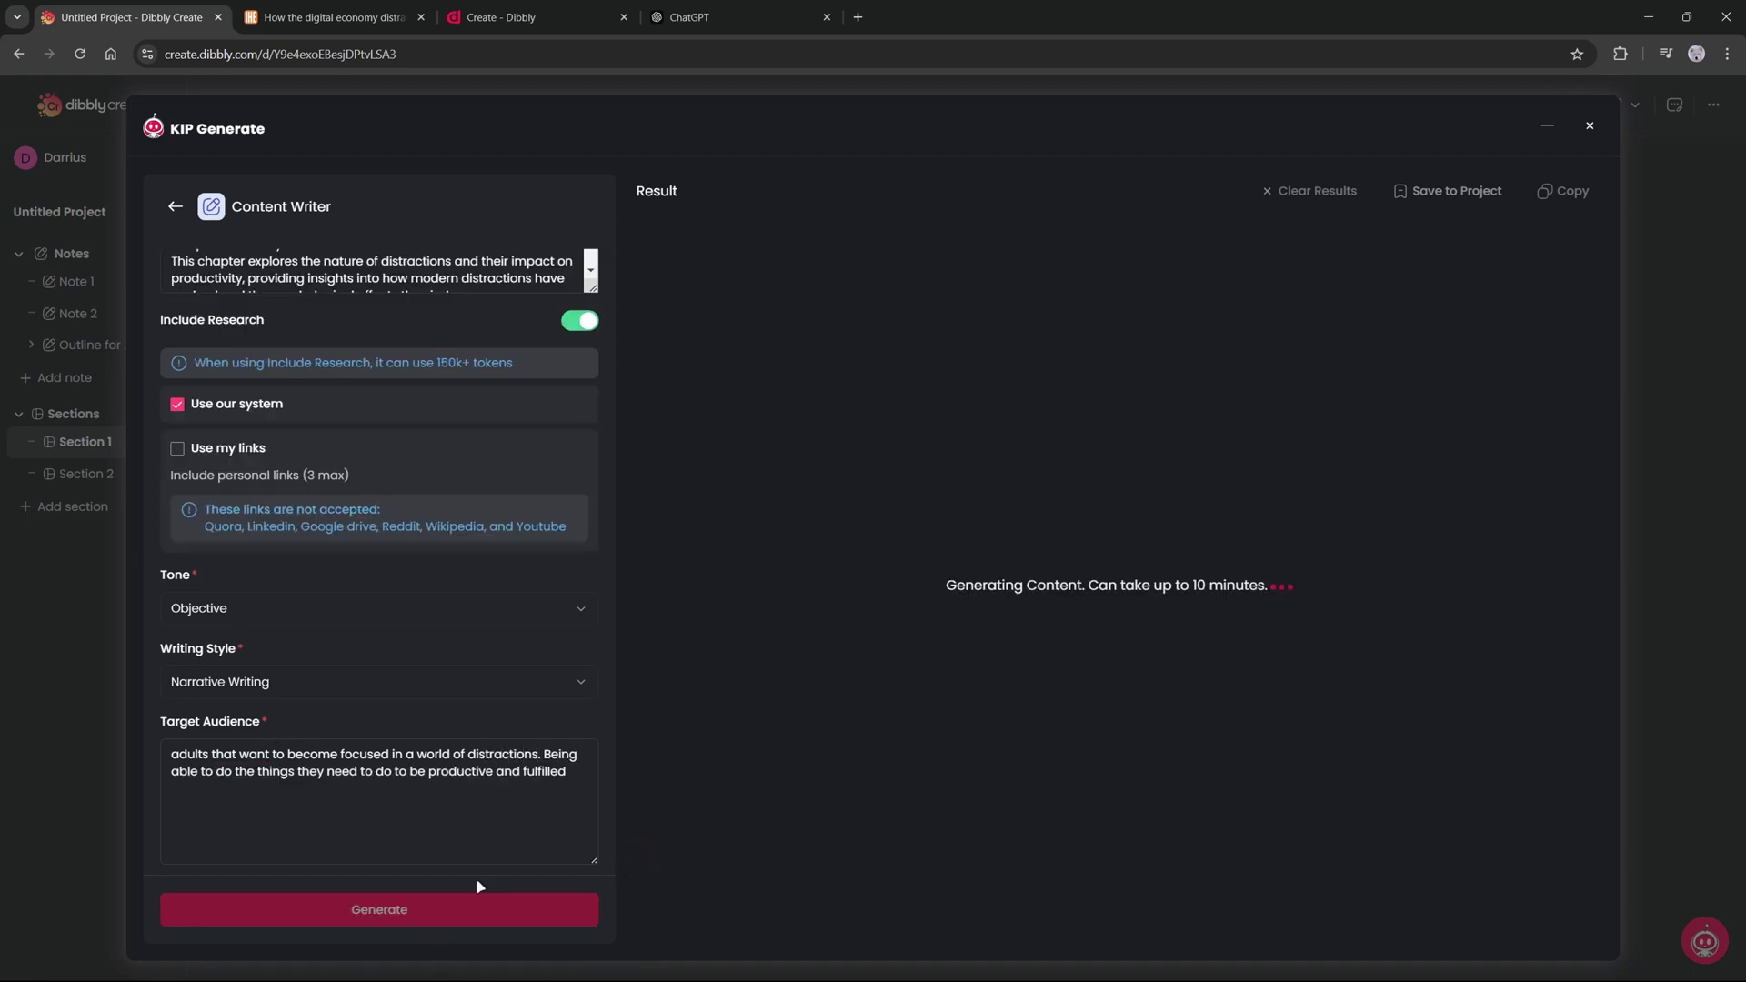
pyautogui.moveTo(949, 586); pyautogui.dragTo(1400, 577)
# Save the generated text as a new project section named 'Introduction', then close the Content Writer.
pyautogui.click(1424, 486)
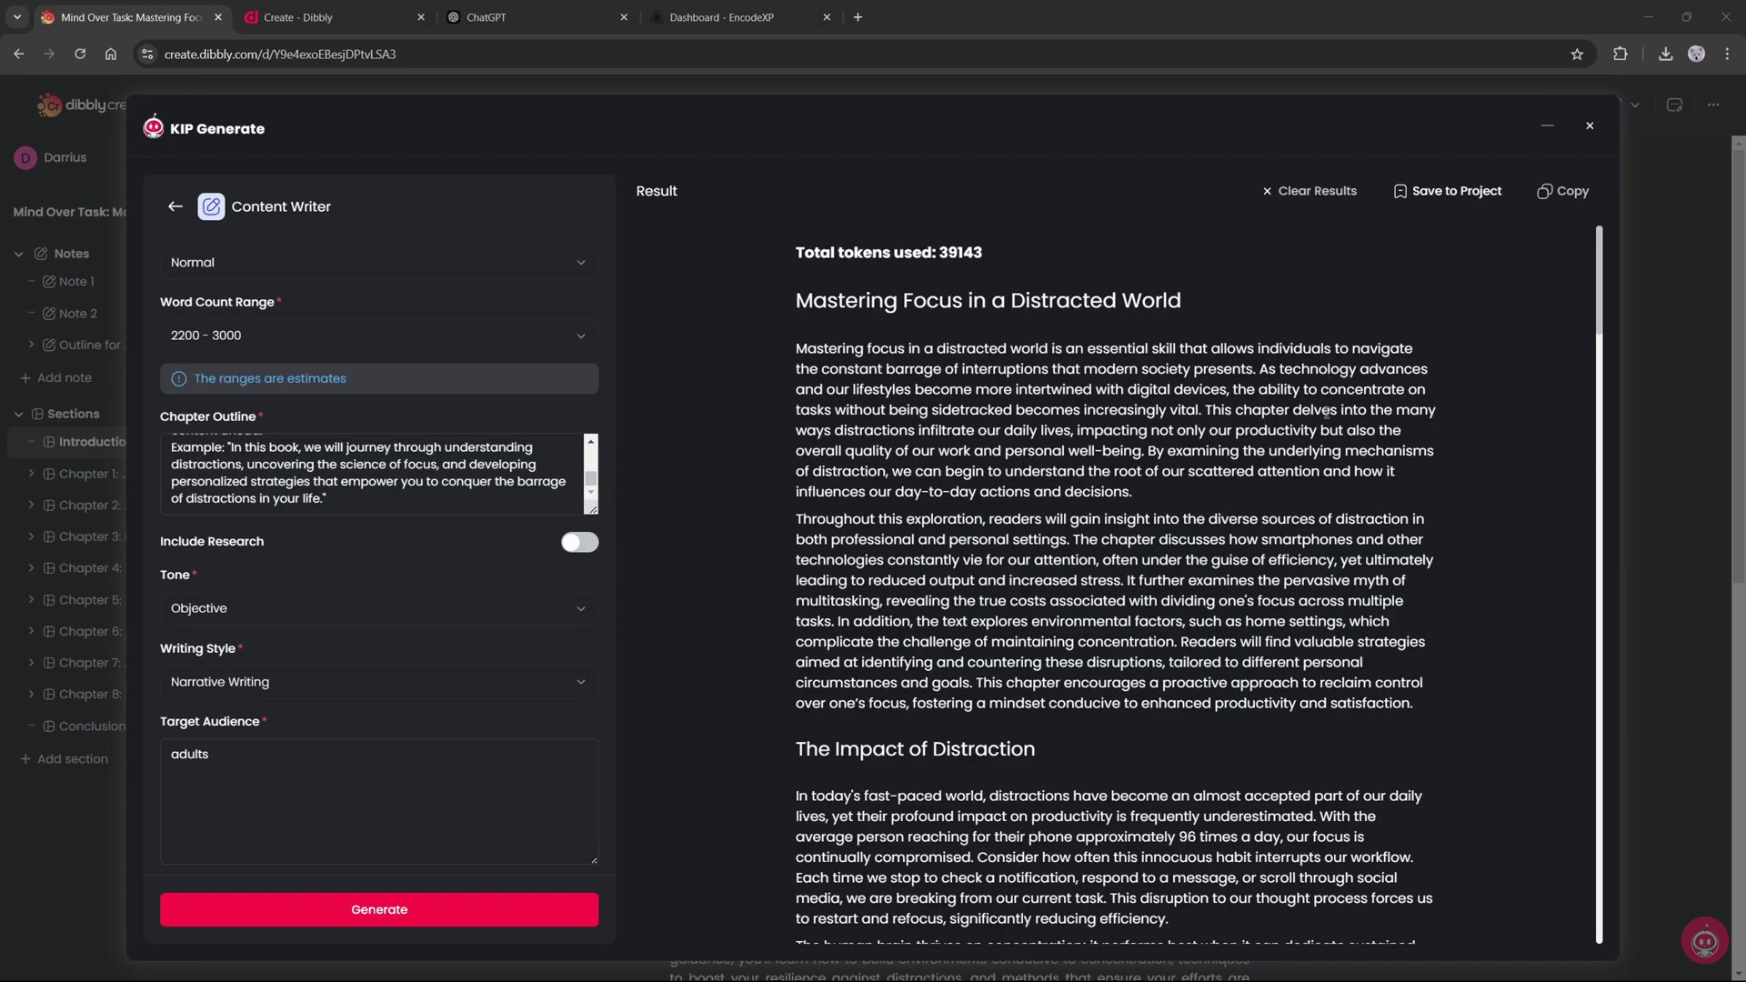
pyautogui.click(1417, 198)
pyautogui.click(770, 568)
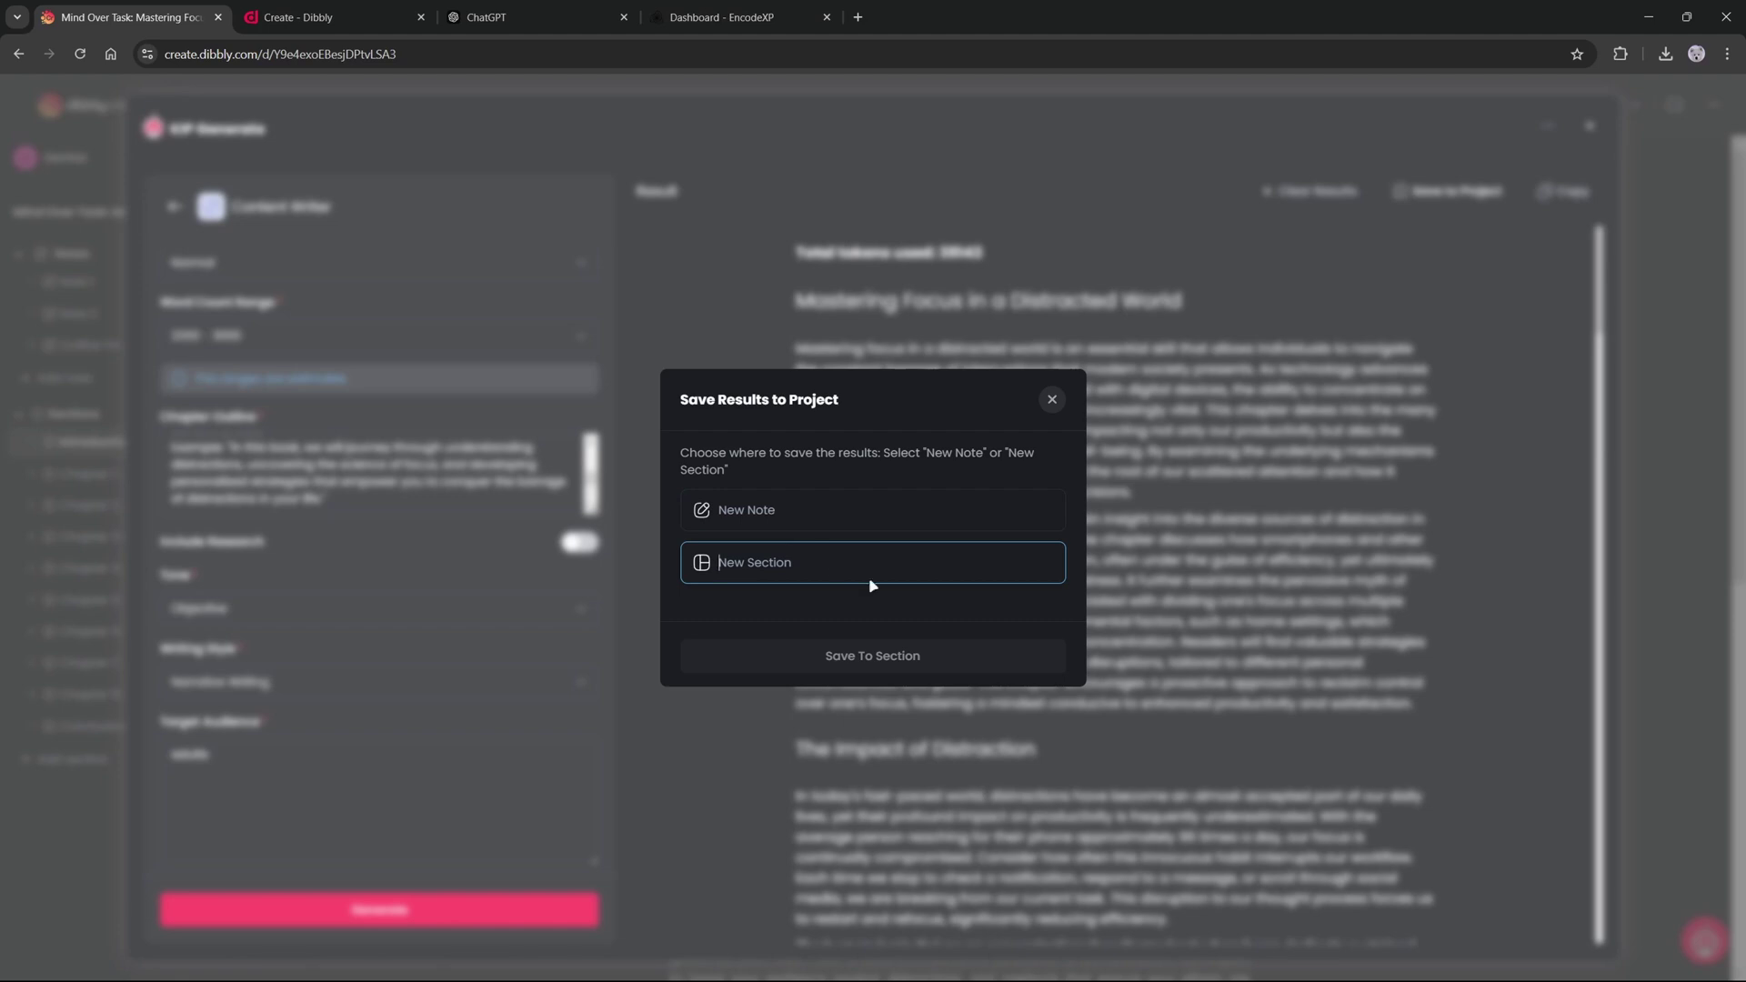
pyautogui.click(1051, 401)
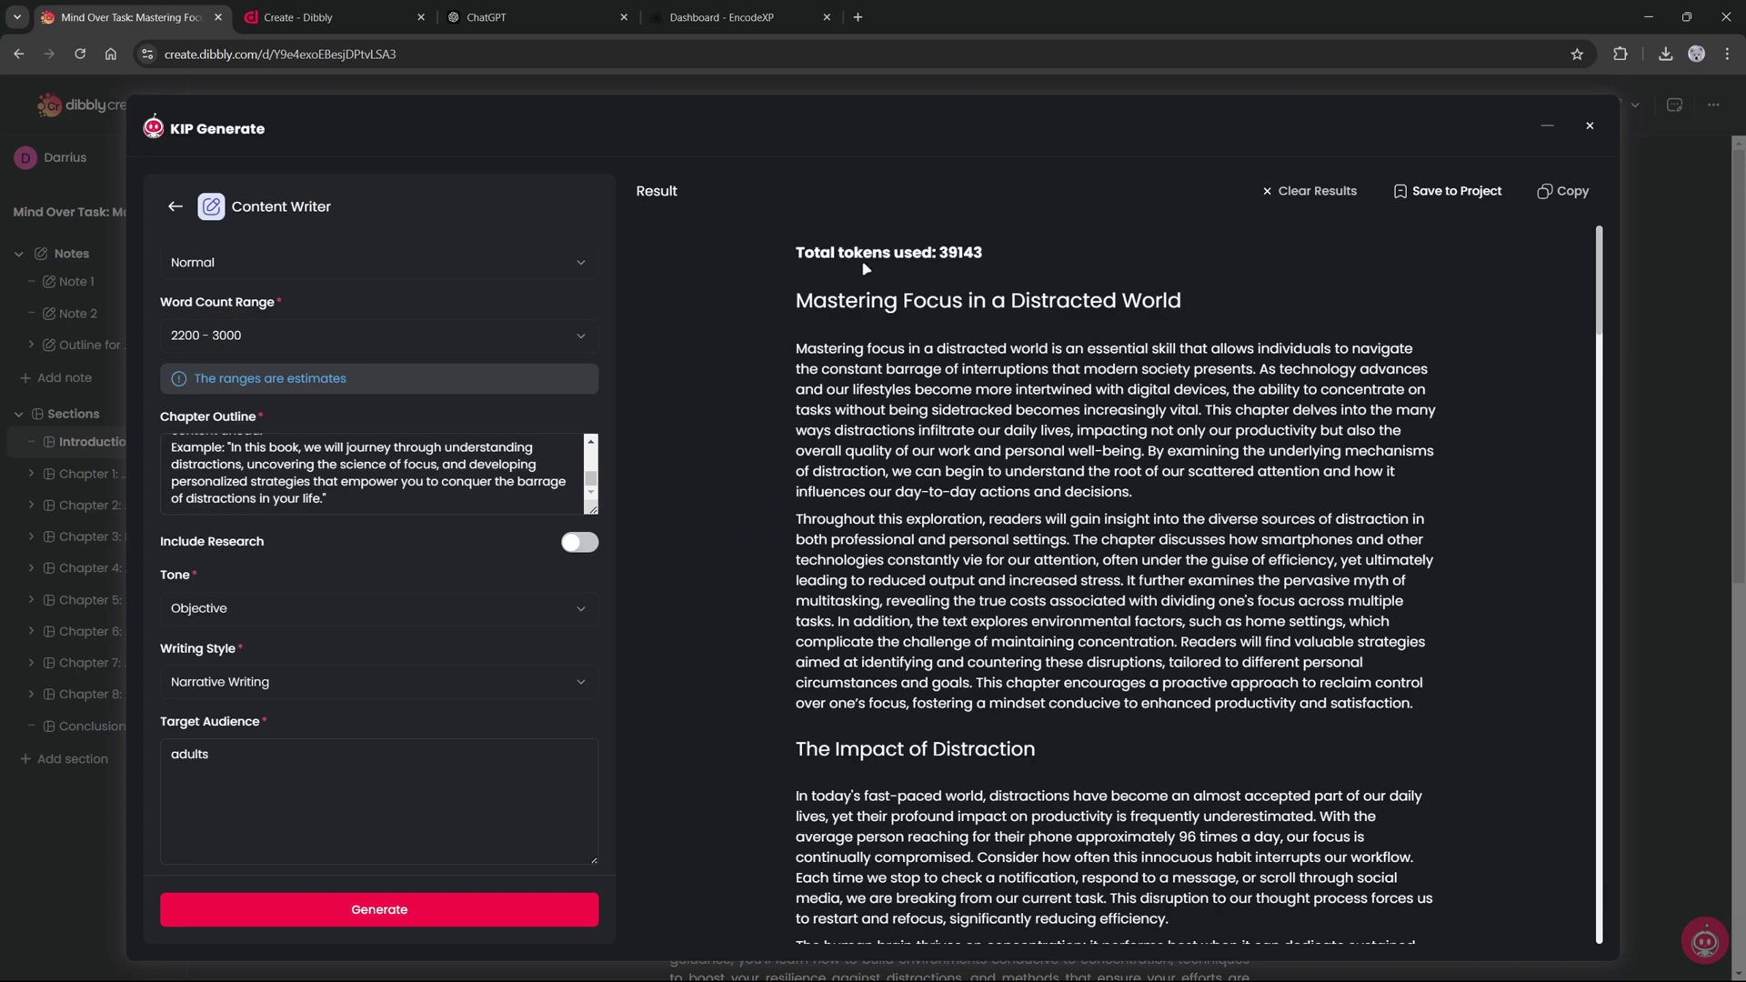
pyautogui.click(1449, 192)
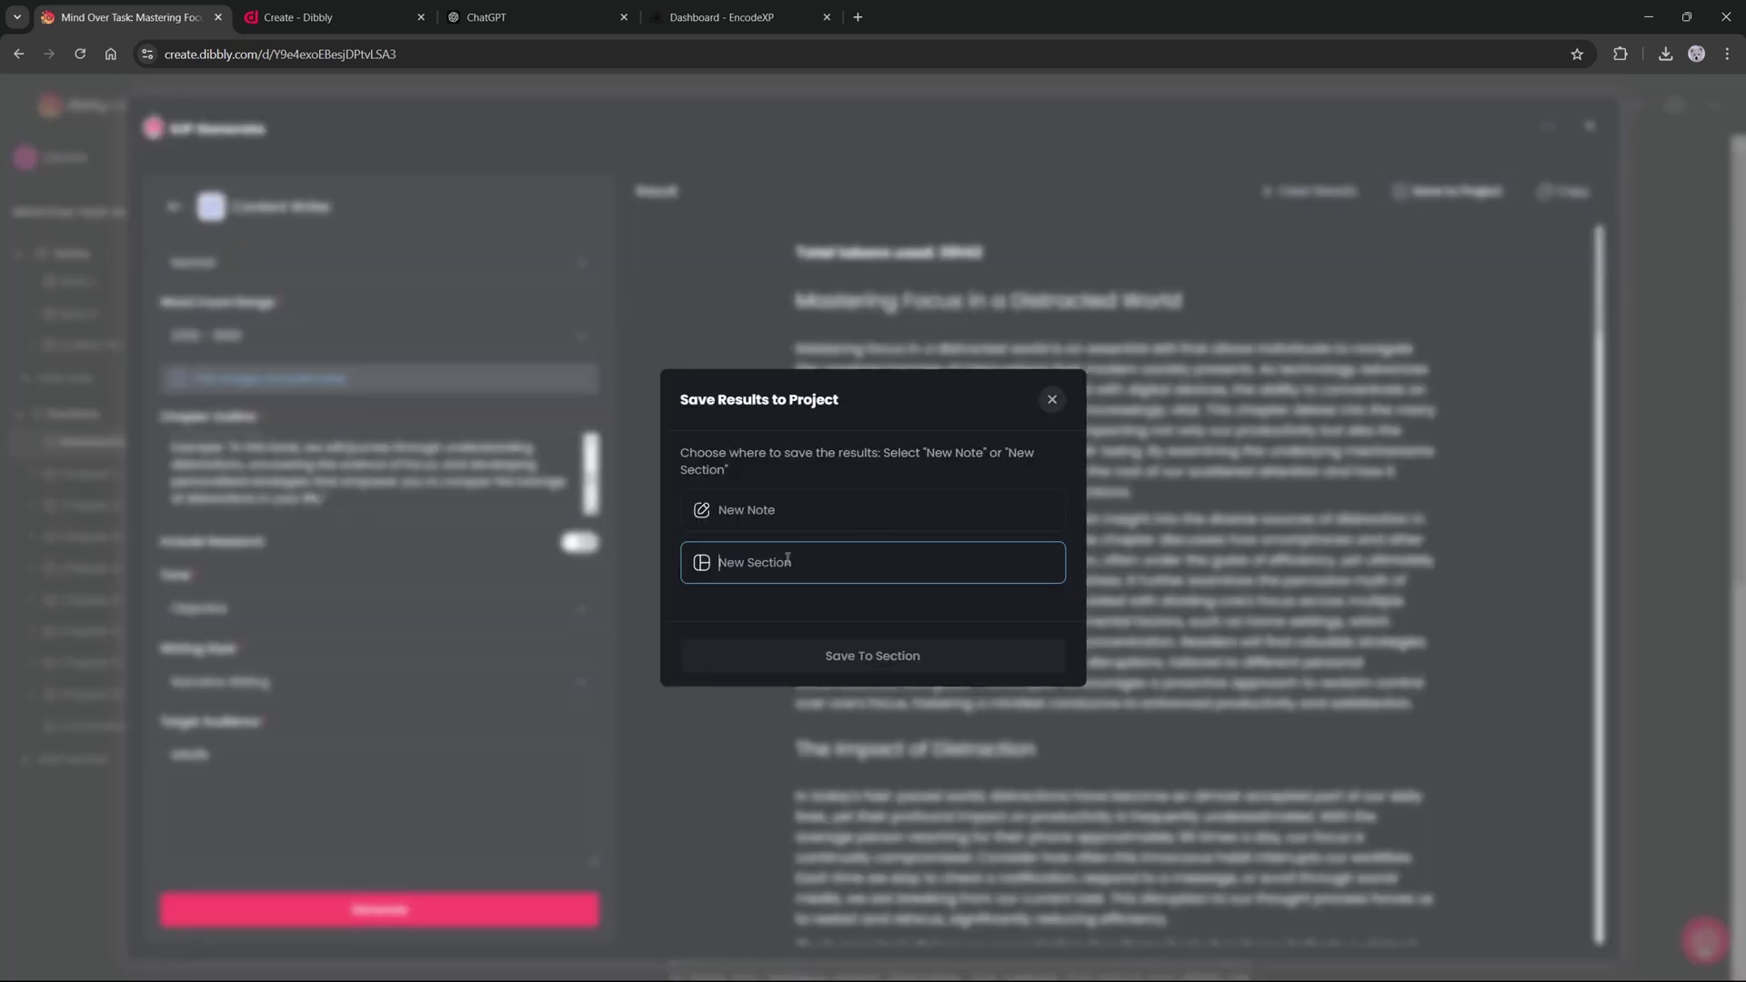
pyautogui.write('Introduction')
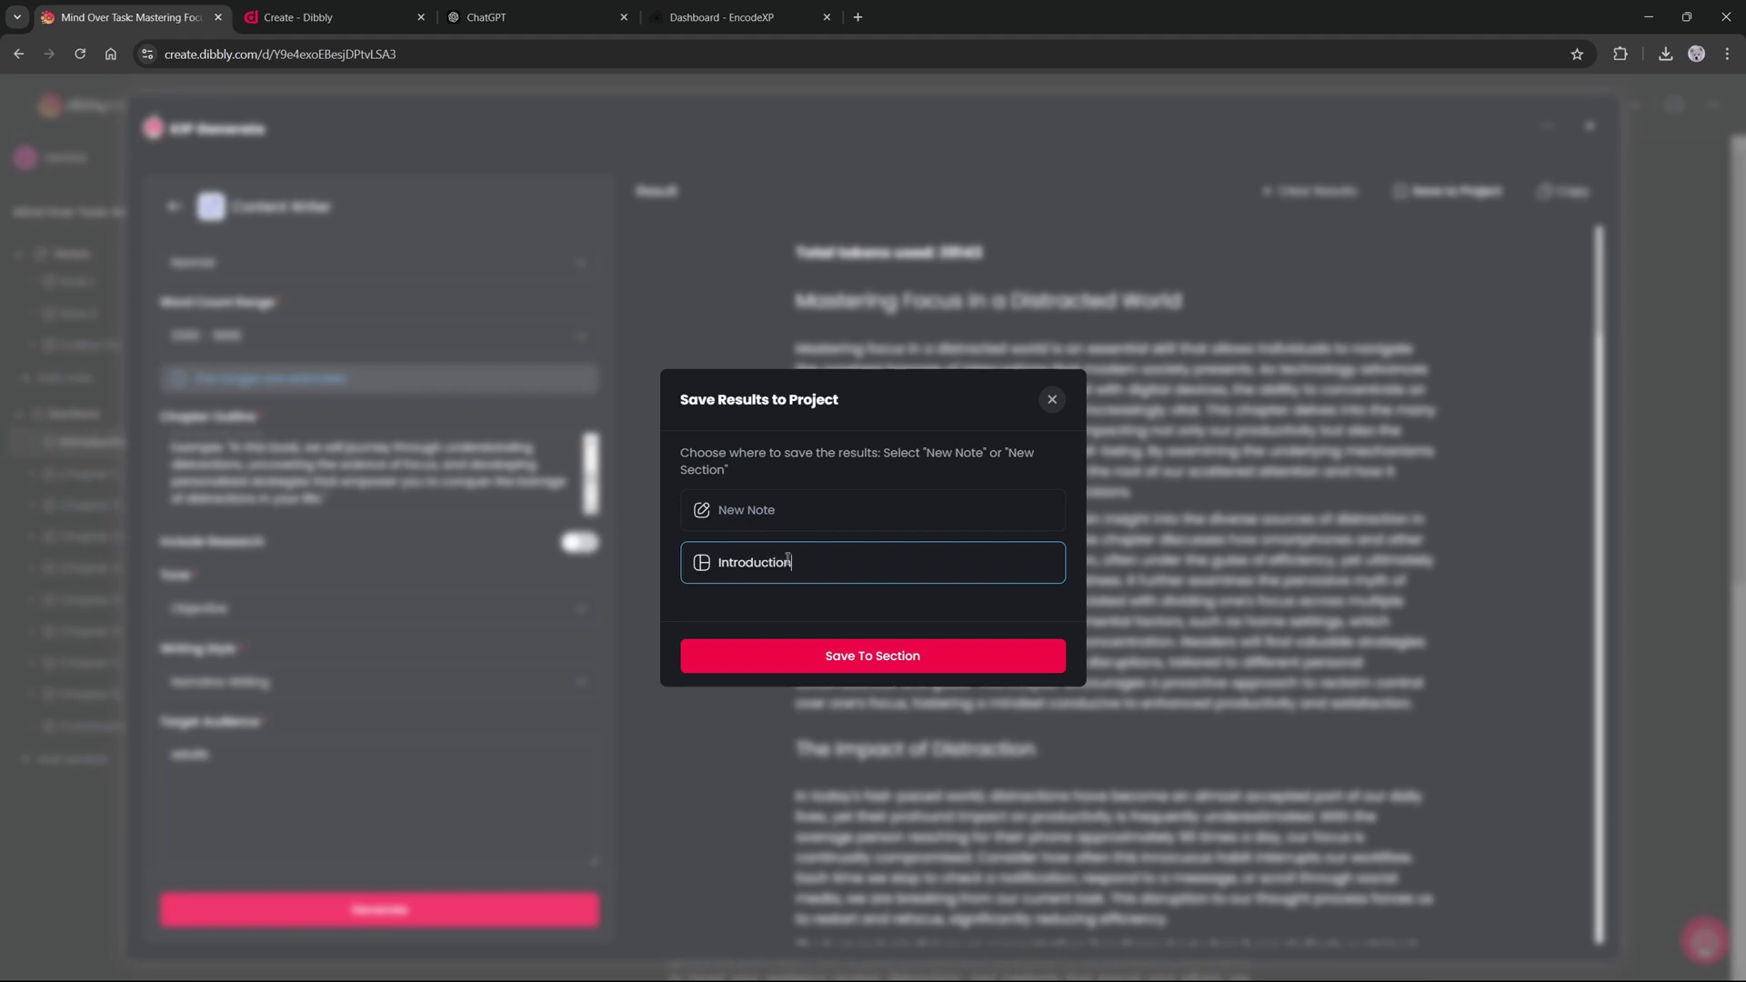
pyautogui.click(871, 655)
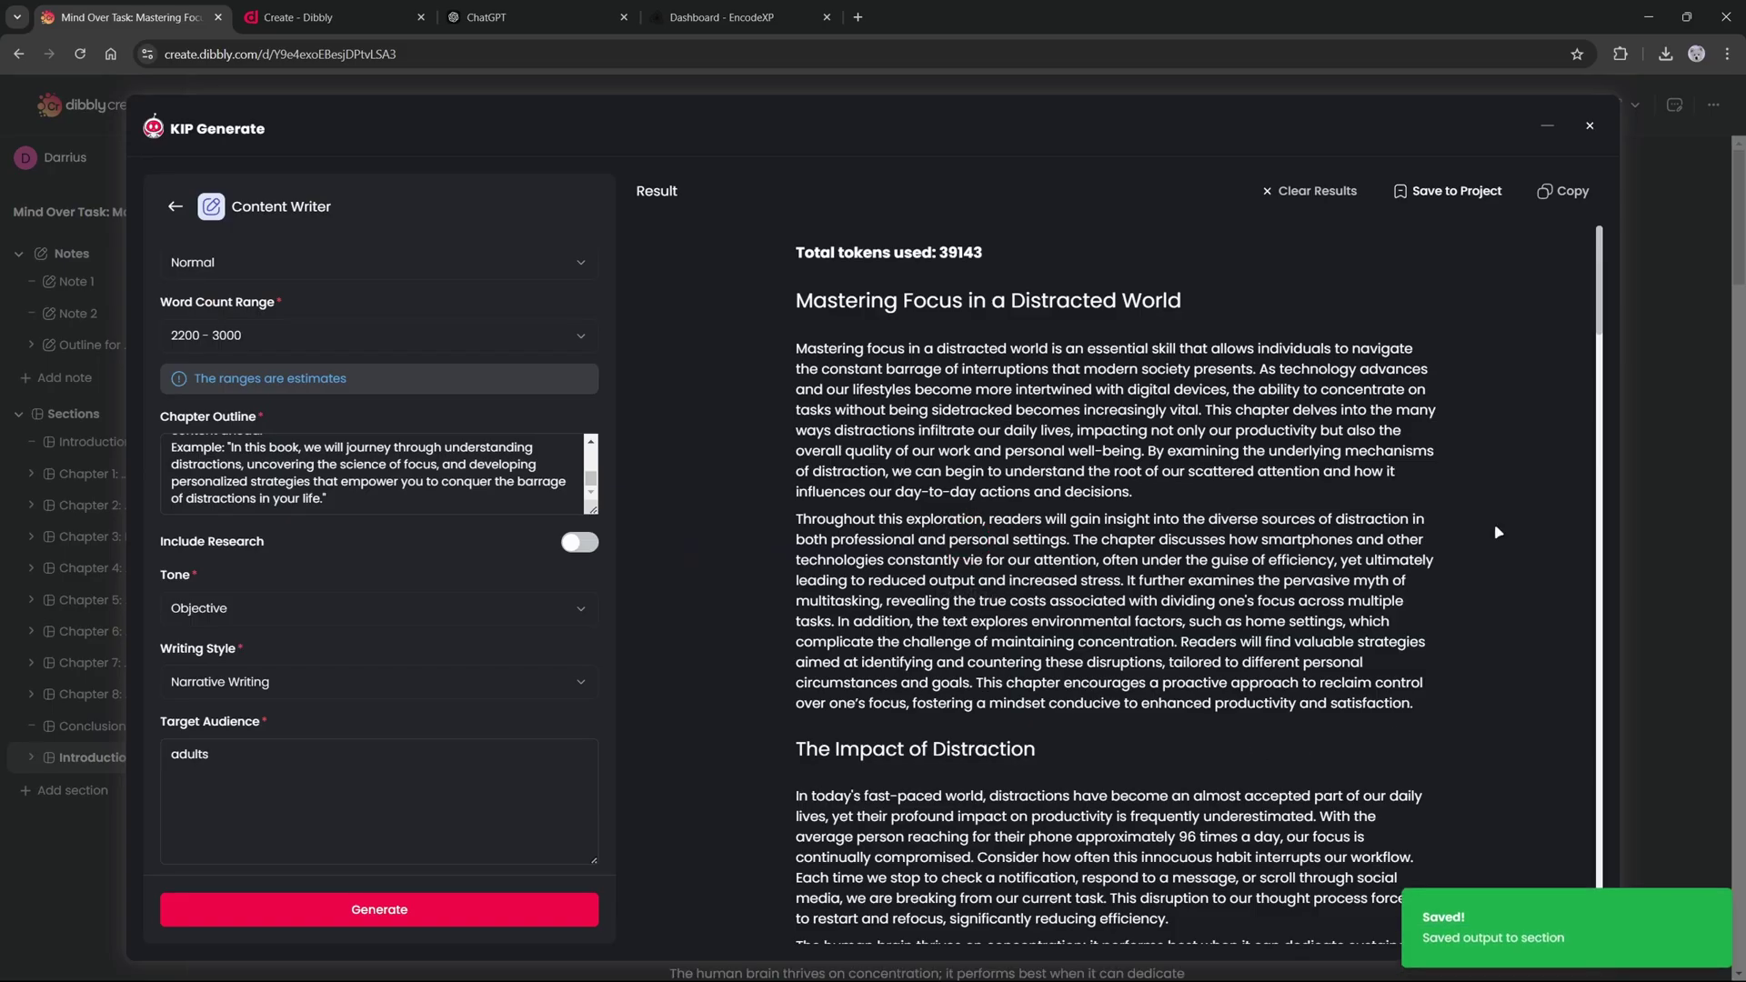
pyautogui.click(1590, 127)
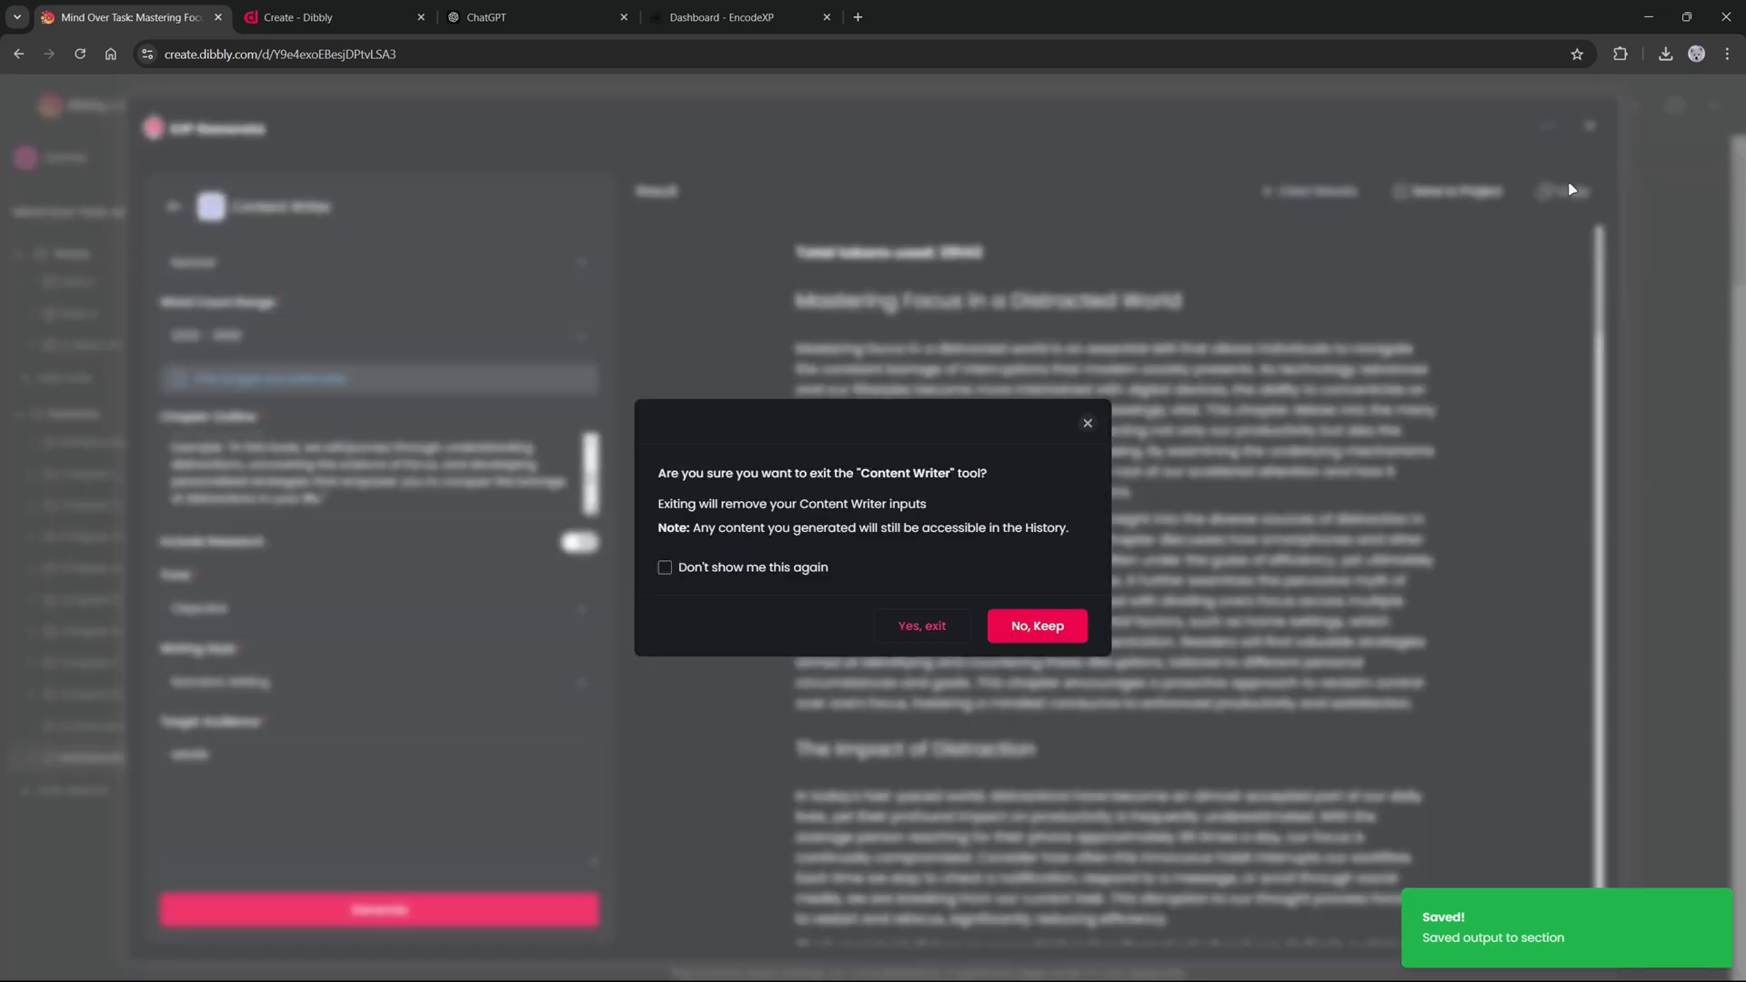
# Confirm 'Yes, exit', then select the Introduction heading and the tokens-used line.
pyautogui.click(923, 626)
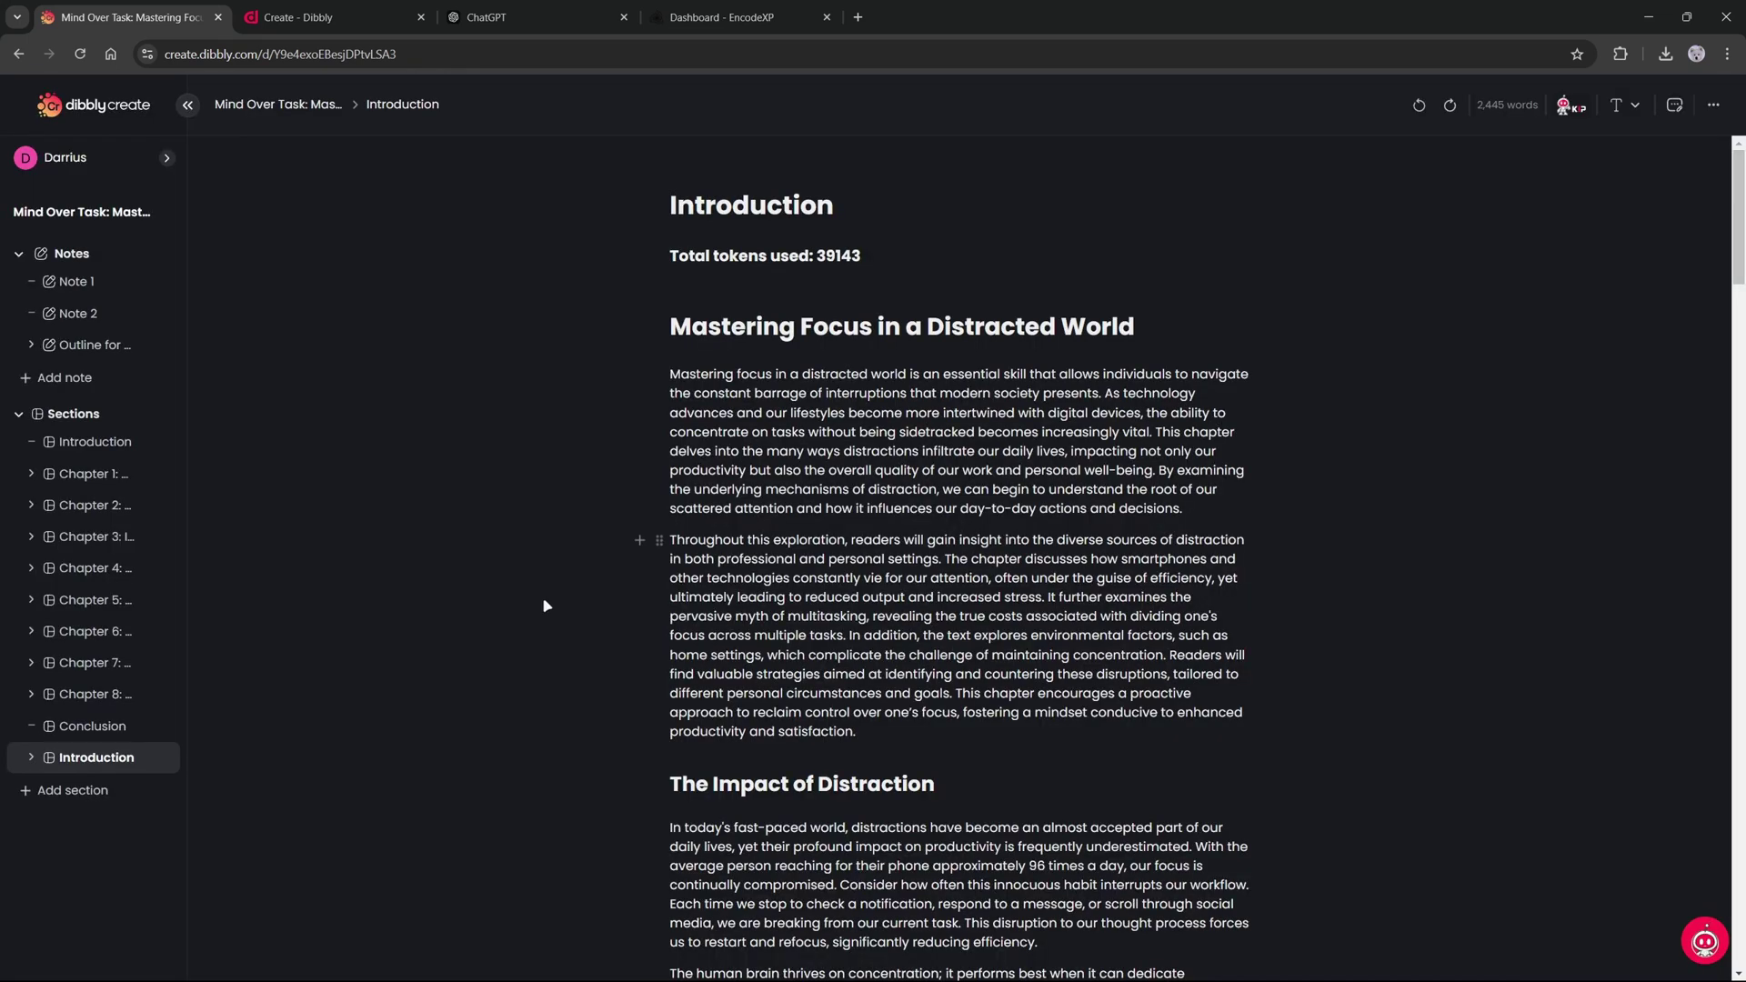
pyautogui.moveTo(670, 206); pyautogui.dragTo(834, 206)
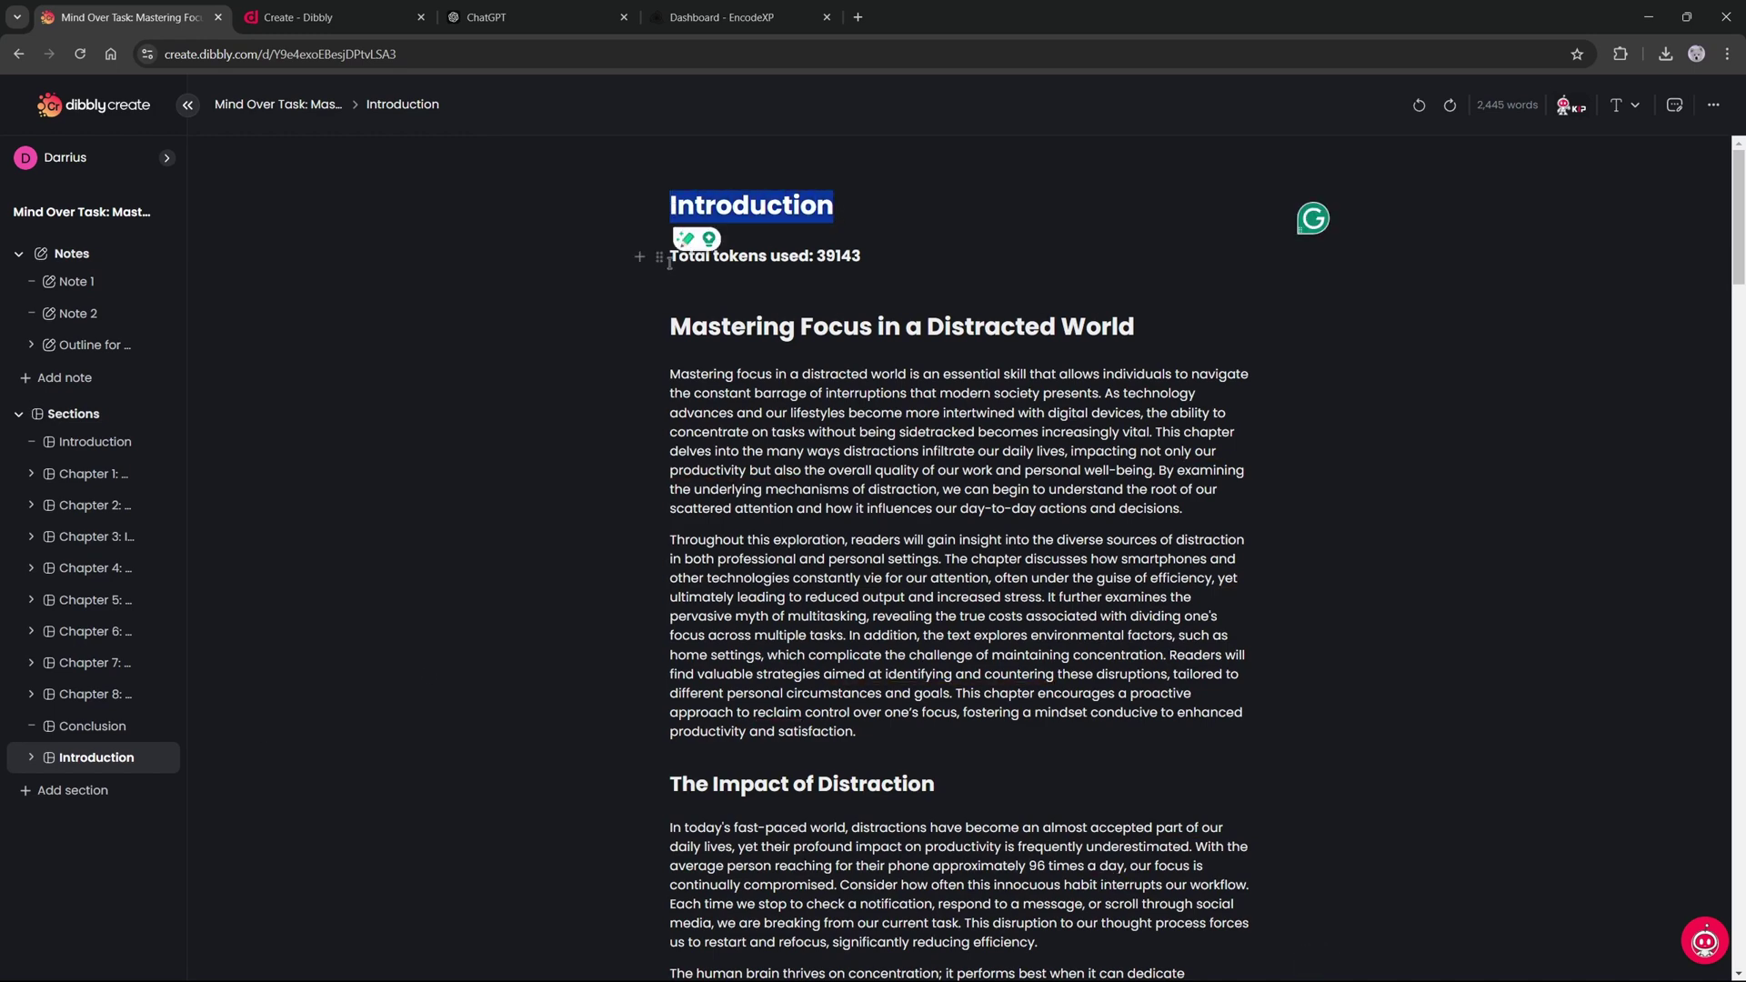
pyautogui.moveTo(670, 257); pyautogui.dragTo(859, 258)
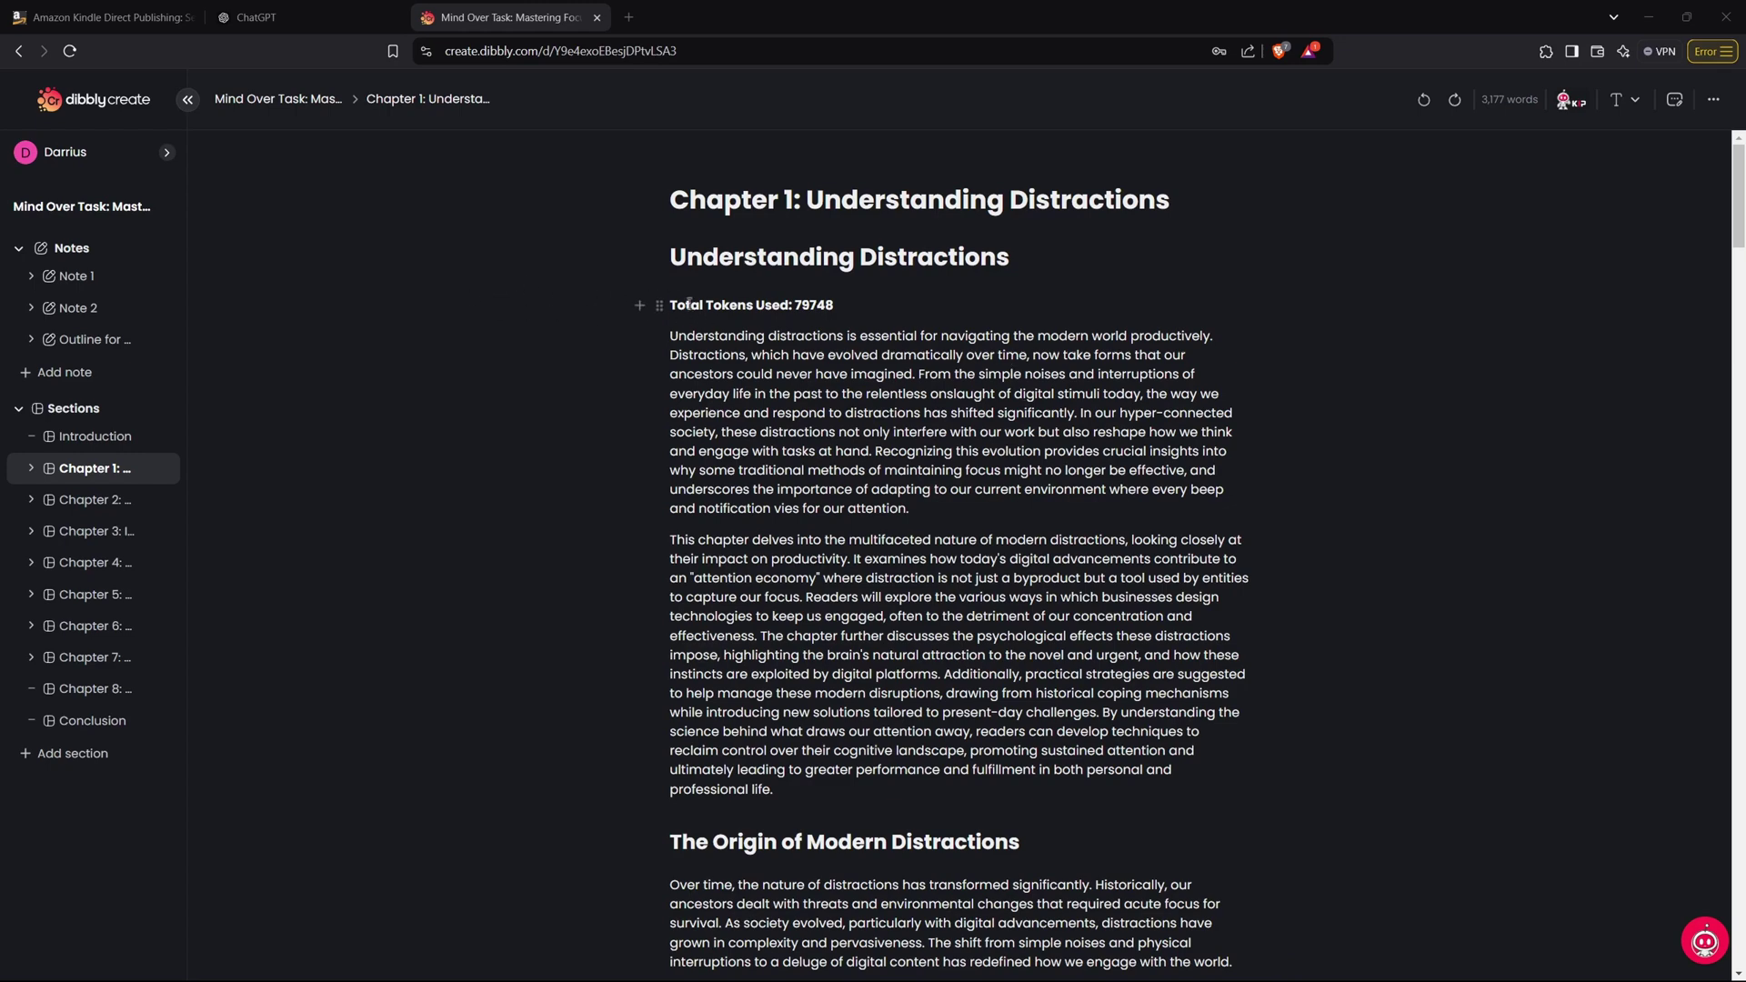
# Delete the duplicate Understanding Distractions heading and the 'Total Tokens Used: 79748' line.
pyautogui.scroll(-2, 695, 463)
pyautogui.scroll(2, 708, 476)
pyautogui.moveTo(673, 259); pyautogui.dragTo(1024, 259)
pyautogui.click(883, 293)
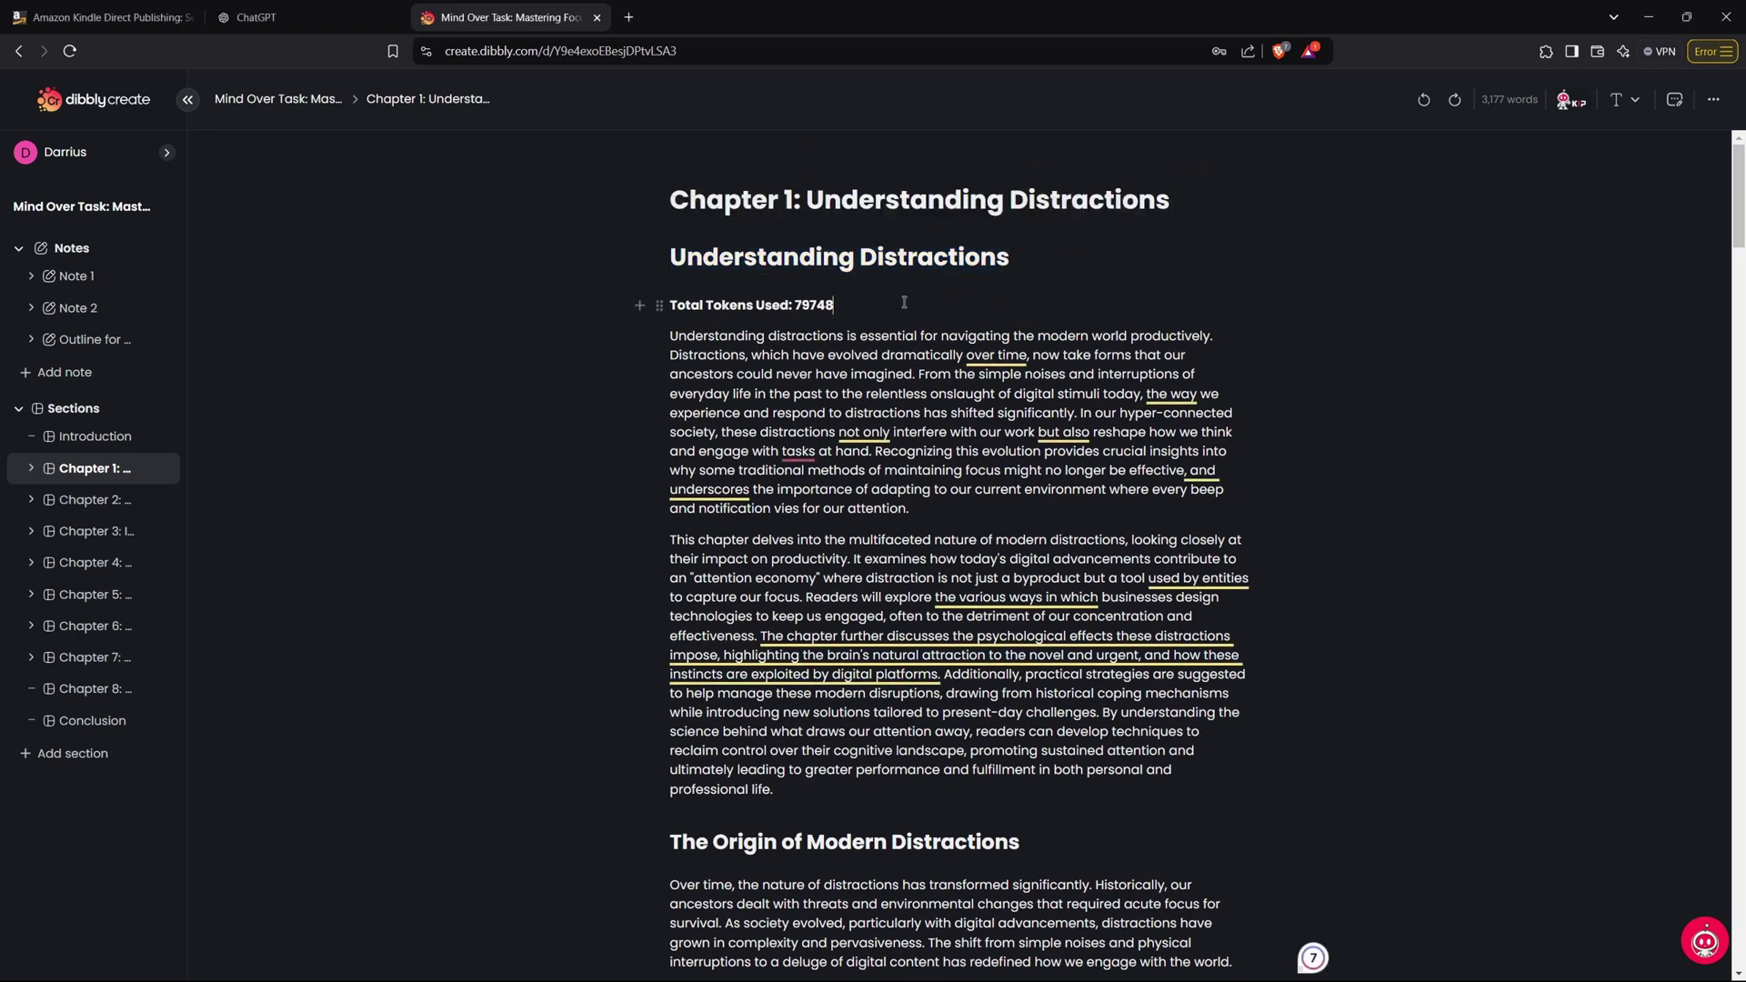
pyautogui.moveTo(671, 258); pyautogui.dragTo(1009, 259)
pyautogui.click(997, 259)
pyautogui.moveTo(670, 200); pyautogui.dragTo(1171, 199)
pyautogui.moveTo(1009, 259); pyautogui.dragTo(670, 264)
pyautogui.press('BackSpace')
pyautogui.press('BackSpace')
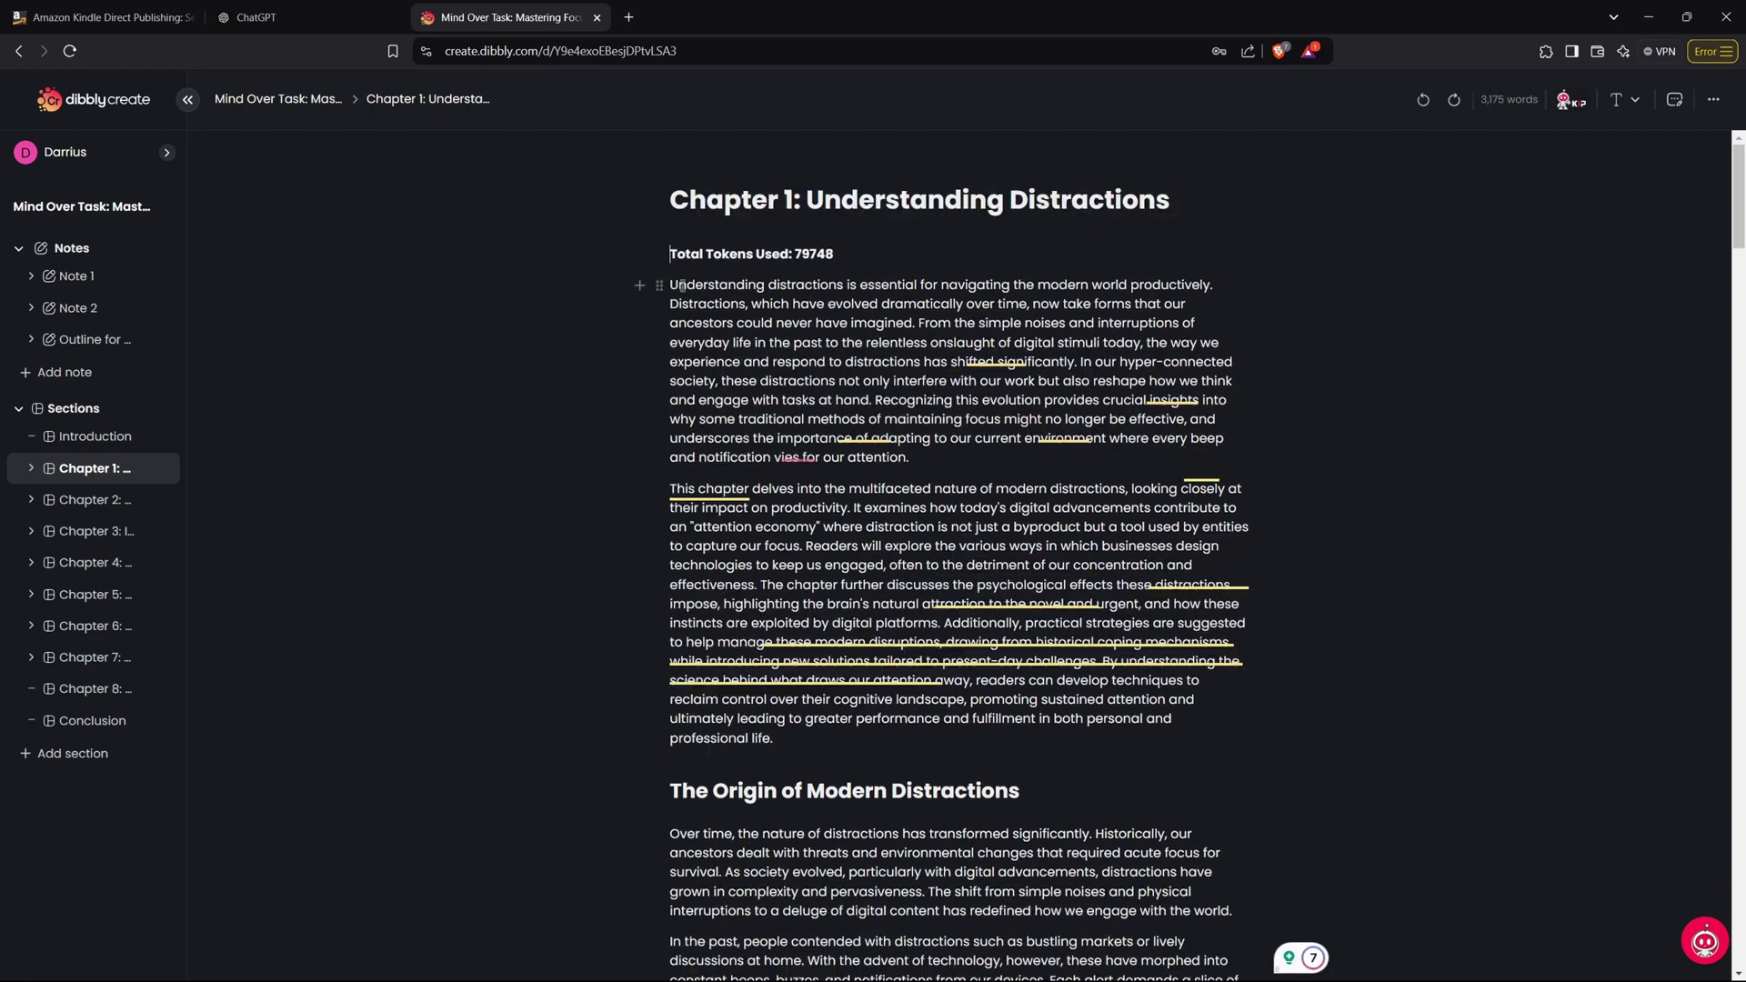
pyautogui.tripleClick(784, 252)
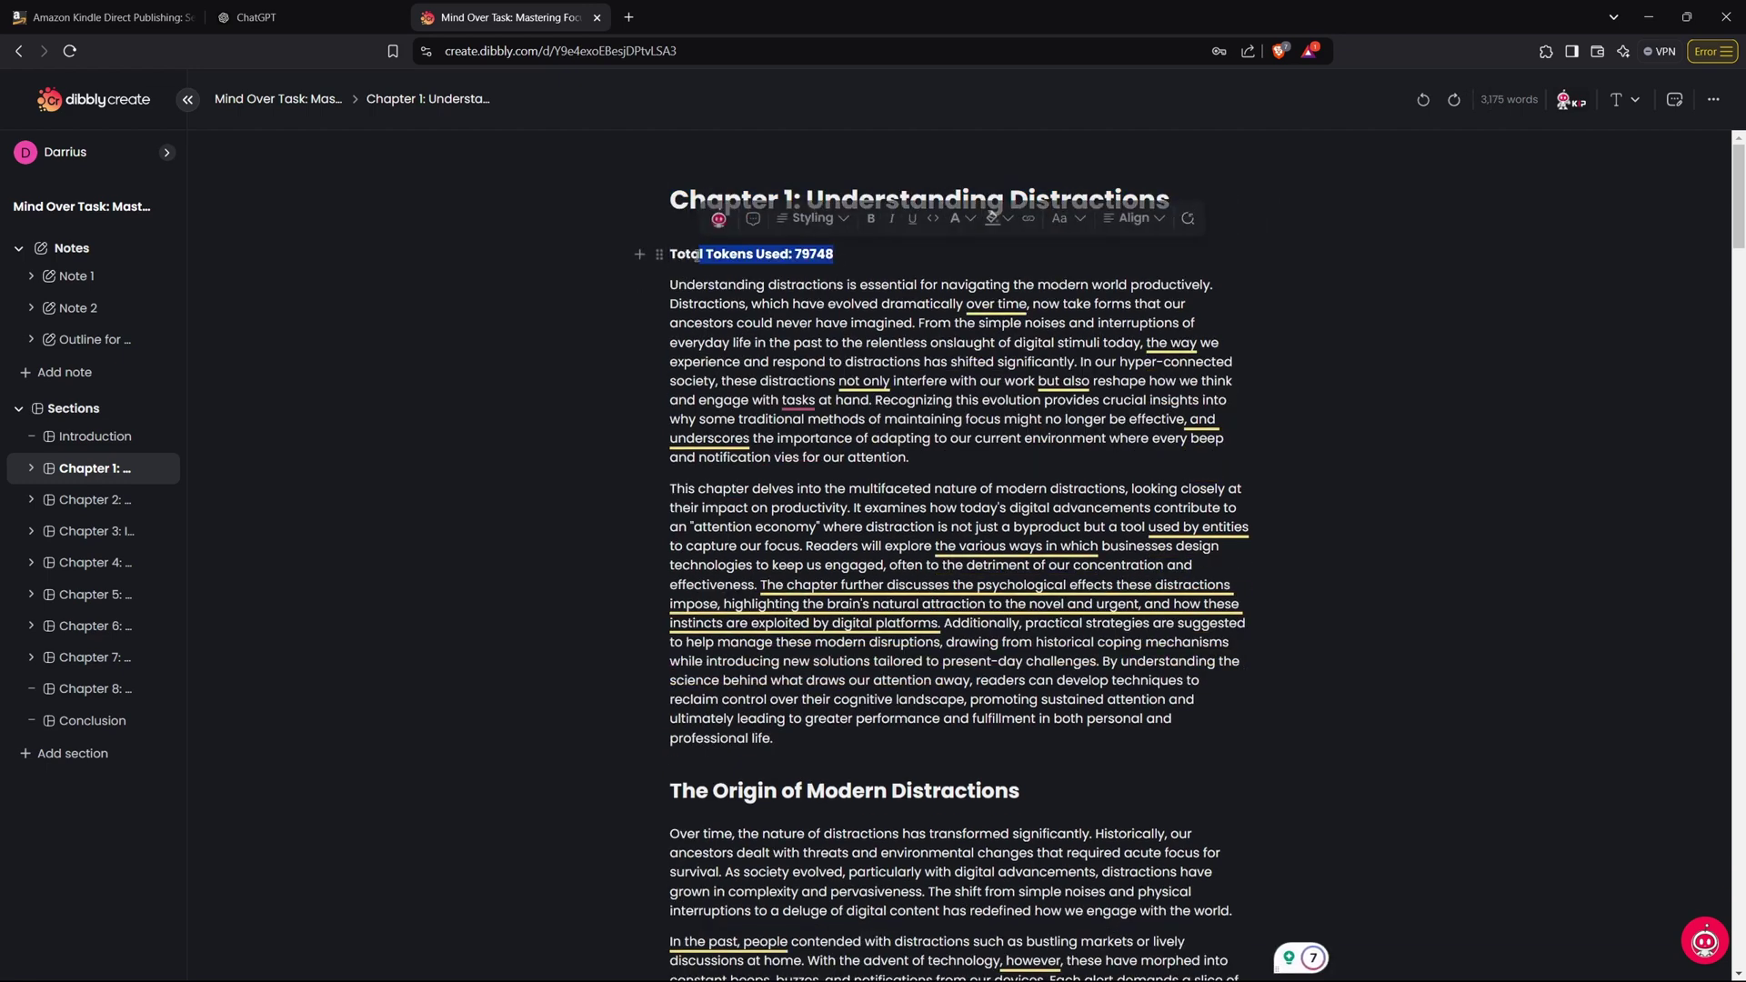
pyautogui.press('BackSpace')
pyautogui.press('BackSpace')
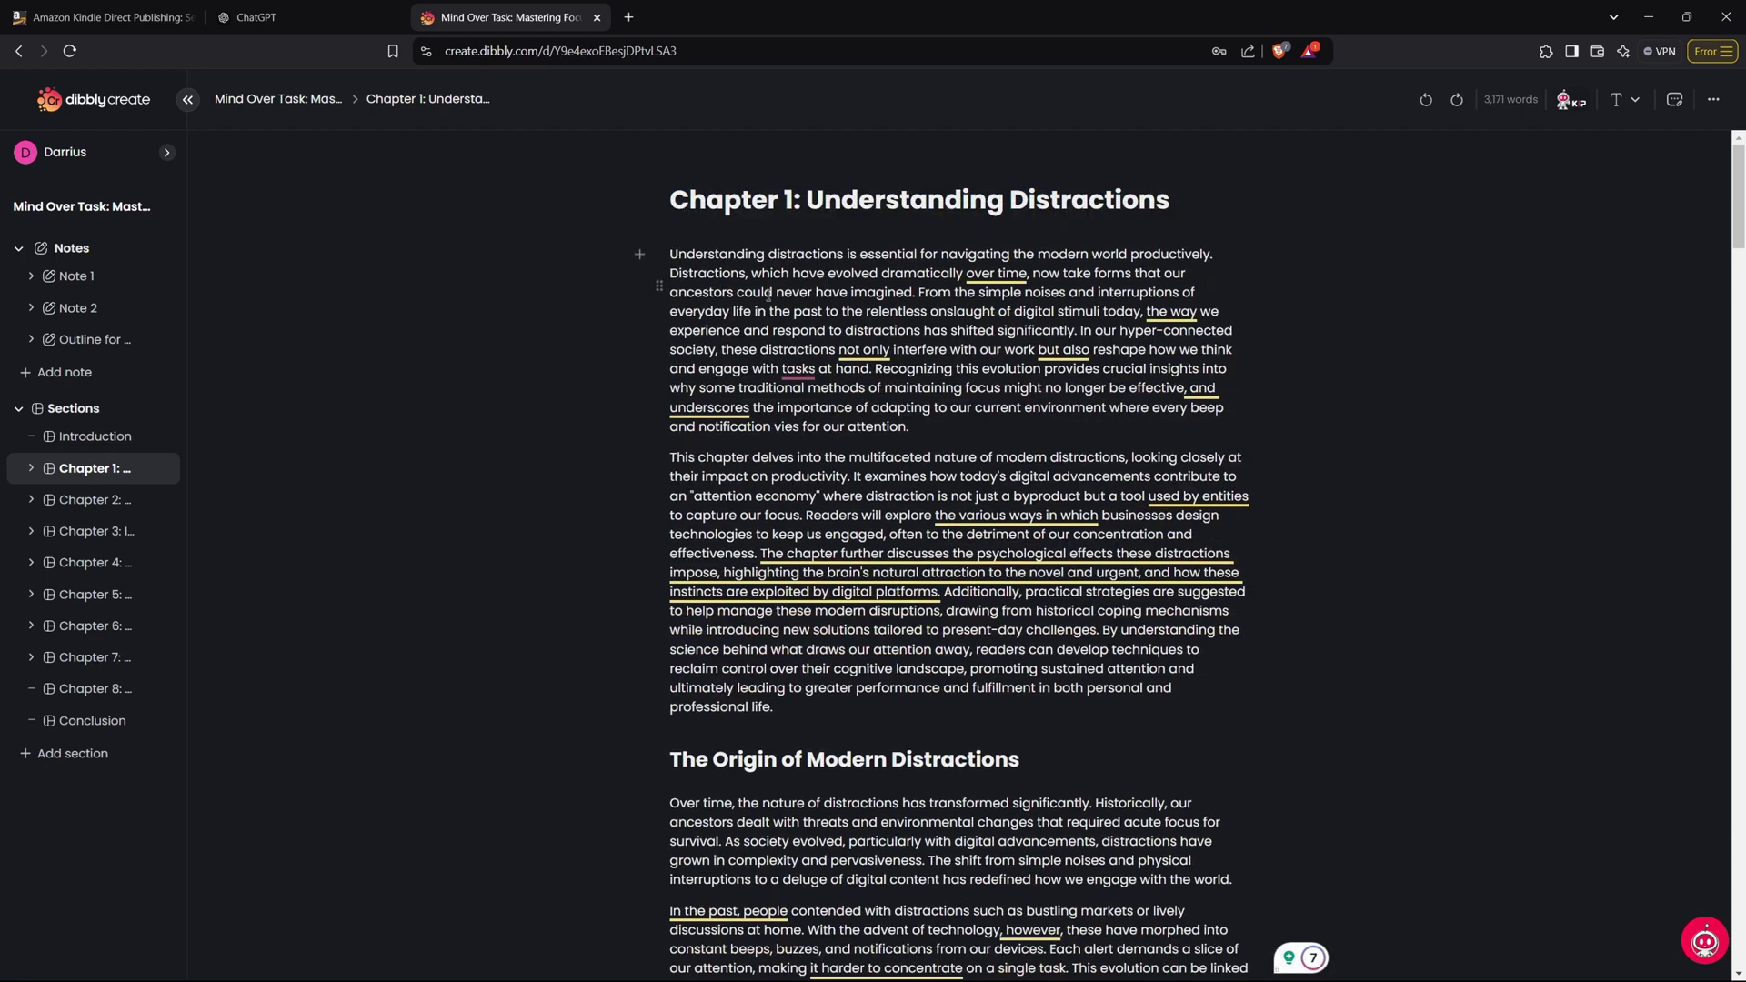
# Justify all of the Chapter 1 text.
pyautogui.hotkey('ctrl', 'a')
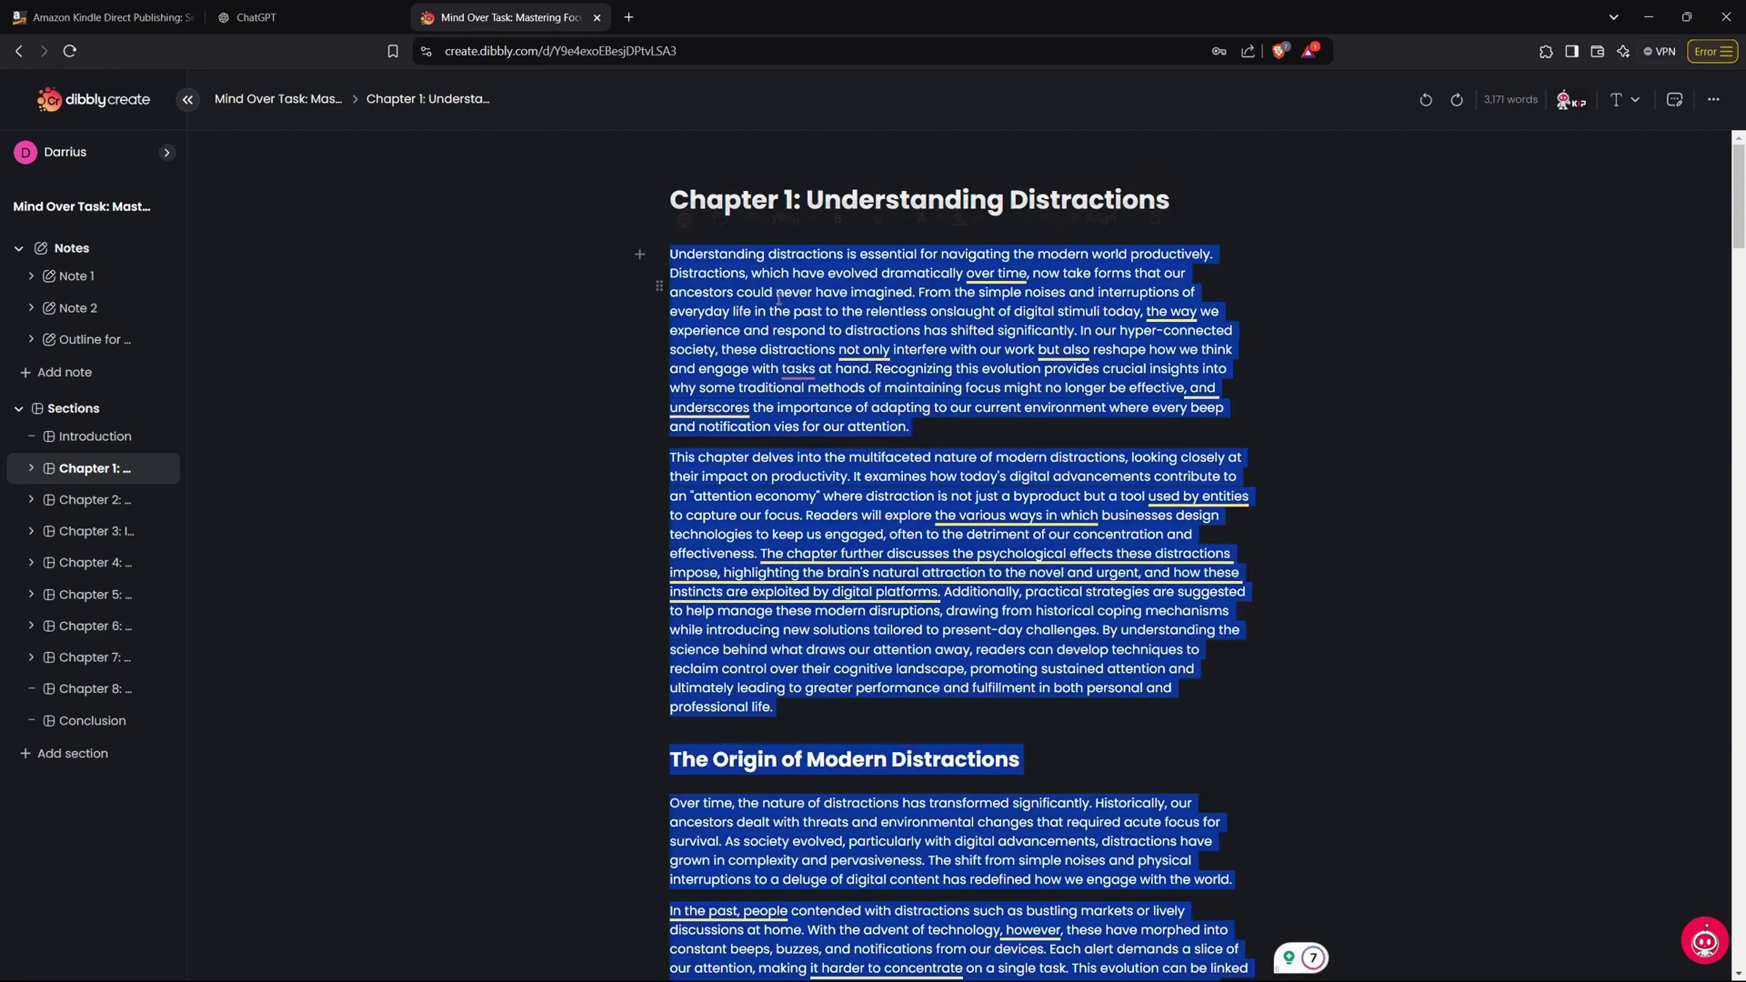
pyautogui.click(1099, 223)
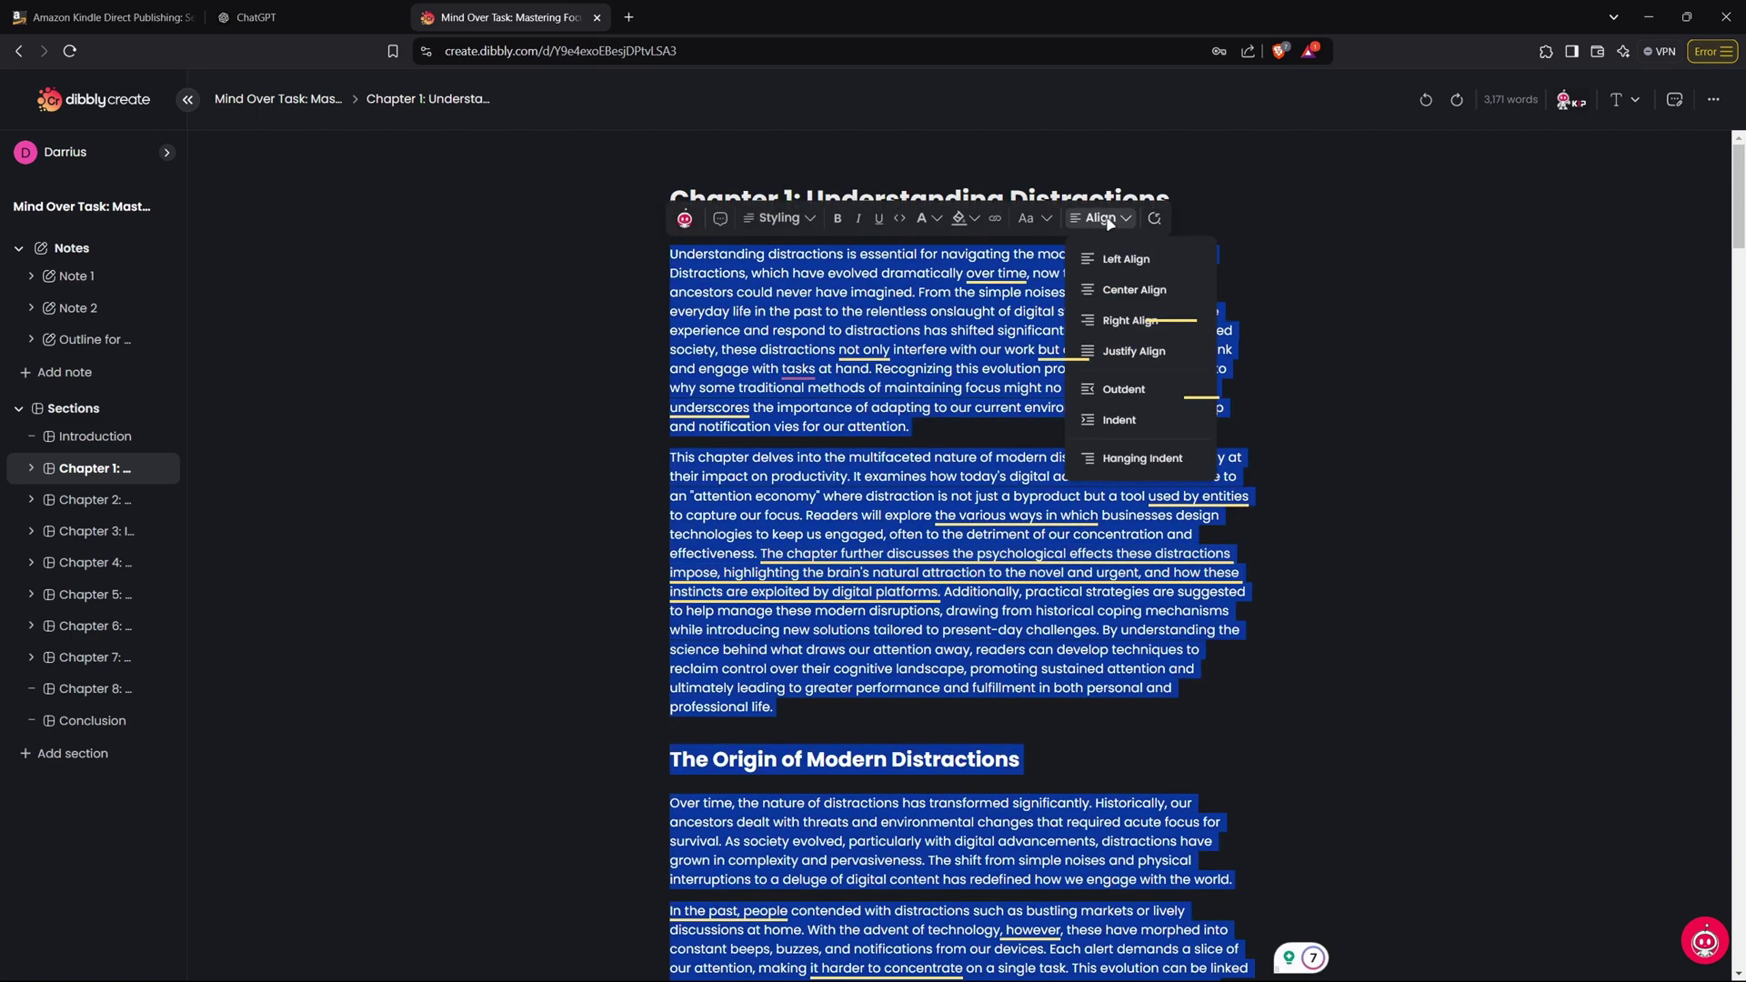
pyautogui.click(1137, 357)
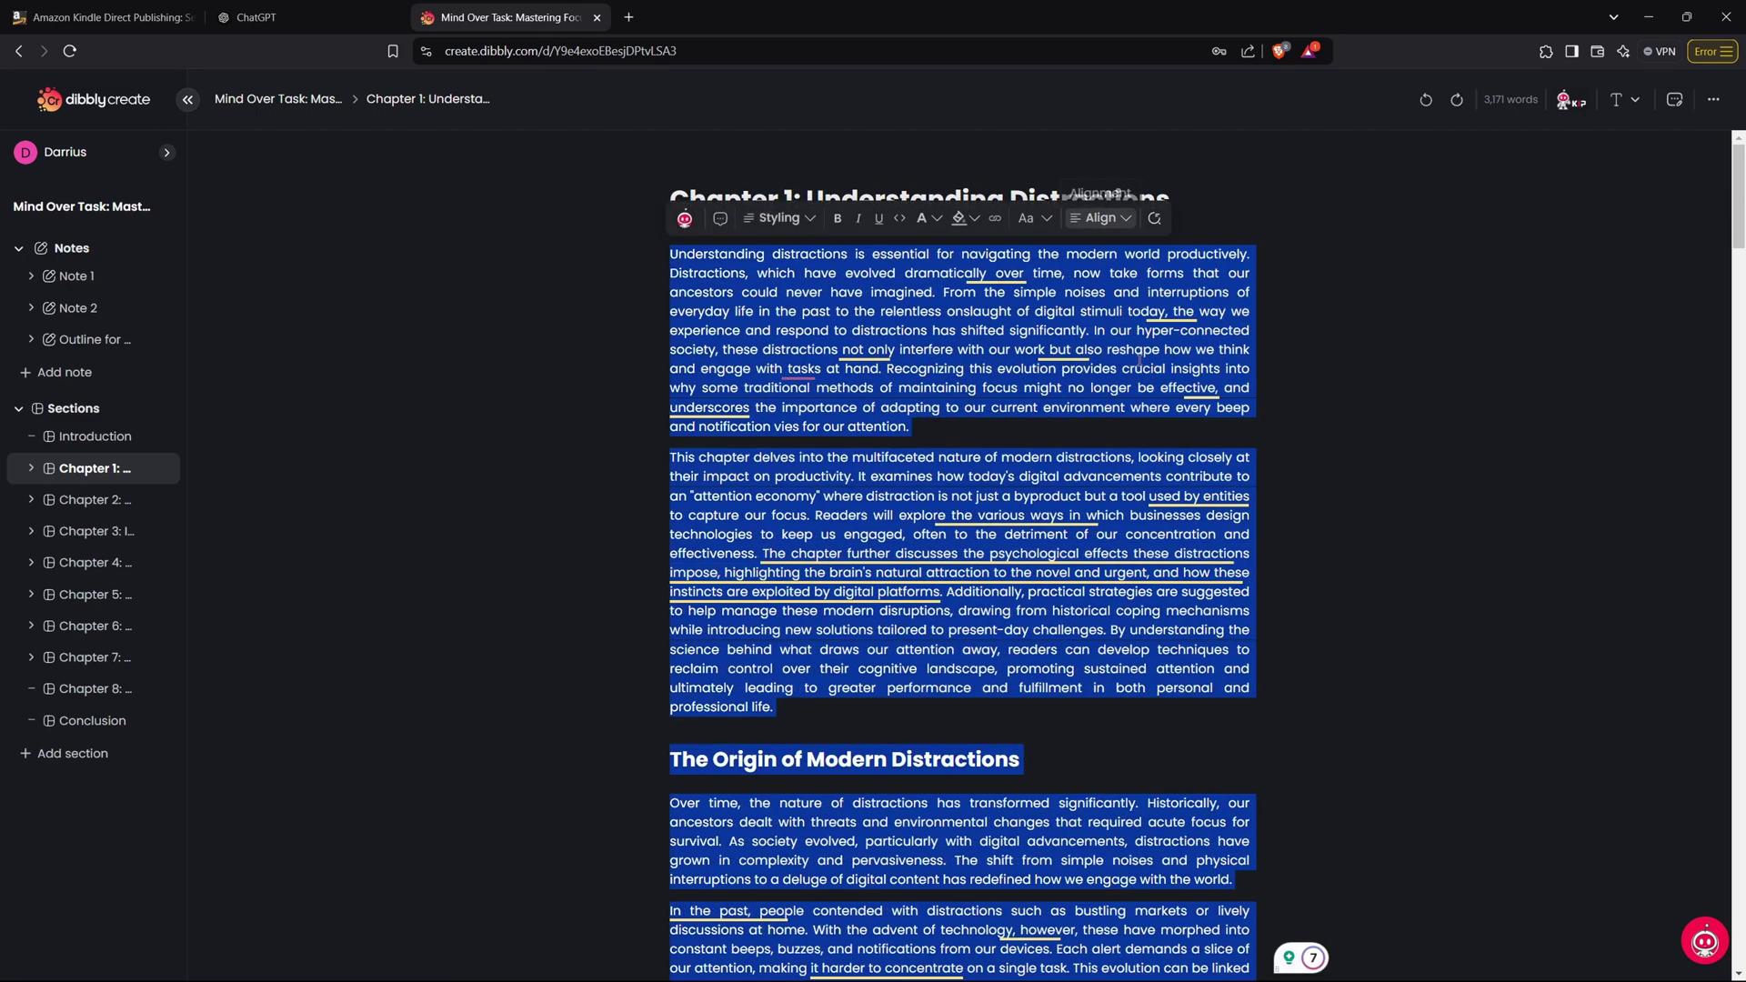
pyautogui.click(944, 427)
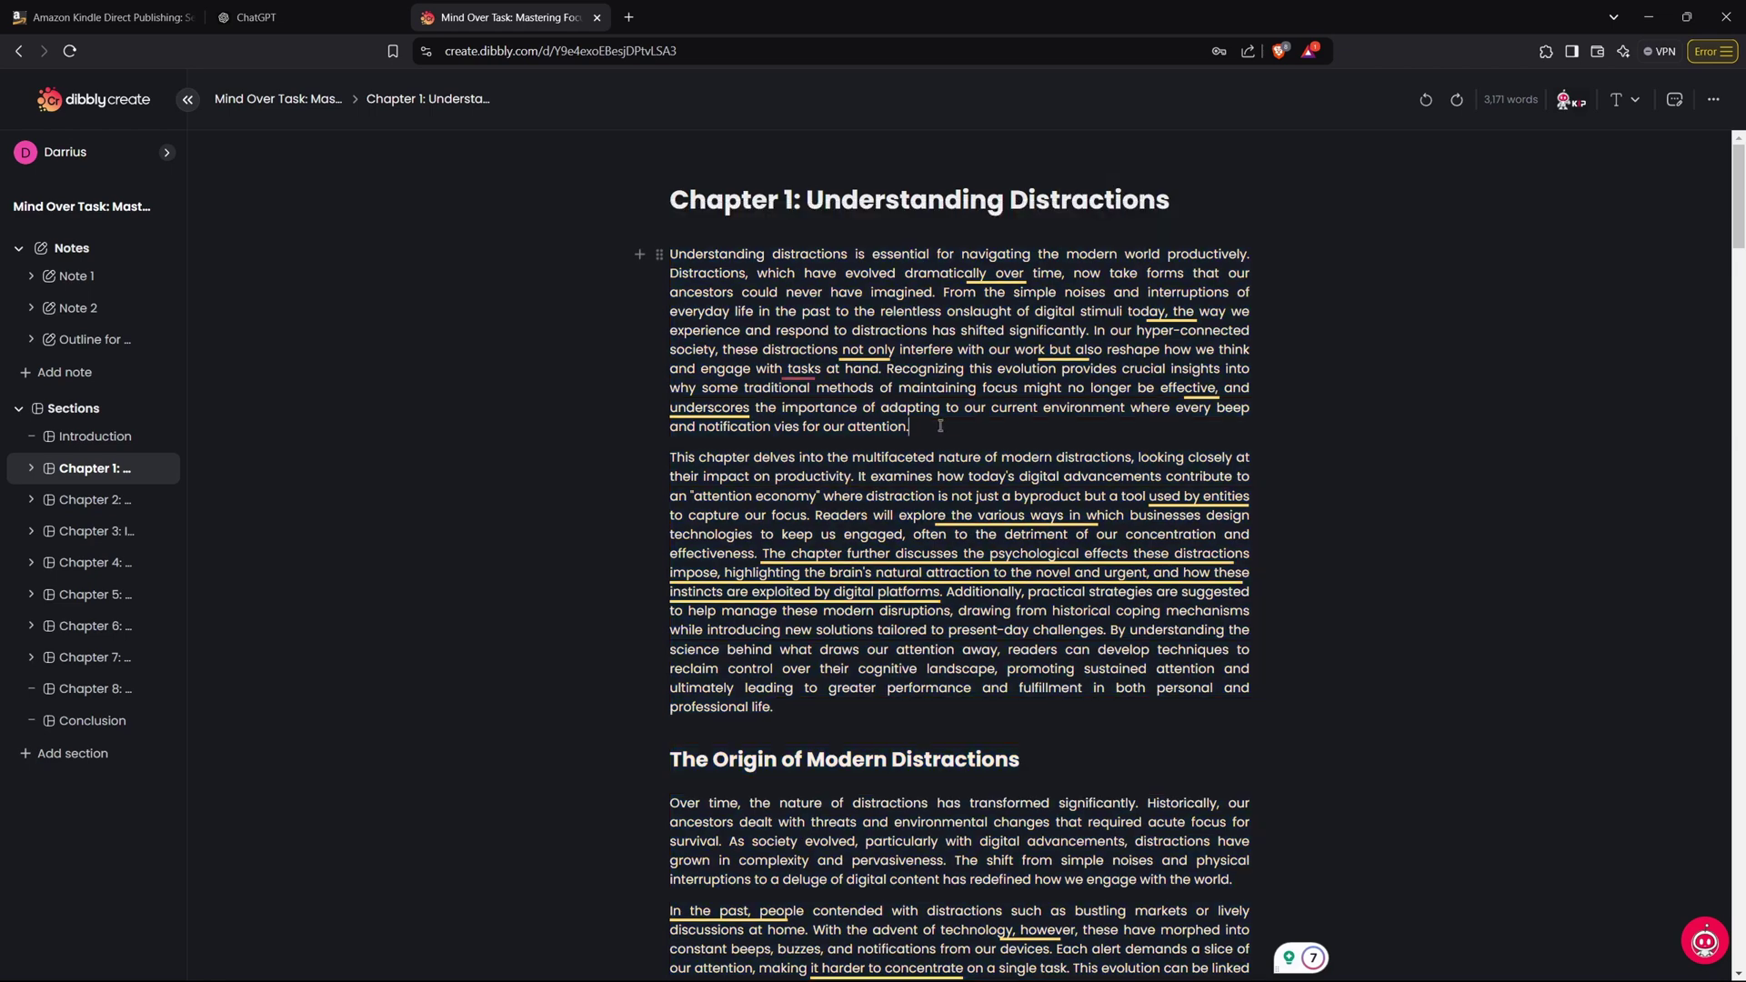
pyautogui.scroll(-4, 943, 426)
pyautogui.scroll(3, 775, 646)
pyautogui.scroll(1, 774, 645)
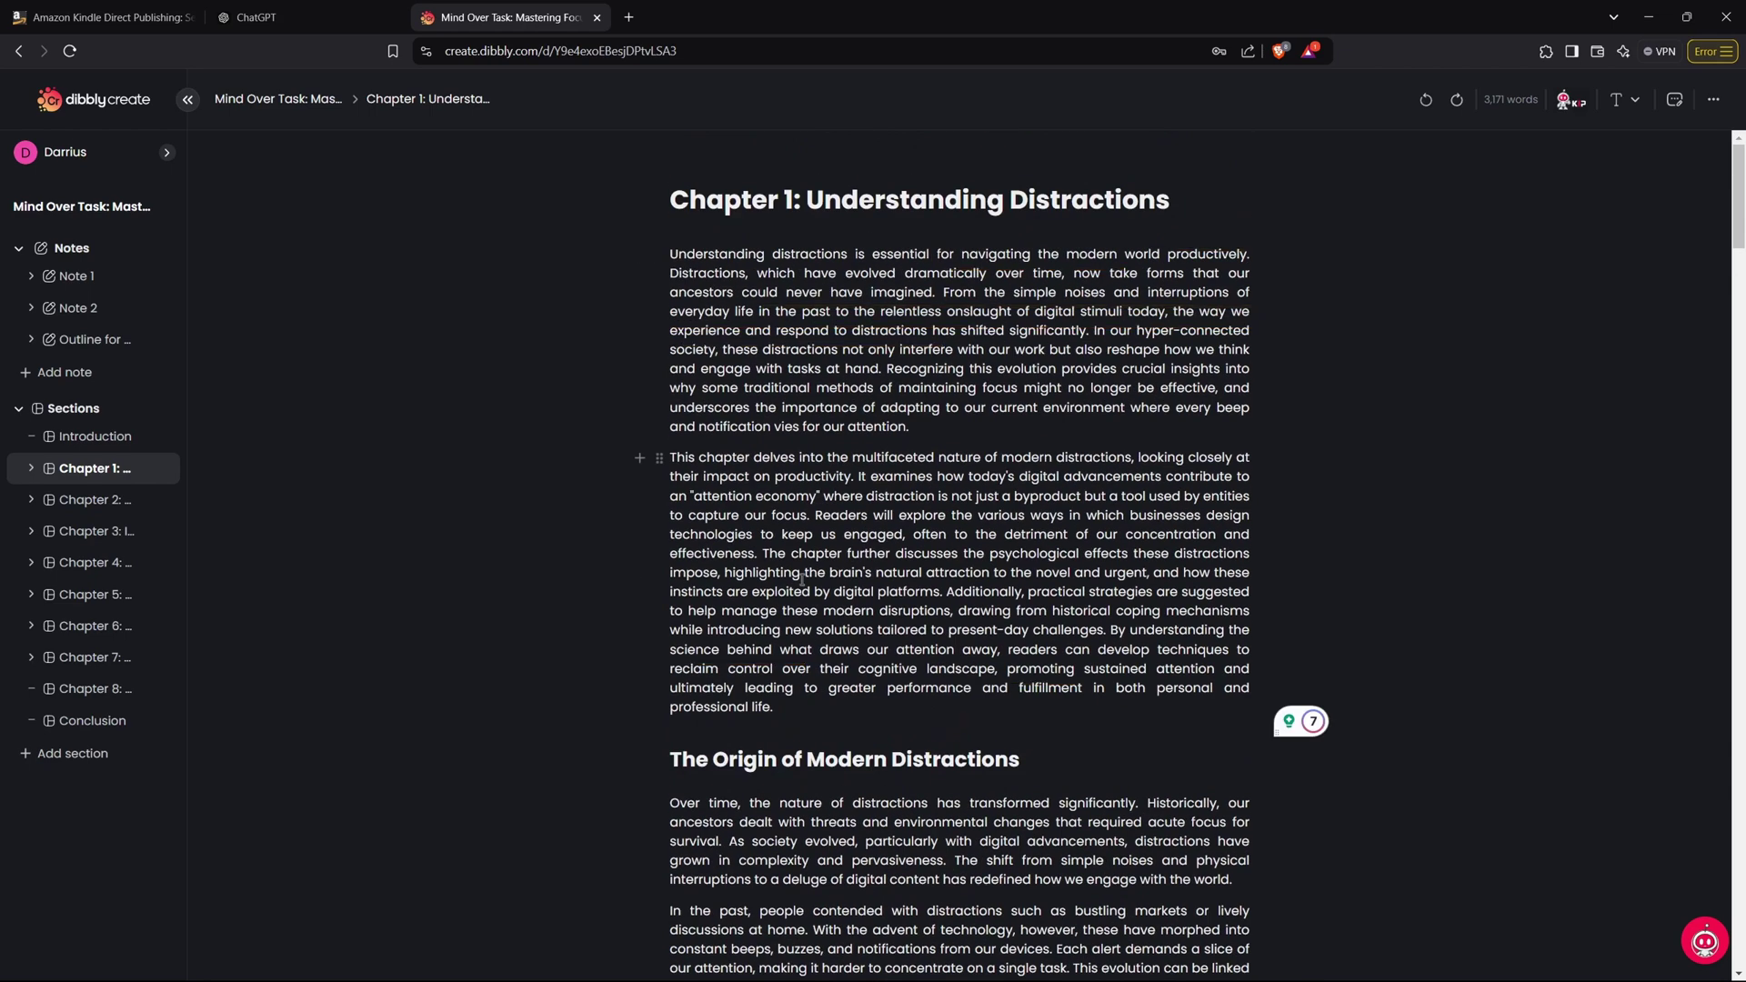
pyautogui.moveTo(671, 256); pyautogui.dragTo(970, 453)
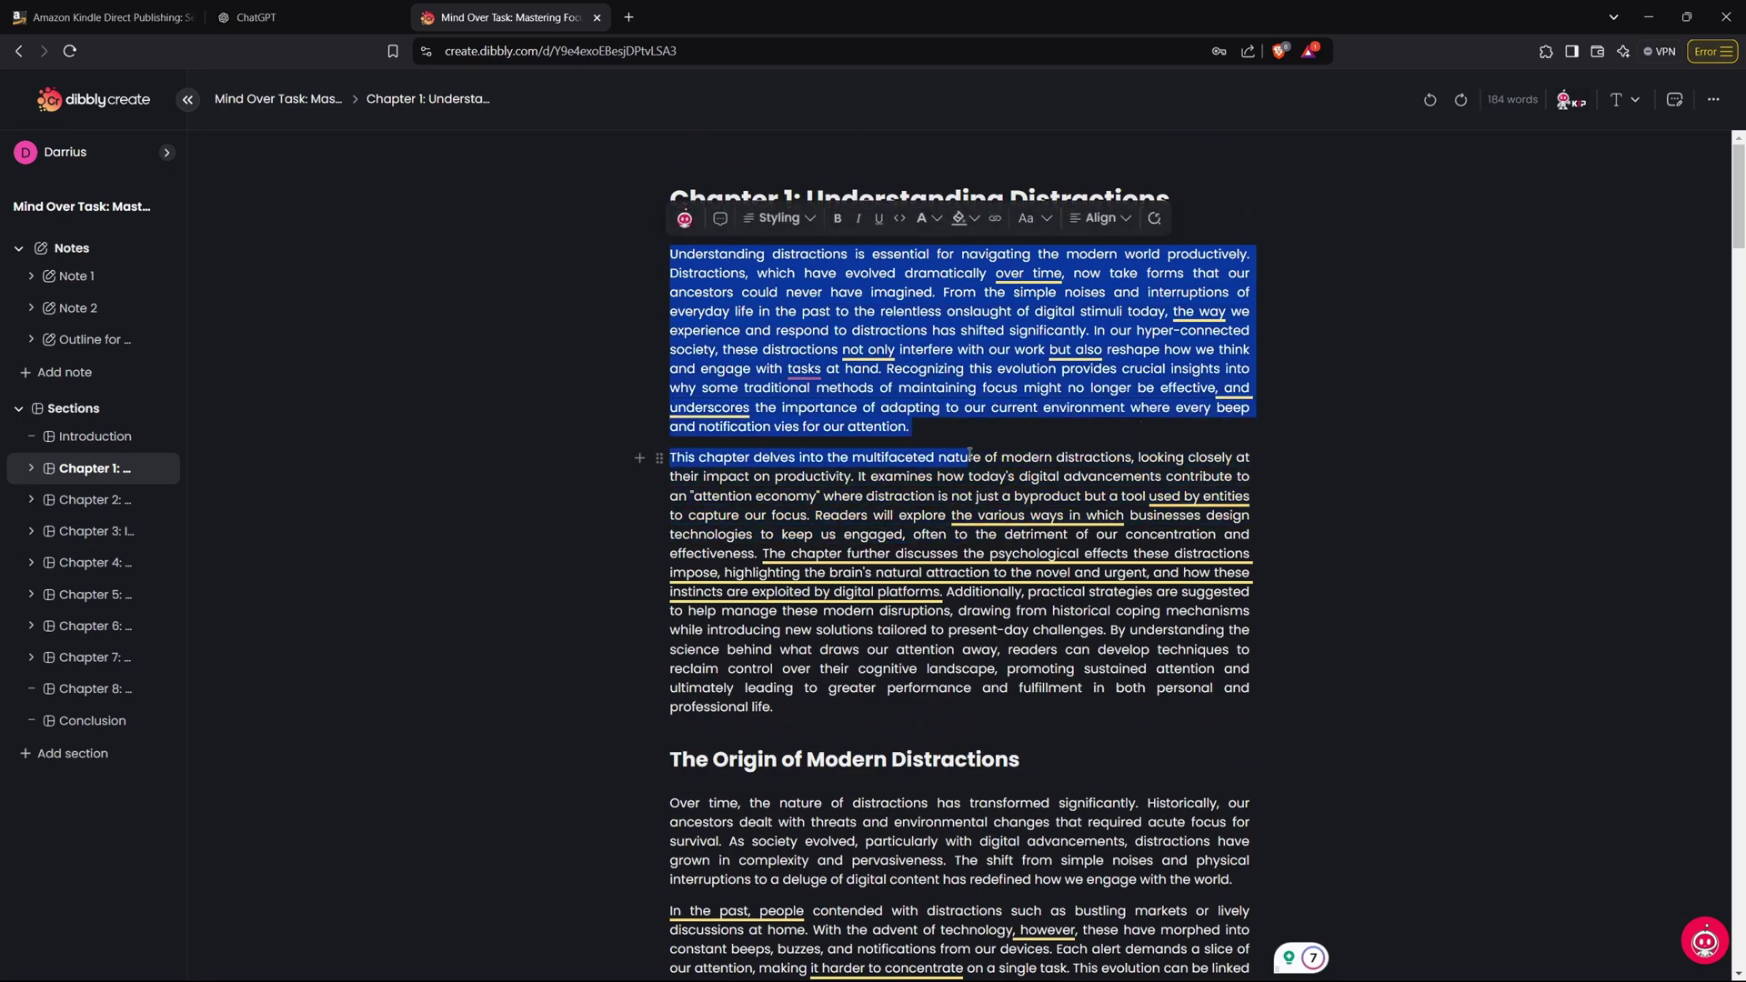
pyautogui.click(942, 409)
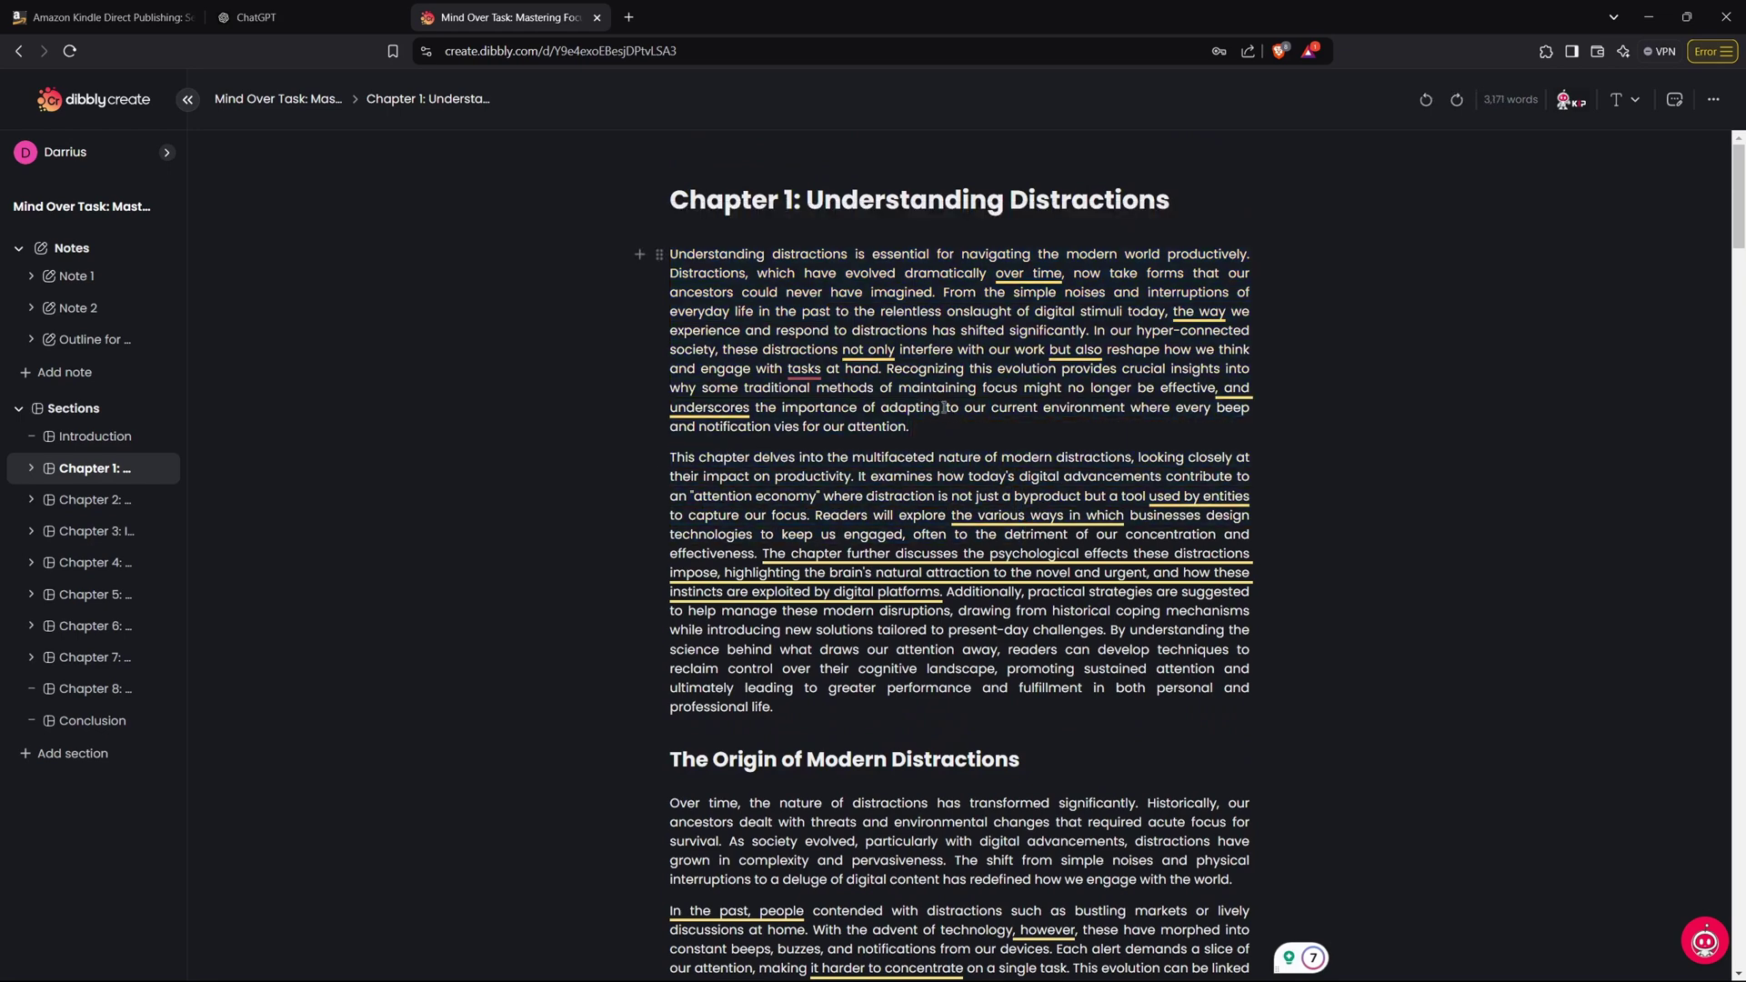
pyautogui.moveTo(888, 371); pyautogui.dragTo(968, 373)
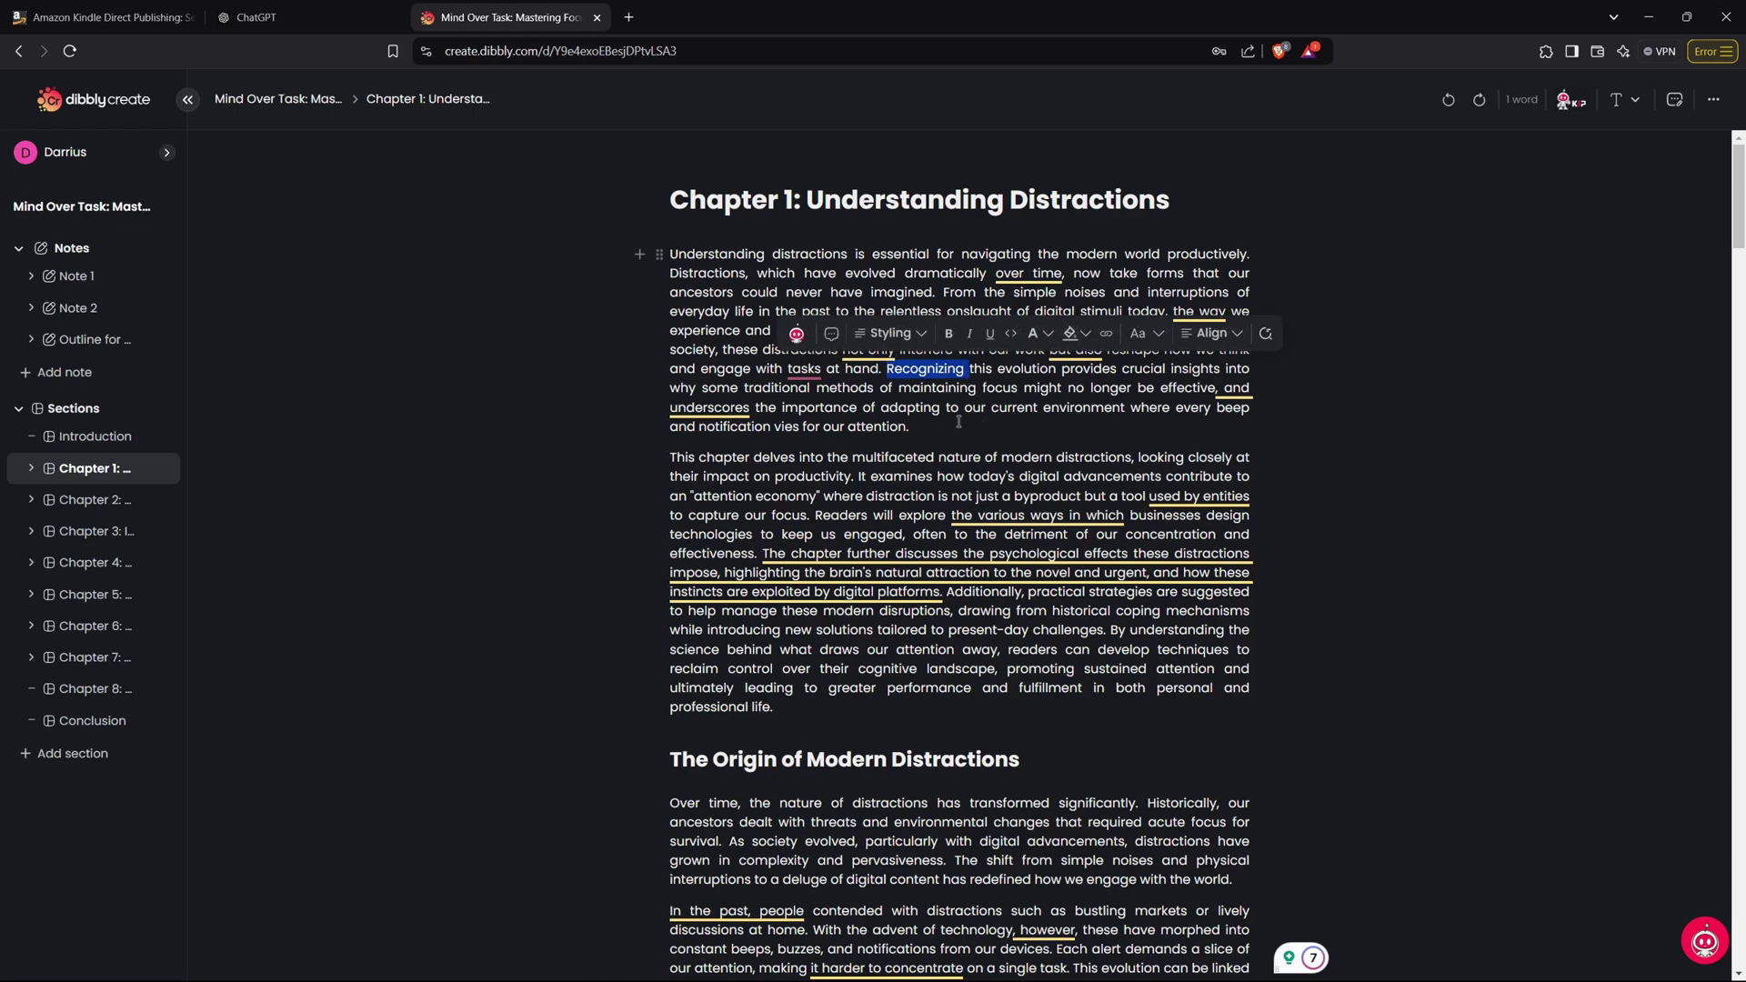
pyautogui.click(905, 428)
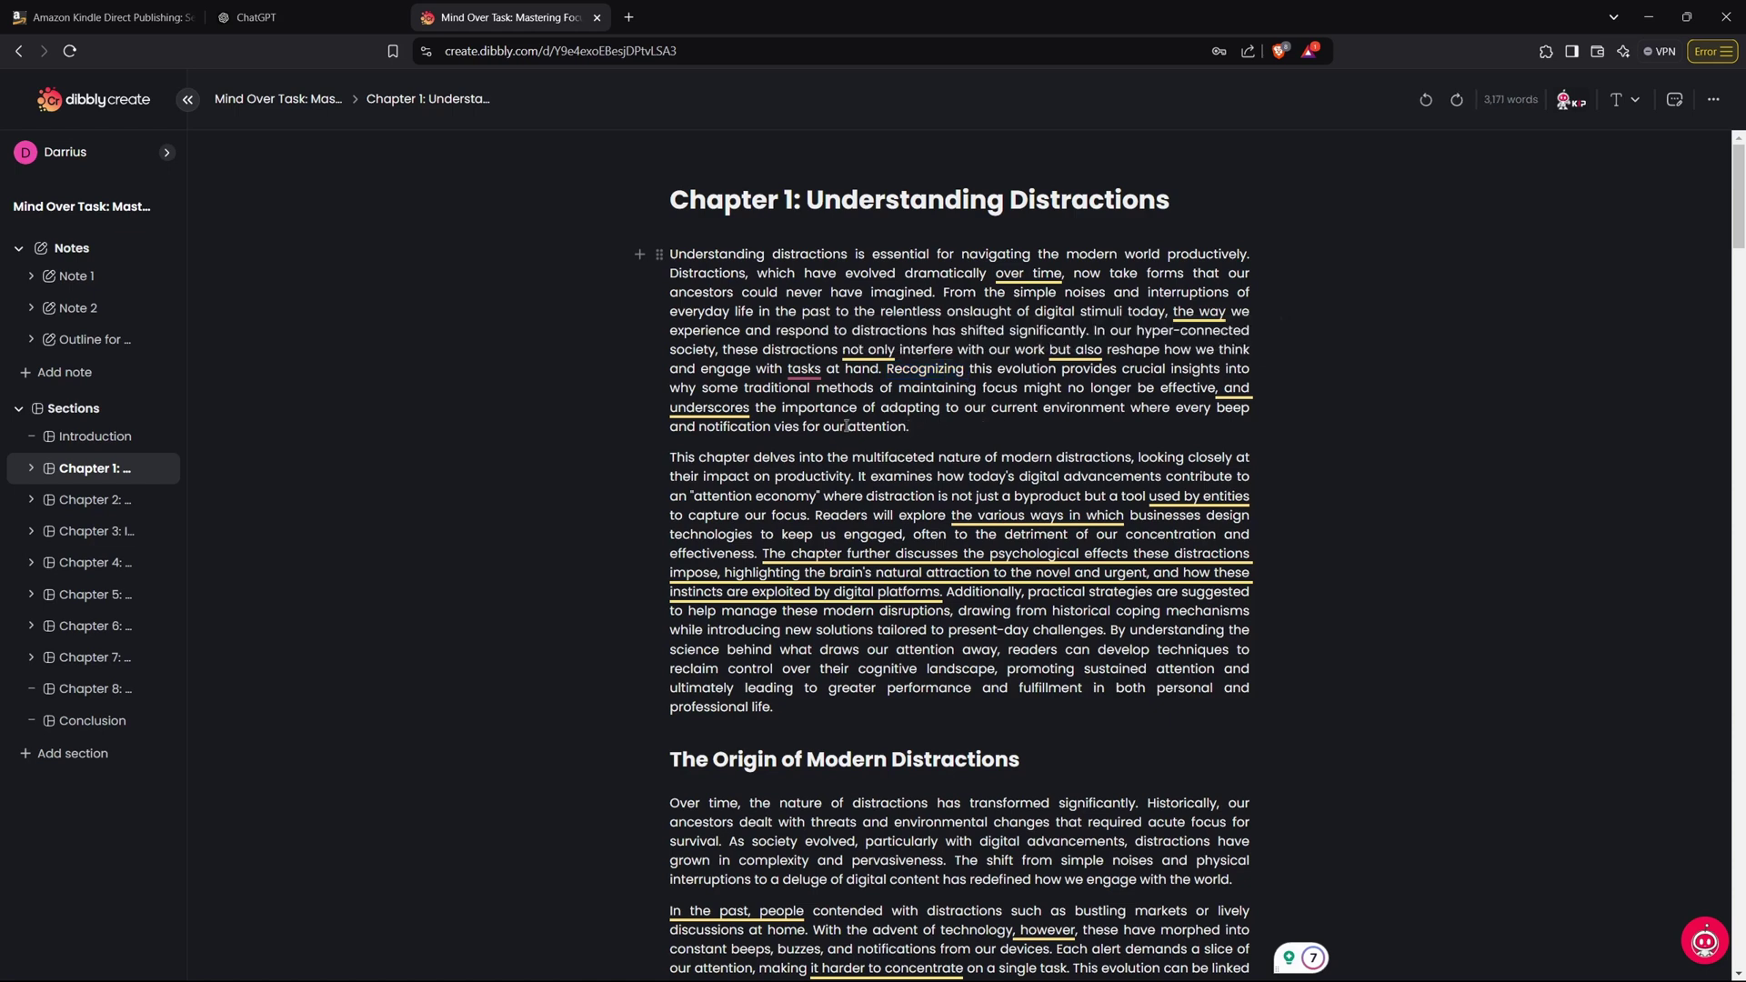
pyautogui.doubleClick(855, 426)
pyautogui.click(521, 495)
pyautogui.scroll(-3, 520, 495)
pyautogui.click(103, 470)
pyautogui.scroll(-10, 867, 291)
pyautogui.scroll(10, 977, 253)
pyautogui.click(1713, 106)
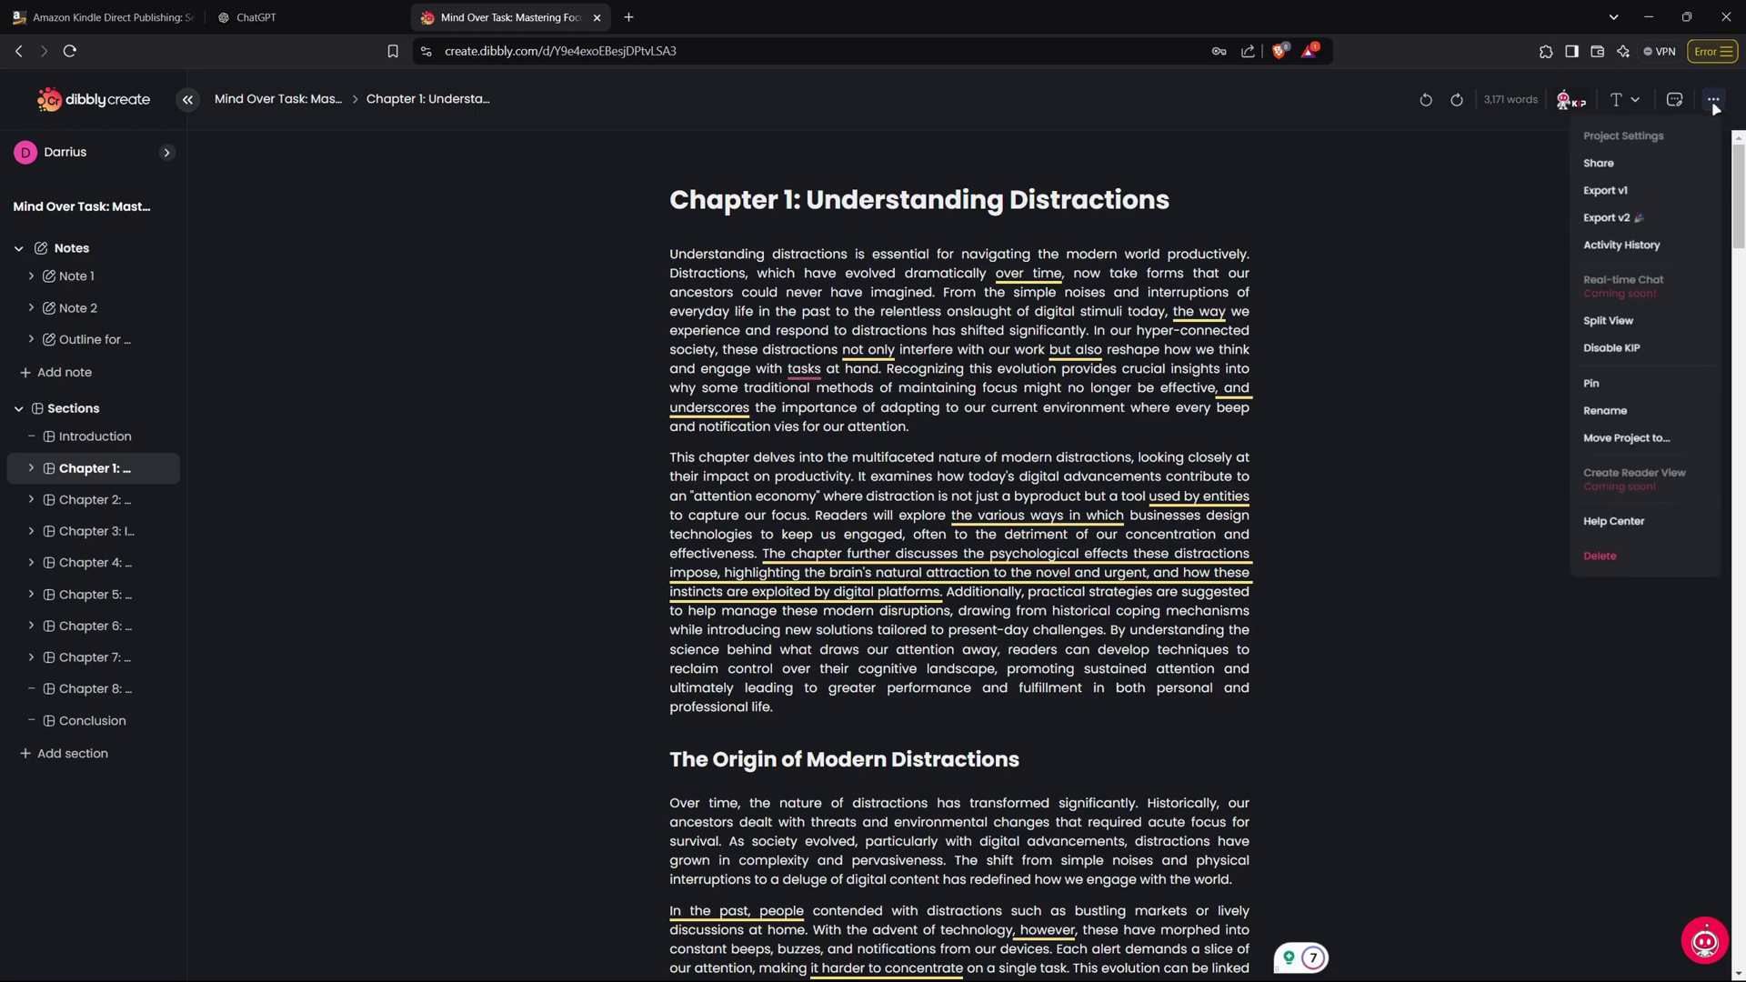
pyautogui.click(1635, 229)
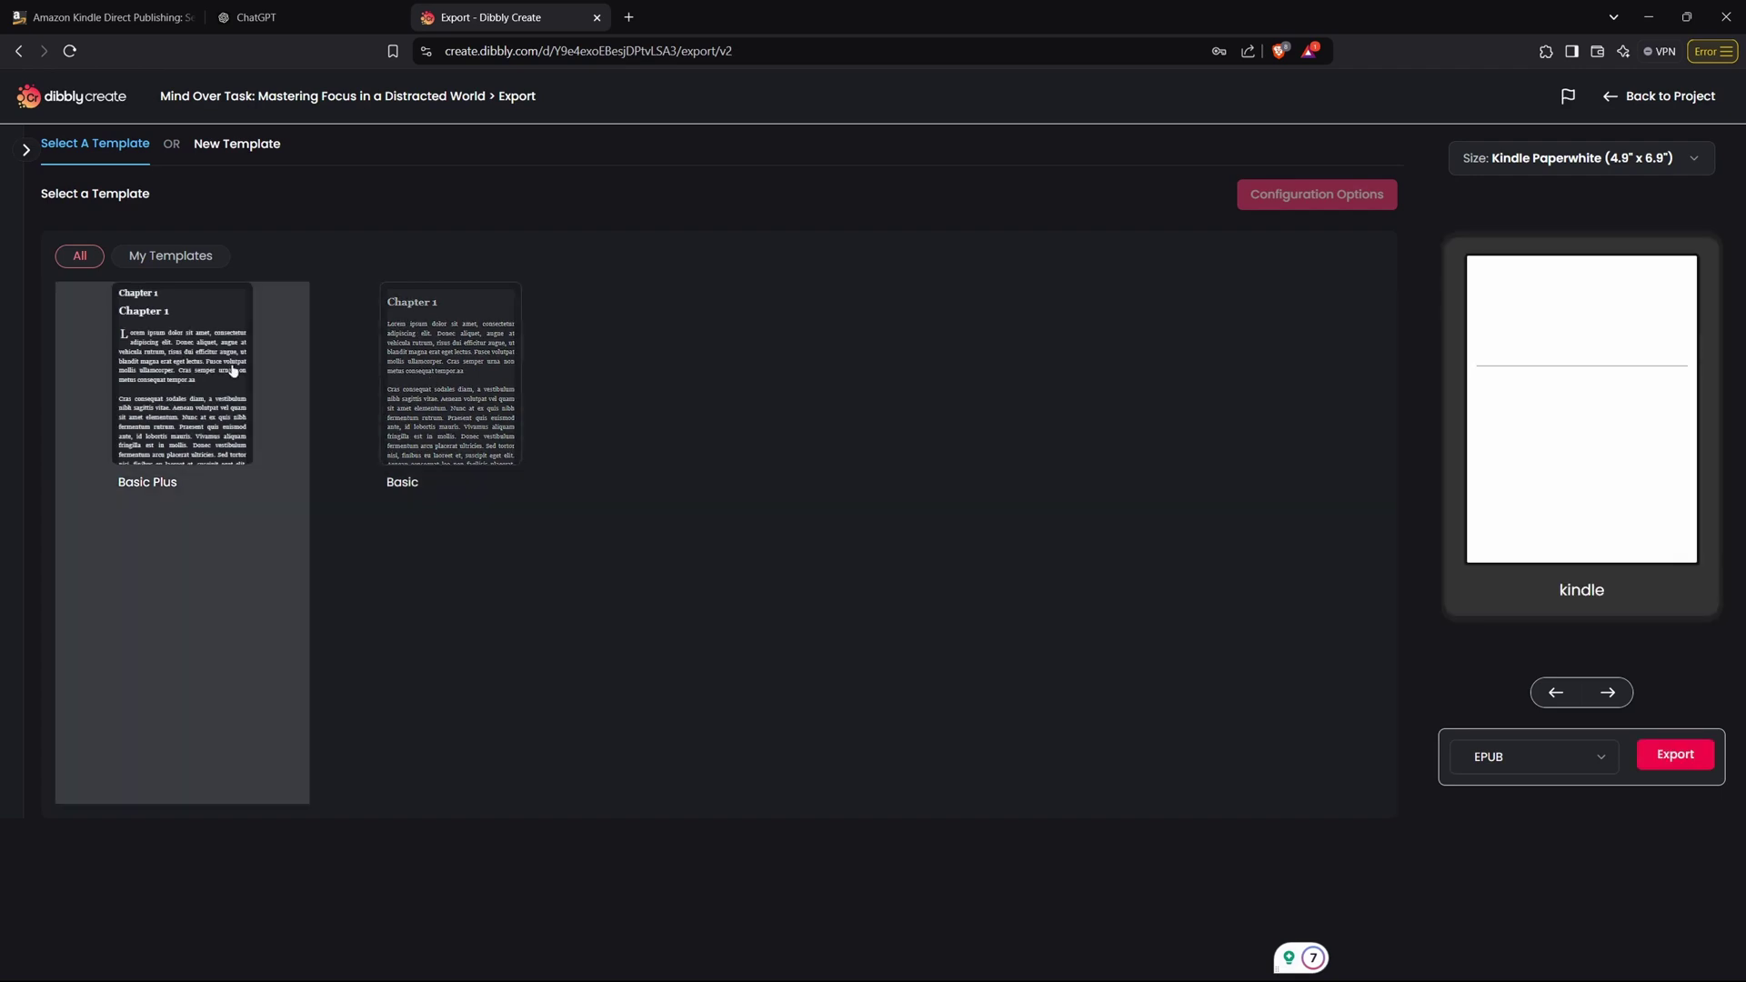
pyautogui.click(416, 364)
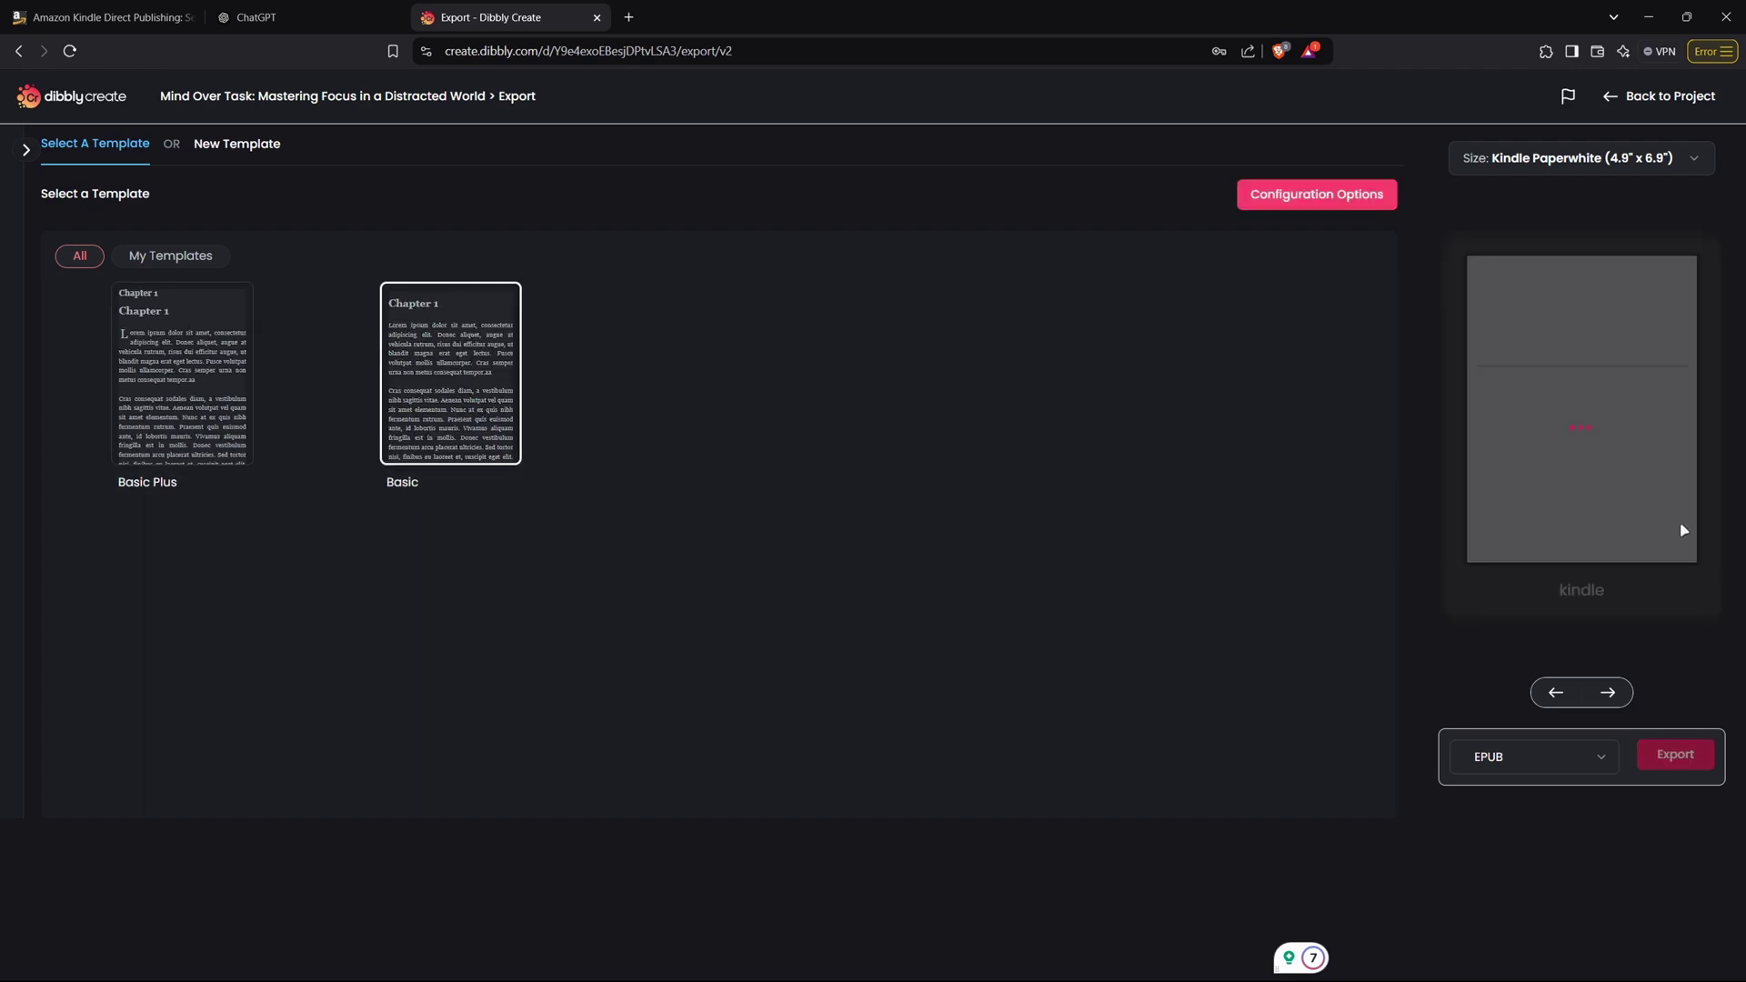
pyautogui.click(1614, 695)
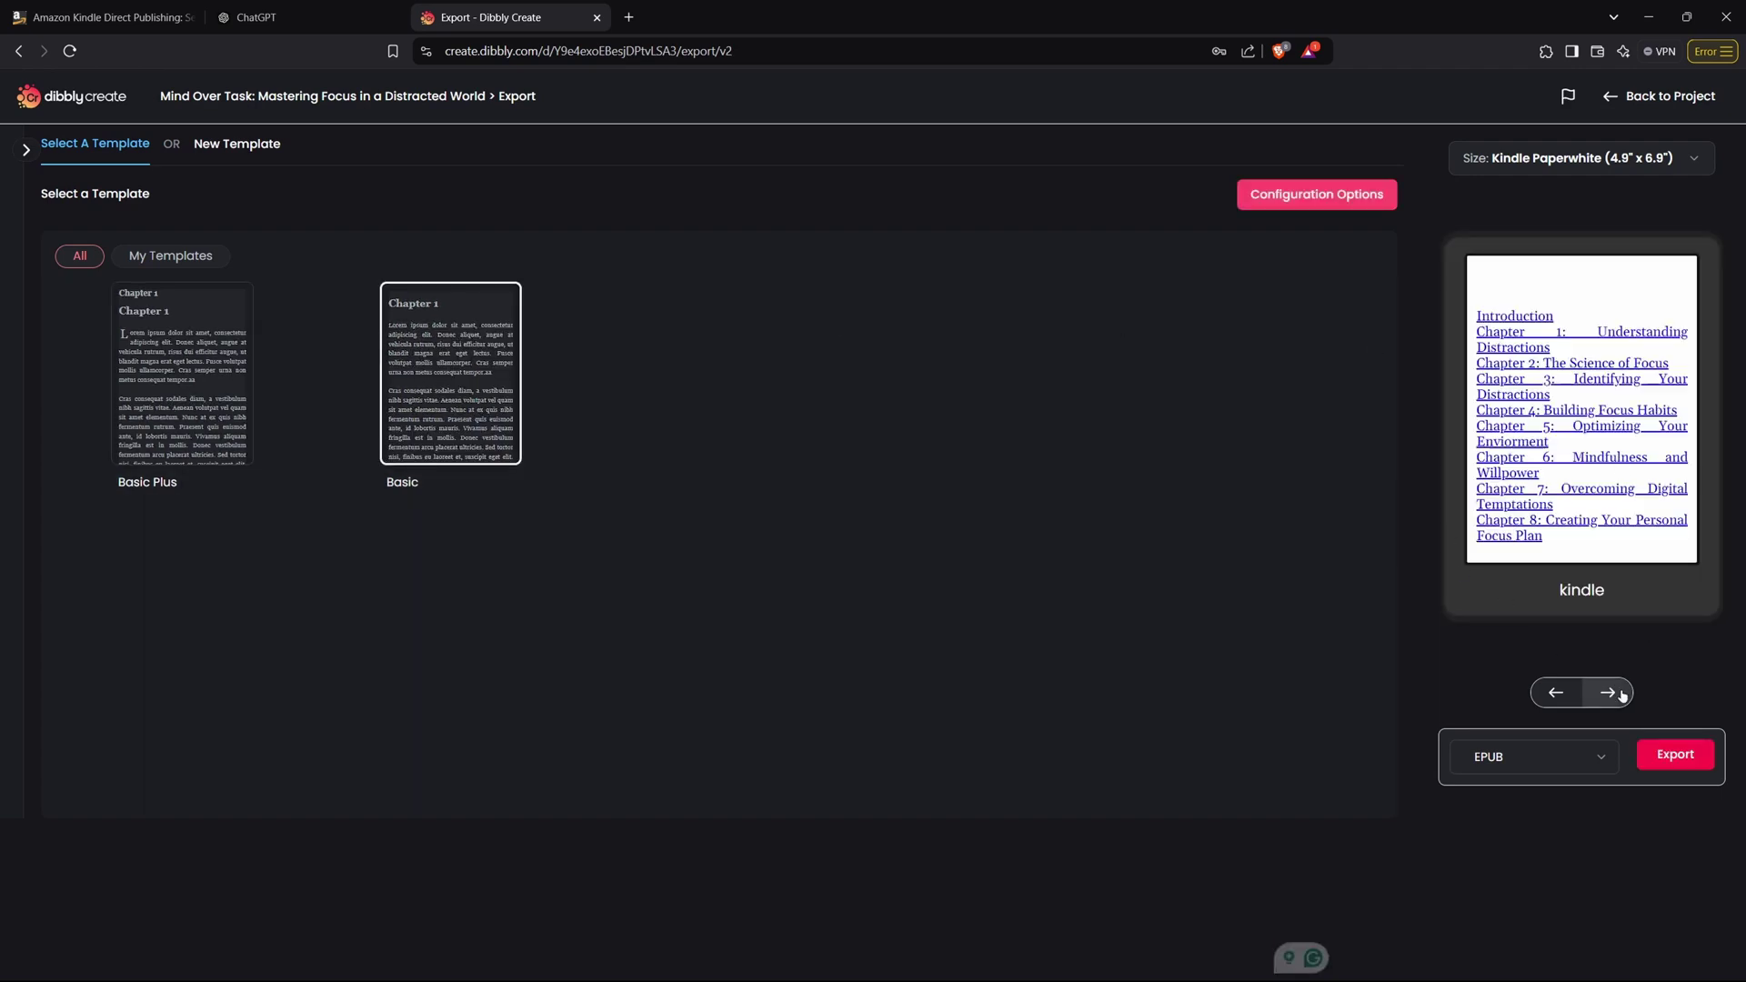
pyautogui.click(1615, 695)
pyautogui.click(1616, 696)
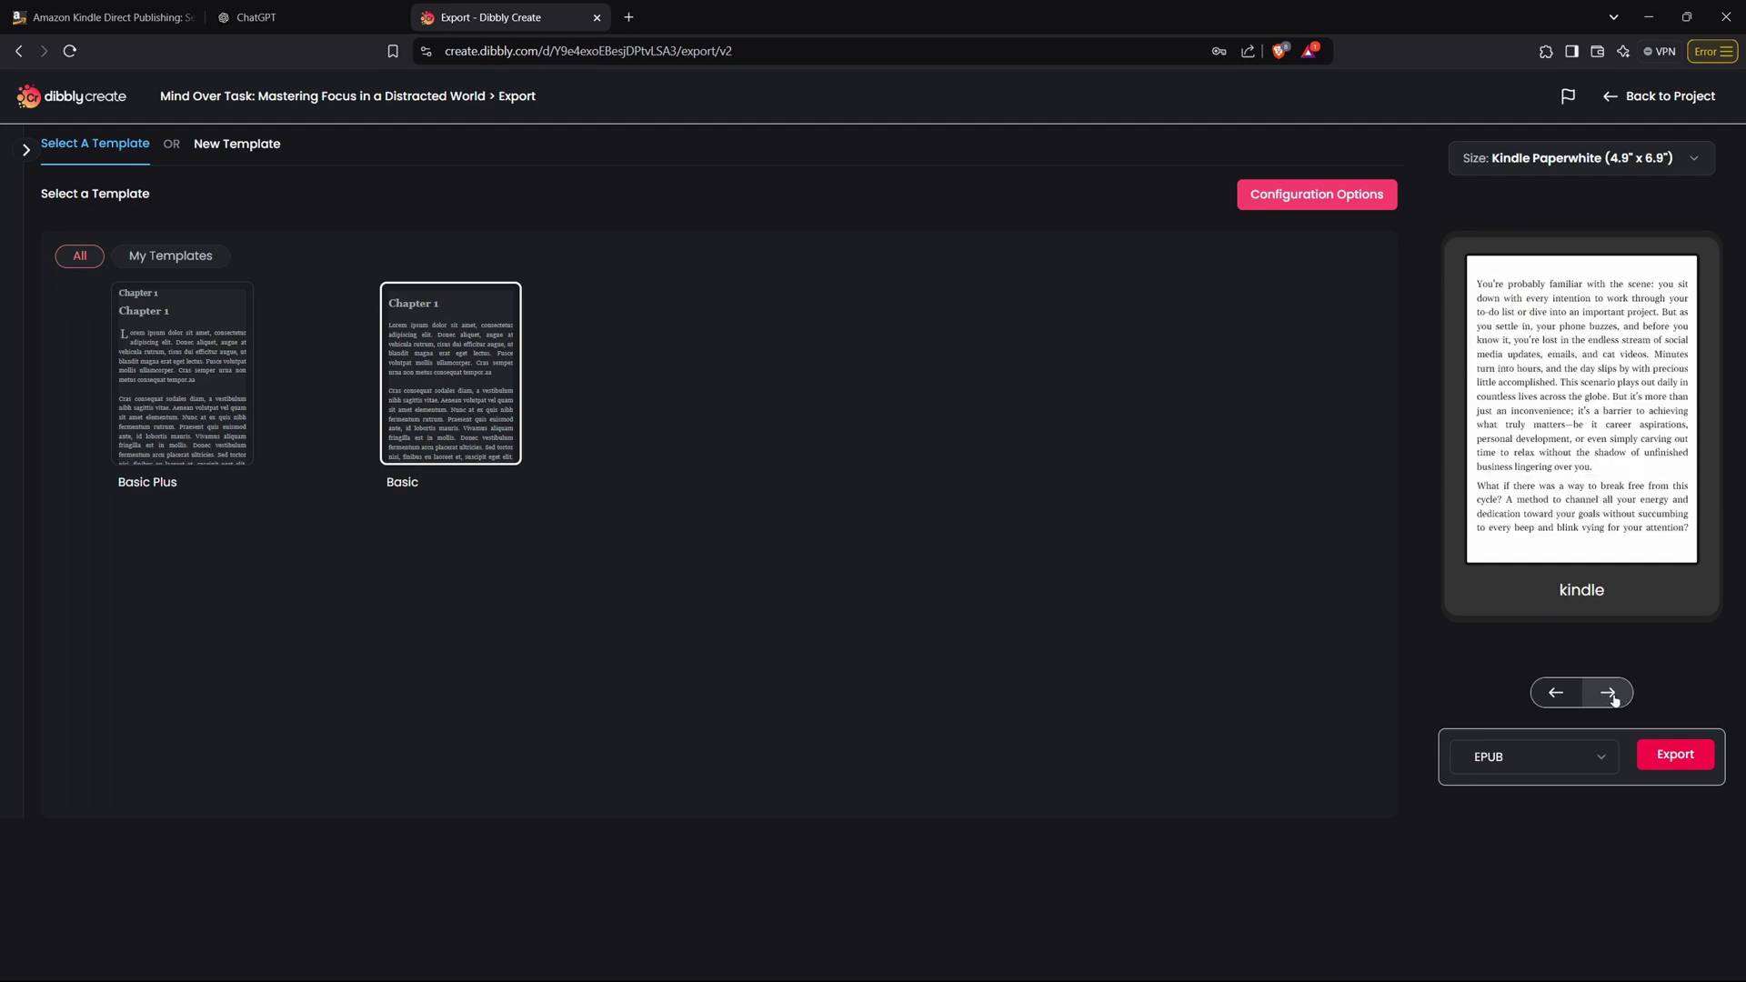
pyautogui.click(1615, 695)
pyautogui.click(1614, 695)
pyautogui.click(1614, 695)
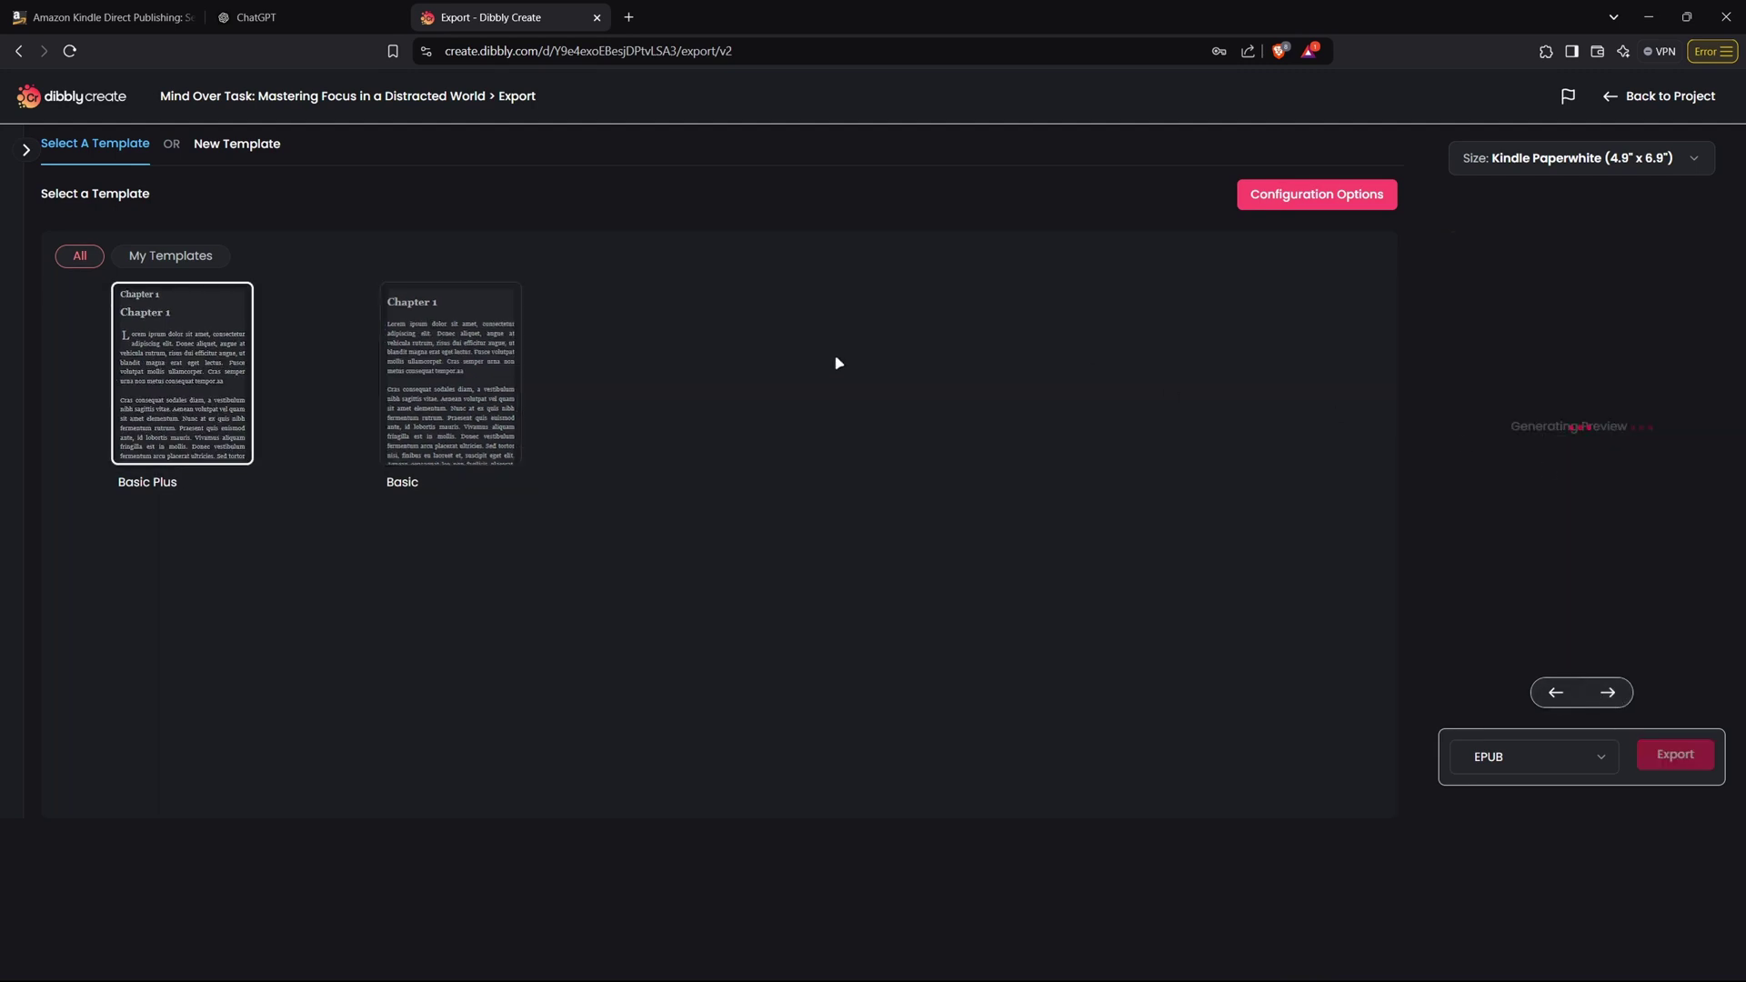
pyautogui.click(1612, 694)
pyautogui.click(1613, 695)
pyautogui.click(1612, 696)
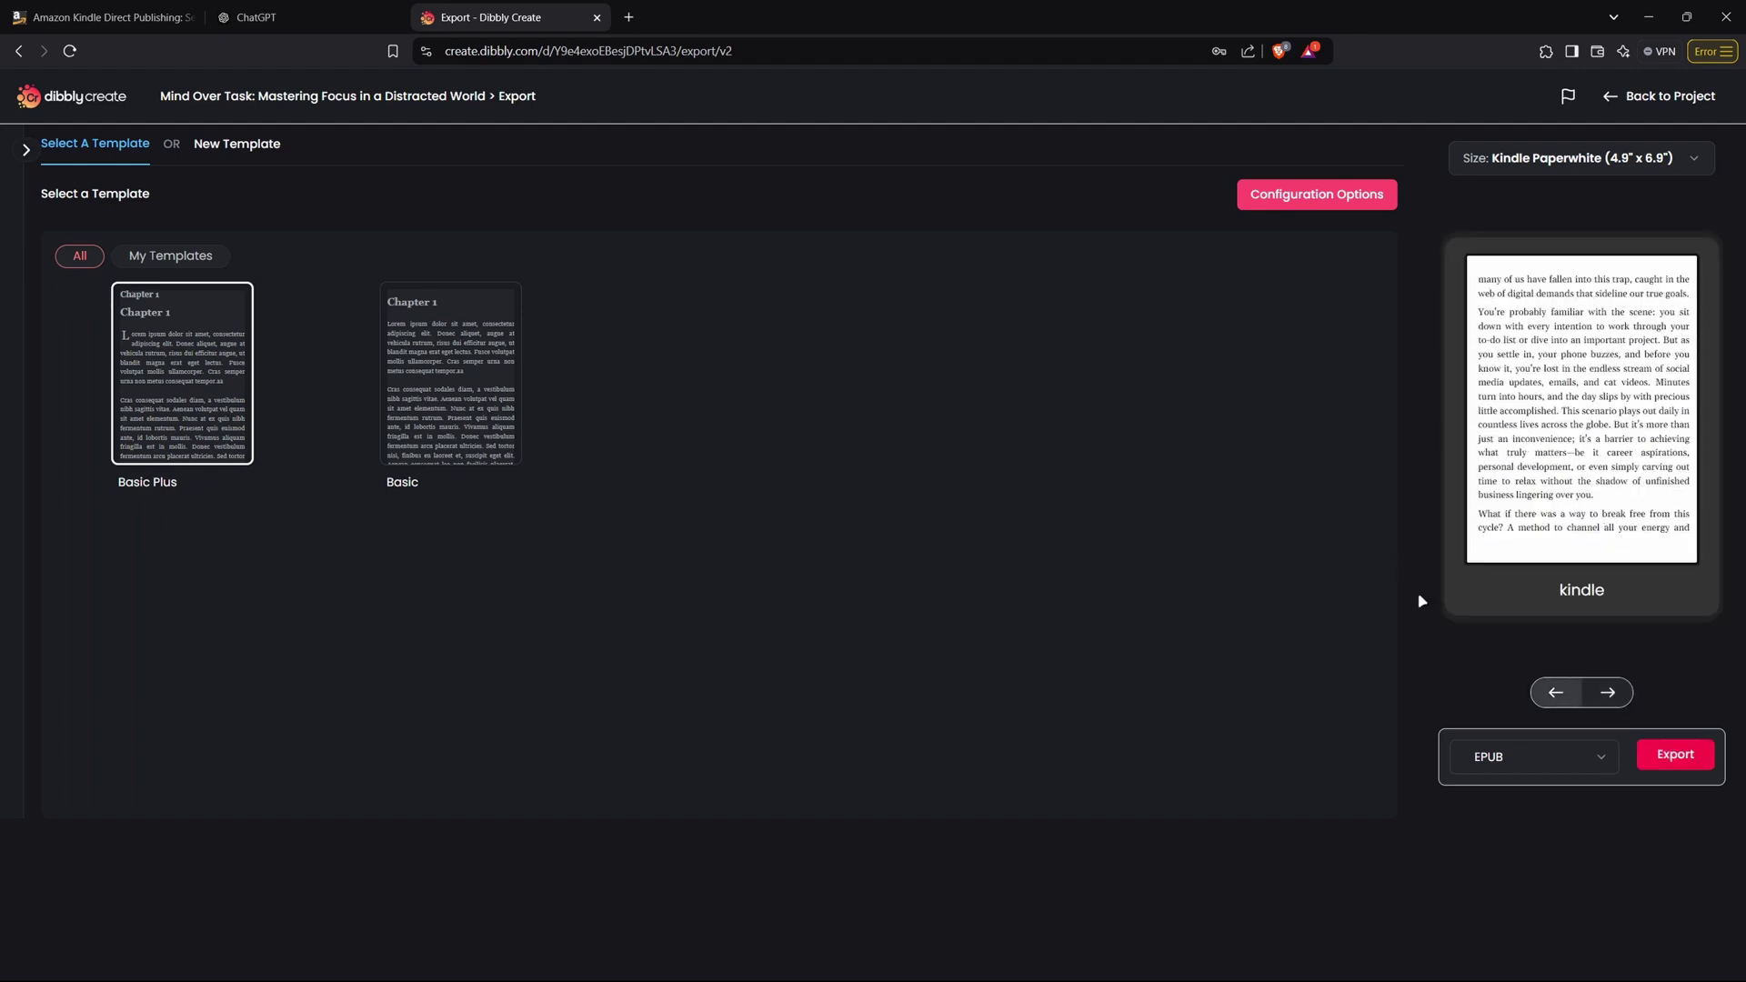
pyautogui.click(239, 146)
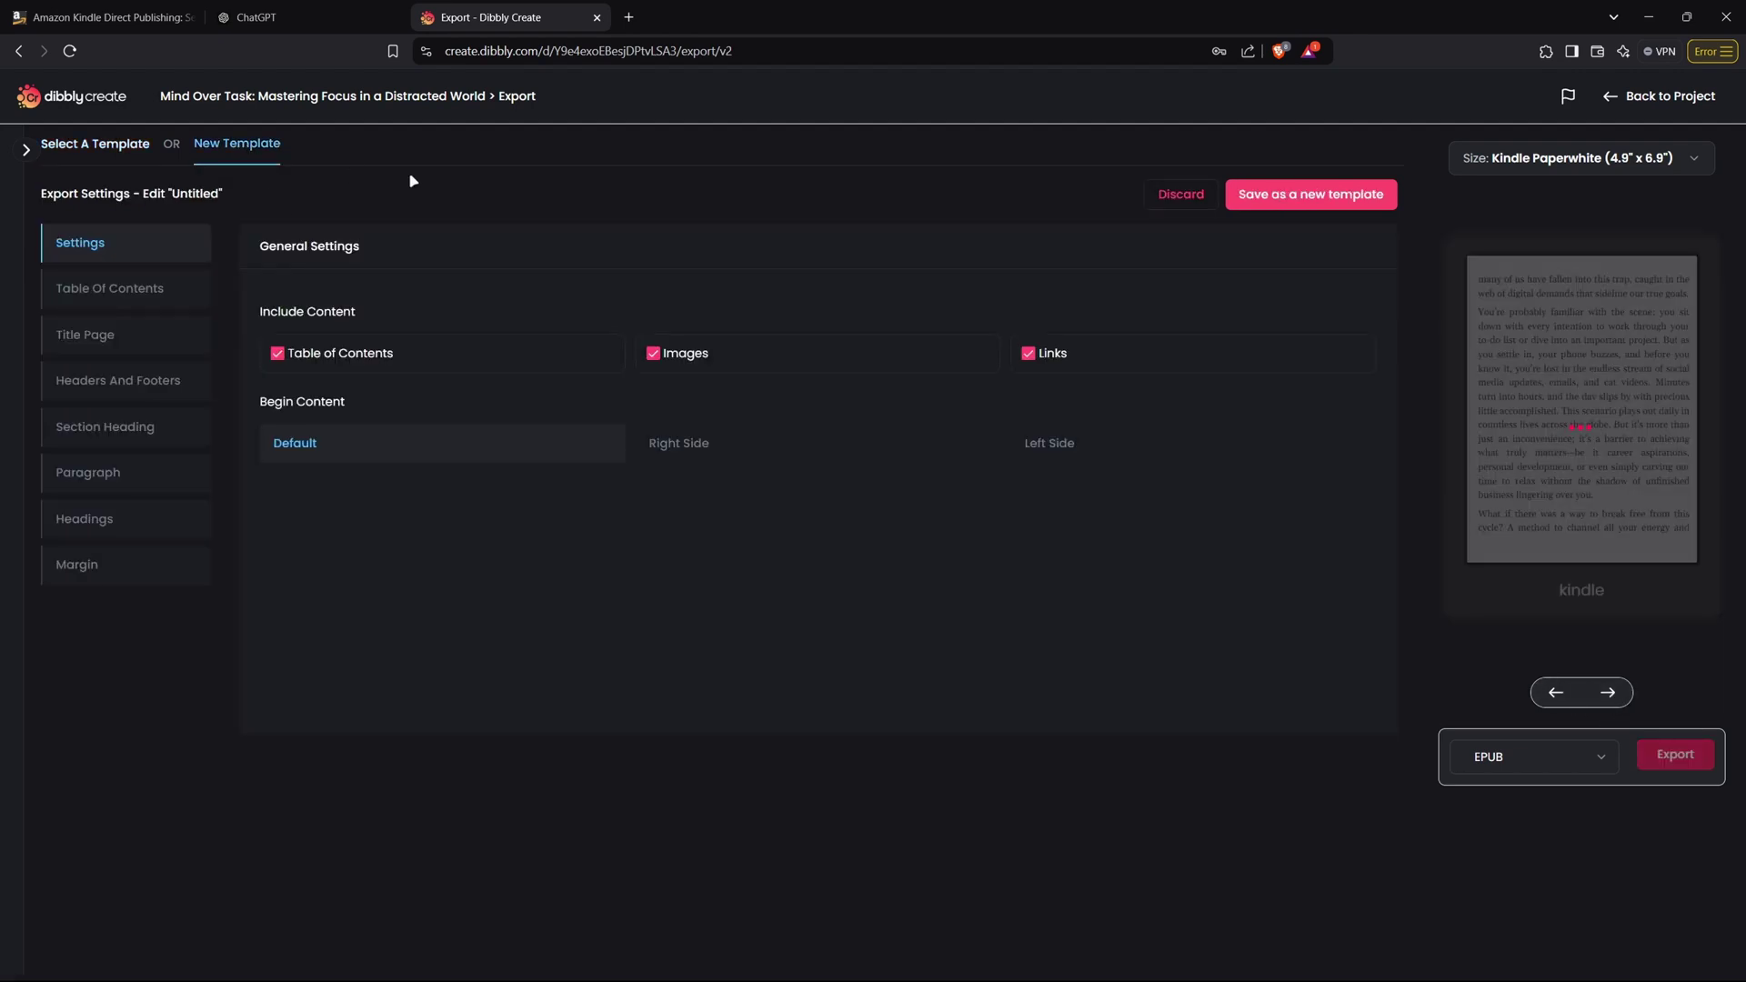
pyautogui.click(160, 288)
pyautogui.click(150, 329)
pyautogui.click(151, 397)
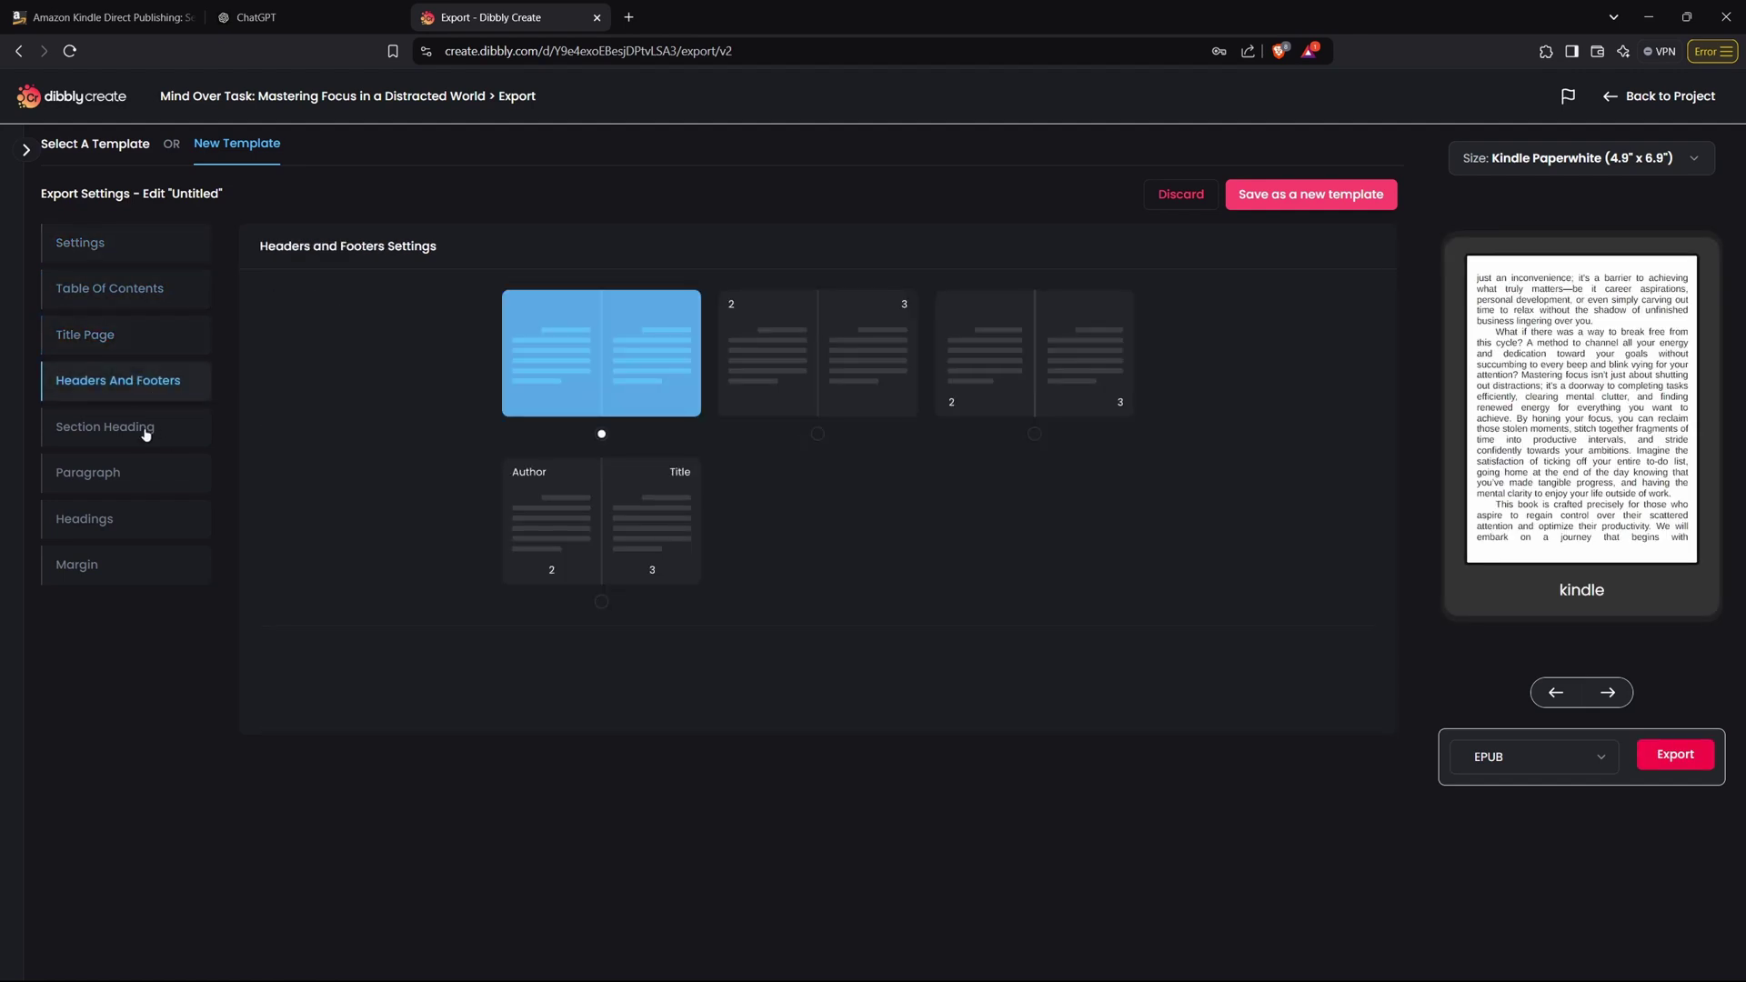
pyautogui.click(143, 430)
pyautogui.click(138, 478)
pyautogui.click(127, 527)
pyautogui.click(127, 569)
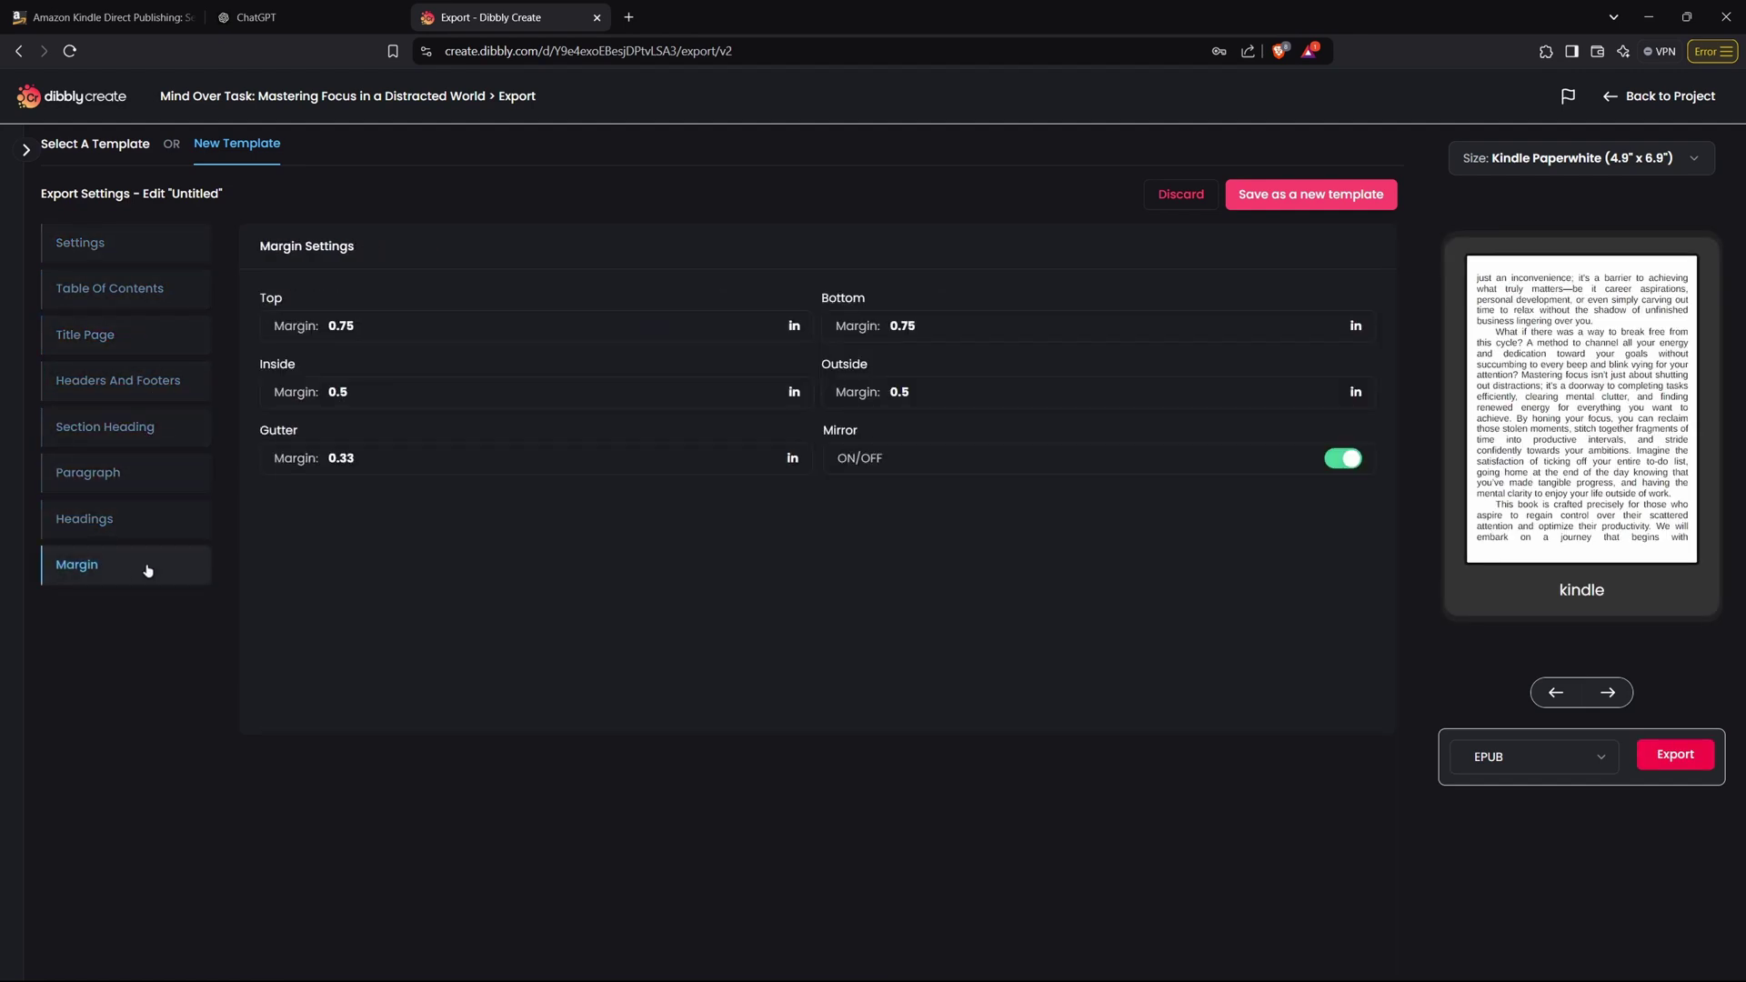
pyautogui.click(159, 520)
pyautogui.click(130, 338)
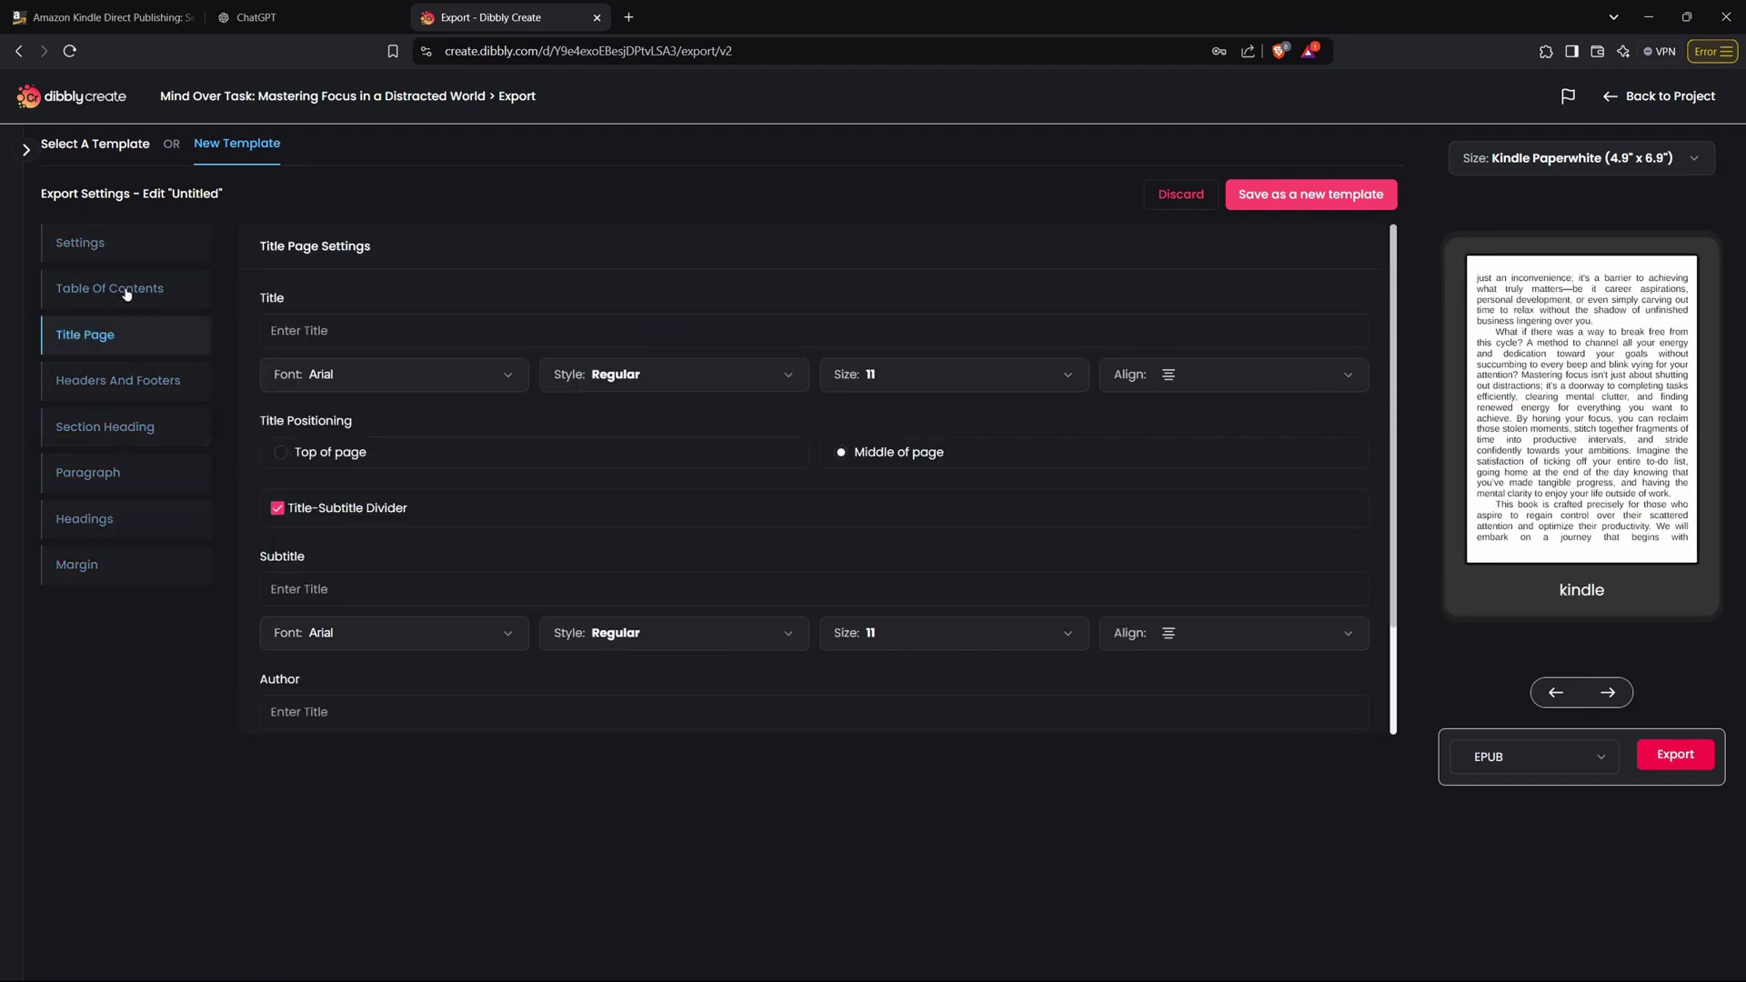
pyautogui.click(126, 251)
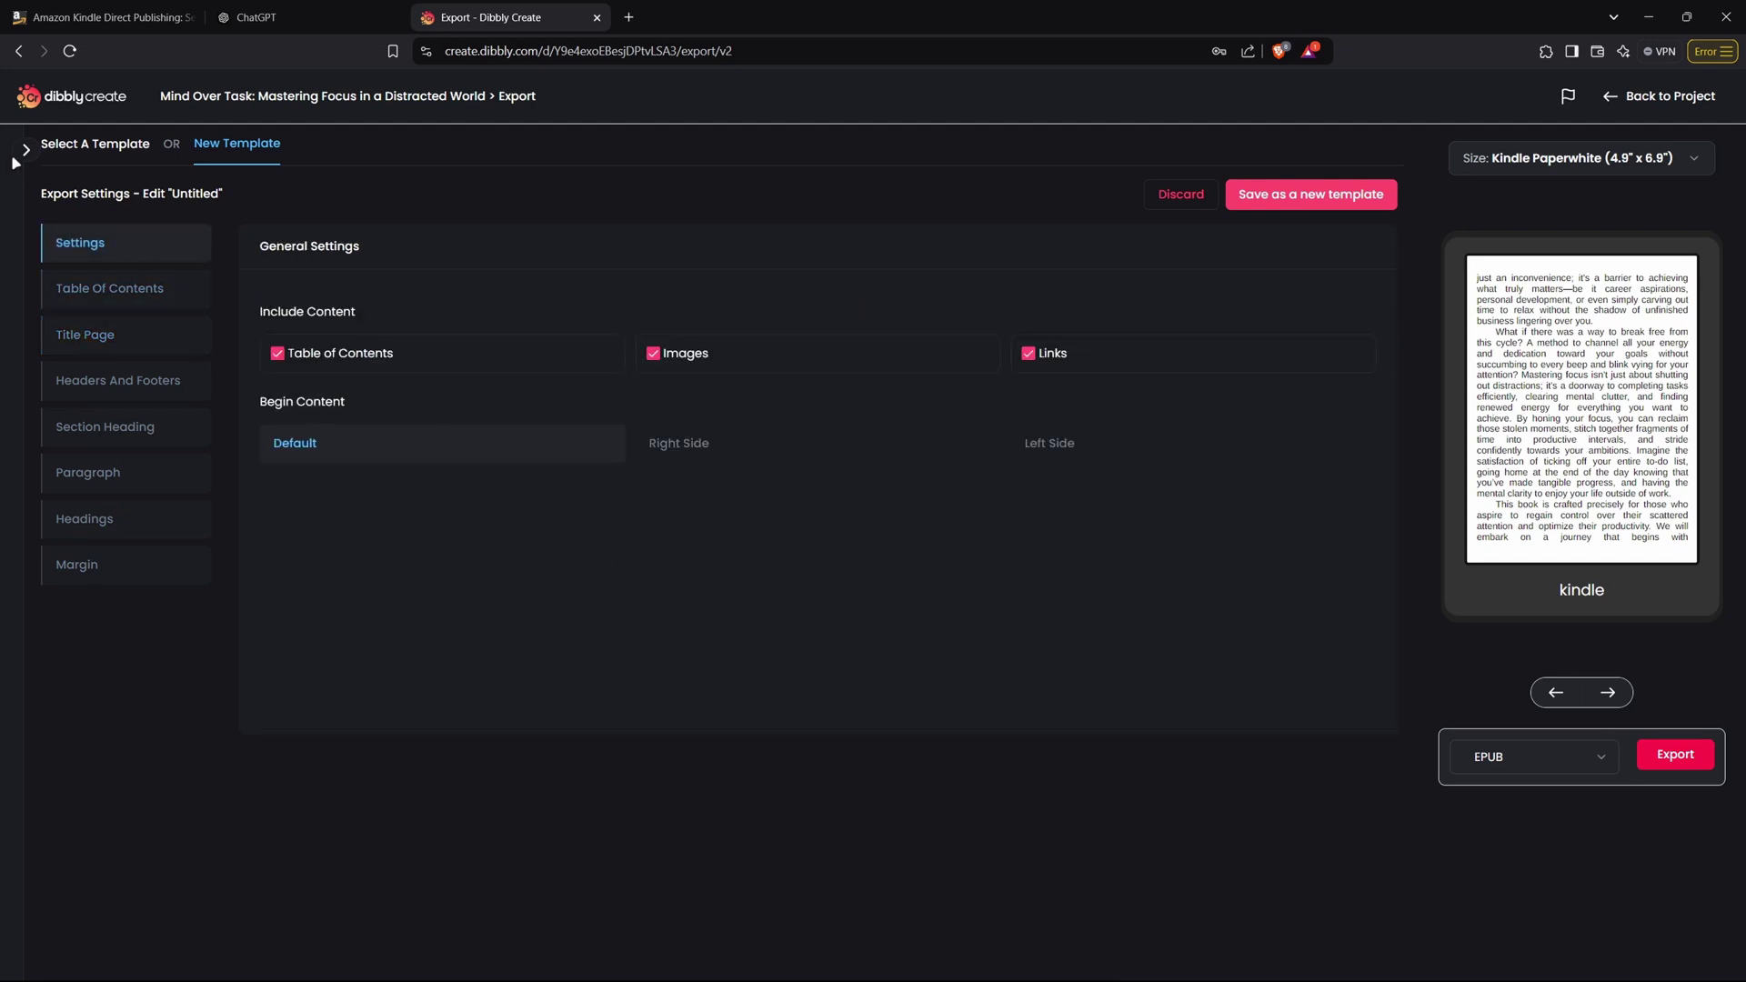
pyautogui.click(100, 289)
pyautogui.click(127, 382)
pyautogui.click(114, 473)
pyautogui.click(114, 563)
pyautogui.click(87, 335)
pyautogui.click(349, 332)
pyautogui.scroll(-2, 347, 589)
pyautogui.click(348, 577)
pyautogui.scroll(2, 349, 577)
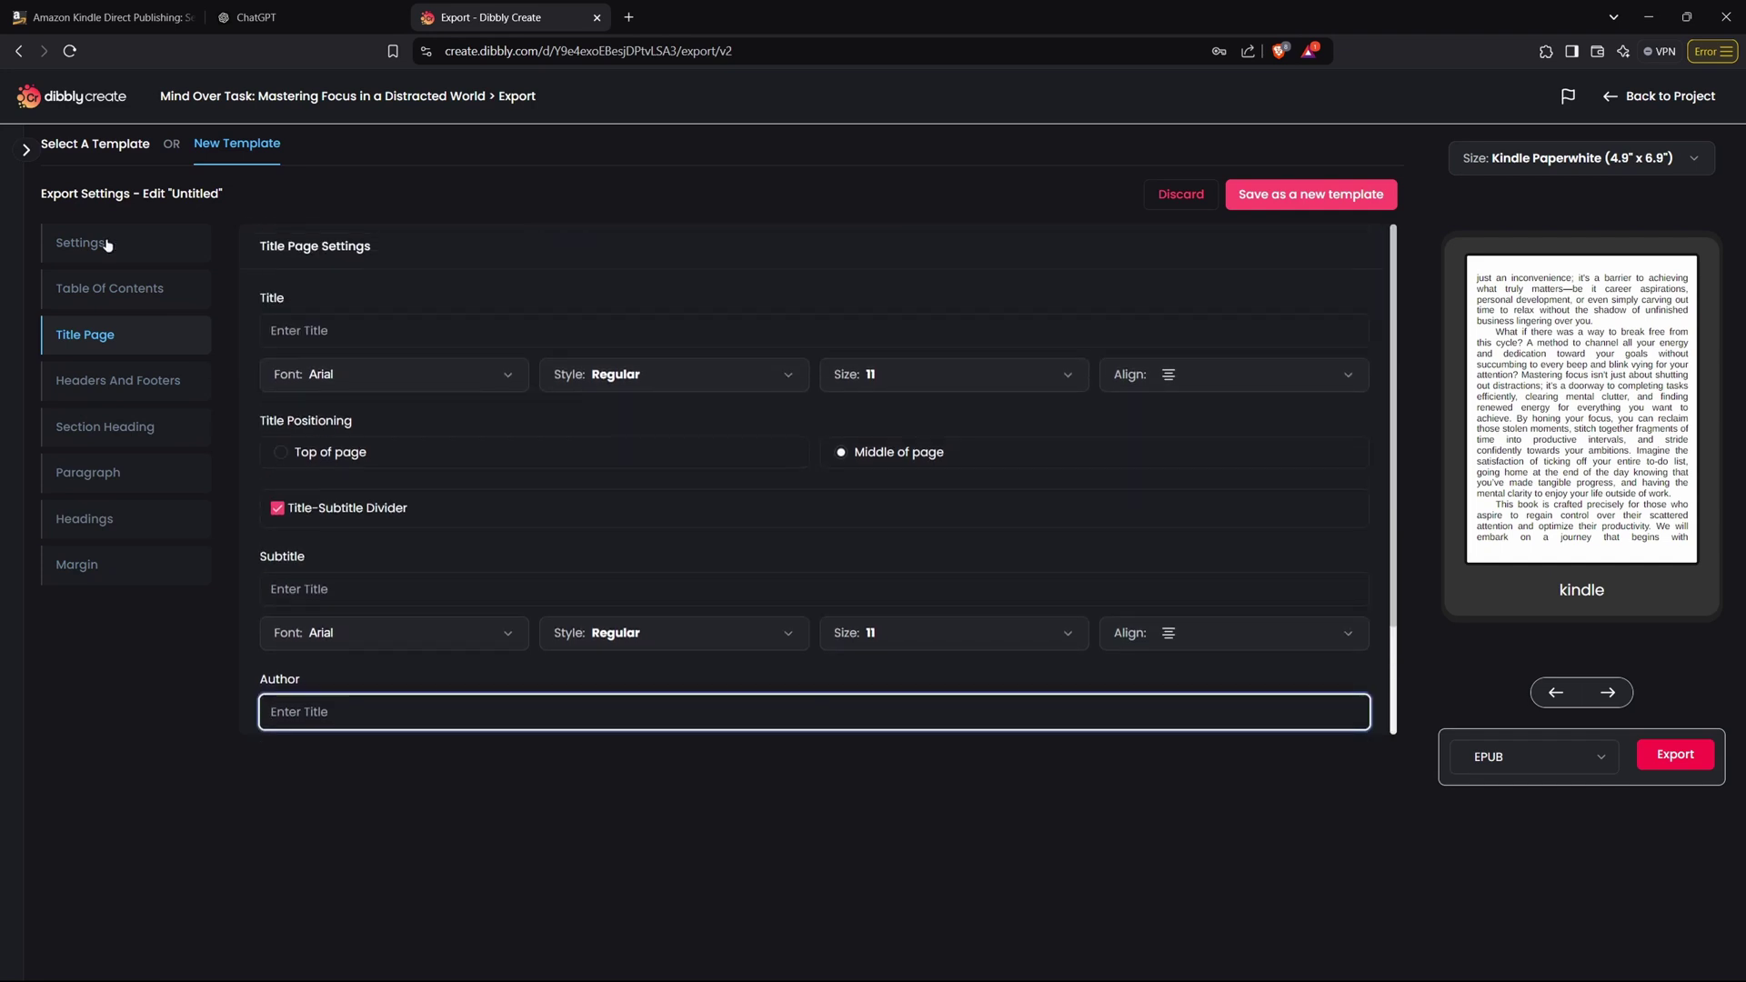
pyautogui.click(82, 148)
pyautogui.click(416, 408)
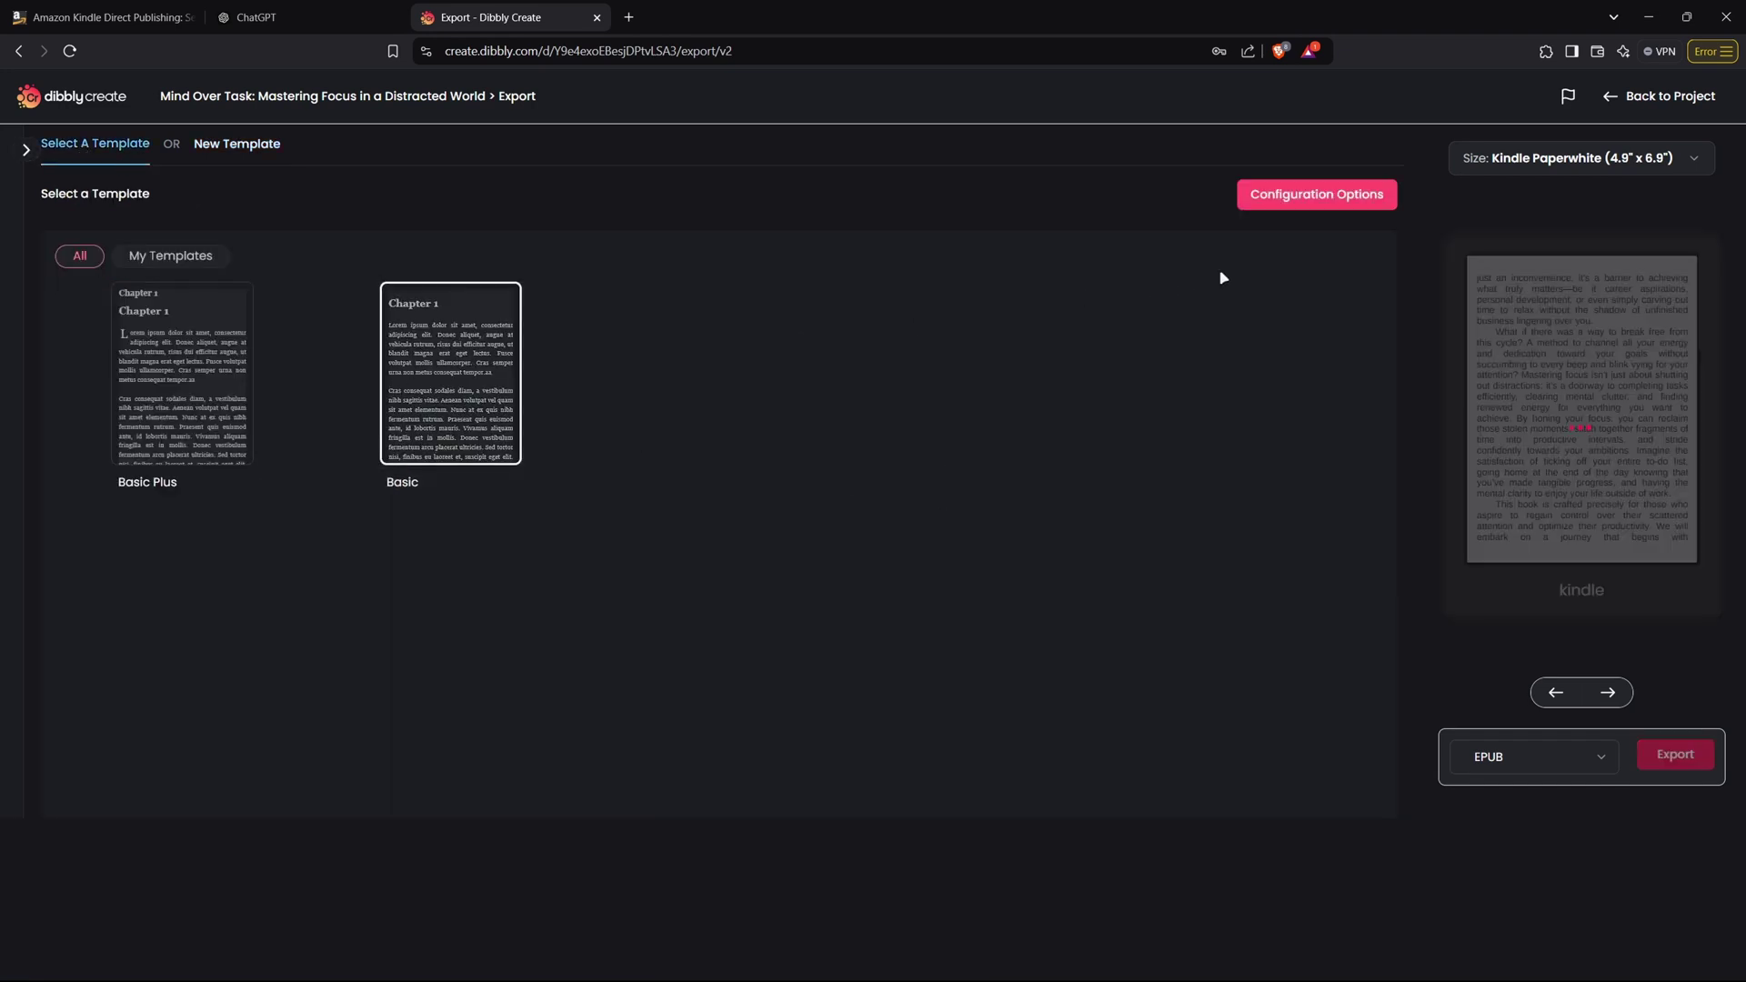
# On the Basic template's title page, enter title 'Mind Over Task: Mastering Focus in a Distracted World' and the author name.
pyautogui.click(1317, 195)
pyautogui.click(103, 337)
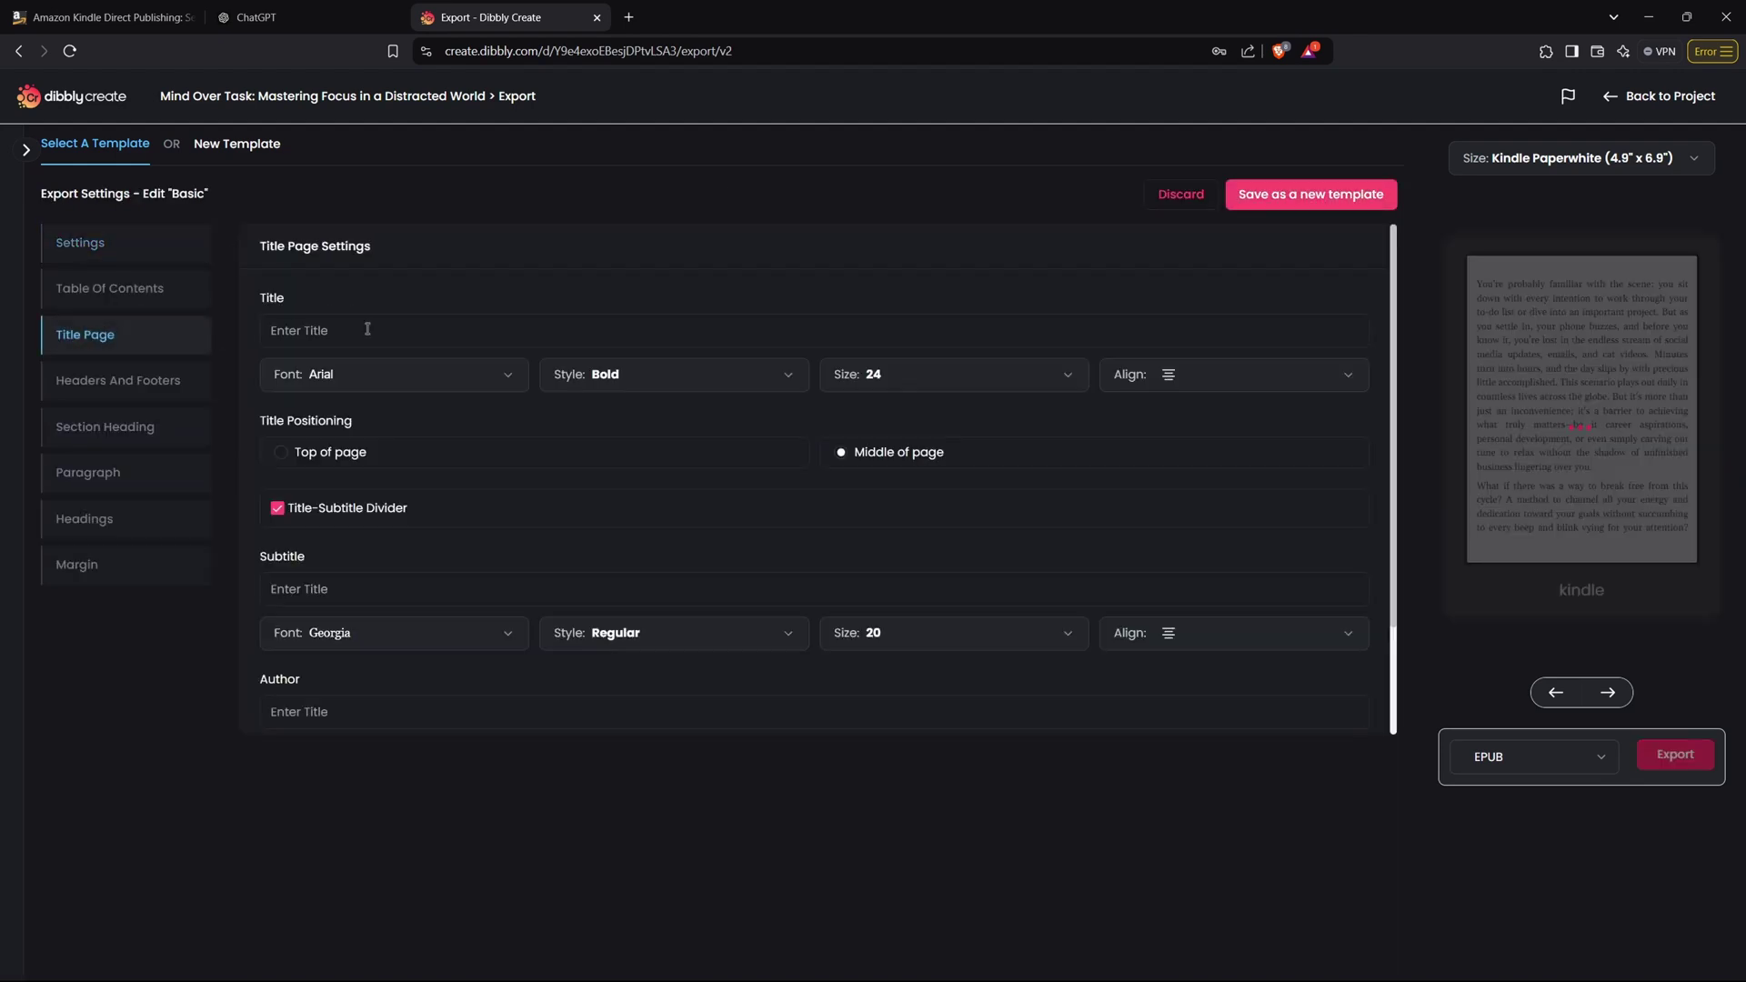
pyautogui.click(392, 327)
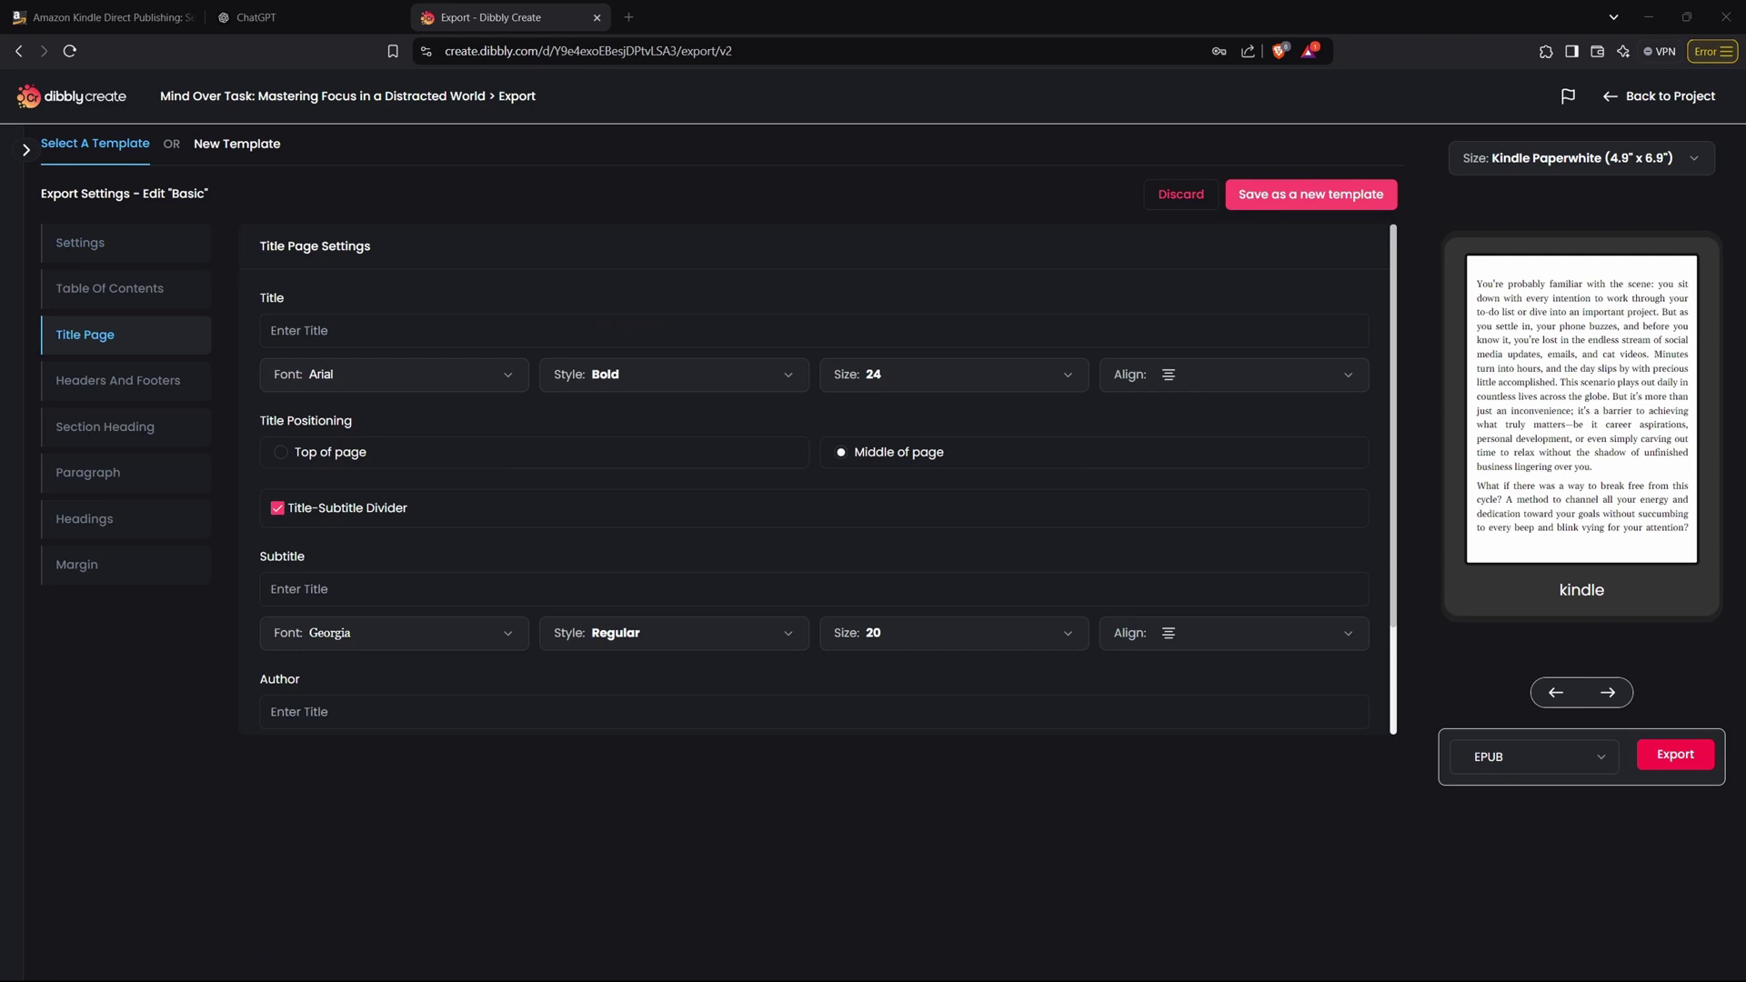
pyautogui.click(355, 331)
pyautogui.write('Mind Over Task: Mastering Focus in a Distracted World')
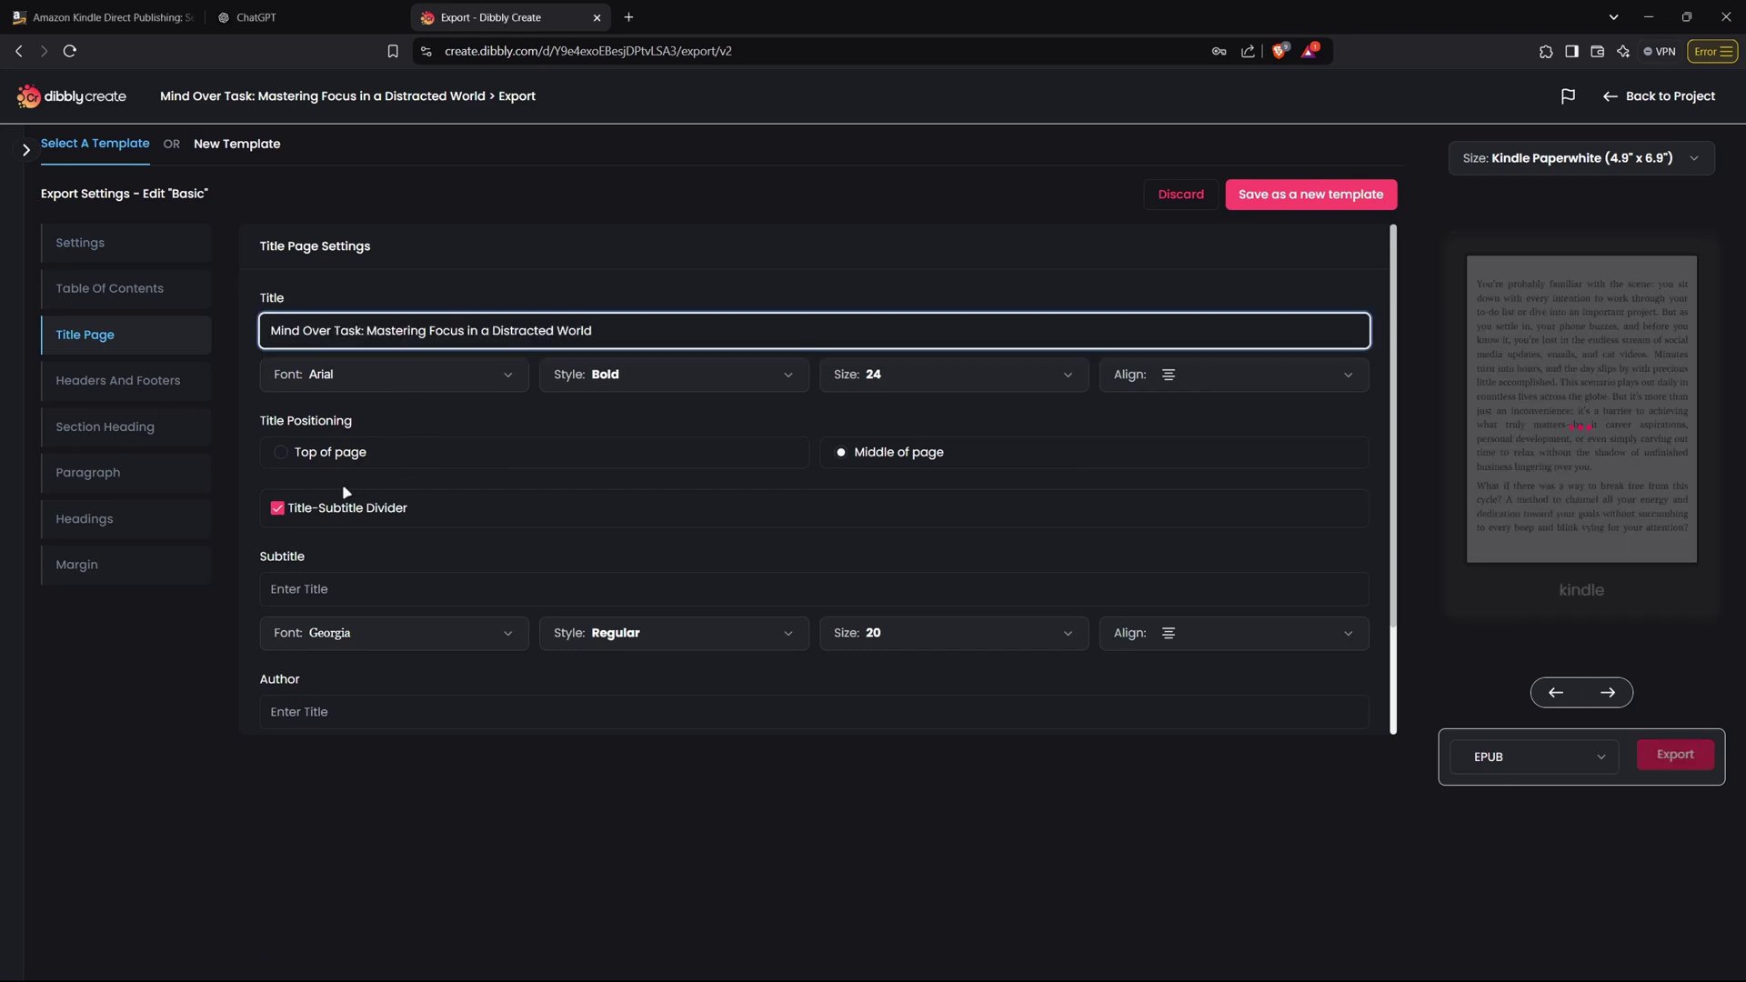
pyautogui.click(309, 705)
pyautogui.write('EncodeXP')
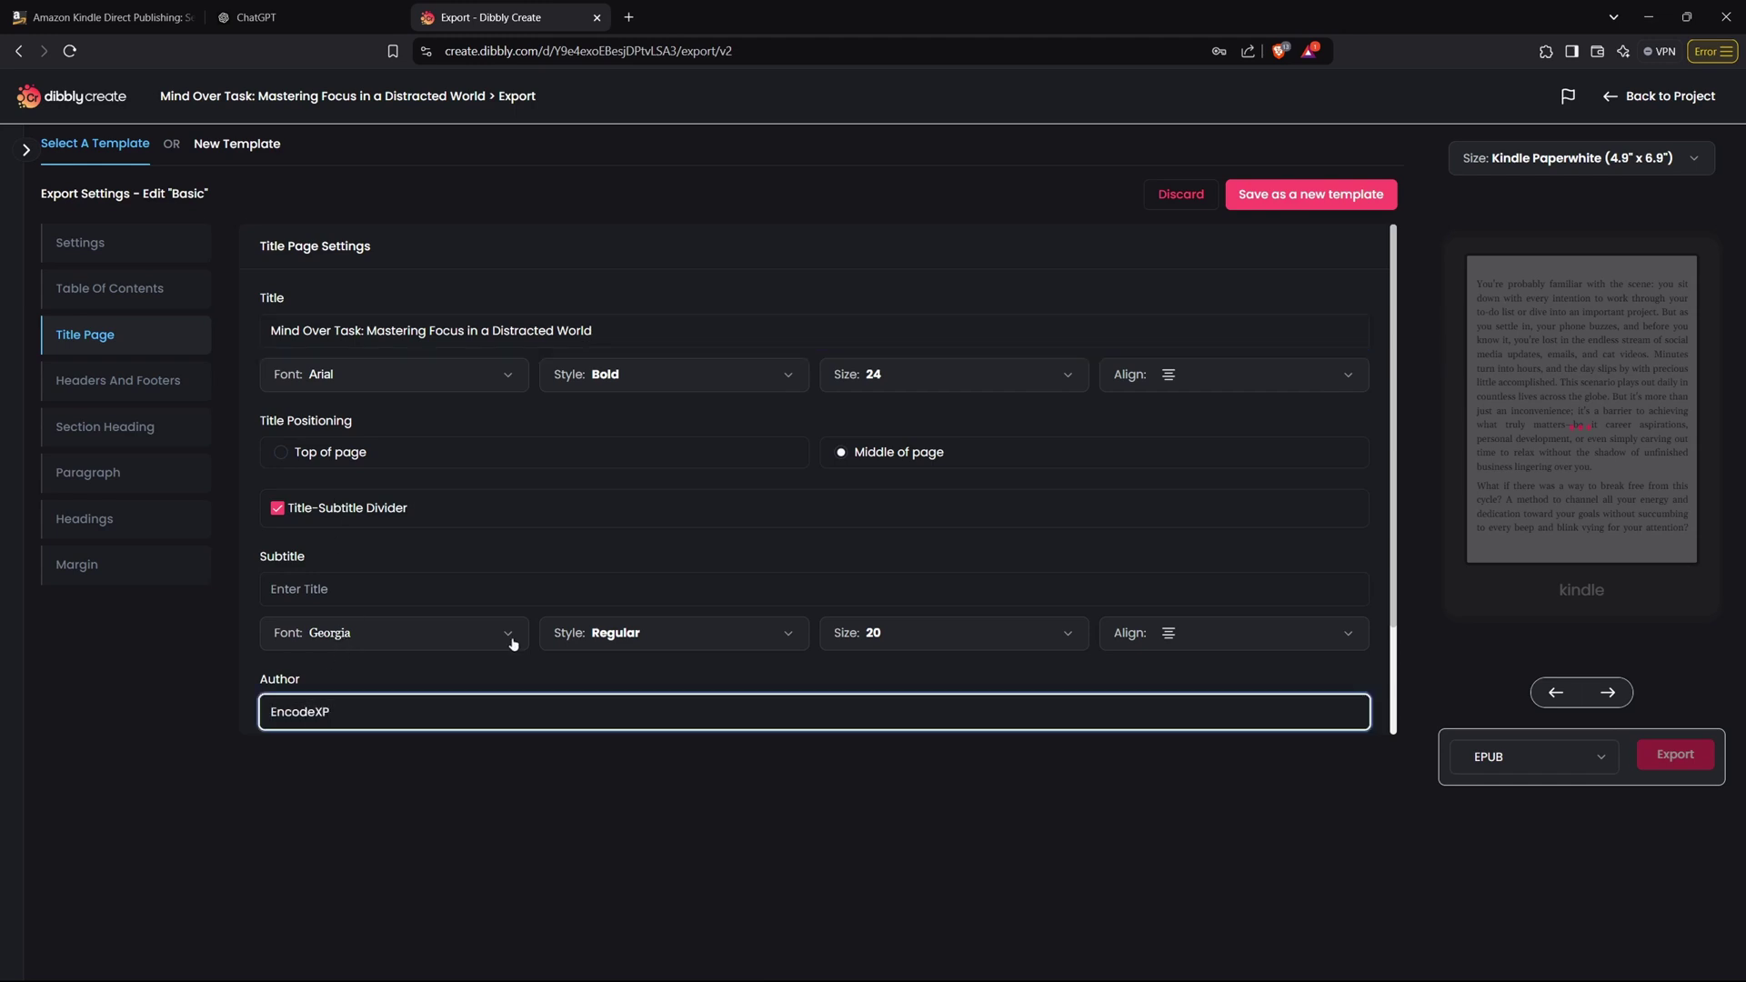
pyautogui.scroll(-2, 514, 644)
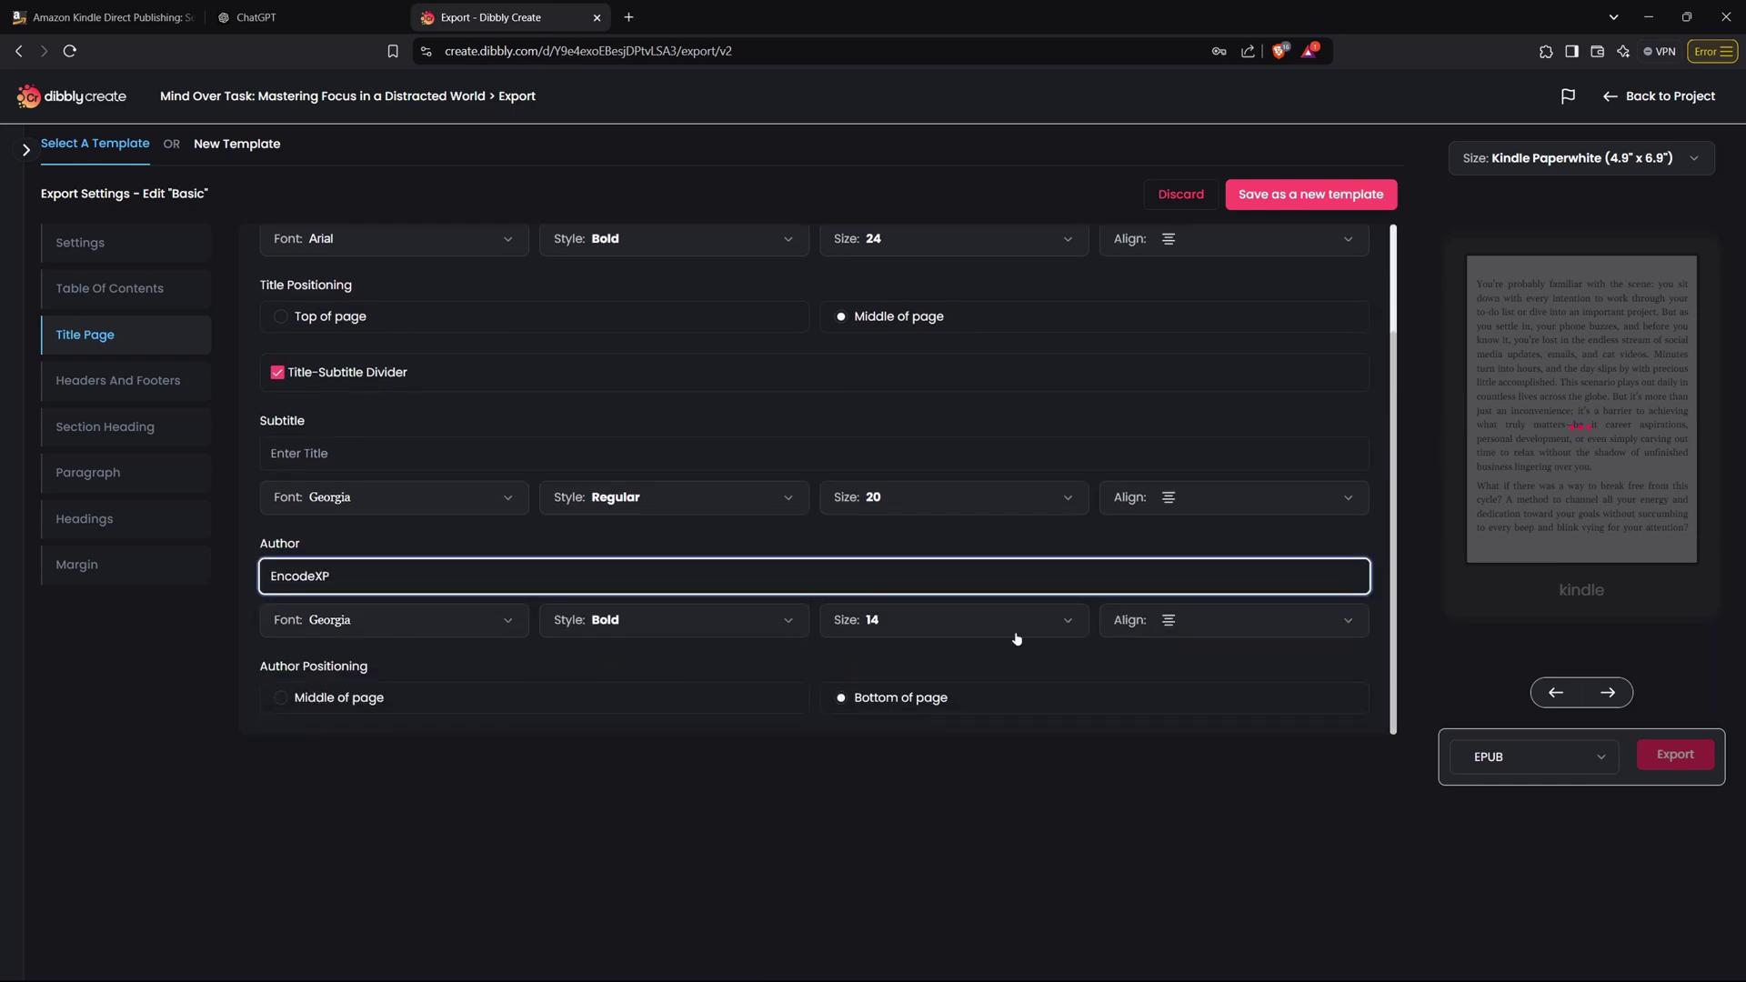
pyautogui.scroll(2, 473, 629)
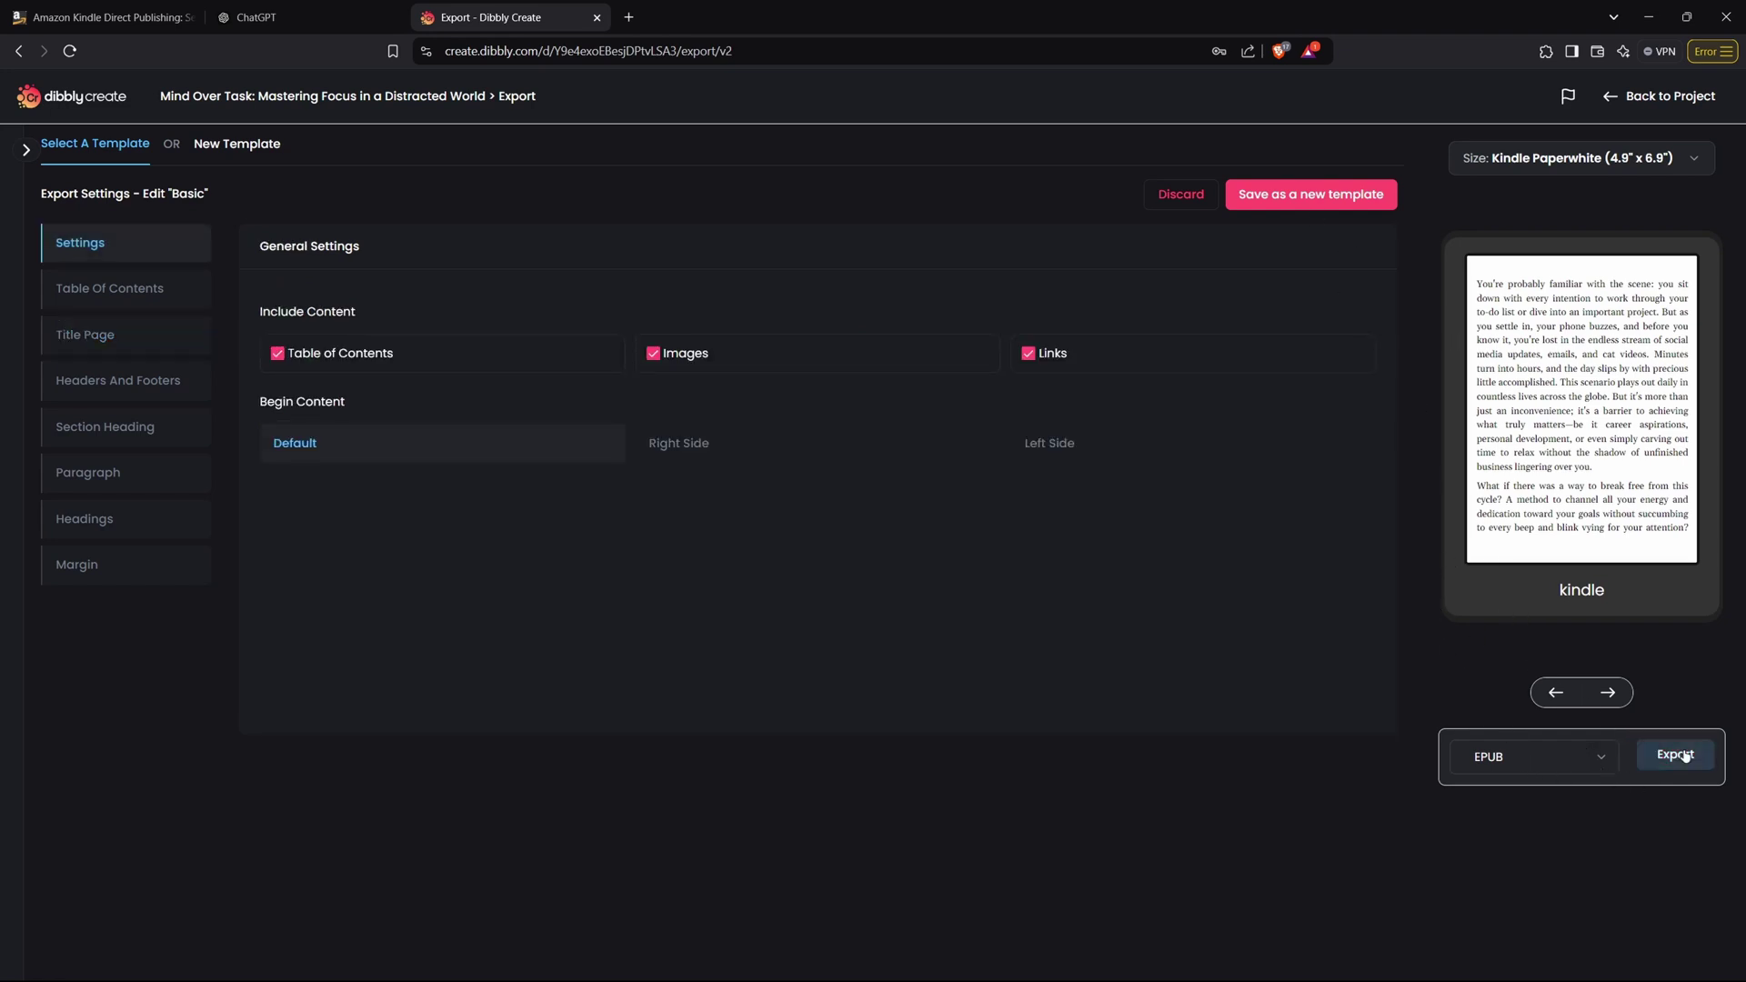
# Switch the export format to PDF and page through the preview to Chapter 1.
pyautogui.click(1597, 762)
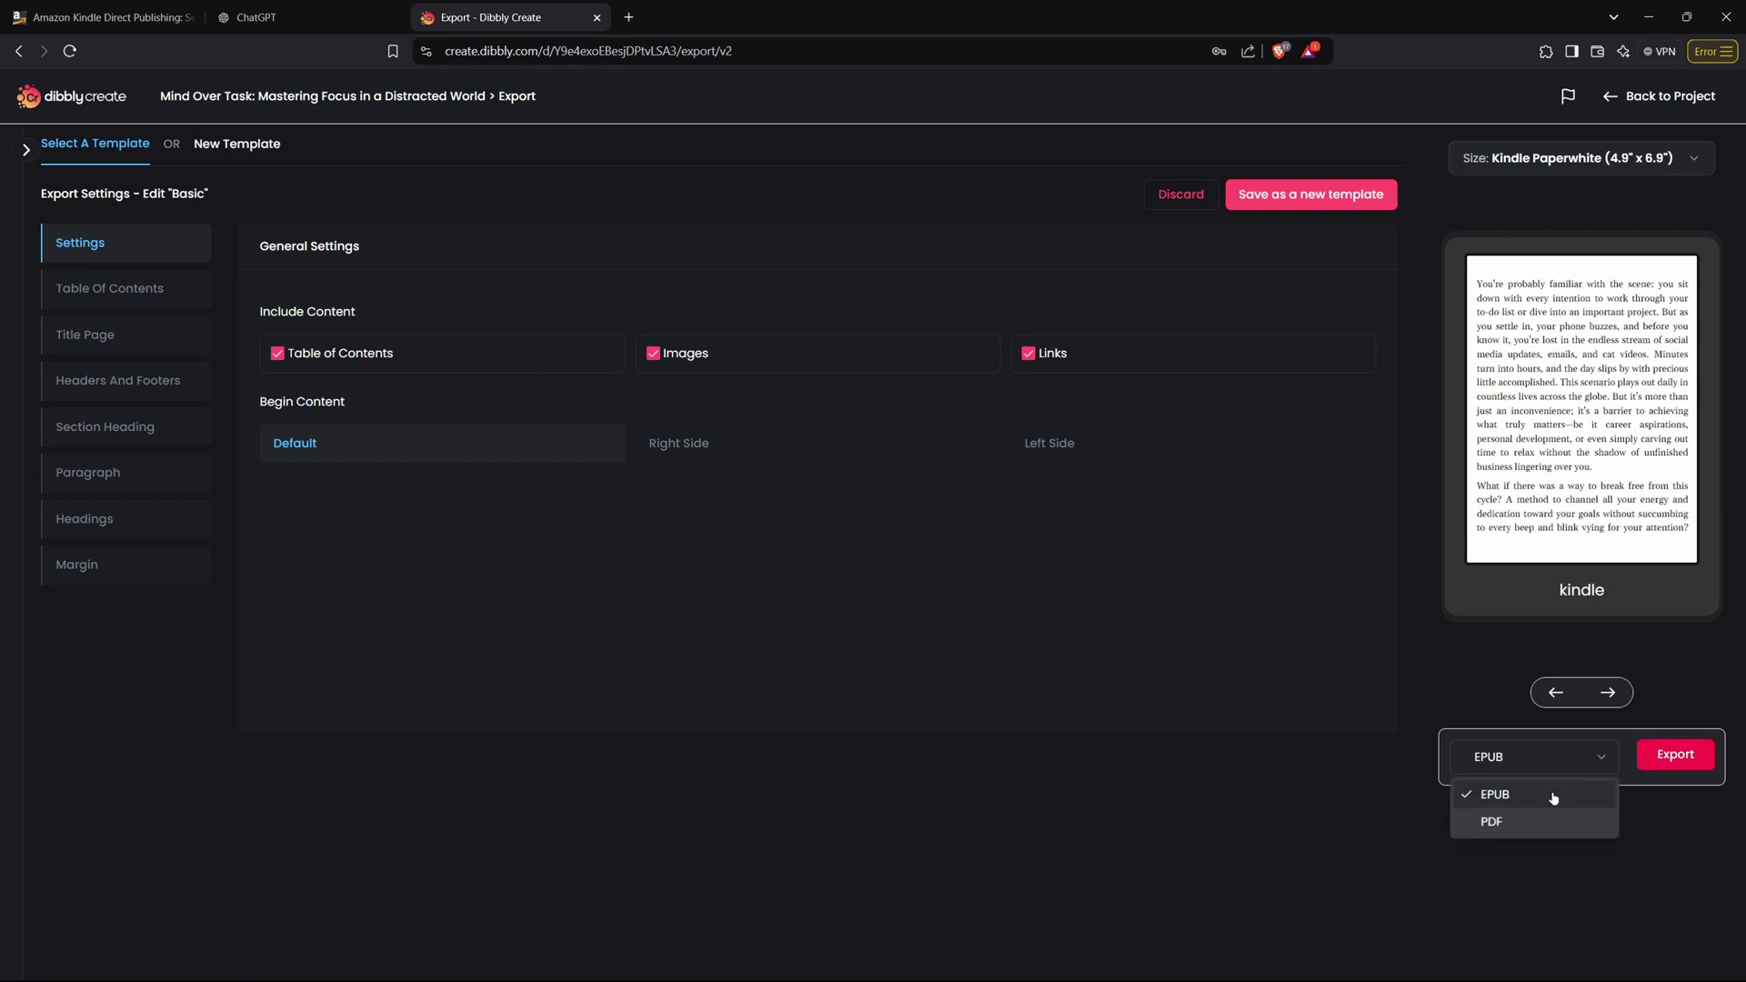
pyautogui.click(1490, 823)
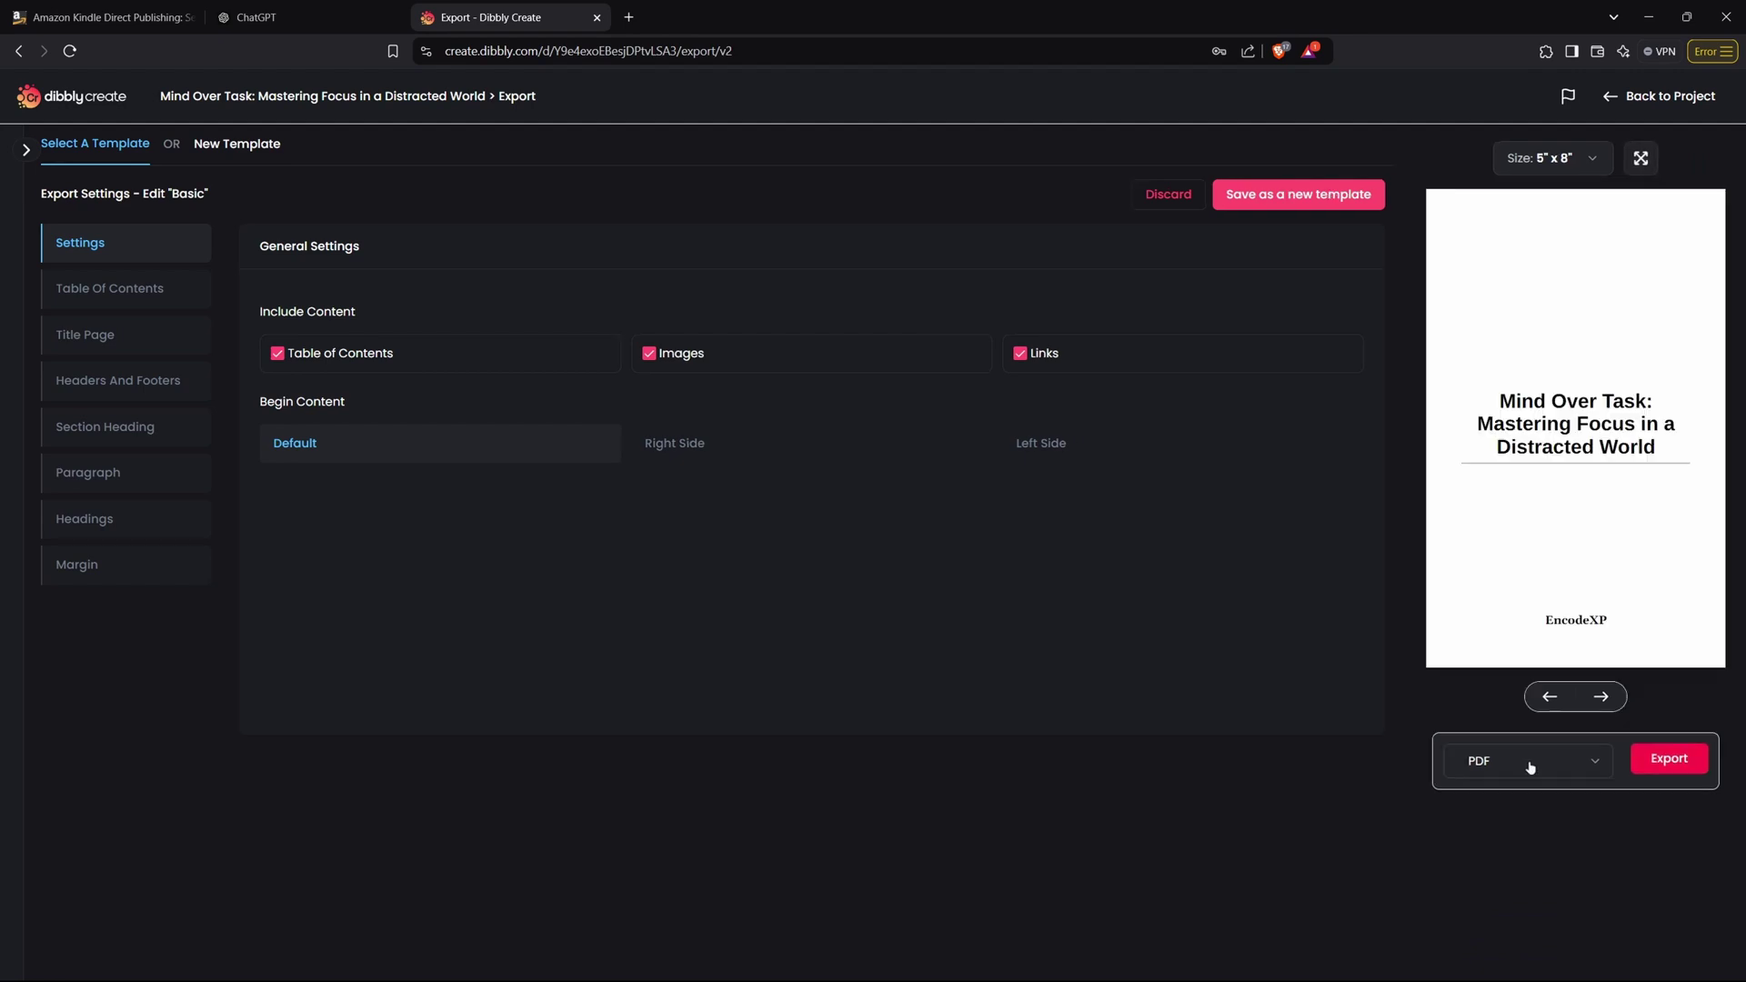
pyautogui.click(1614, 702)
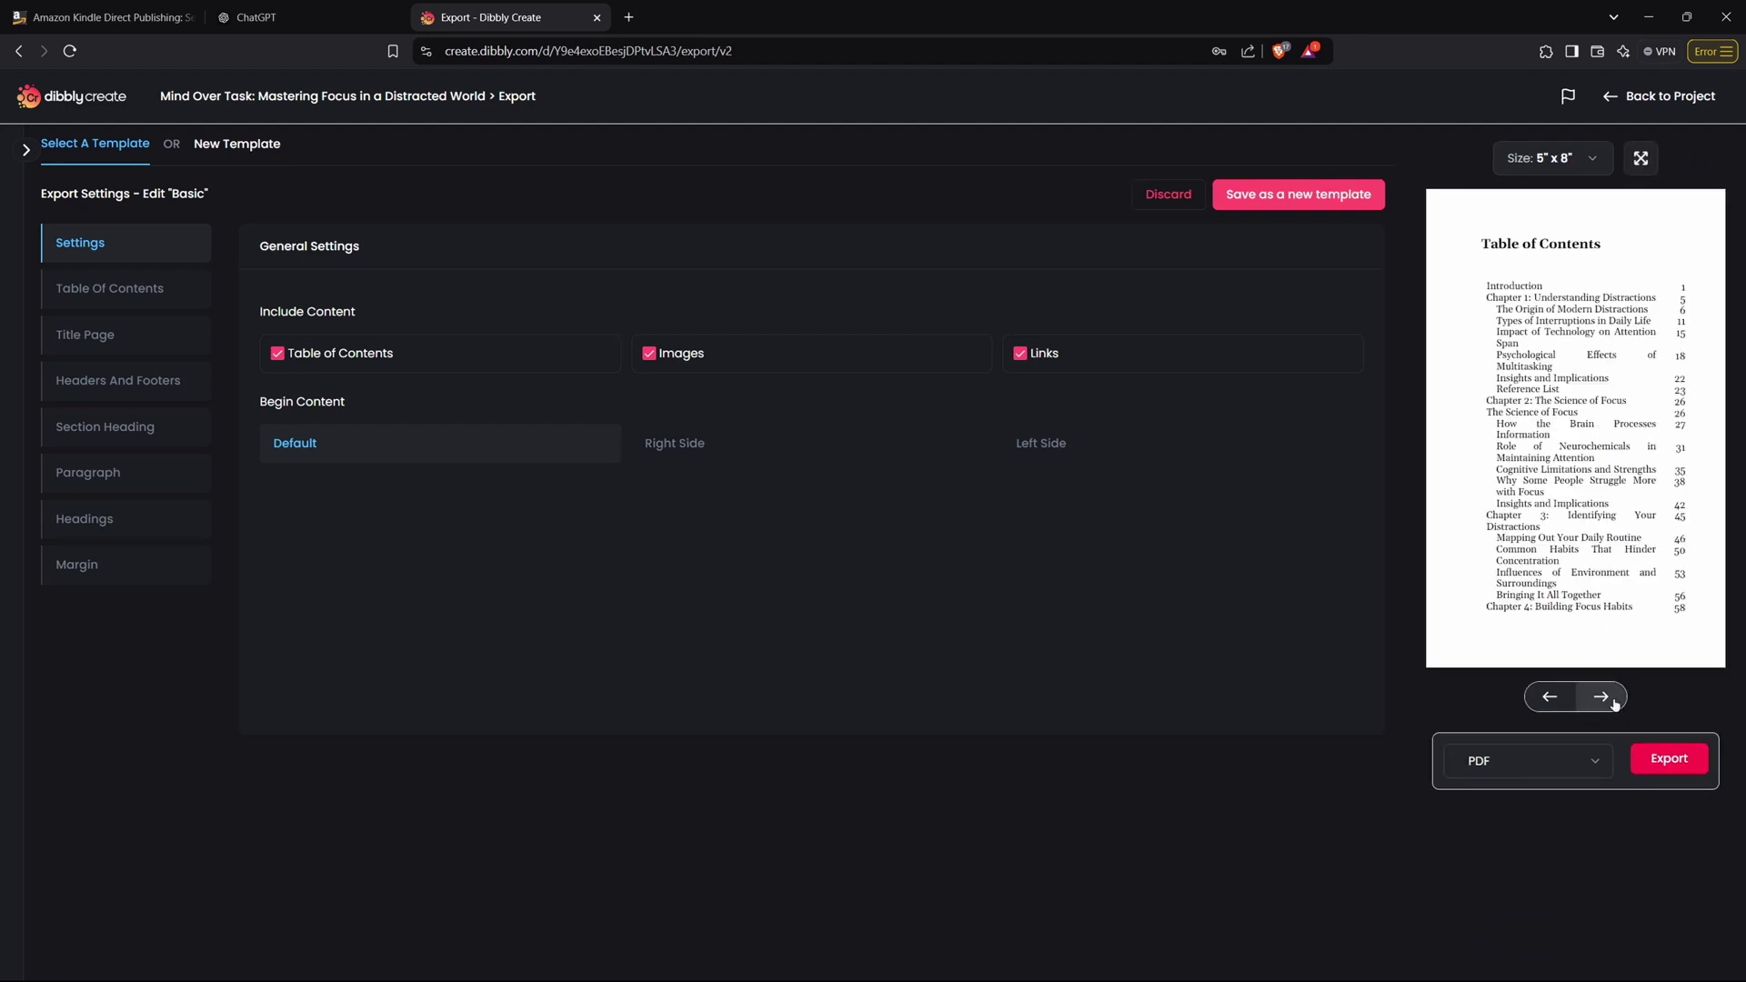
pyautogui.click(1613, 702)
pyautogui.click(1614, 702)
pyautogui.click(1613, 703)
pyautogui.click(1613, 702)
pyautogui.click(1613, 703)
pyautogui.click(1612, 703)
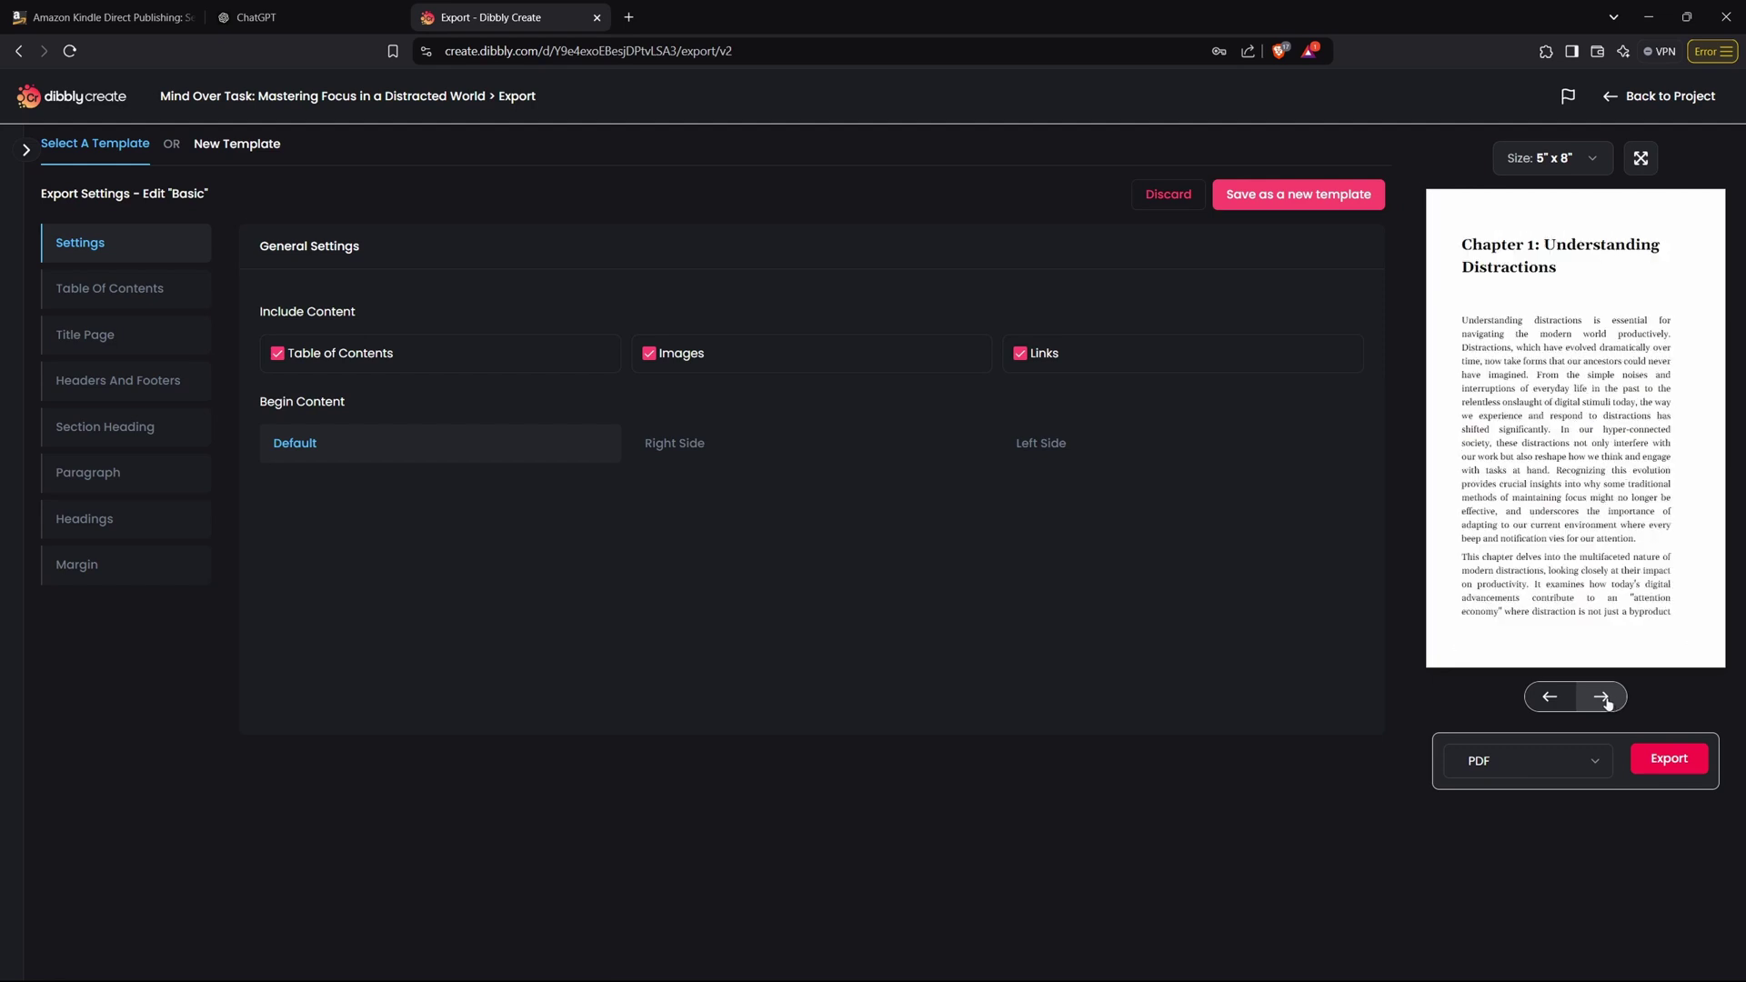
# Export the book as EPUB into Downloads, then go to the Amazon KDP tab.
pyautogui.click(1593, 773)
pyautogui.click(1486, 800)
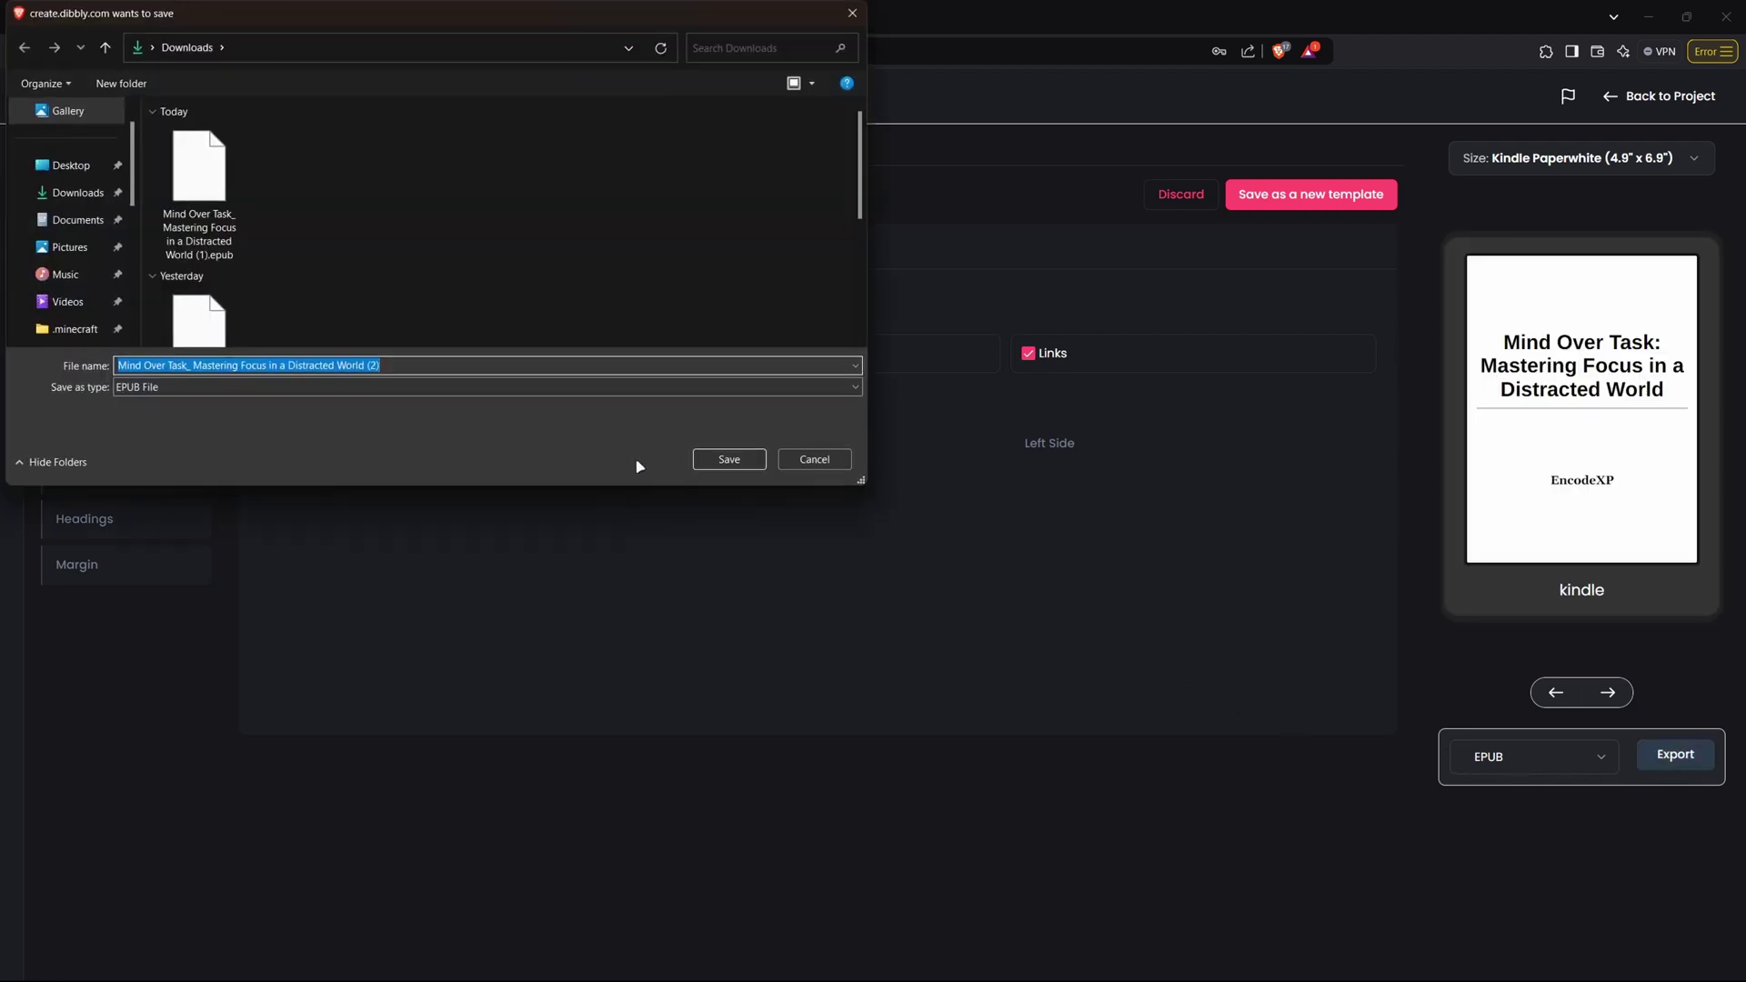
pyautogui.click(727, 459)
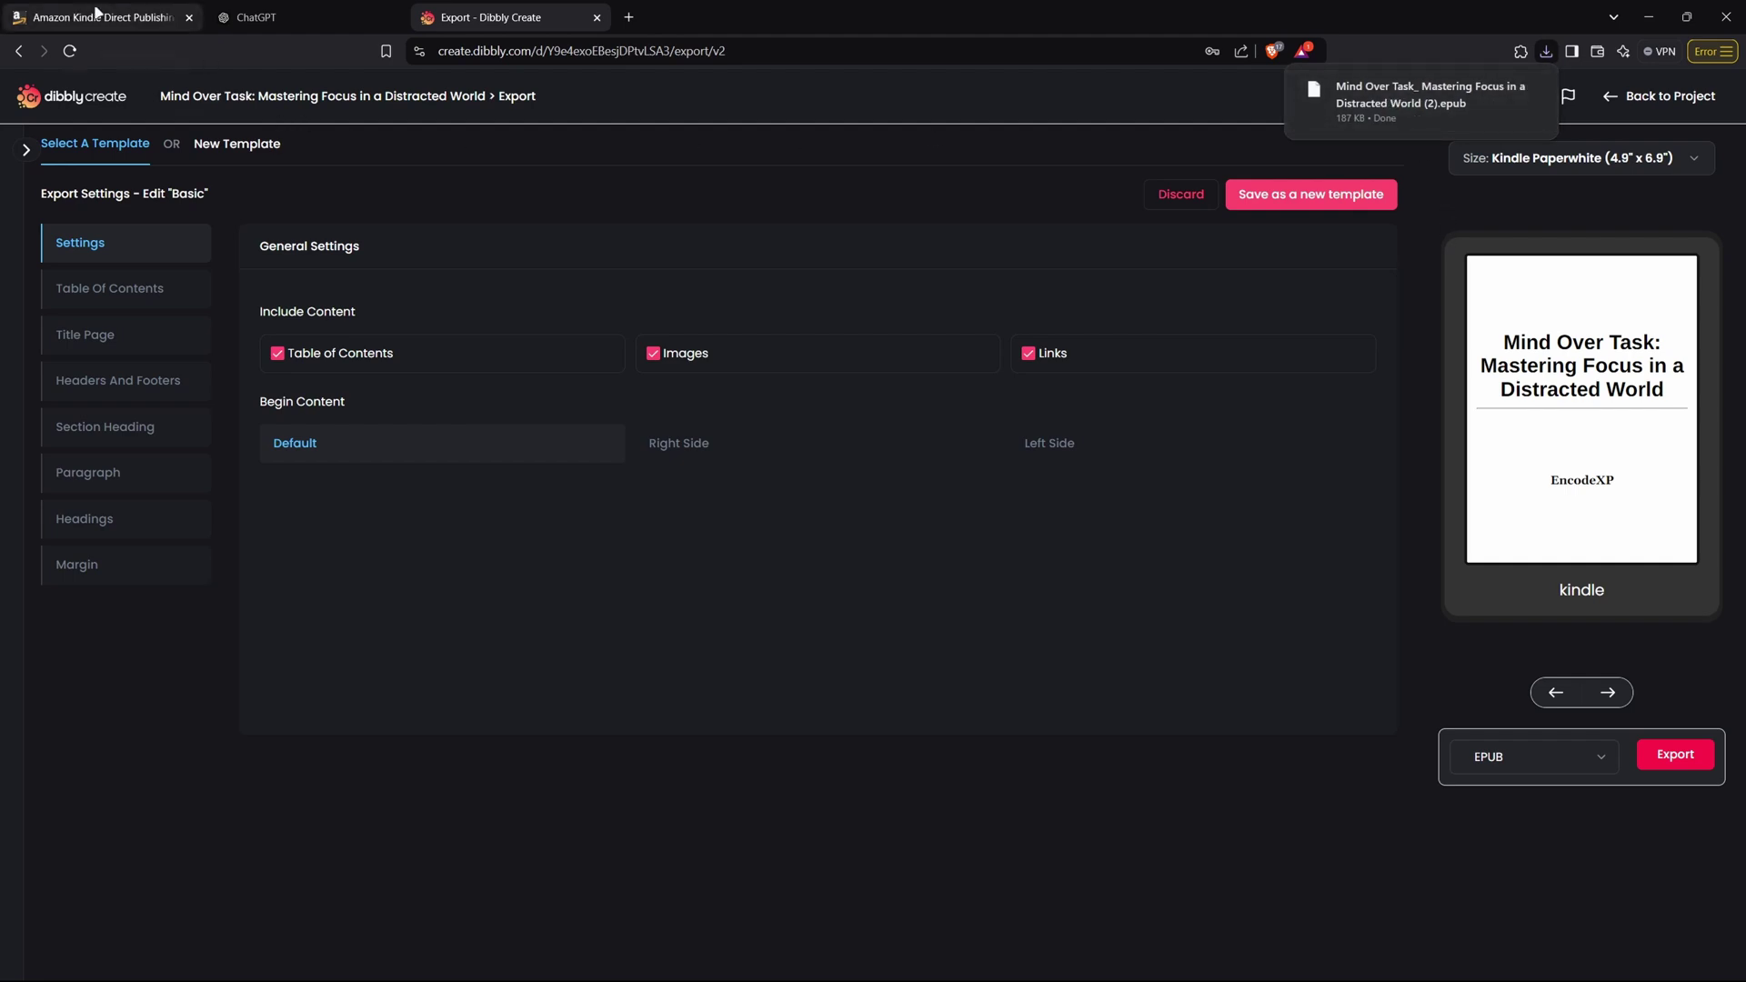
pyautogui.click(94, 13)
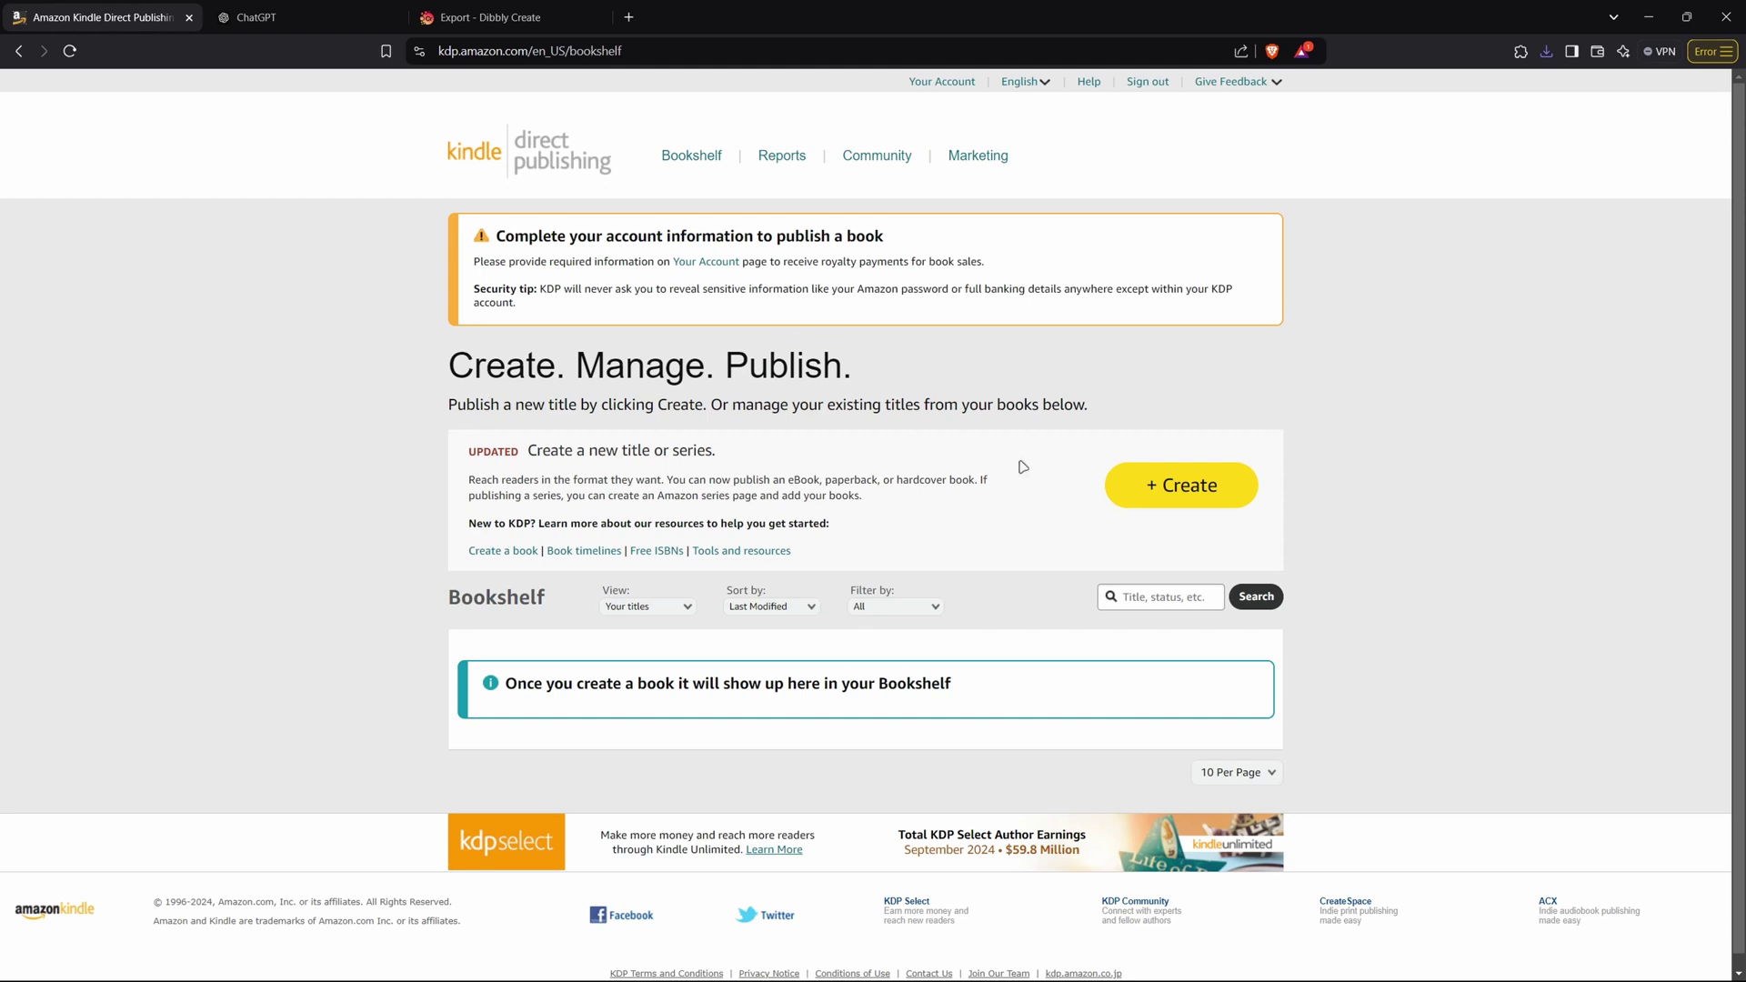
# Create a new Kindle eBook titled 'Mind Over Task: Mastering Focus in a Distracted World'.
pyautogui.click(1165, 492)
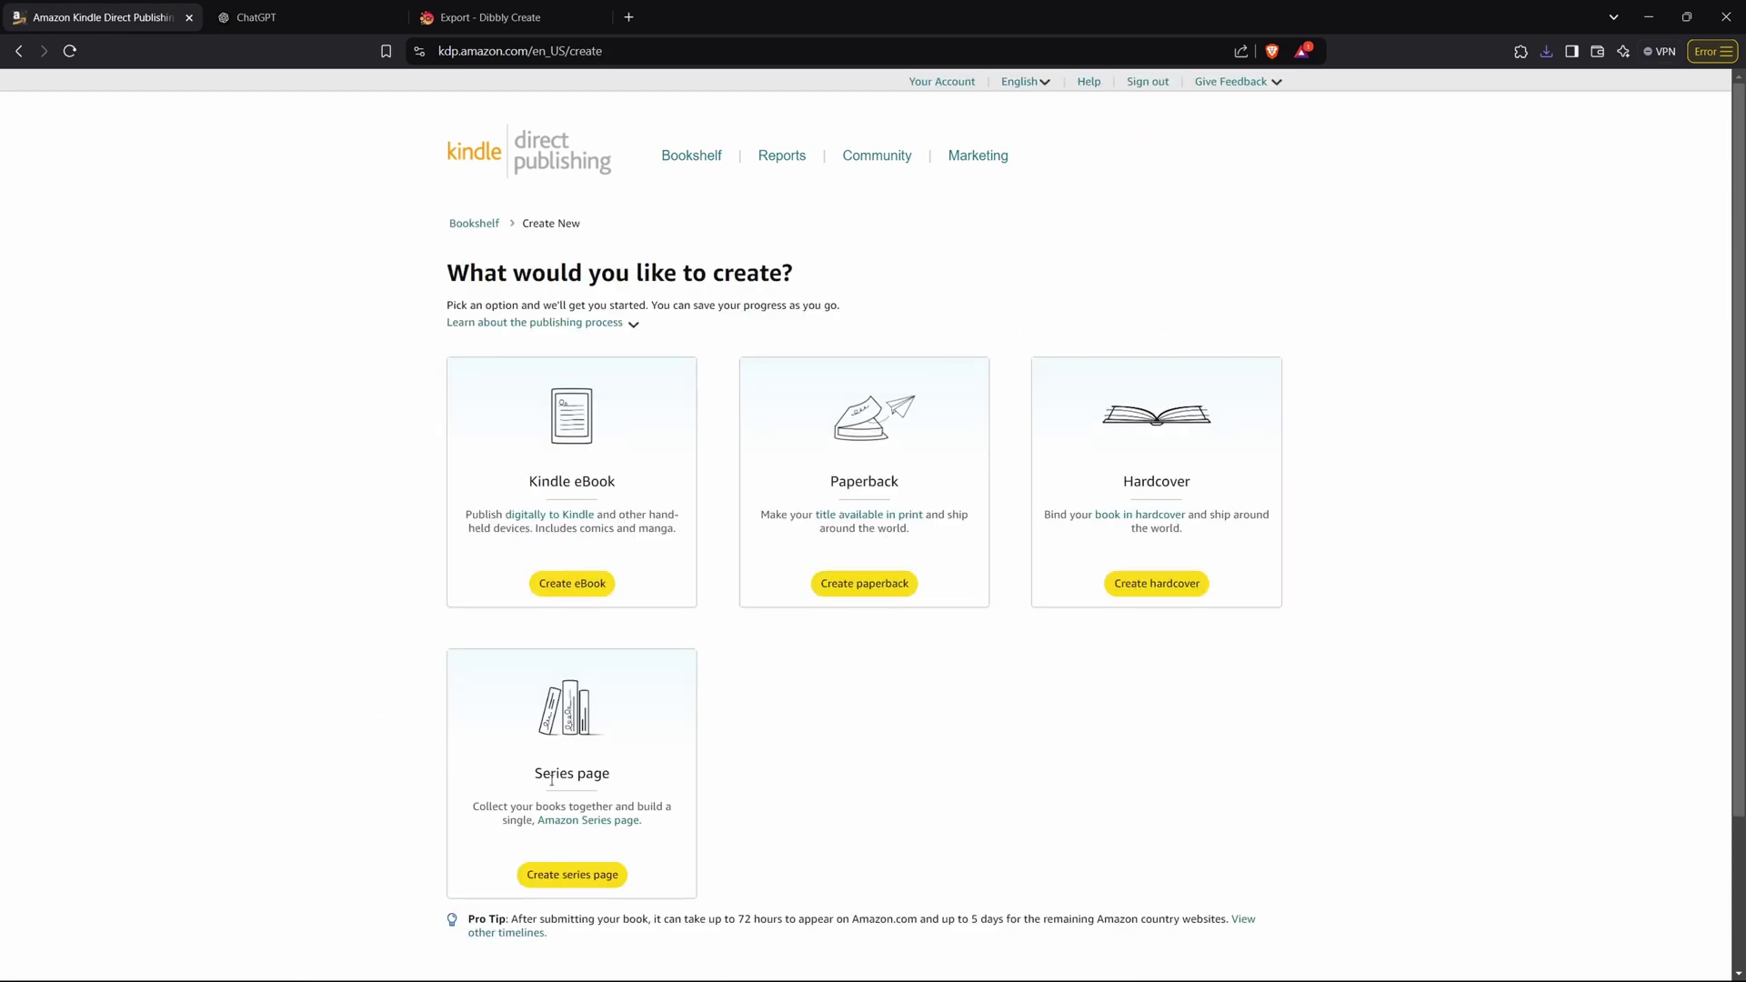
pyautogui.click(575, 591)
pyautogui.scroll(-5, 713, 569)
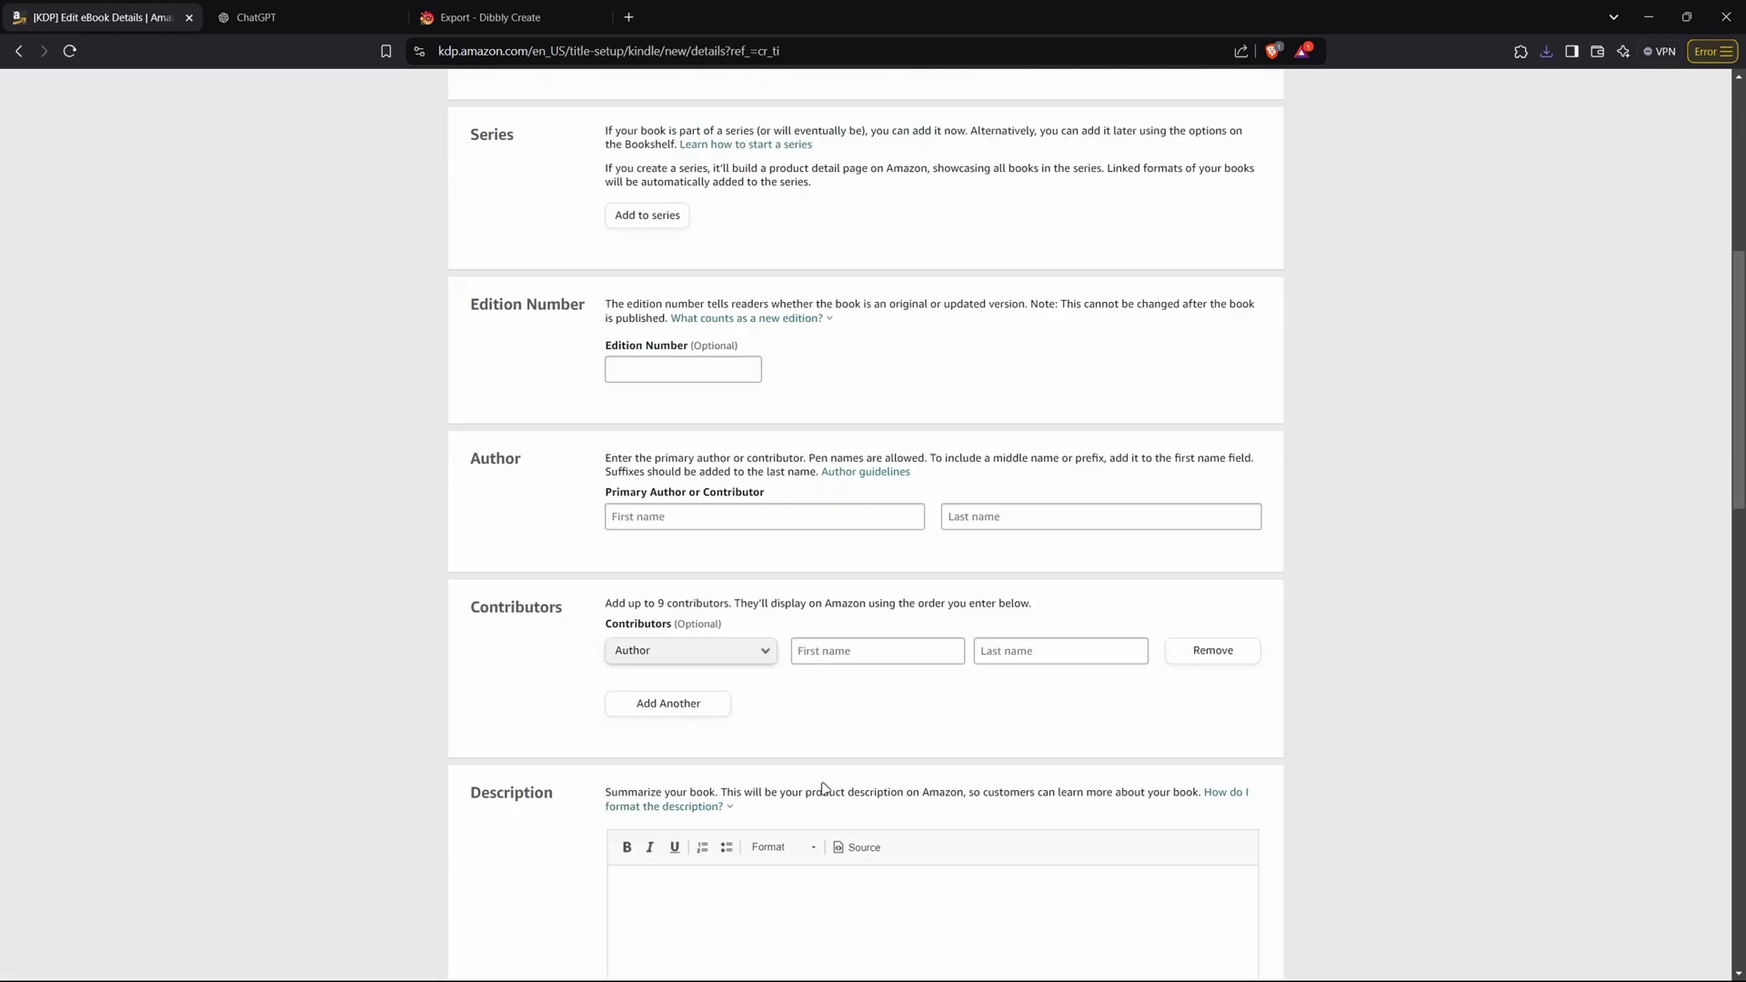
pyautogui.scroll(5, 832, 773)
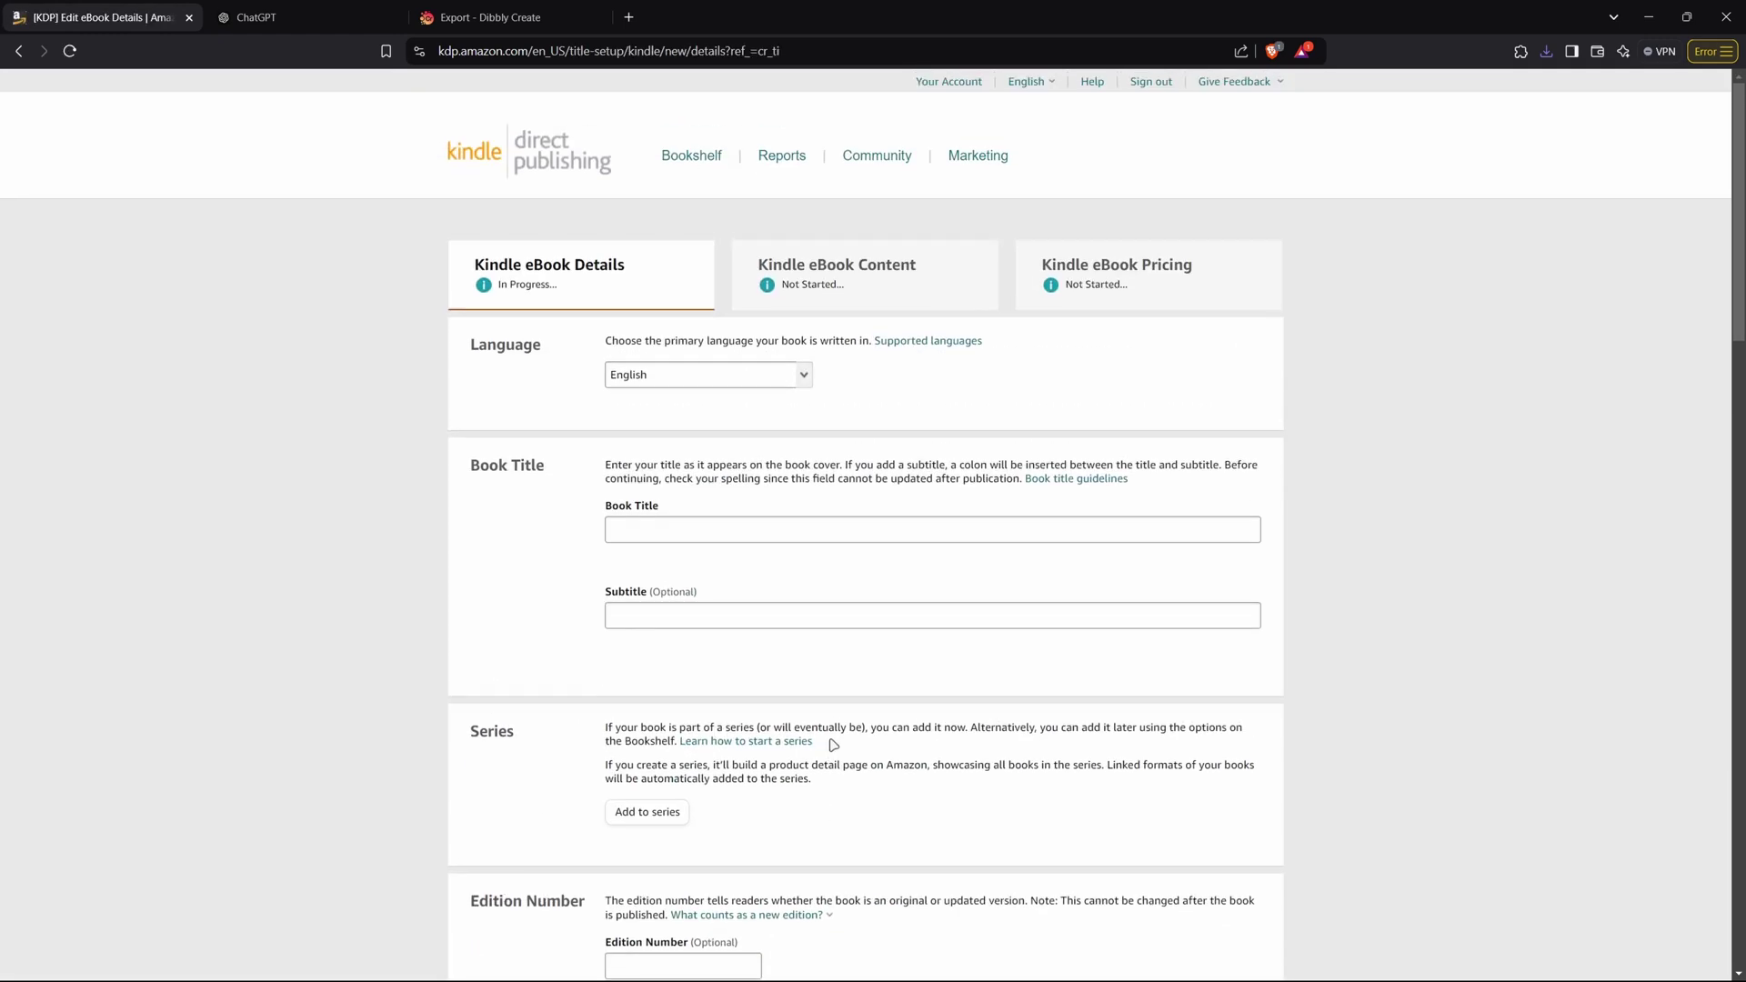
pyautogui.click(641, 530)
pyautogui.write('Mind Over Task: Mastering Focus in a Distracted World')
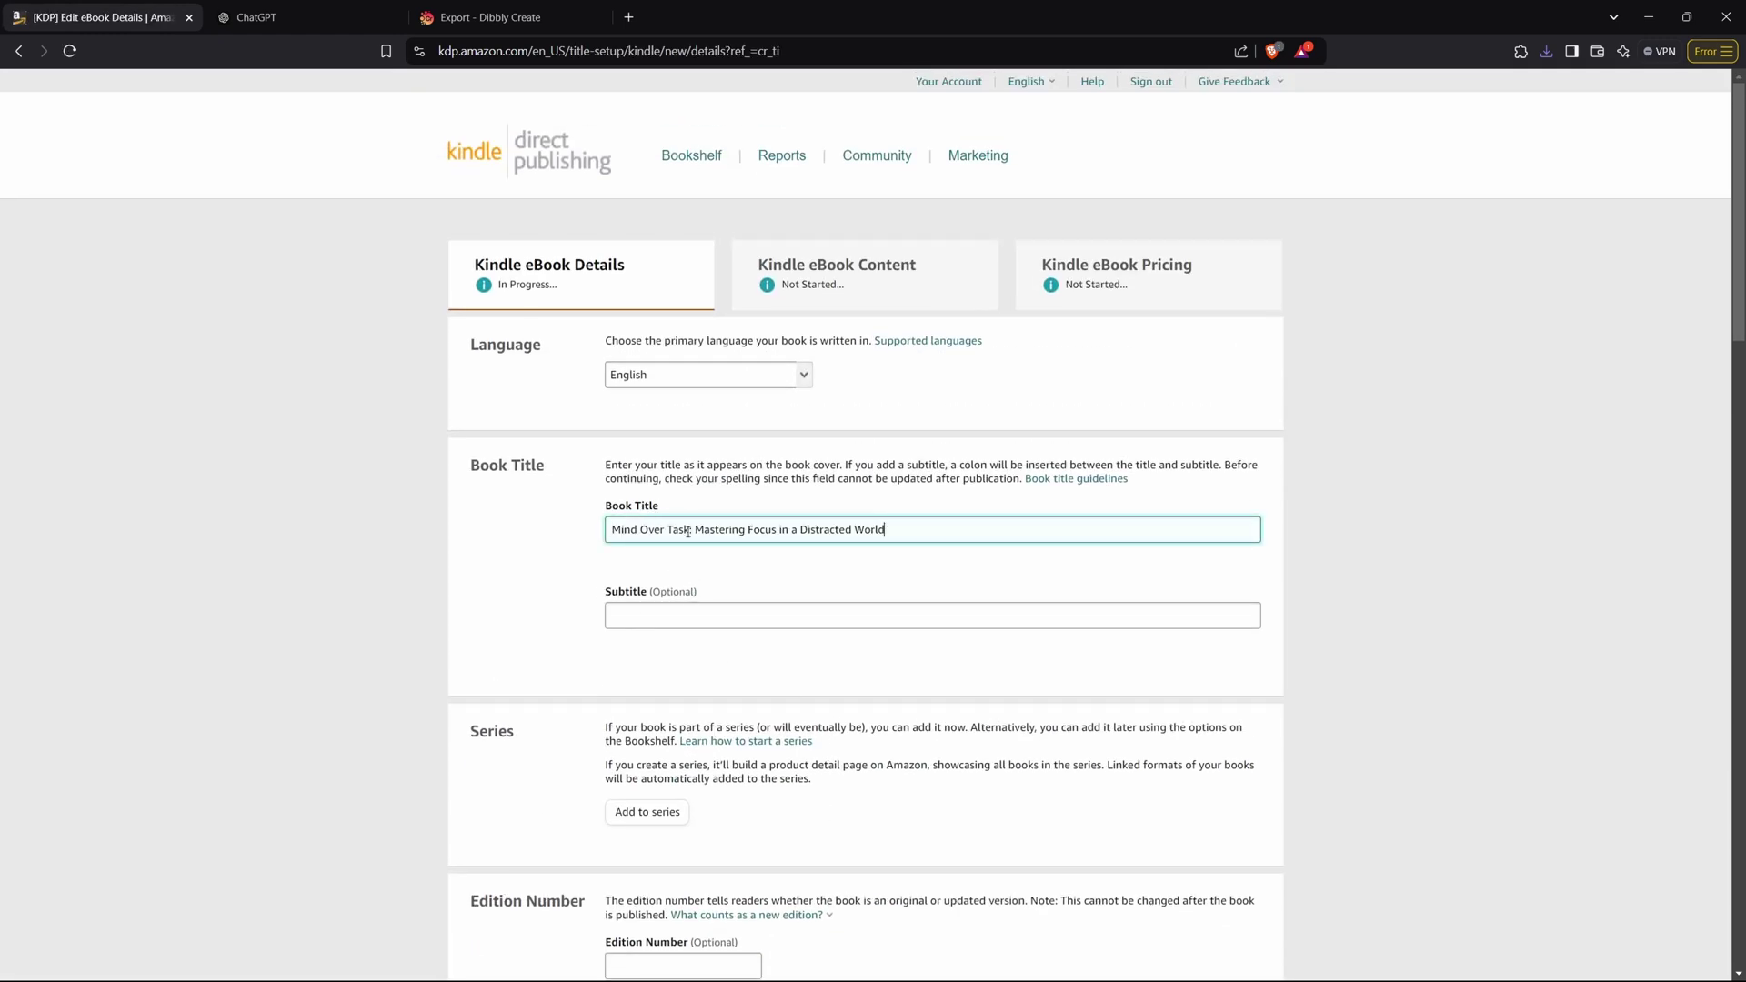
pyautogui.moveTo(694, 530); pyautogui.dragTo(1037, 558)
pyautogui.scroll(-3, 479, 577)
pyautogui.click(444, 580)
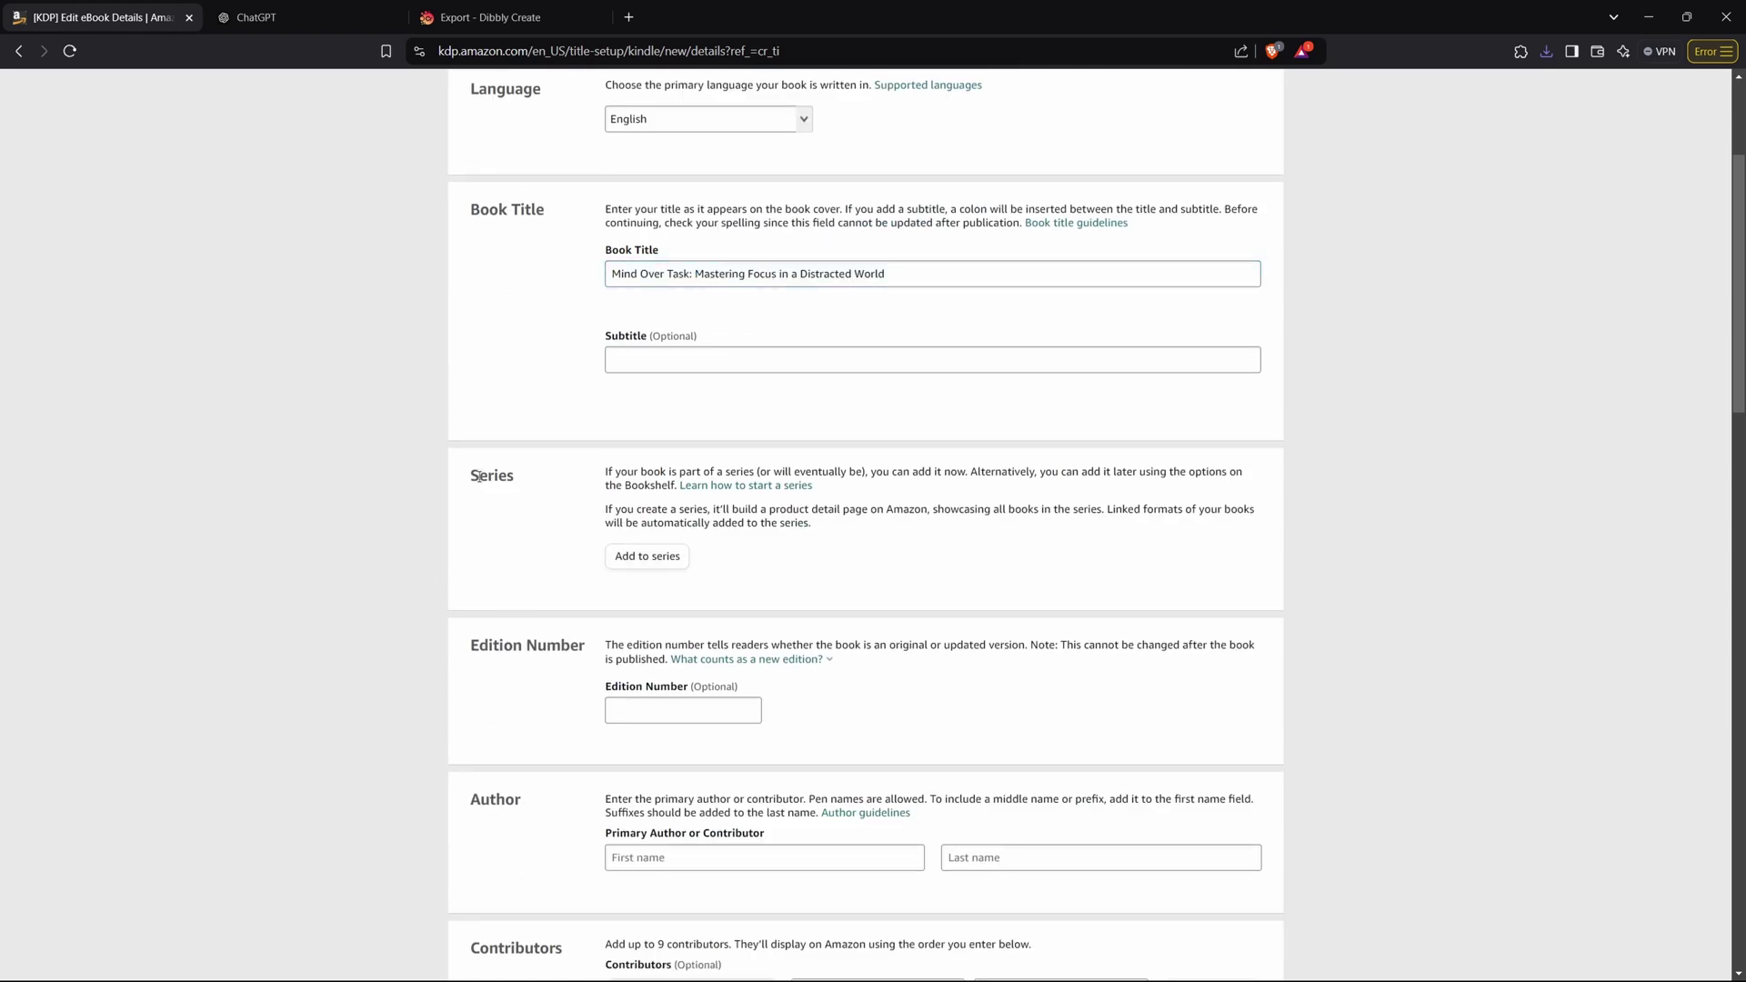
pyautogui.moveTo(473, 476); pyautogui.dragTo(552, 502)
pyautogui.scroll(-2, 500, 531)
pyautogui.scroll(-2, 552, 501)
# Enter the primary author's first and last name.
pyautogui.click(637, 516)
pyautogui.write('Encode')
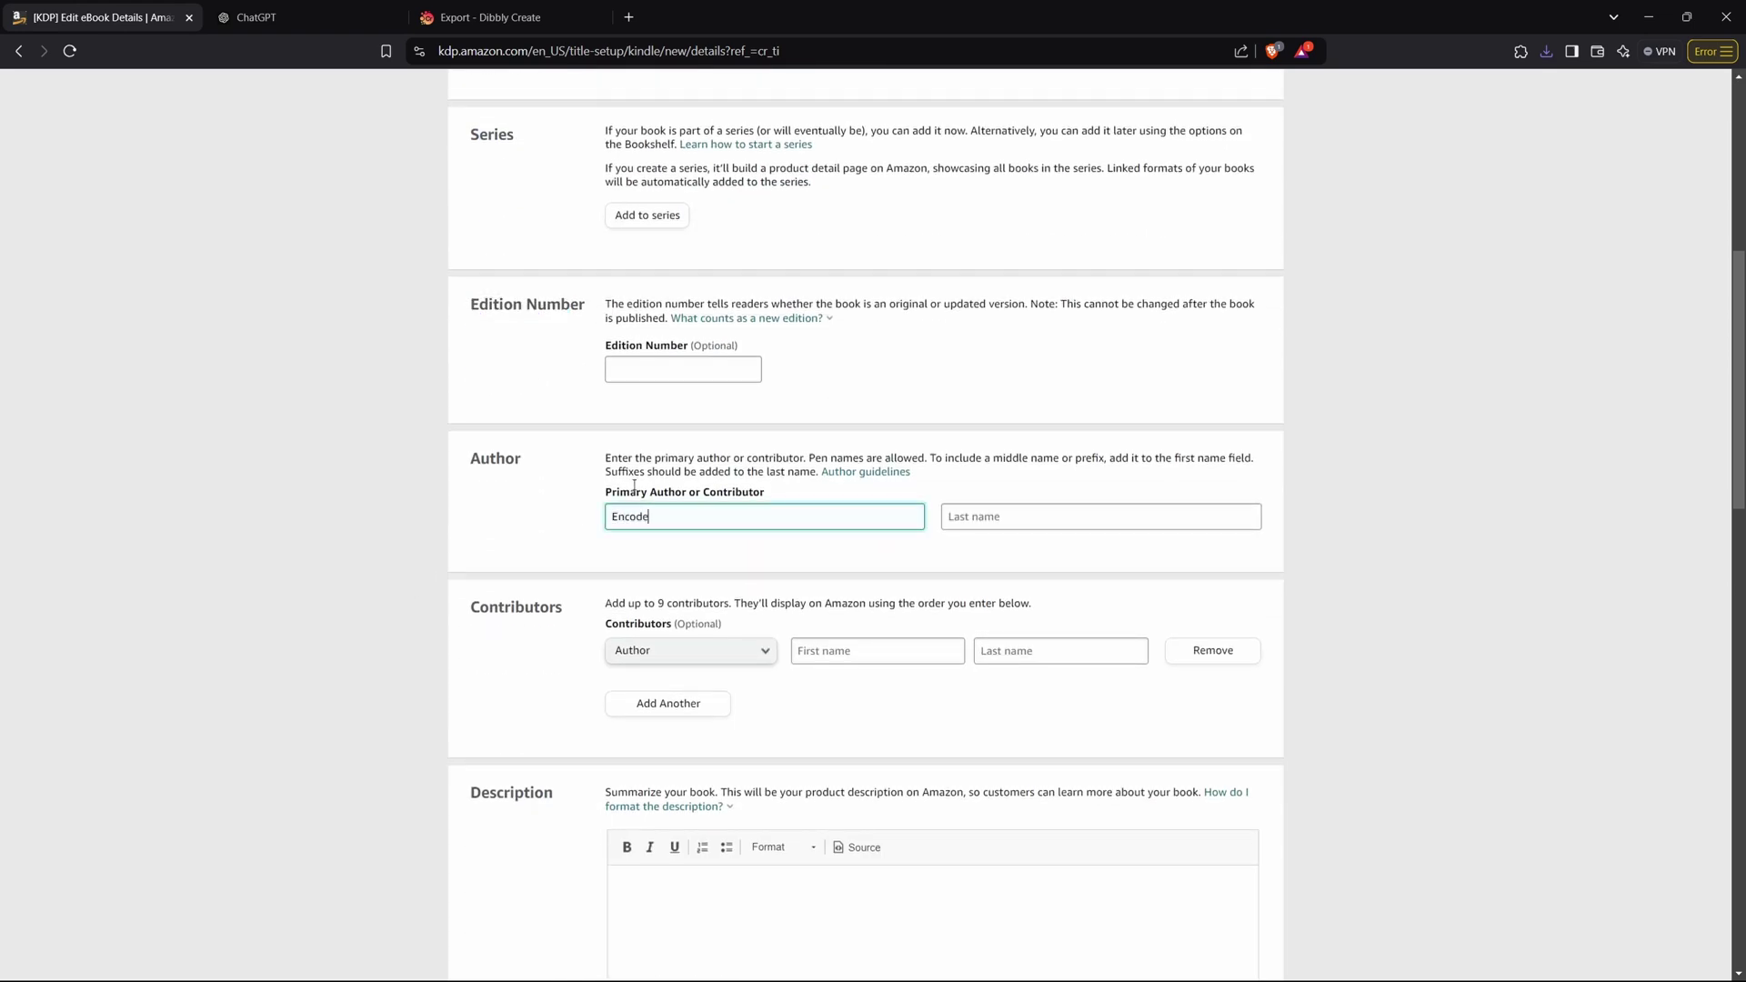
pyautogui.write('XP')
pyautogui.press('Tab')
pyautogui.write('Worksahop')
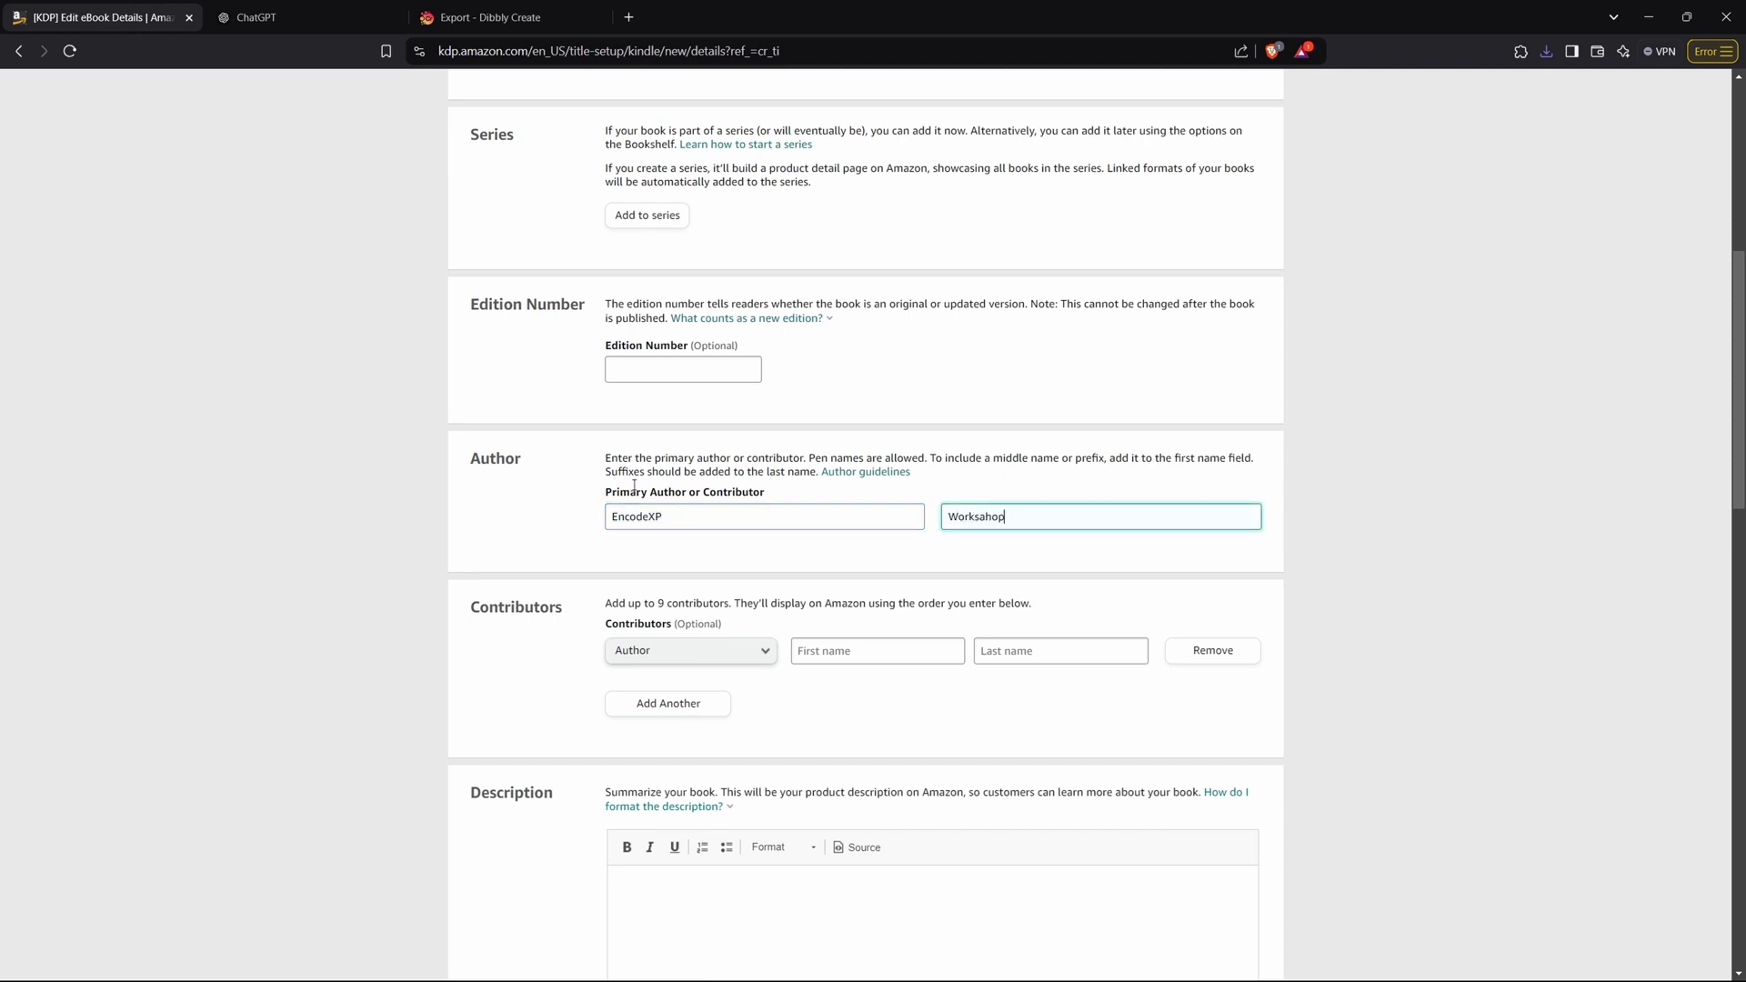
pyautogui.press('BackSpace')
pyautogui.press('BackSpace')
pyautogui.press('BackSpace')
pyautogui.press('BackSpace')
pyautogui.write('hop')
# Write the description: 'Dive into the science of focus, learn modern day tips to pour your attention…'.
pyautogui.scroll(-4, 528, 601)
pyautogui.click(628, 549)
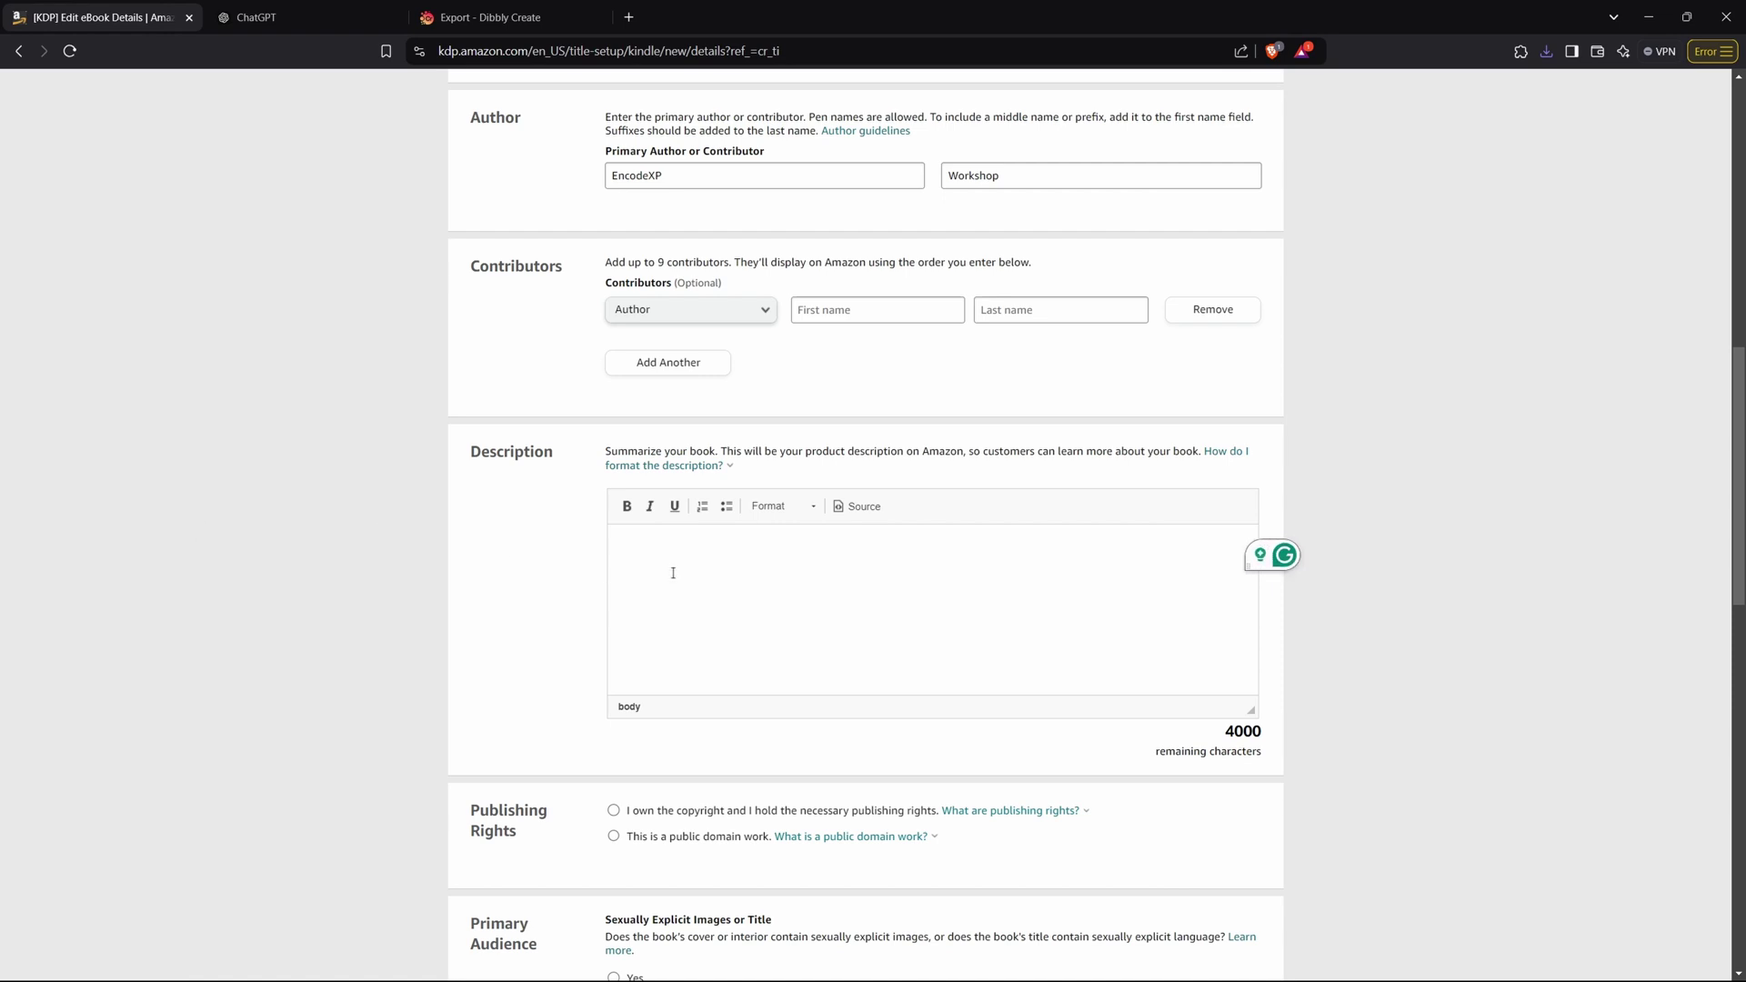
pyautogui.write('Dive into the science of focus, learn modern day tips to')
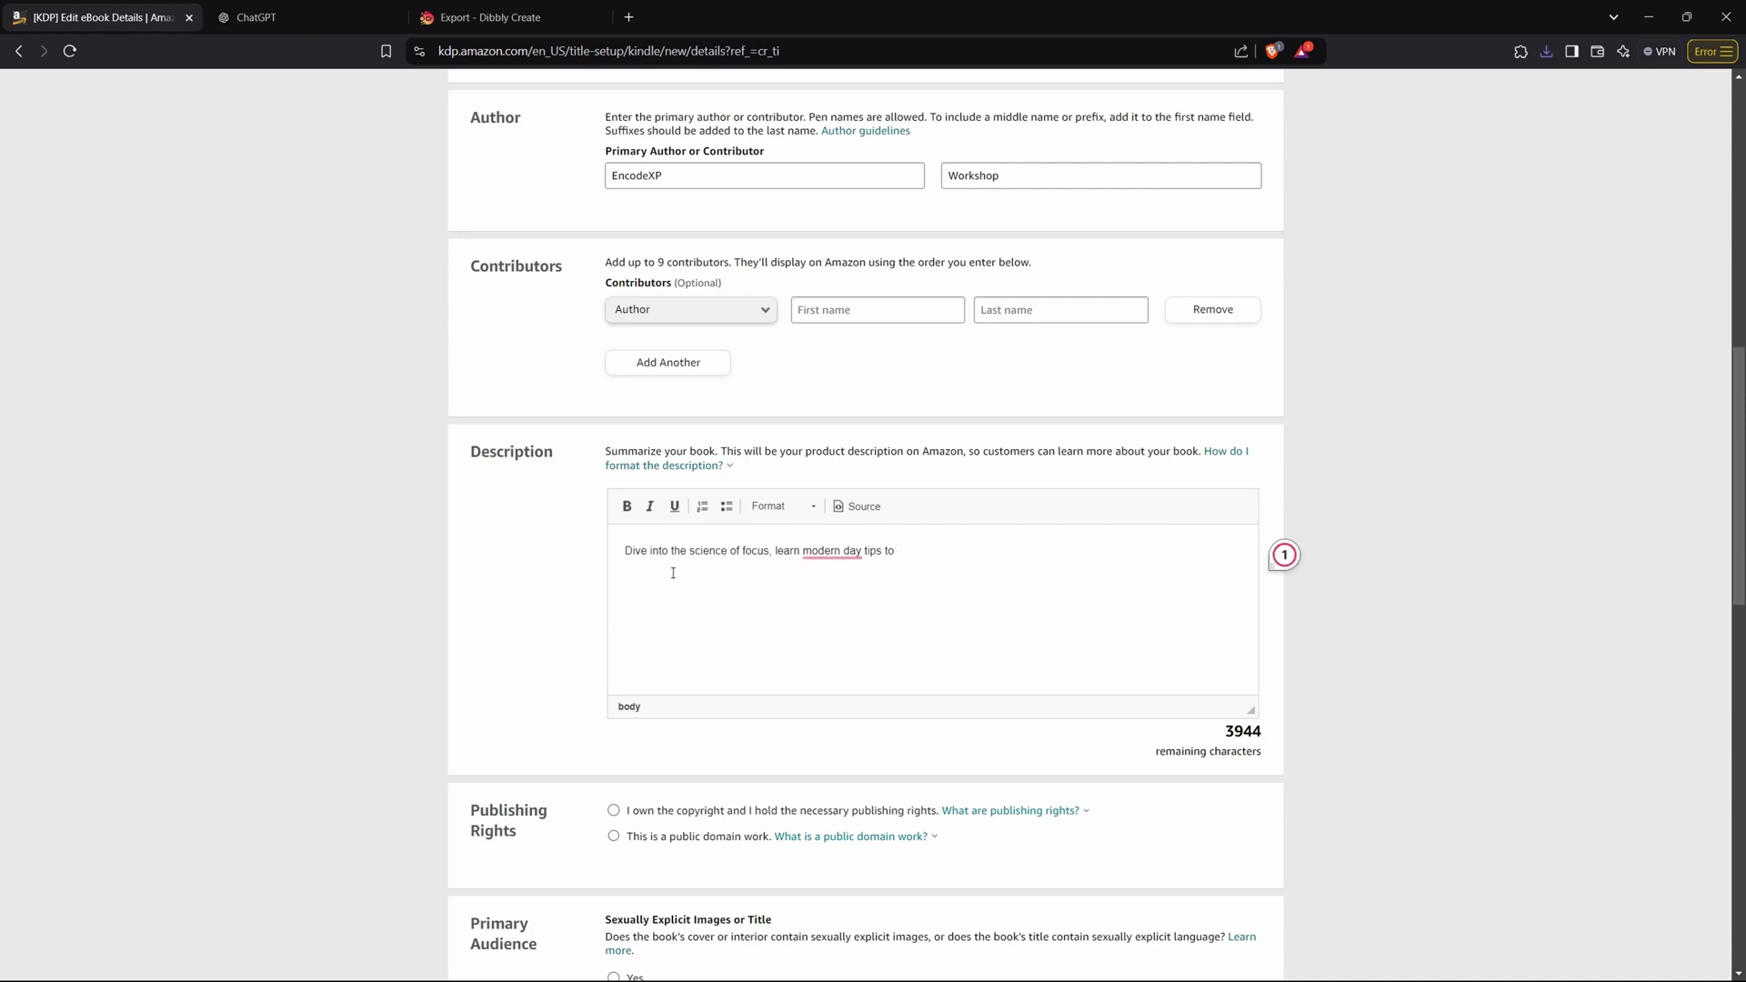
pyautogui.write(' pour your attention into the things that matter')
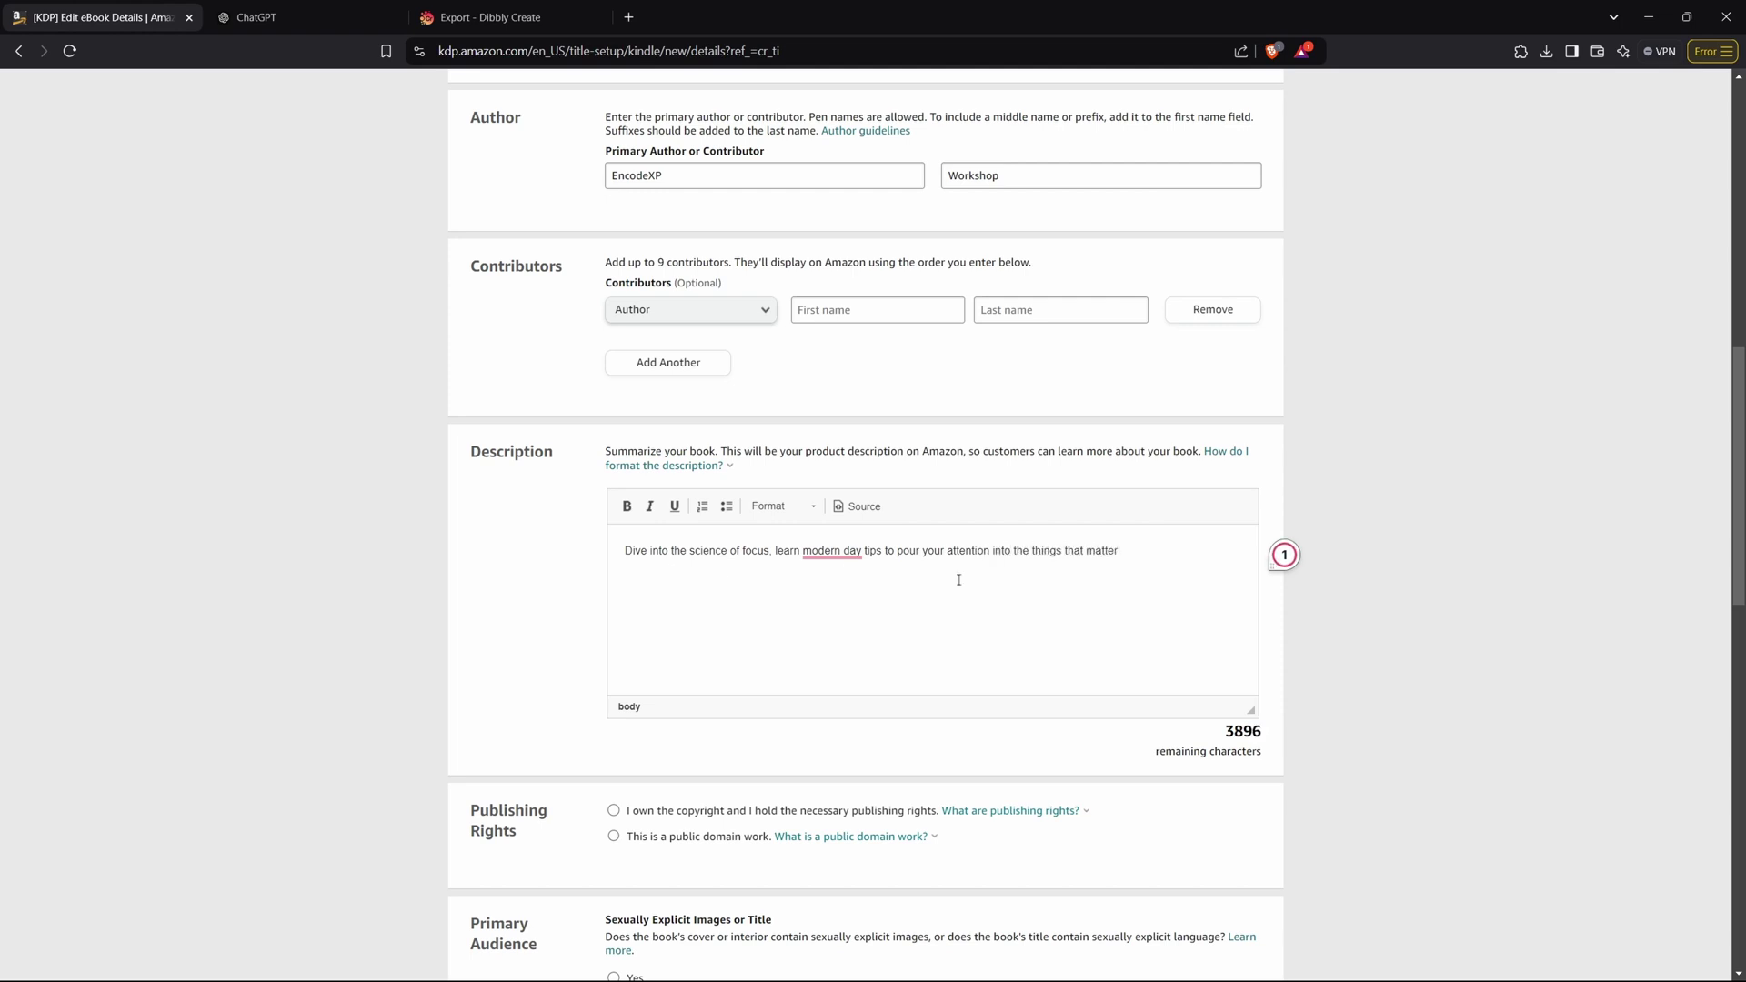
pyautogui.click(774, 571)
pyautogui.moveTo(624, 551); pyautogui.dragTo(1069, 582)
pyautogui.scroll(-3, 575, 509)
# Declare that you own the copyright and that the book has no sexually explicit content.
pyautogui.moveTo(473, 470); pyautogui.dragTo(584, 475)
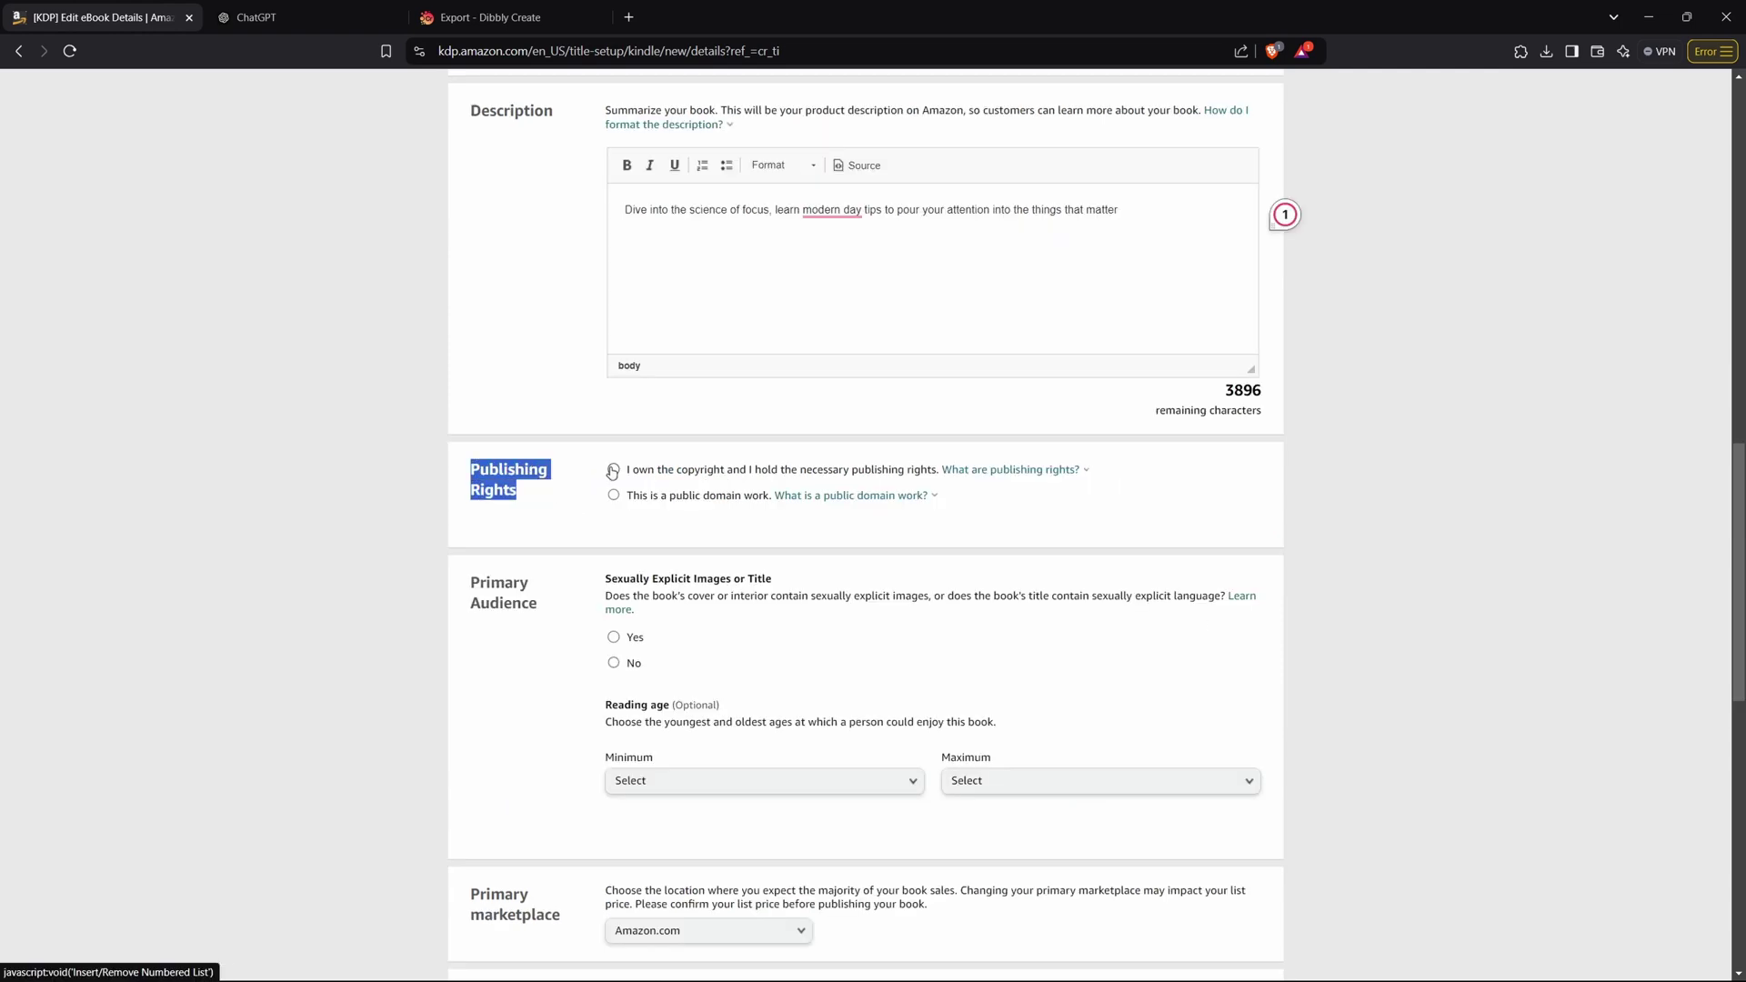
pyautogui.click(613, 471)
pyautogui.scroll(-2, 418, 474)
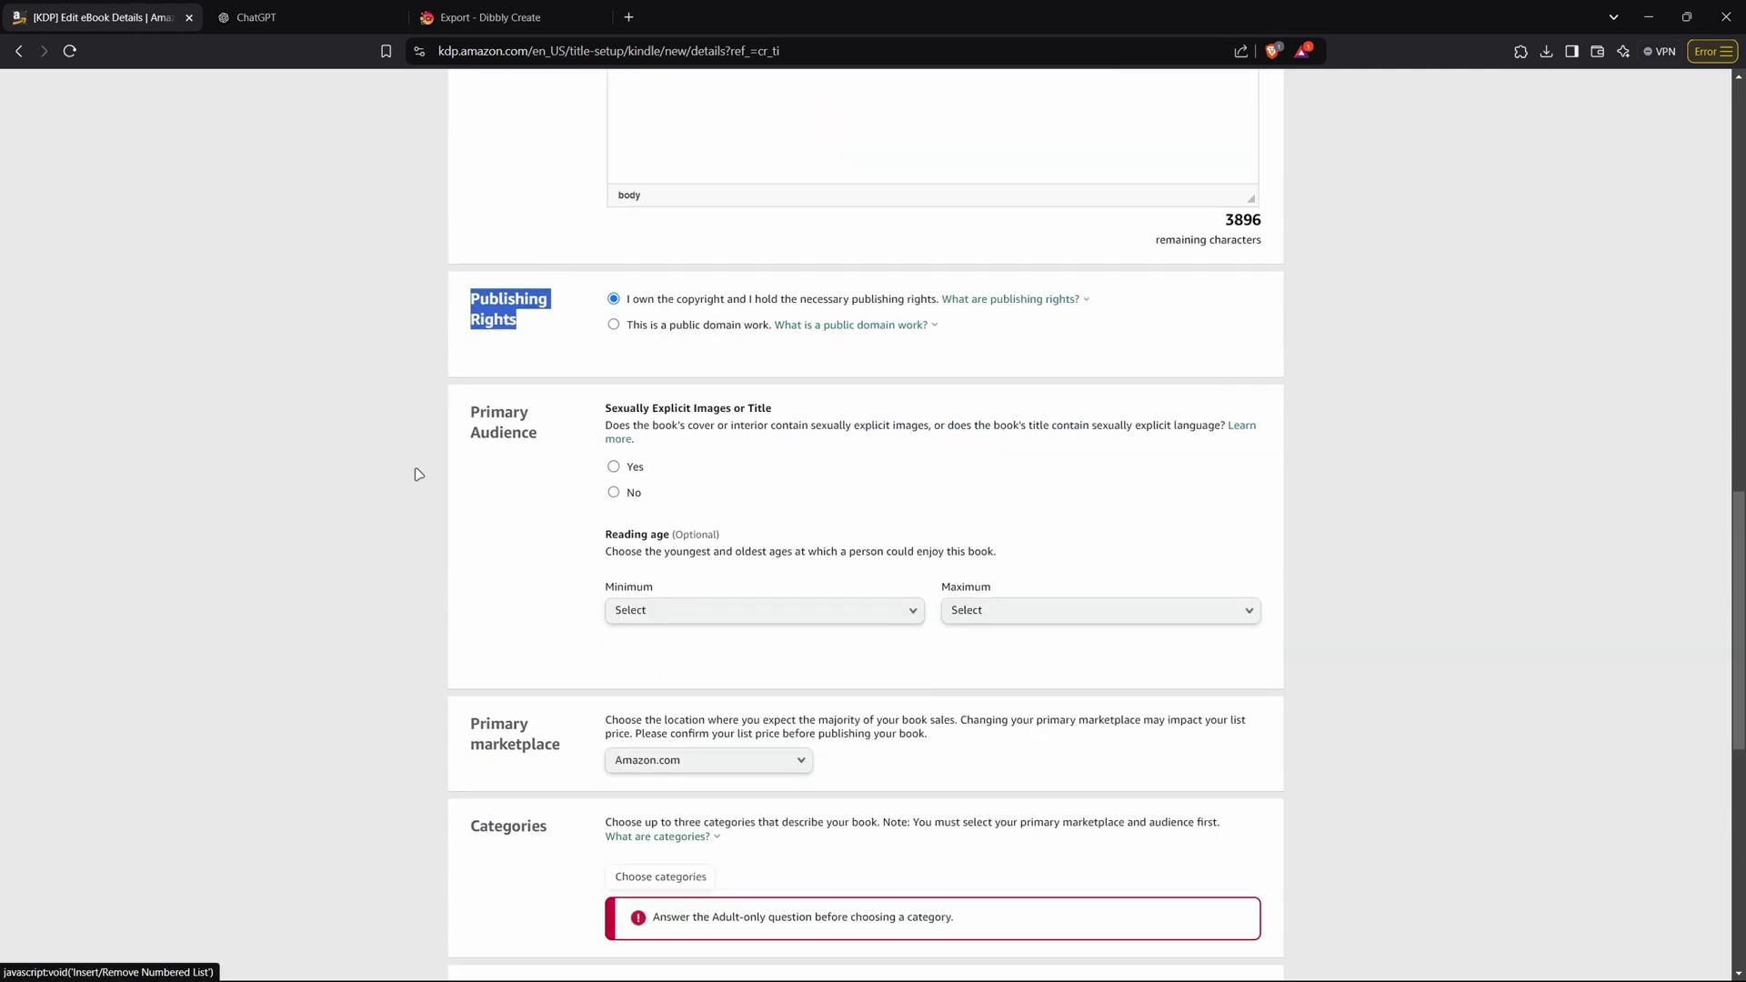
pyautogui.click(614, 497)
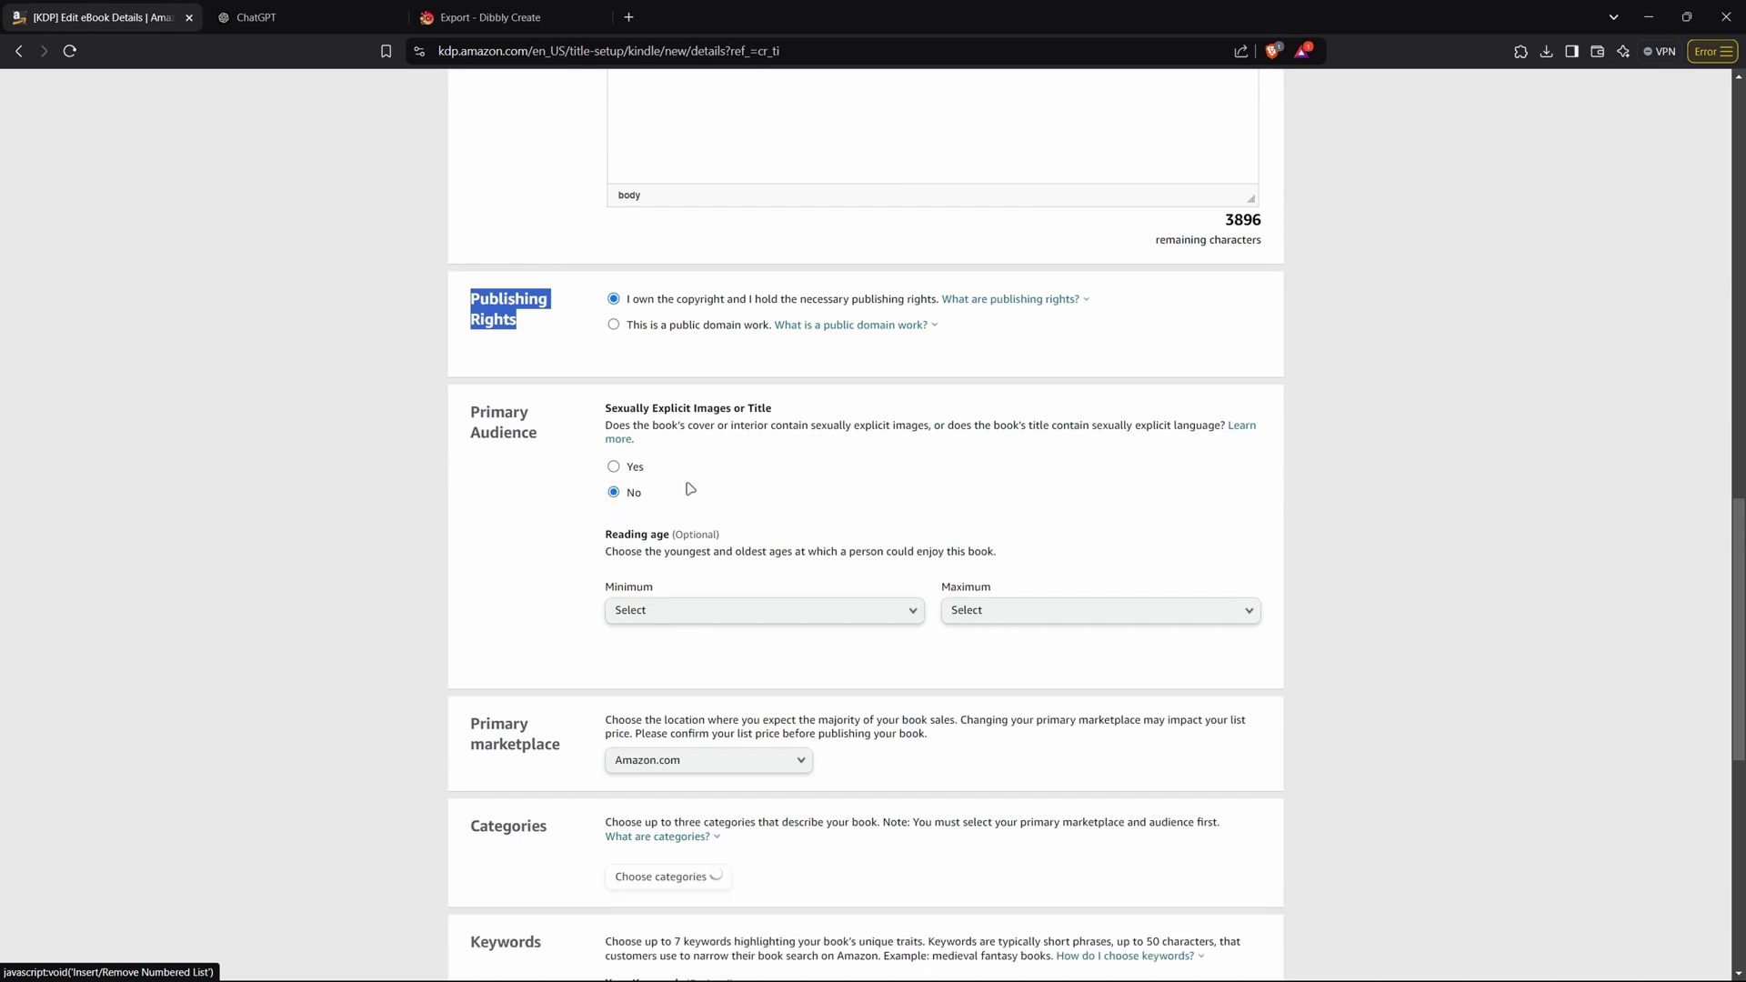
# Set the reading age range from a minimum of 8 to a maximum of 18+.
pyautogui.click(914, 611)
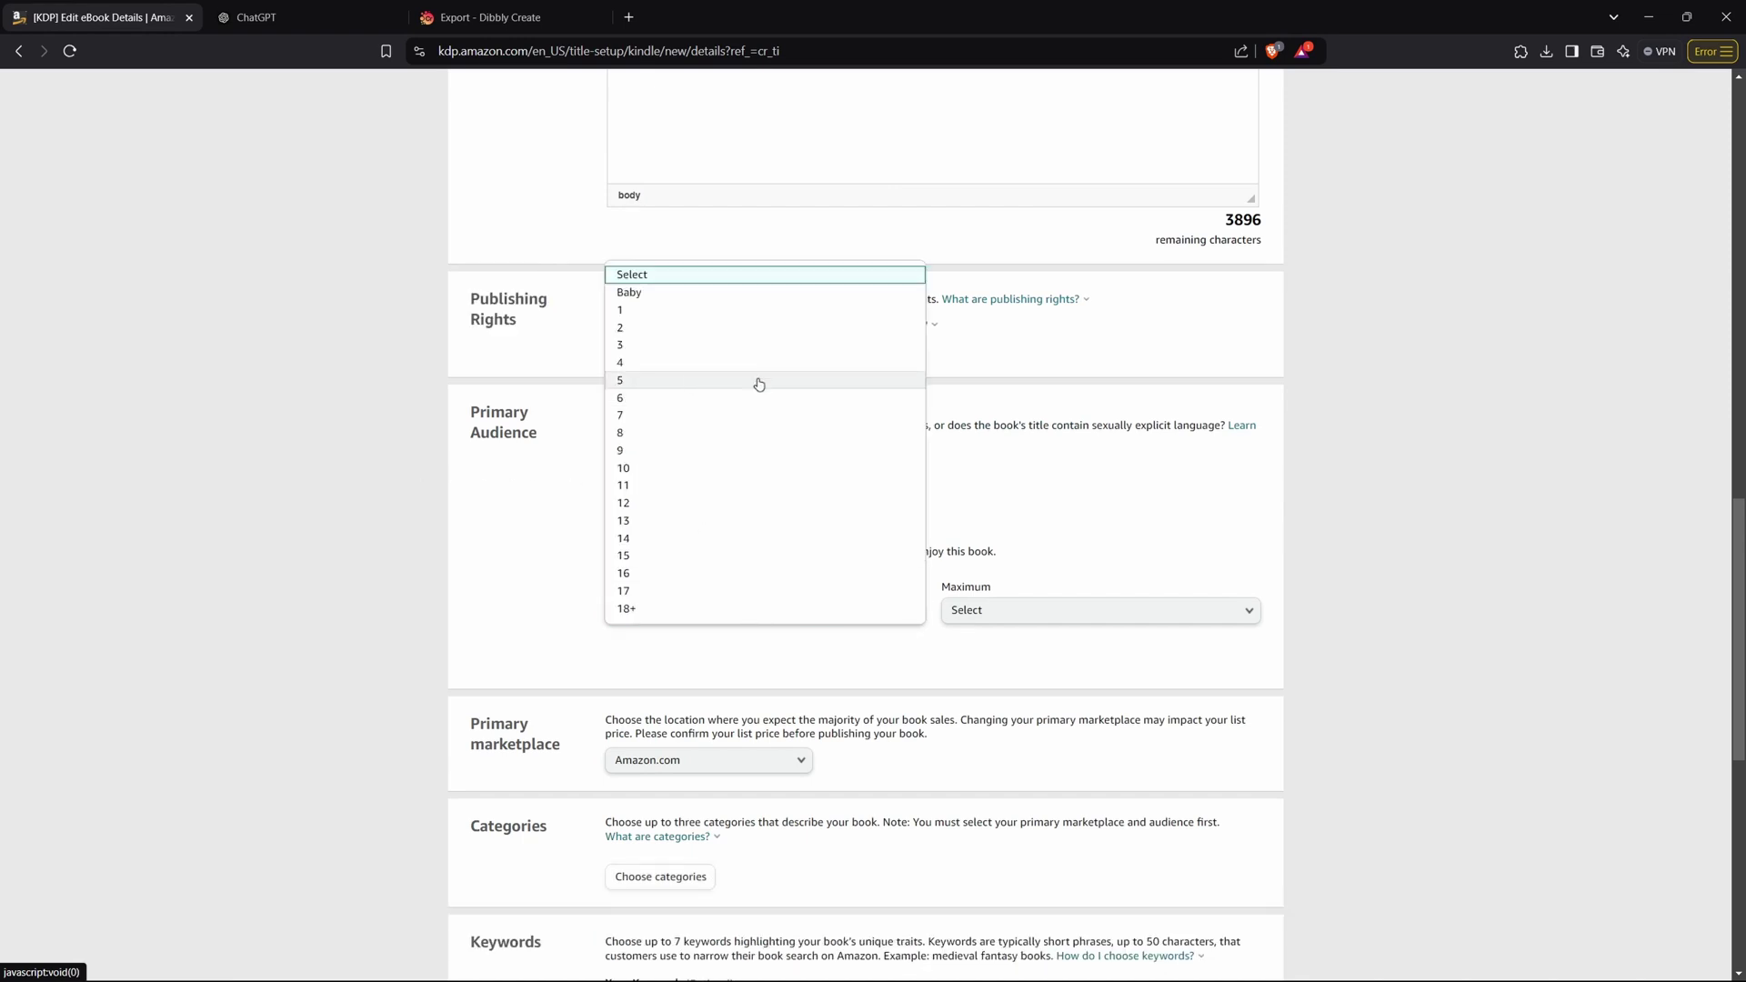
pyautogui.click(714, 435)
pyautogui.click(1022, 607)
pyautogui.click(991, 808)
# Keep Amazon.com as the primary marketplace.
pyautogui.scroll(-2, 647, 643)
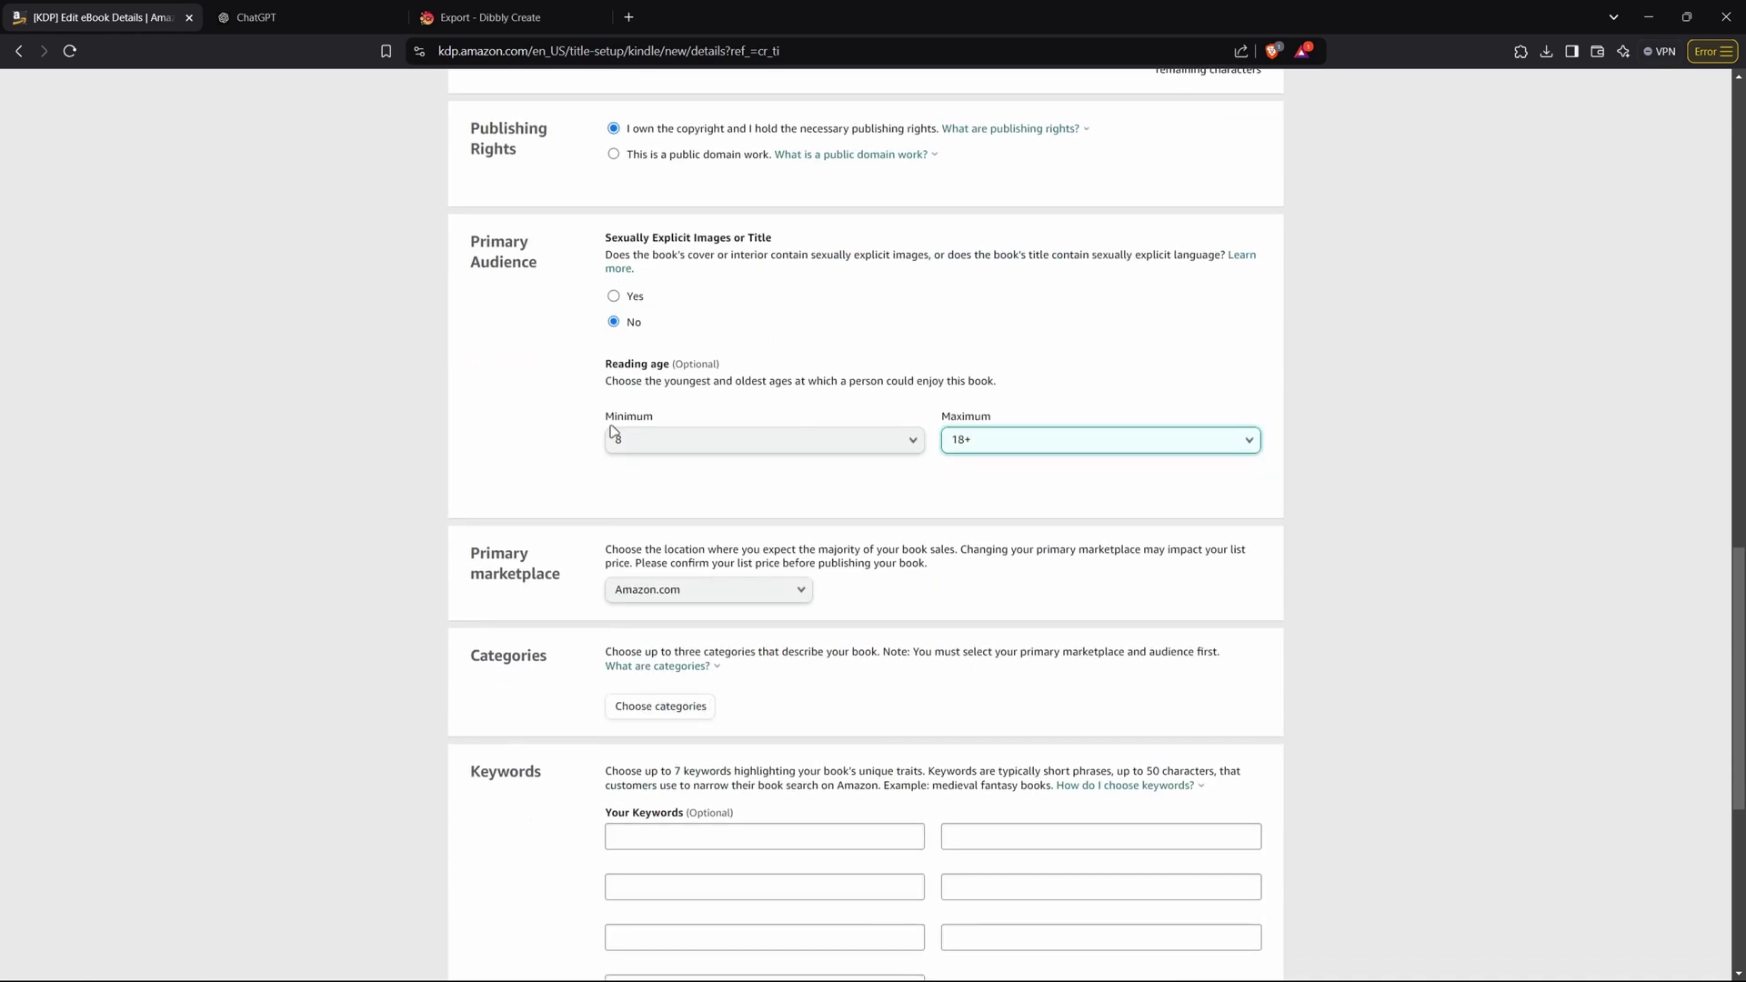
pyautogui.scroll(-1, 636, 472)
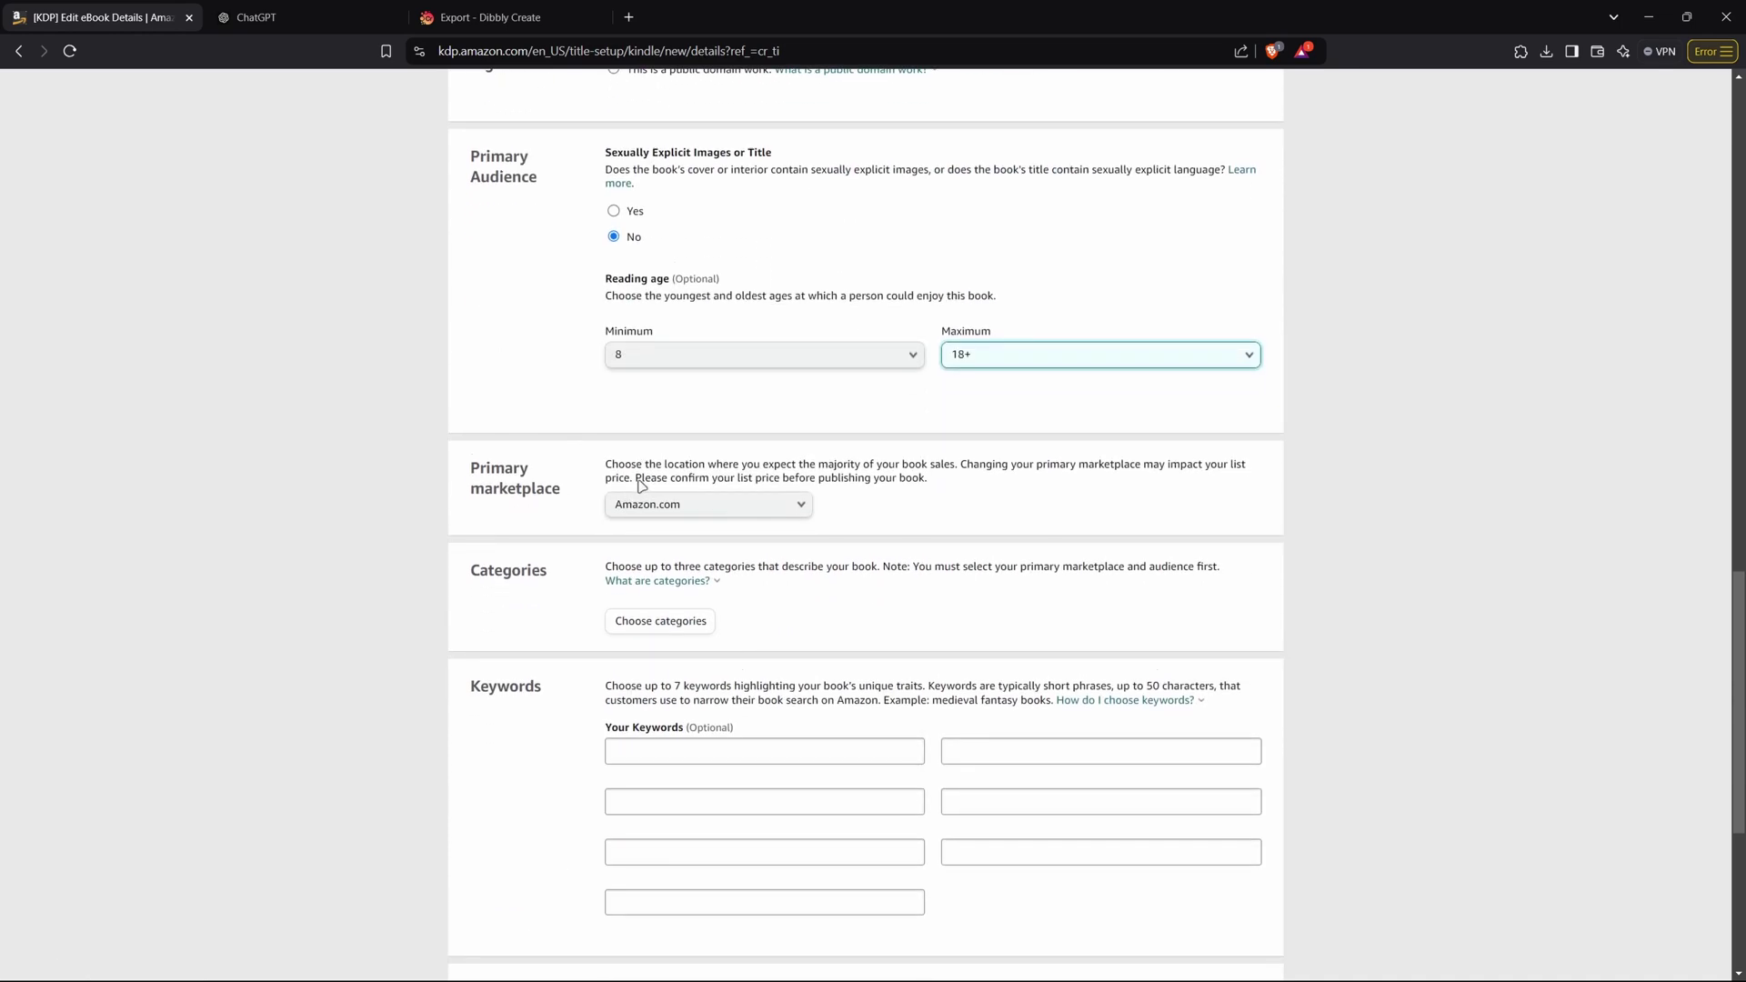
pyautogui.click(713, 507)
pyautogui.scroll(-2, 698, 597)
pyautogui.scroll(-1, 697, 597)
pyautogui.scroll(2, 674, 553)
pyautogui.click(497, 441)
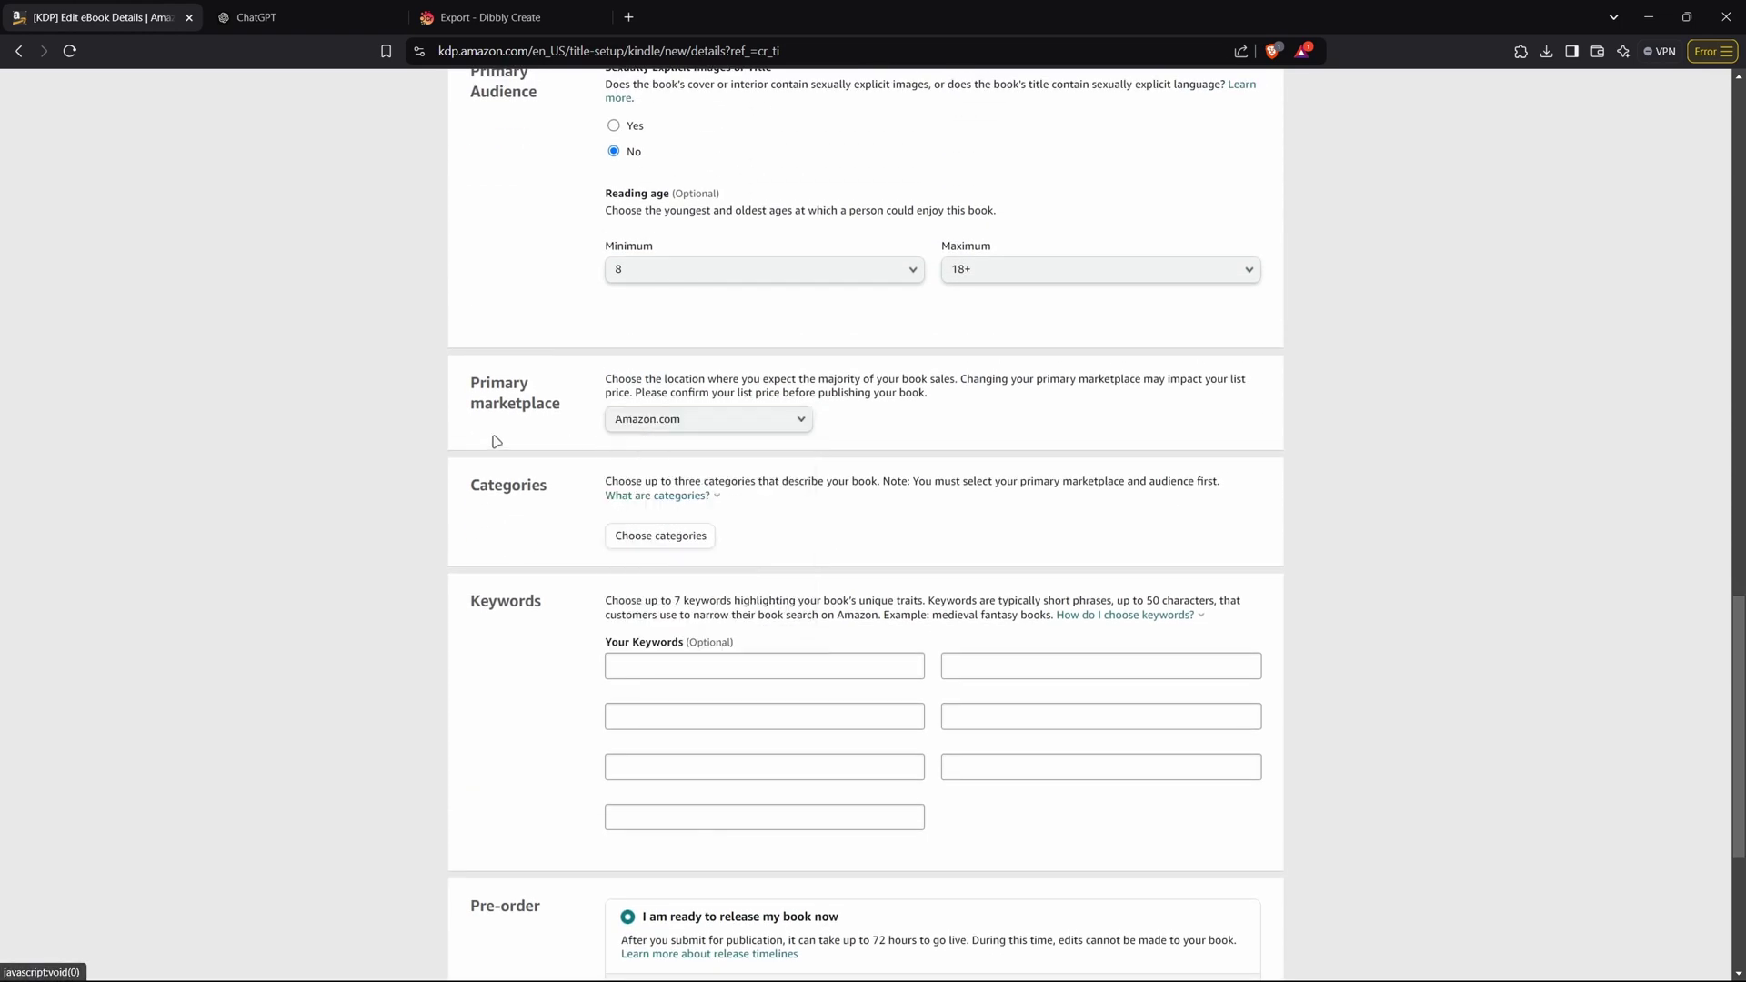
# Choose Self-Help categories Time Management, Self-Management and Motivational, and save them.
pyautogui.click(660, 534)
pyautogui.click(684, 520)
pyautogui.scroll(-3, 649, 763)
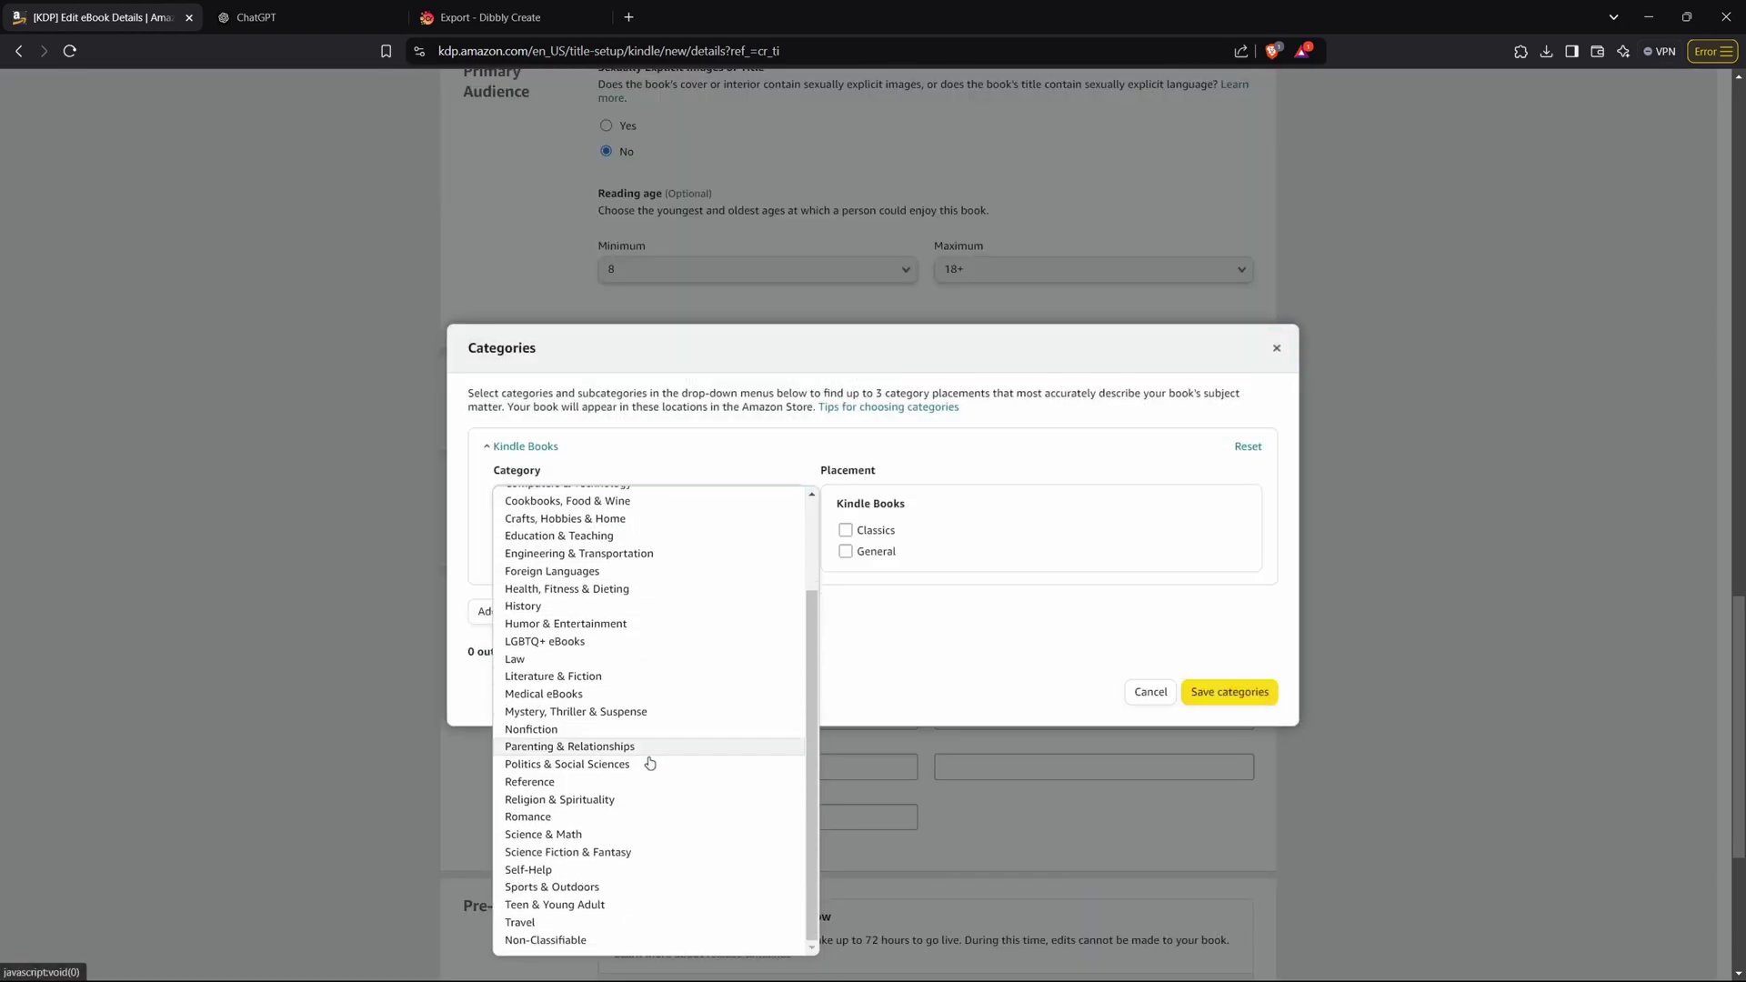
pyautogui.click(573, 873)
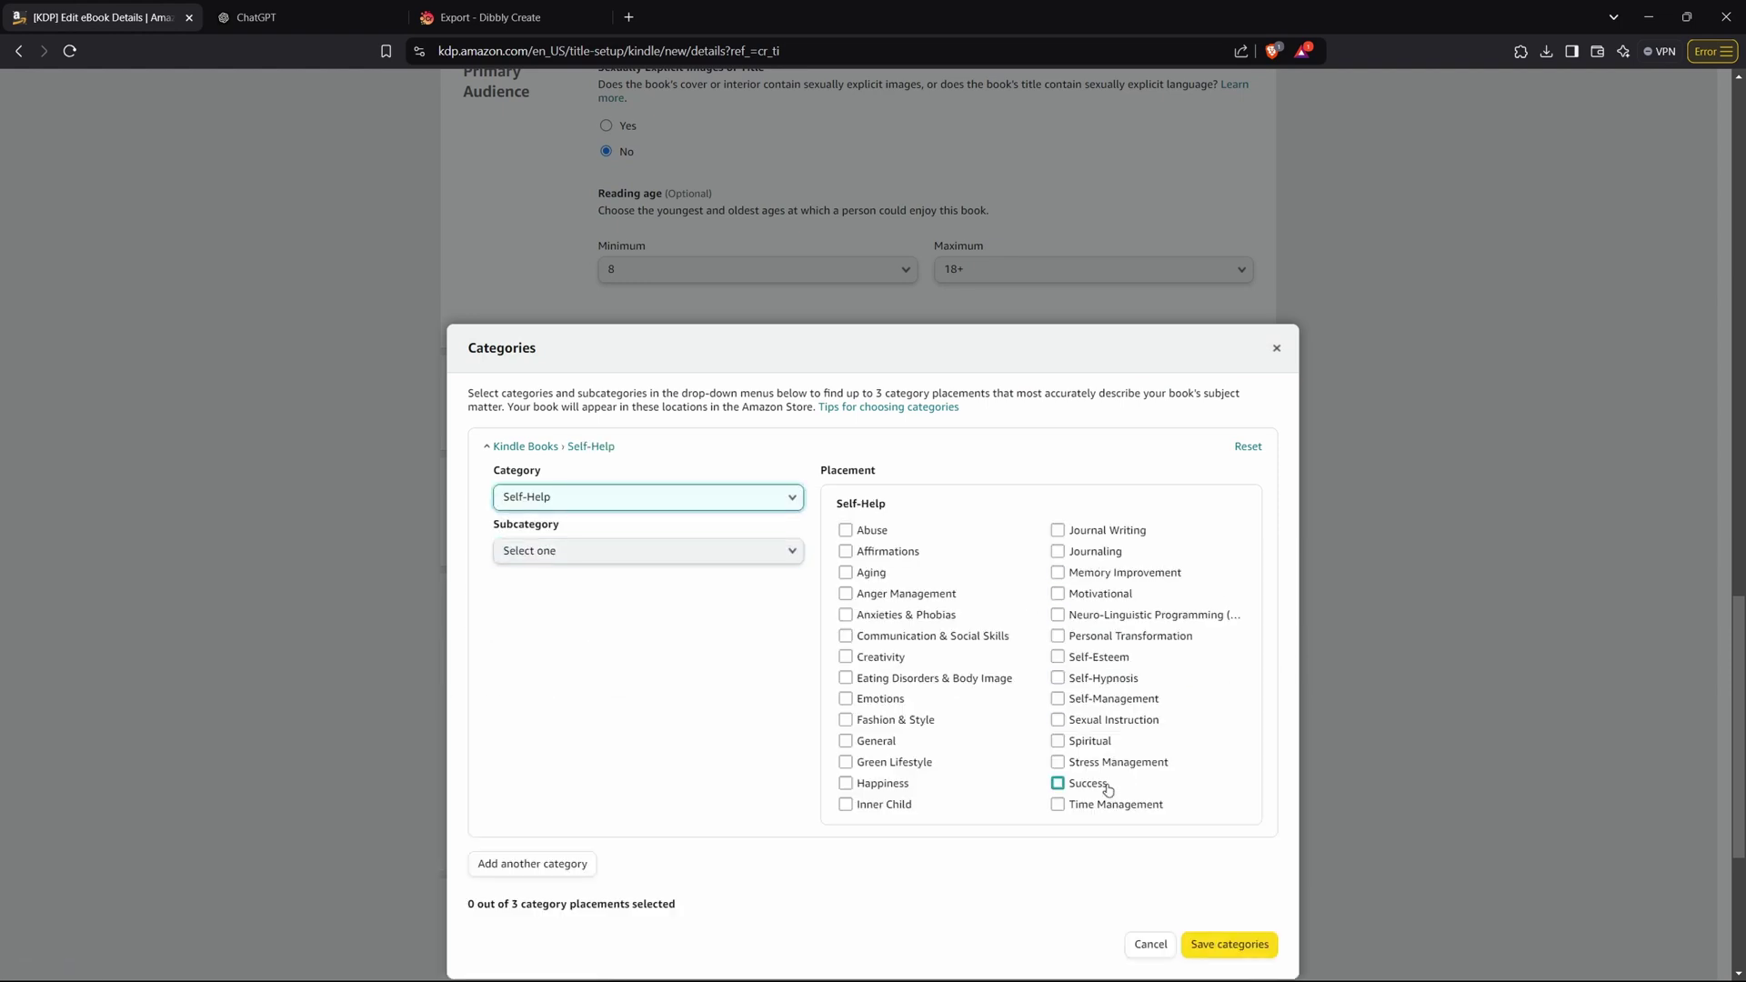
pyautogui.click(1058, 804)
pyautogui.click(1058, 699)
pyautogui.click(1058, 593)
pyautogui.scroll(-1, 1259, 819)
pyautogui.click(1229, 946)
# Move down to the Keywords section and select the first keyword field.
pyautogui.scroll(-1, 753, 611)
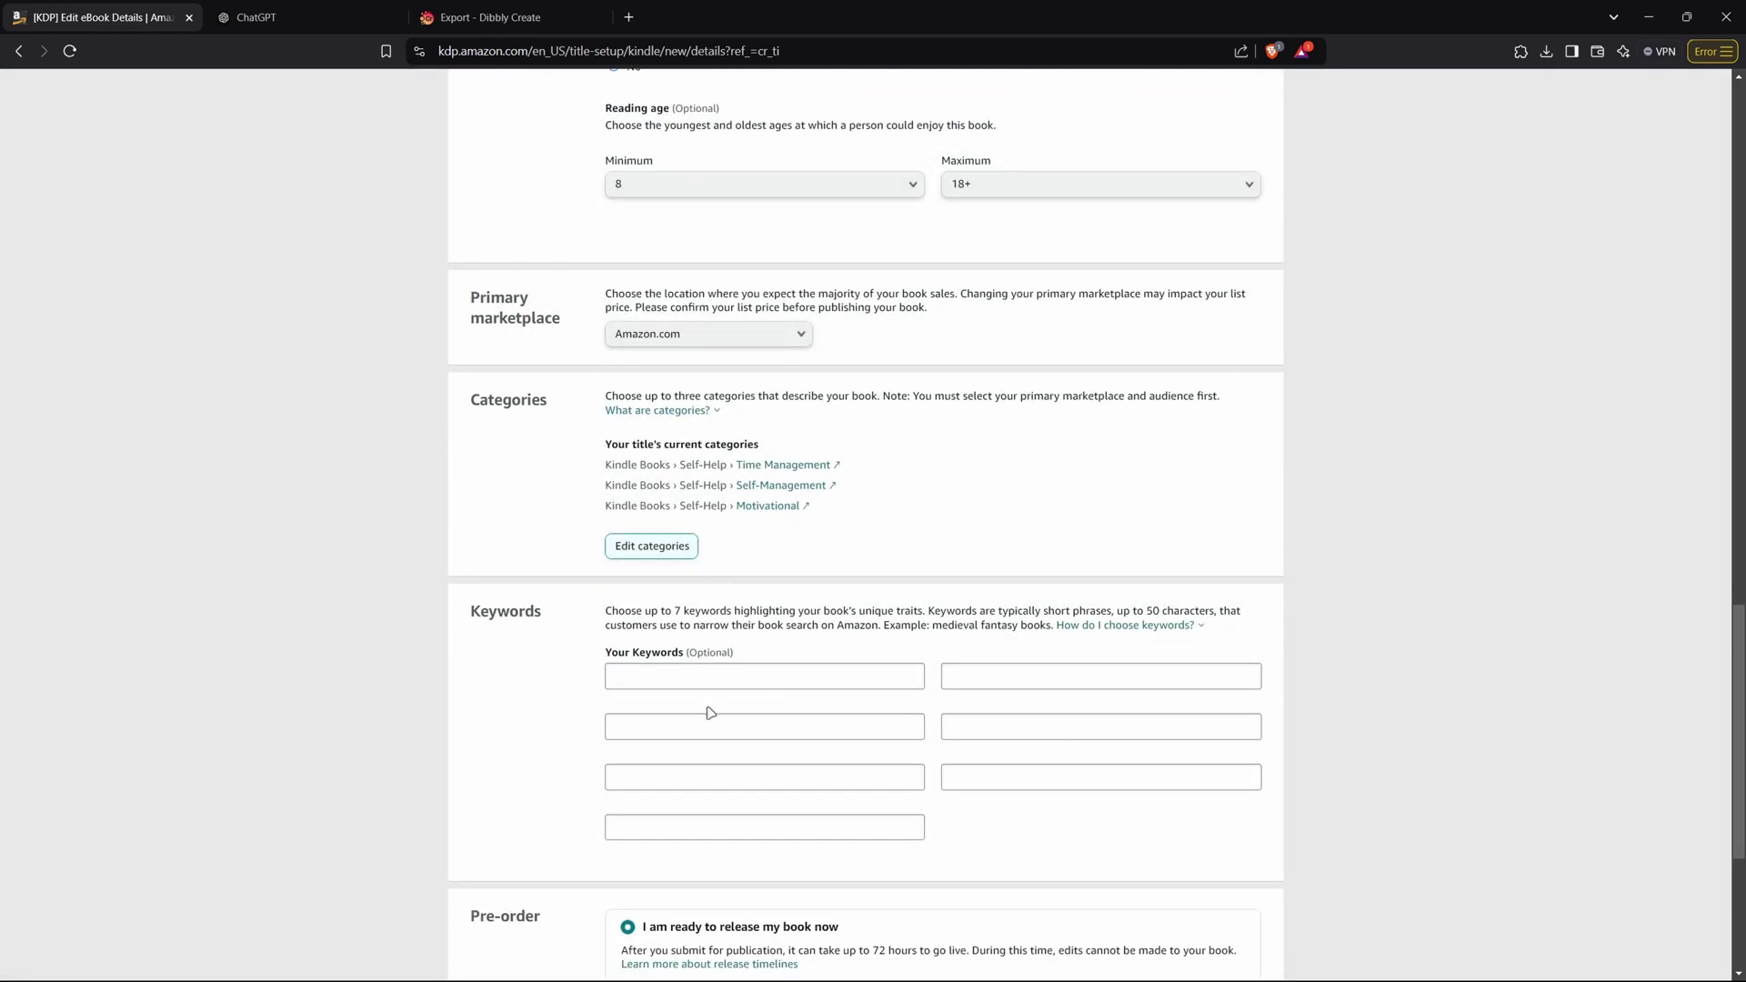
pyautogui.click(692, 674)
pyautogui.moveTo(688, 655); pyautogui.dragTo(806, 656)
# Fill the first three keyword fields with 'focus', 'time management' and 'motivation'.
pyautogui.click(778, 676)
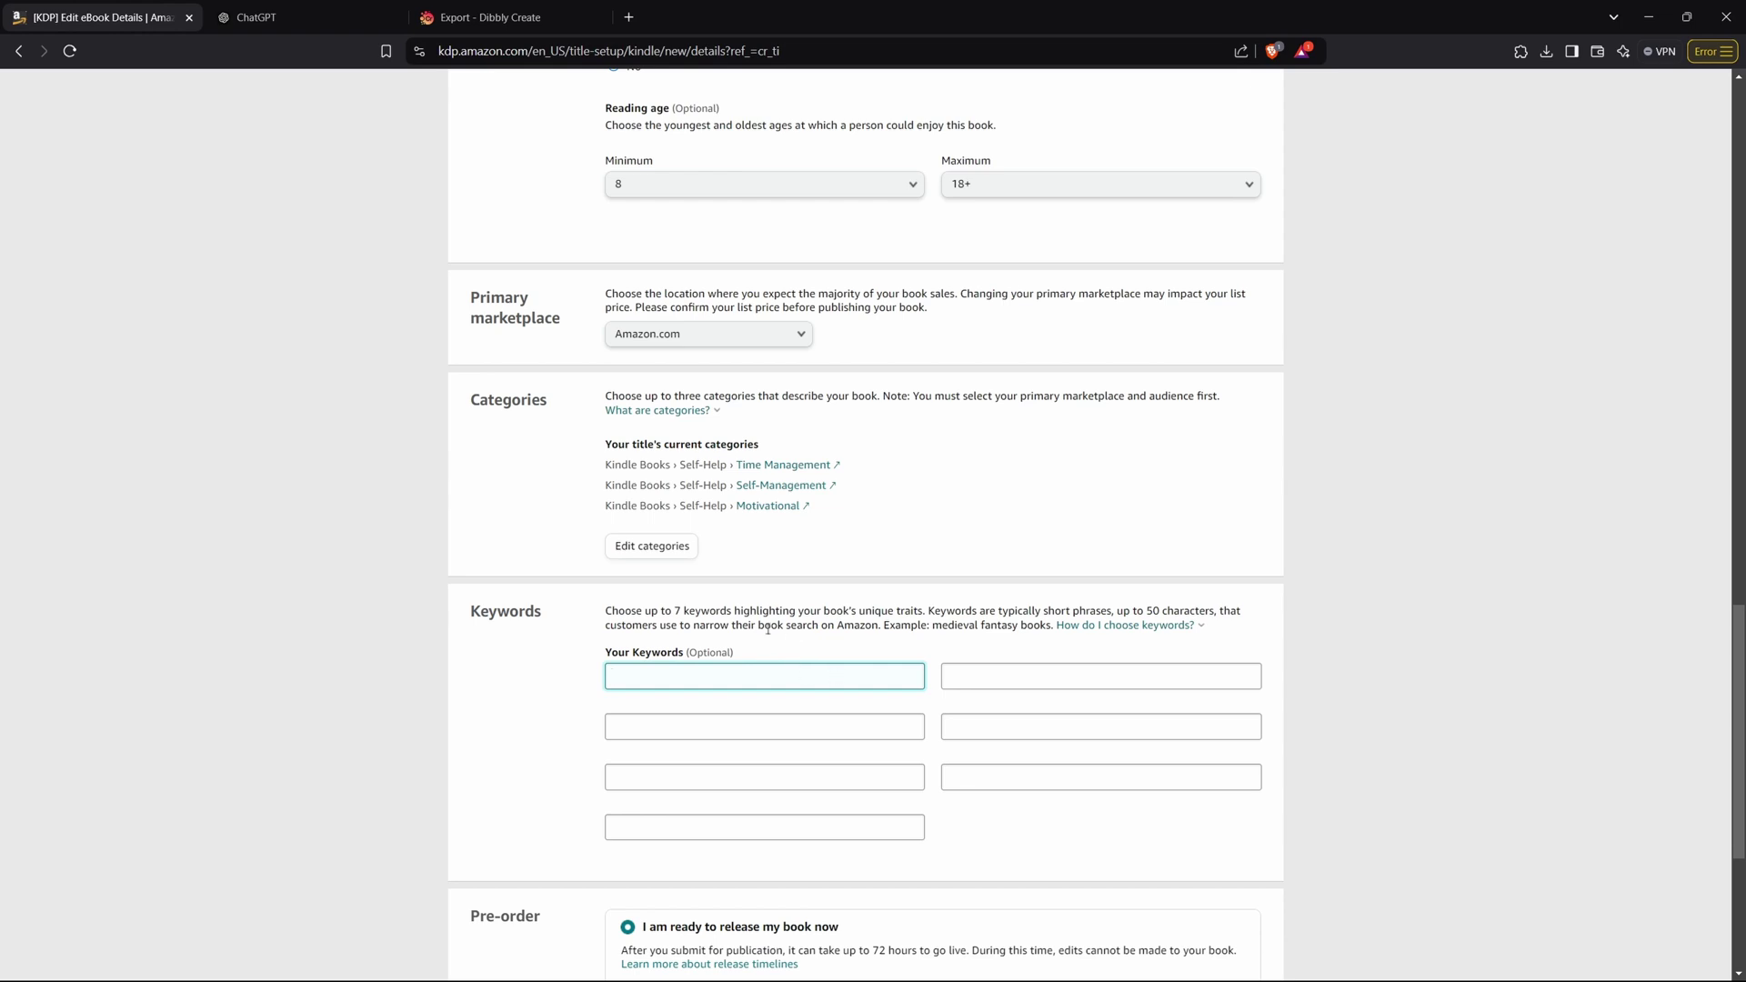
pyautogui.write('focus')
pyautogui.press('Tab')
pyautogui.write('time man')
pyautogui.press('Tab')
pyautogui.press('Tab')
pyautogui.click(1056, 684)
pyautogui.write('nt')
pyautogui.press('Tab')
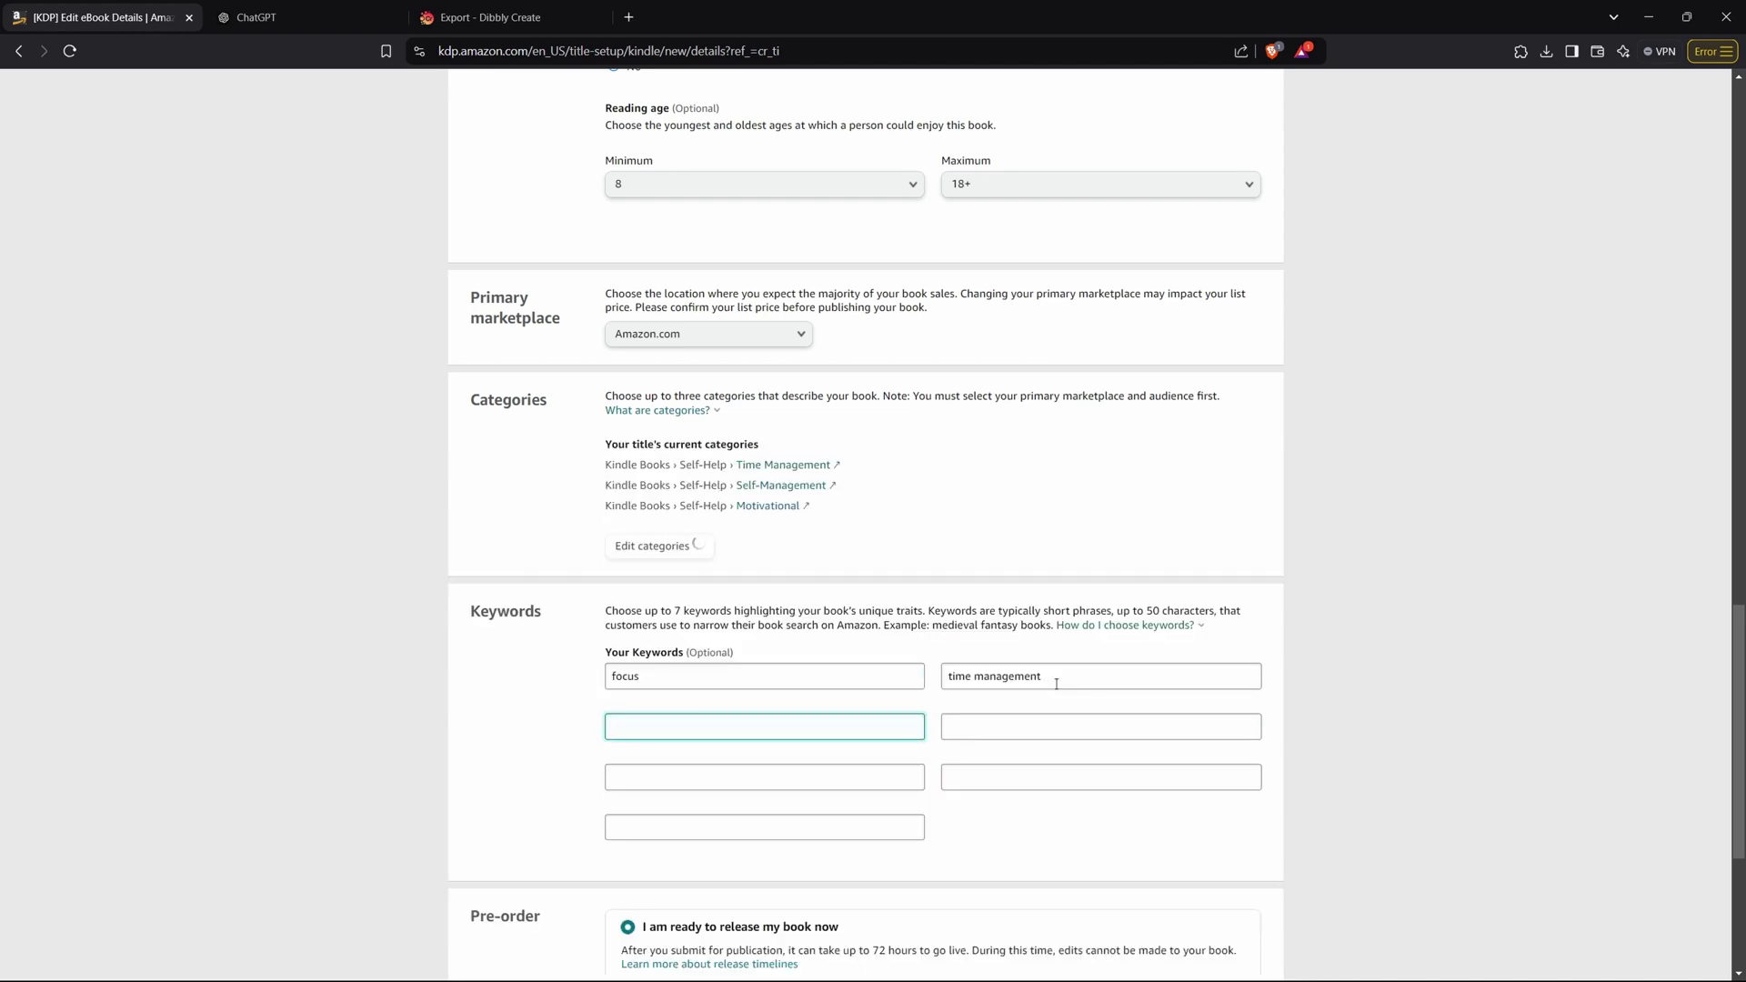
pyautogui.write('motivation')
pyautogui.click(573, 709)
pyautogui.scroll(-4, 573, 691)
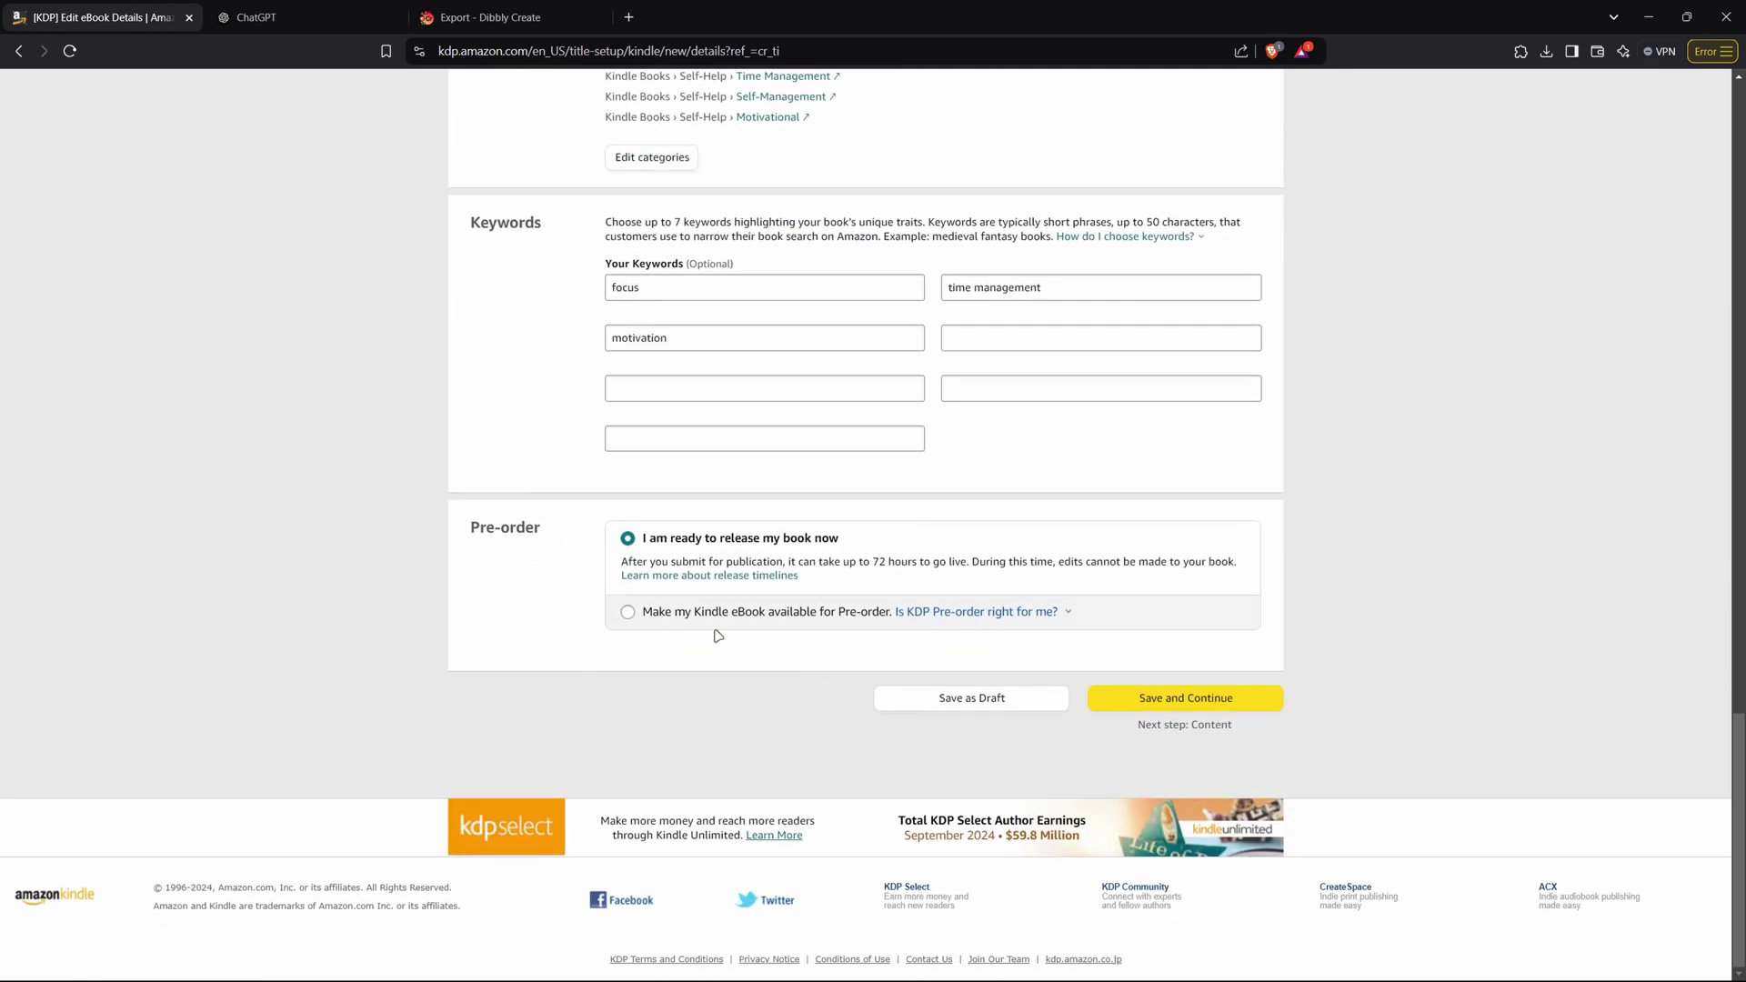
# Save the eBook details and continue to the Content page.
pyautogui.click(1217, 700)
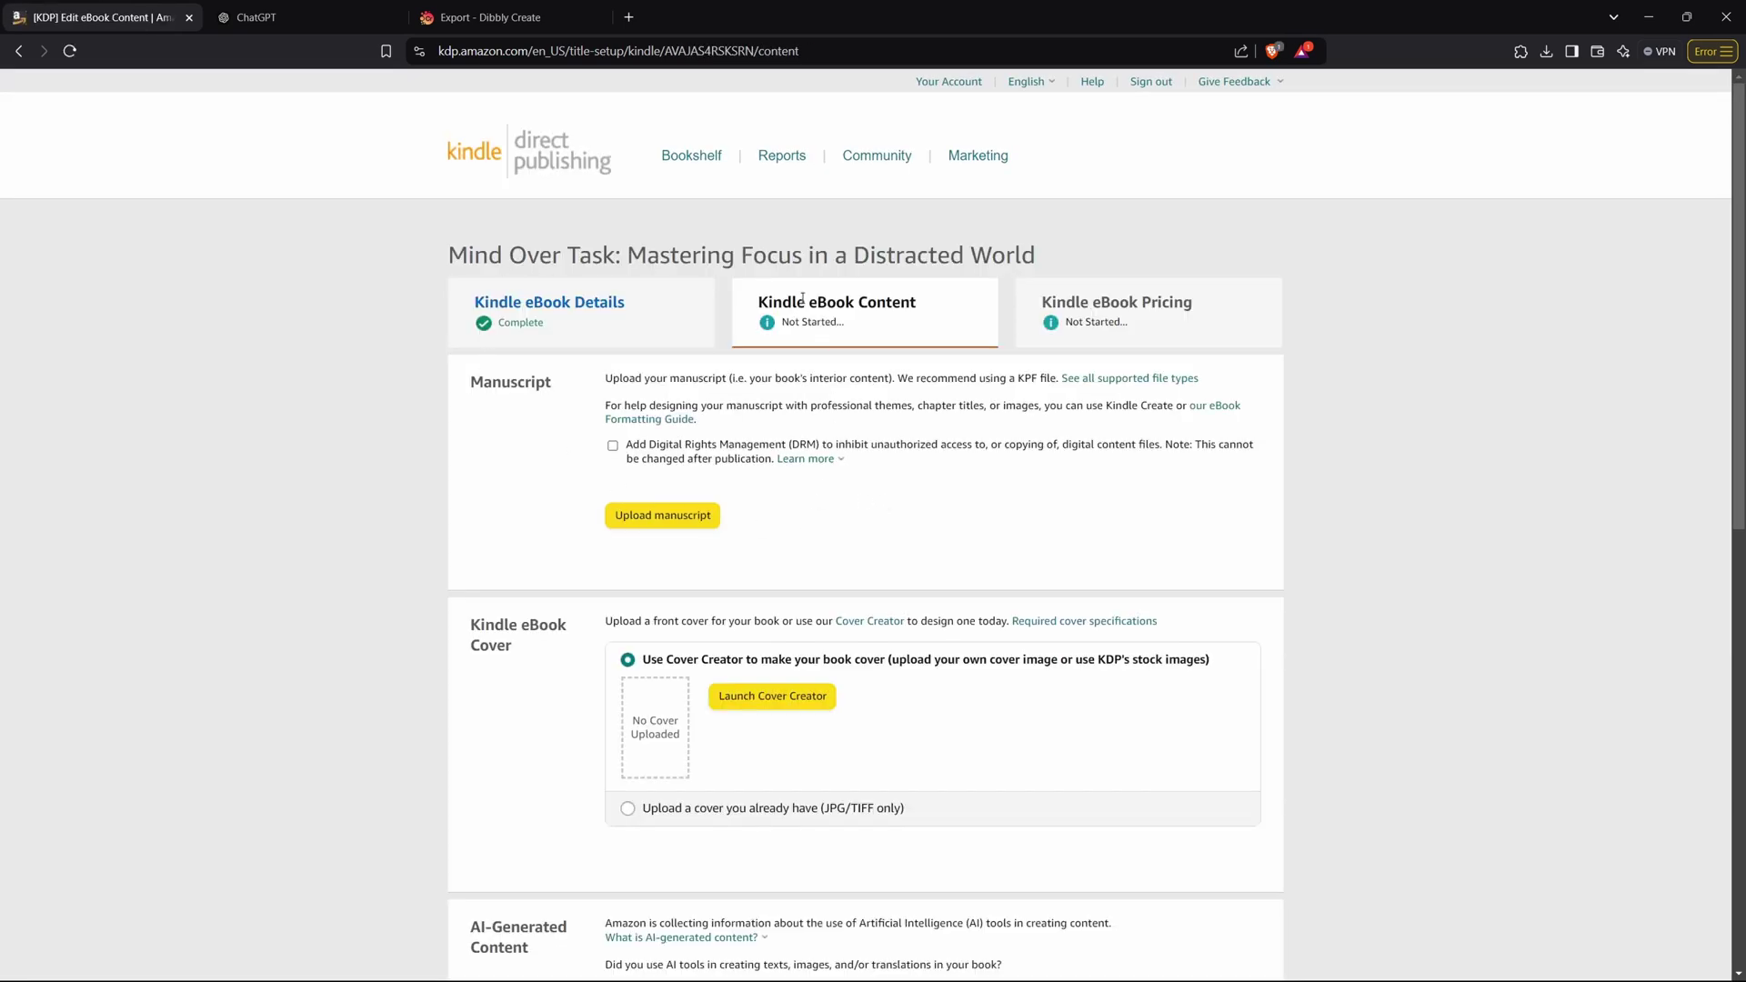
pyautogui.moveTo(802, 298); pyautogui.dragTo(978, 314)
pyautogui.click(980, 429)
pyautogui.scroll(-1, 500, 468)
# Upload the exported Mind Over Task .epub from Downloads as the manuscript.
pyautogui.click(667, 433)
pyautogui.click(199, 187)
pyautogui.click(715, 464)
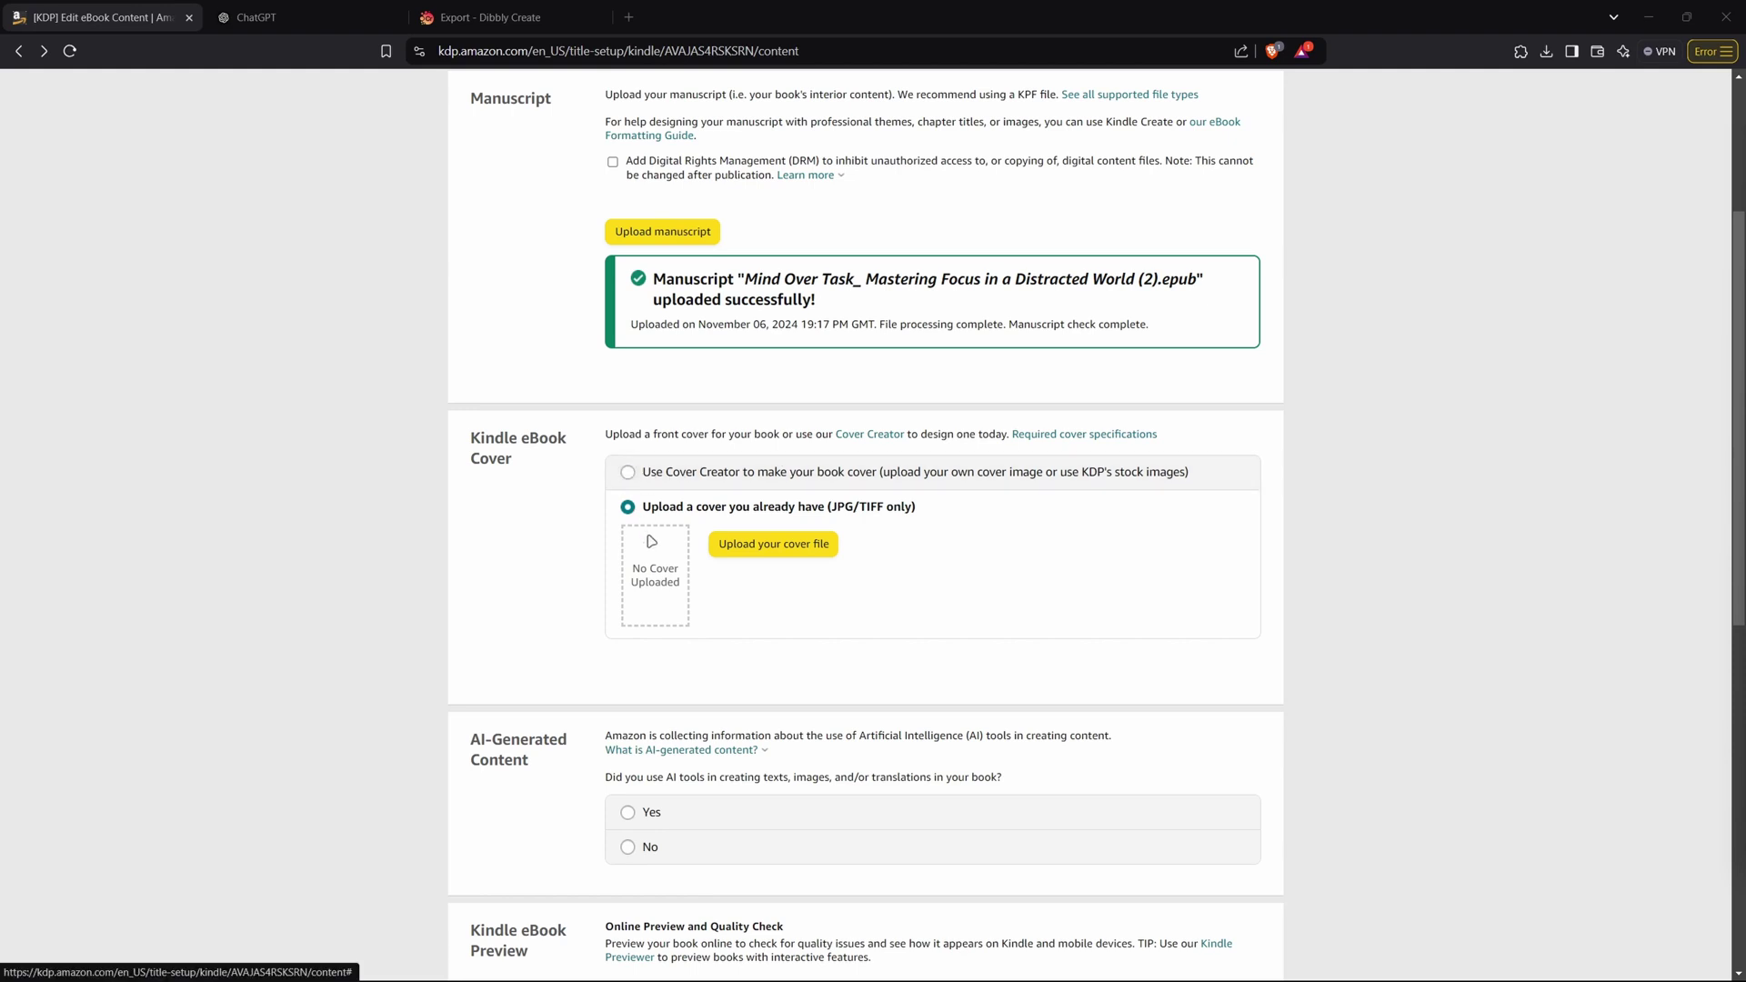
# Upload the 'Book Cover' image from Downloads as the eBook's front cover.
pyautogui.click(754, 551)
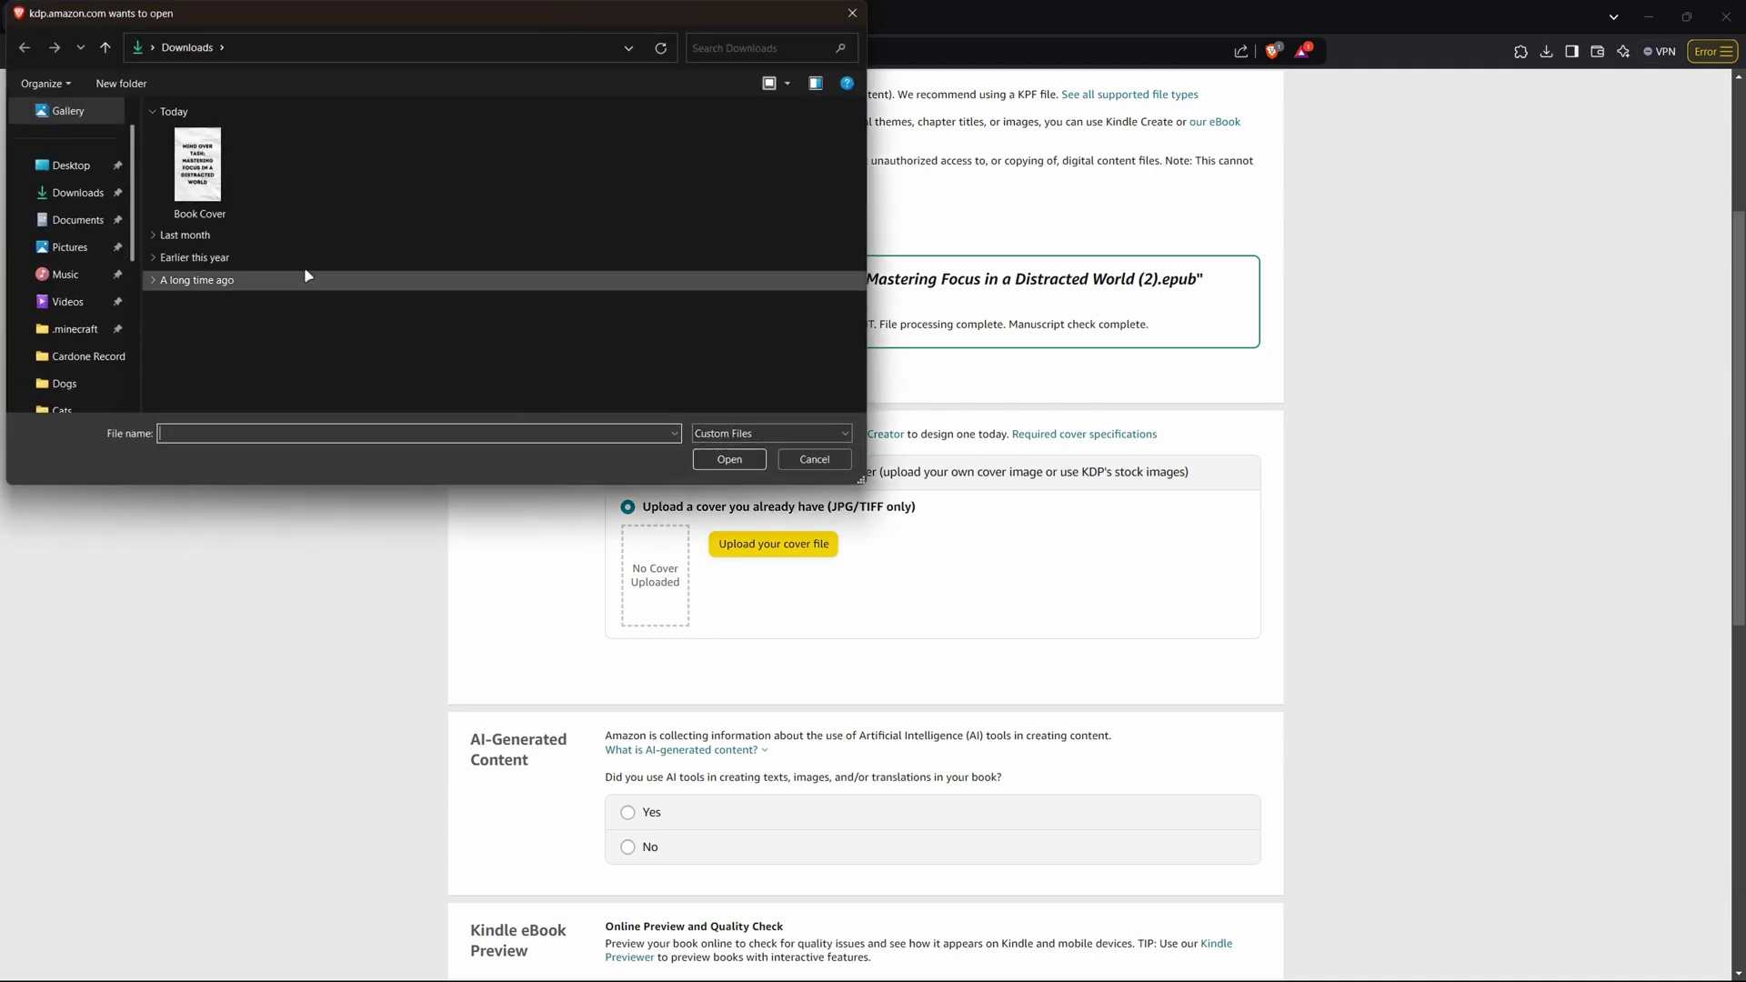
pyautogui.click(212, 164)
pyautogui.click(735, 458)
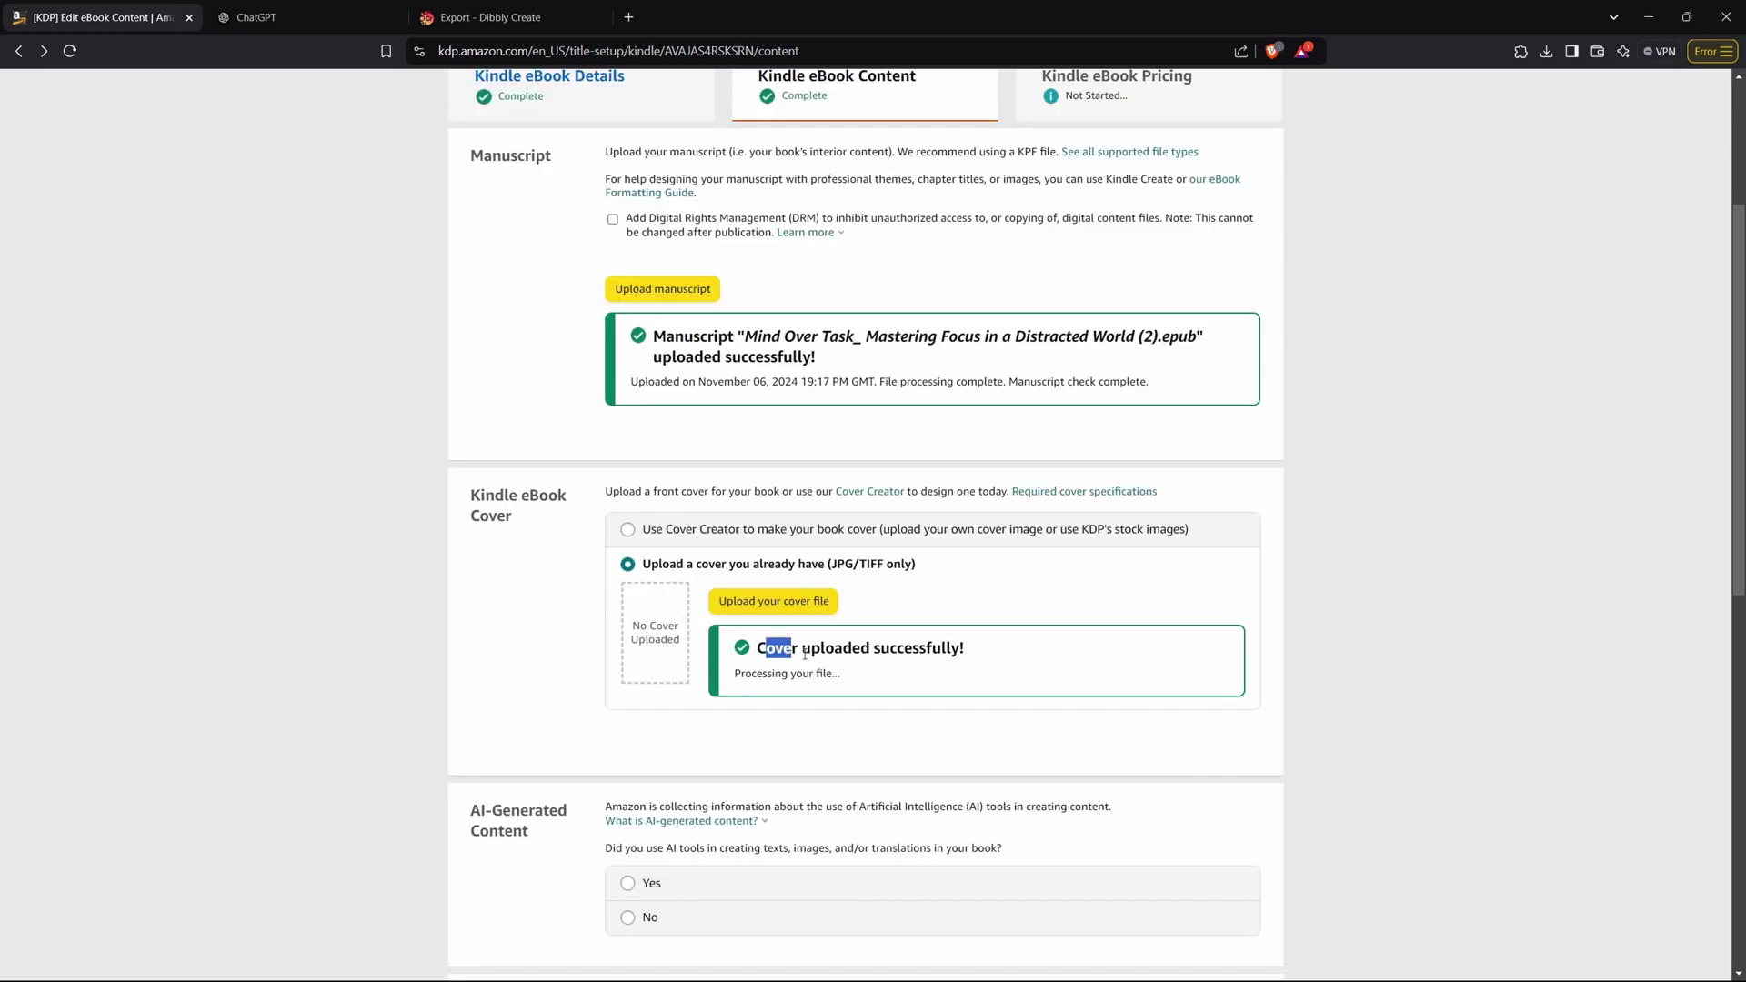
pyautogui.moveTo(846, 653); pyautogui.dragTo(966, 651)
pyautogui.scroll(-5, 722, 664)
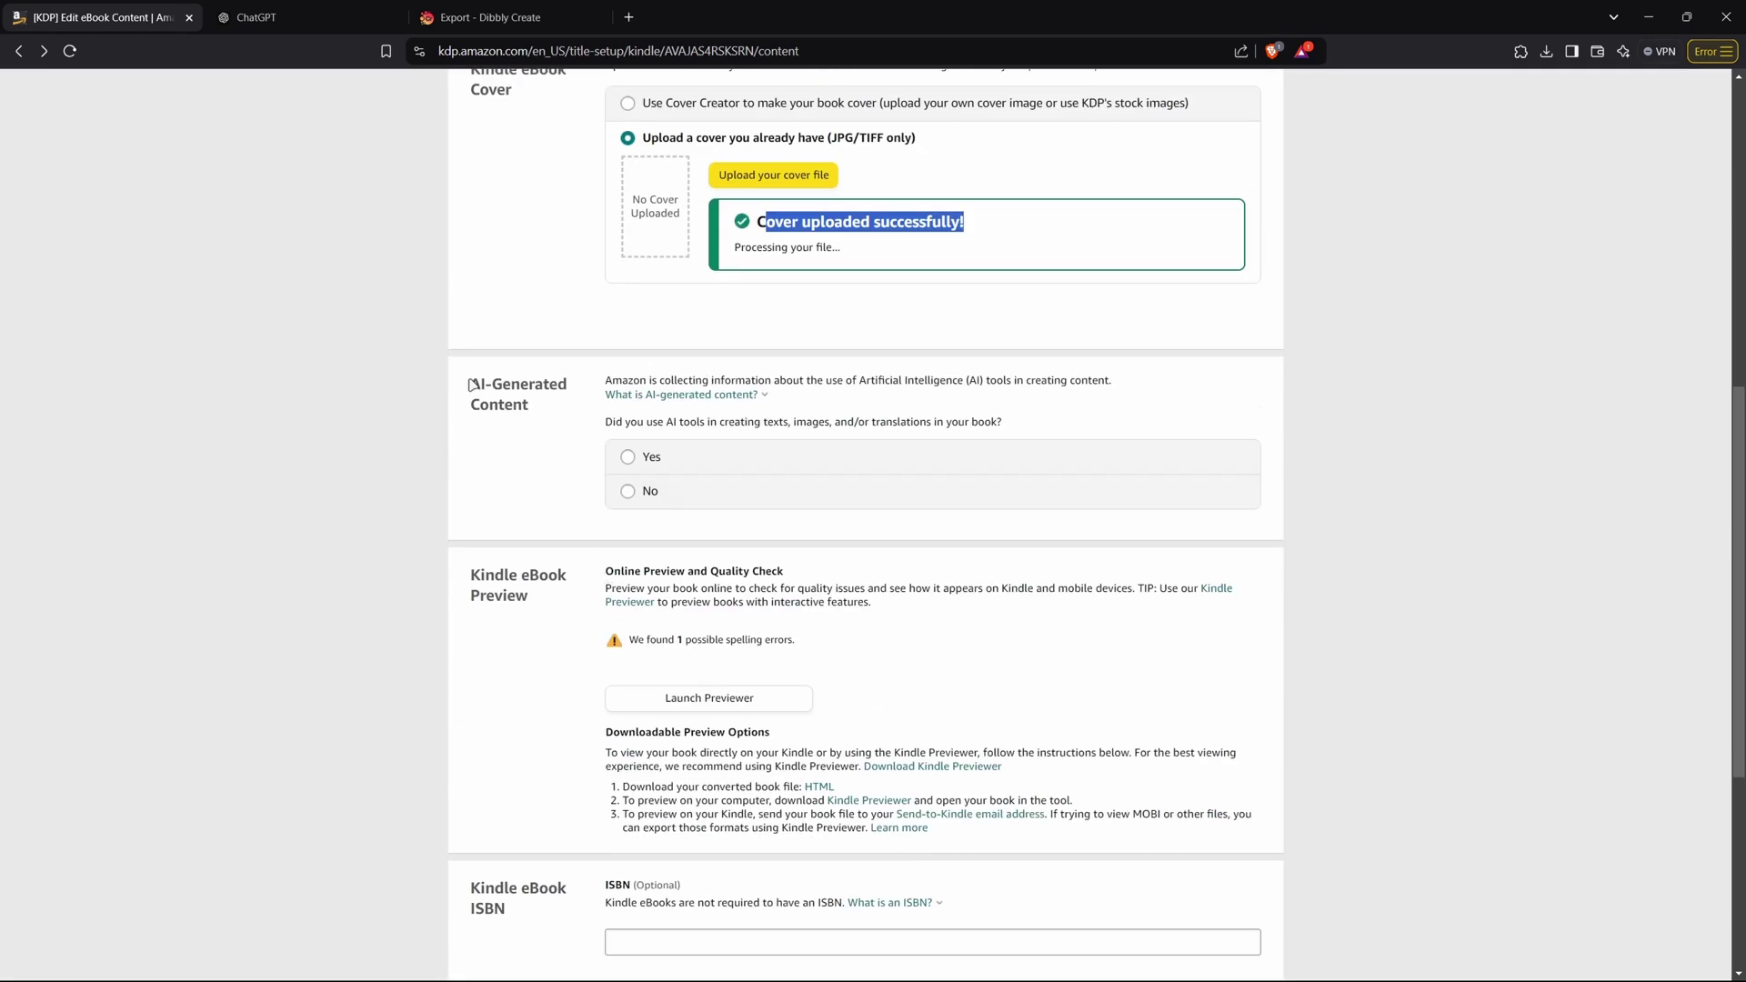
pyautogui.click(472, 384)
pyautogui.moveTo(472, 385); pyautogui.dragTo(542, 412)
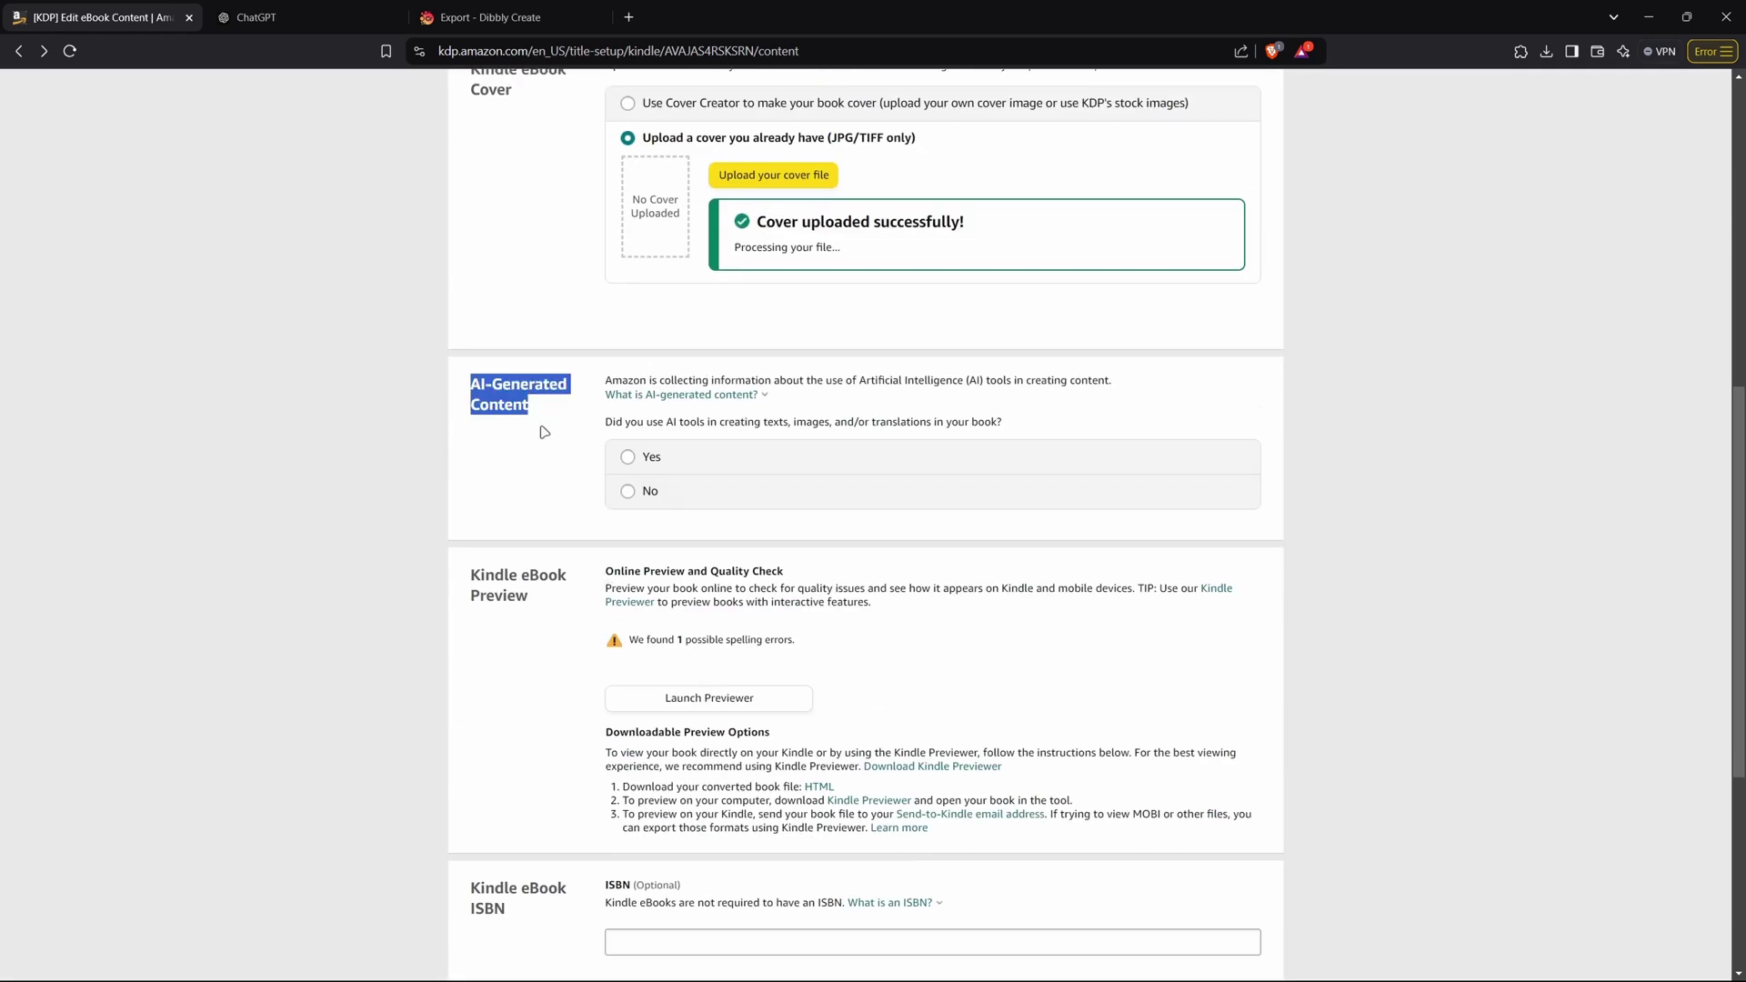
# Declare AI use: entire text AI-generated and extensively edited, with Dibbly Create as the tool.
pyautogui.click(551, 458)
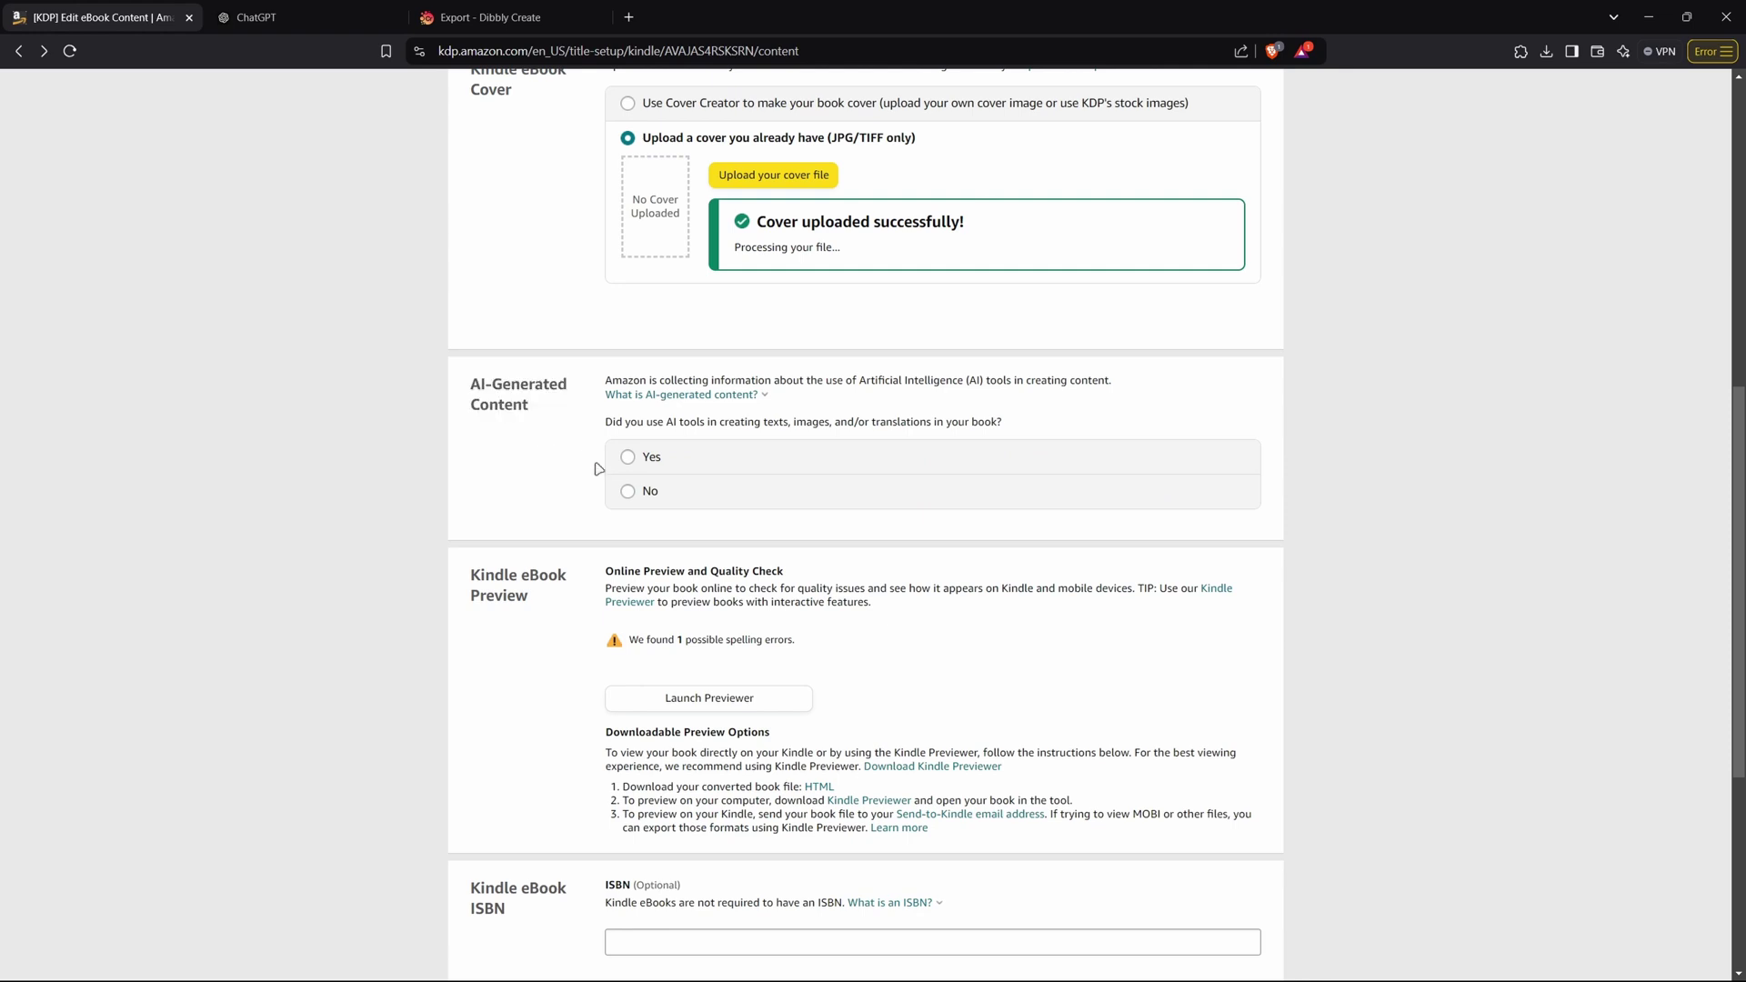
pyautogui.click(628, 461)
pyautogui.click(865, 499)
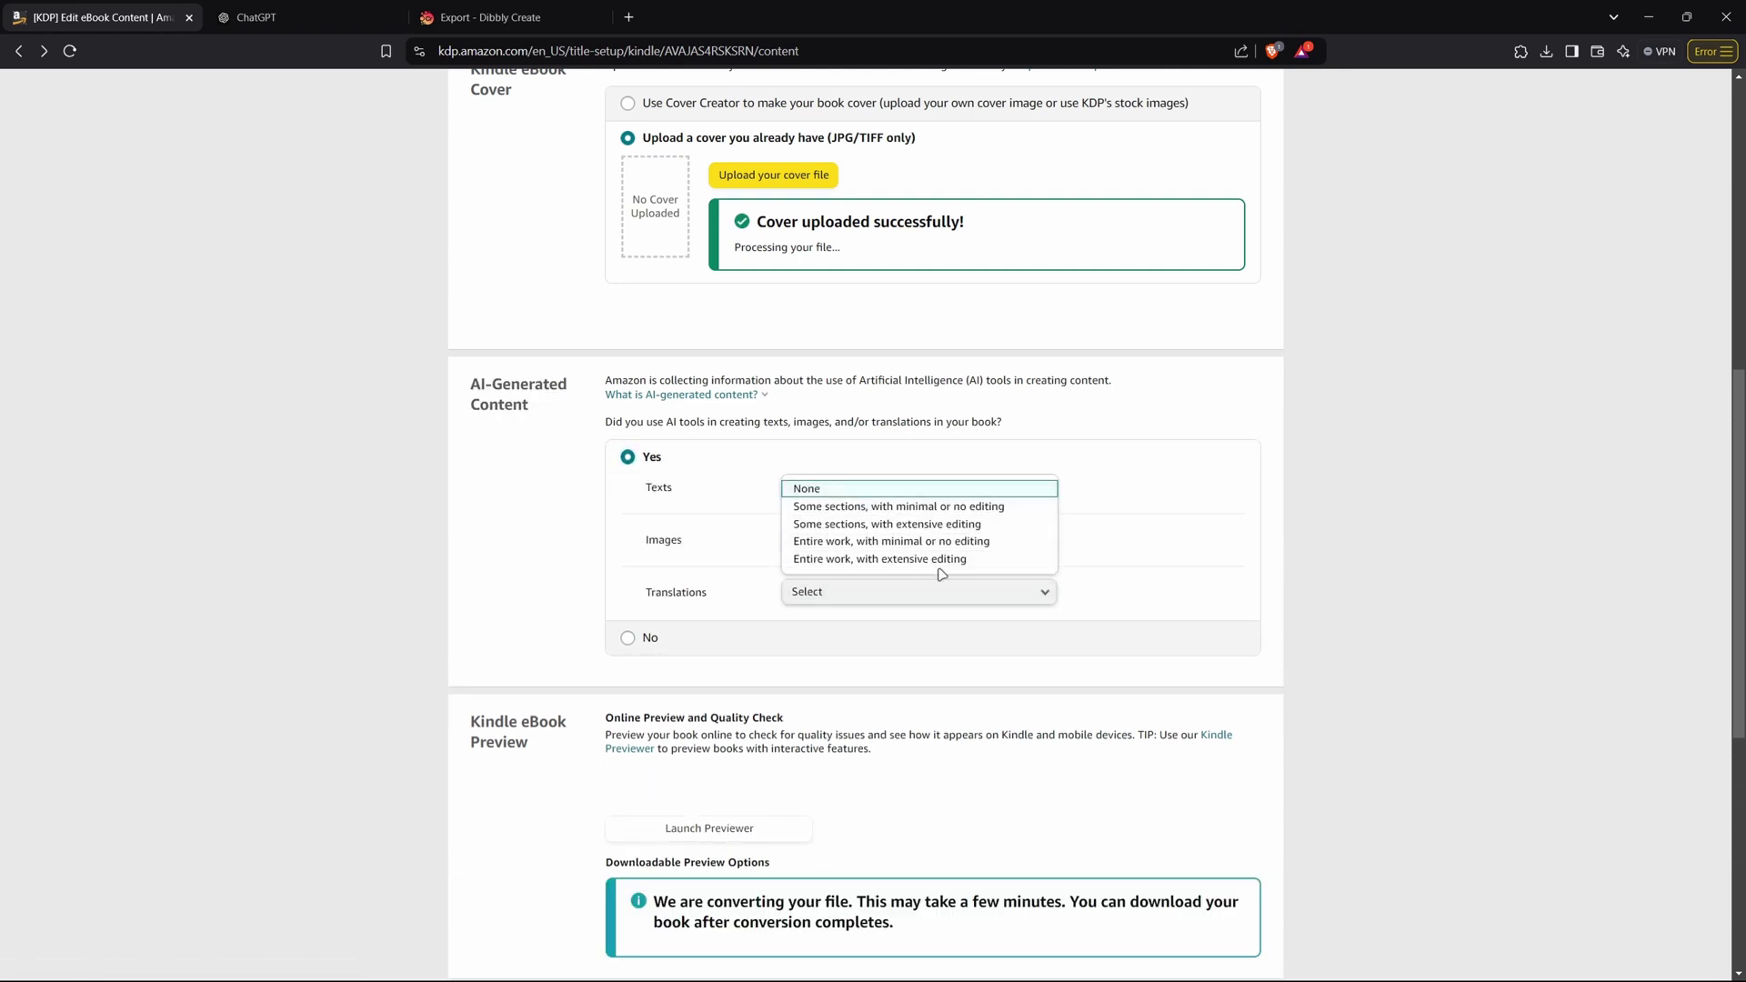
pyautogui.click(886, 559)
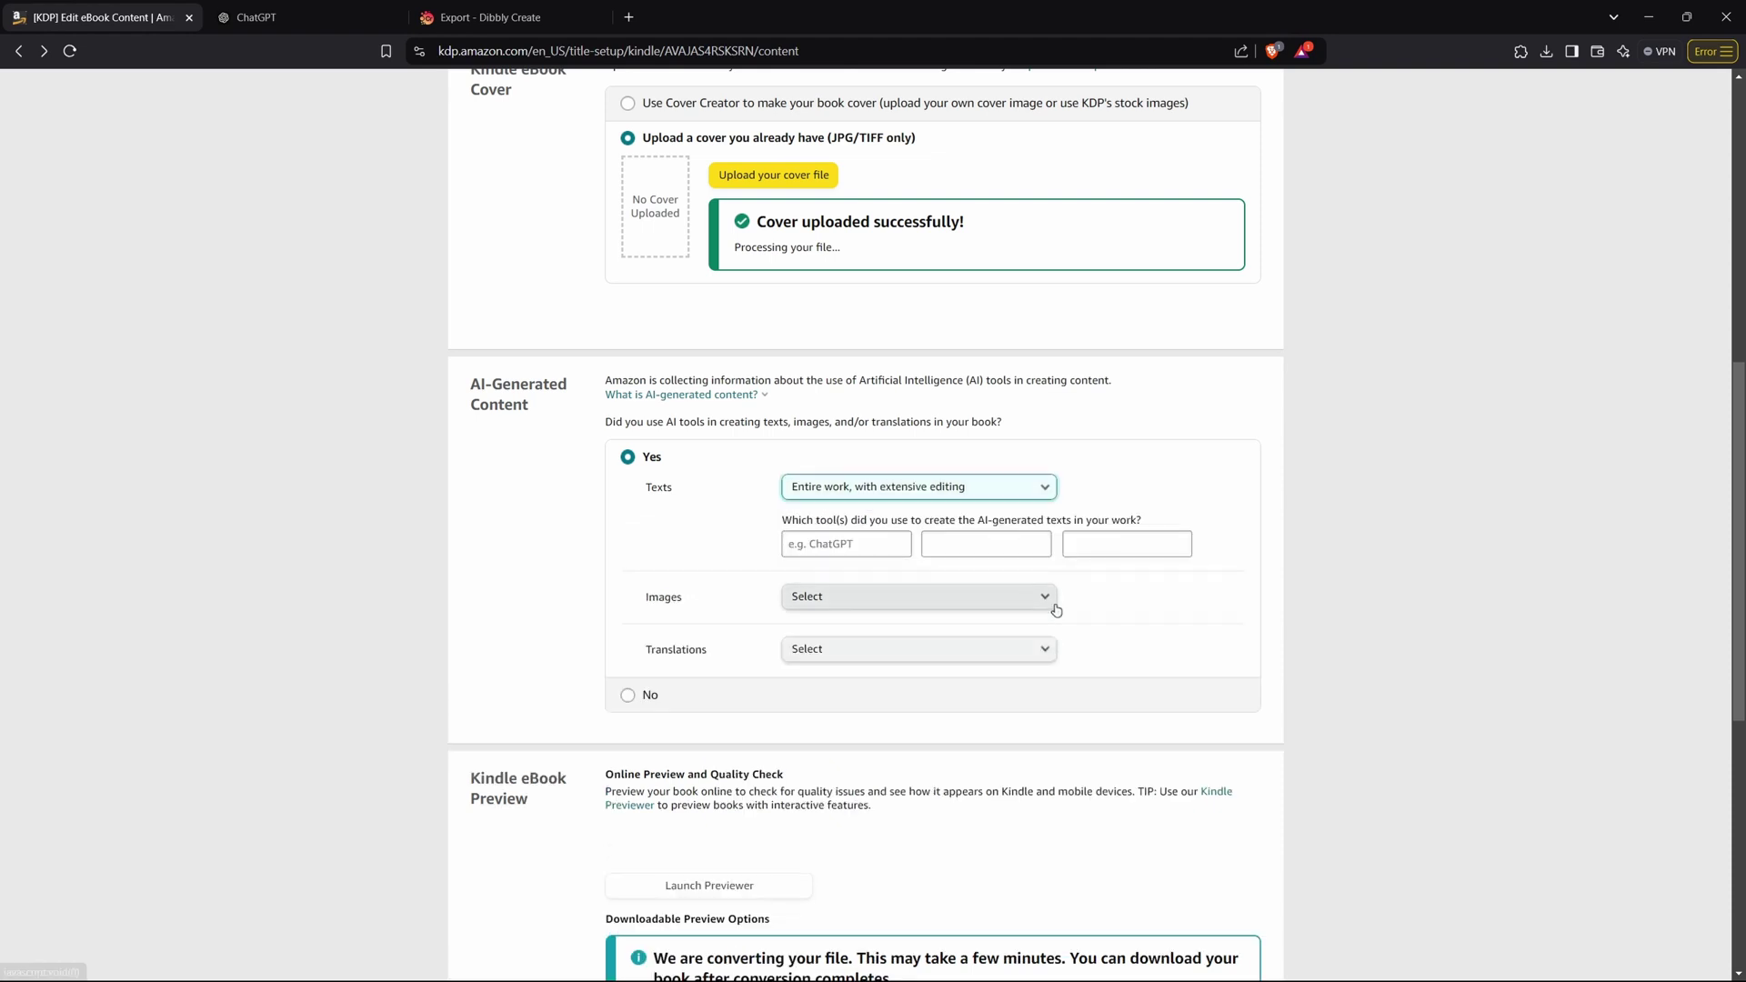
pyautogui.click(882, 548)
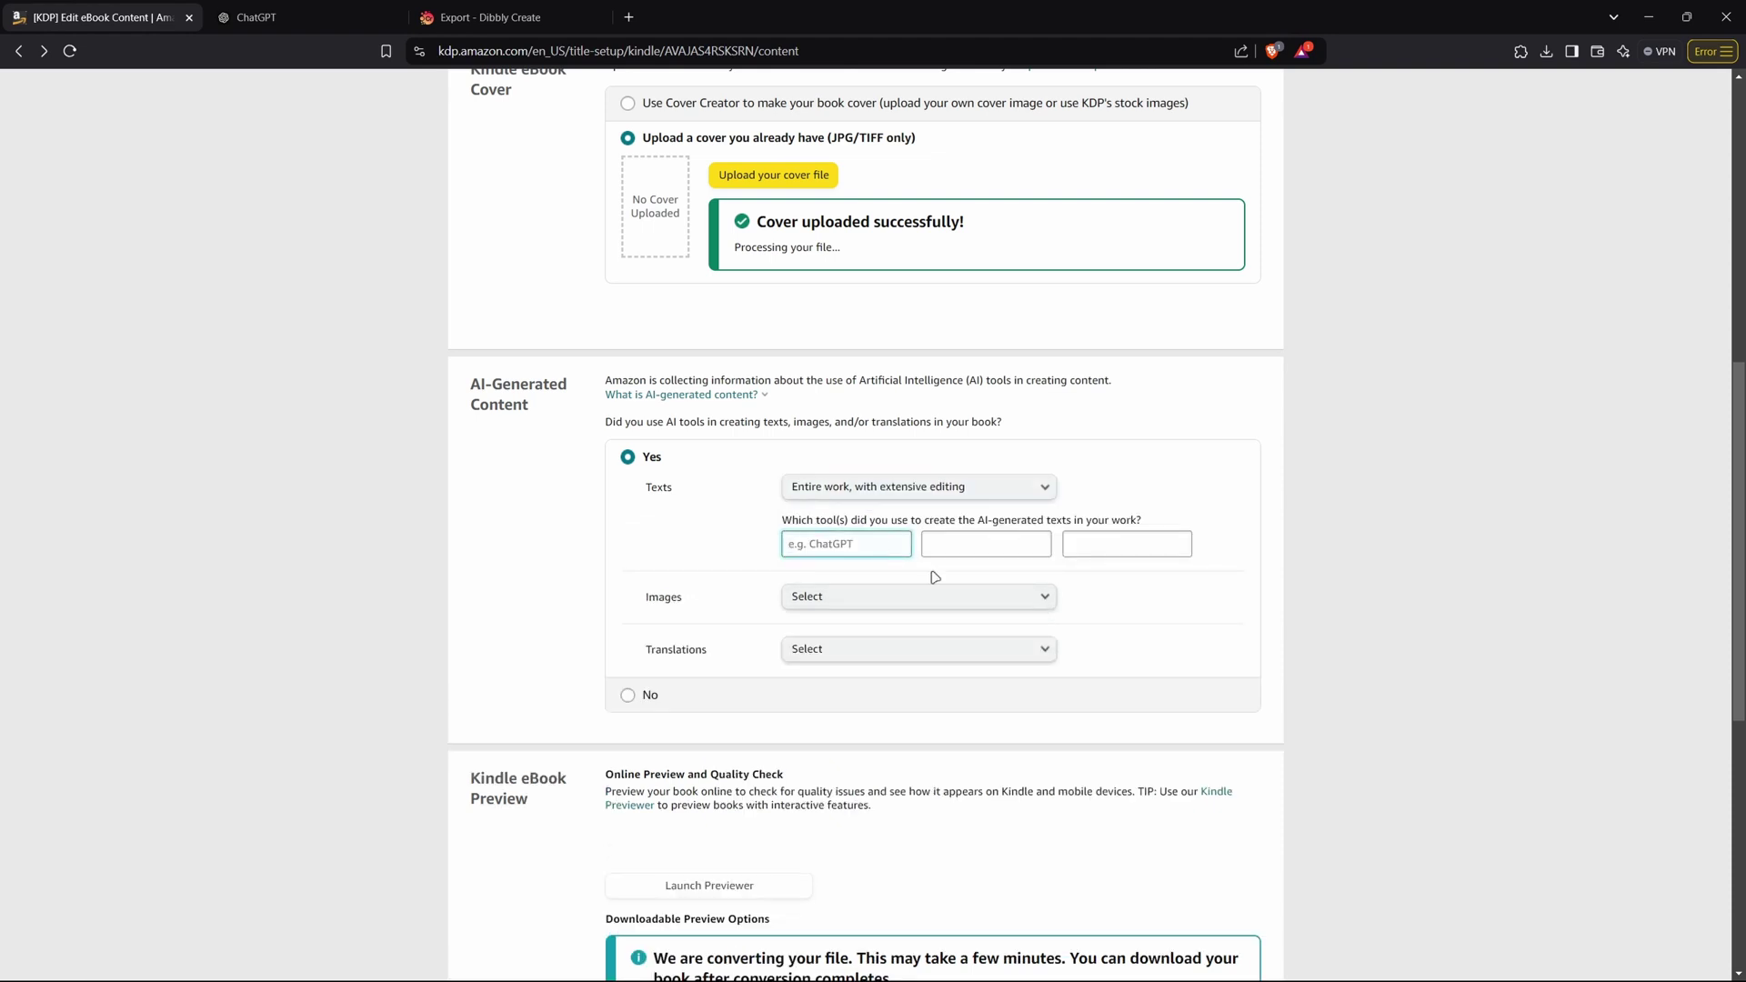
pyautogui.write('Dibbly Create')
# Set both AI-generated images and AI translations to None.
pyautogui.click(883, 596)
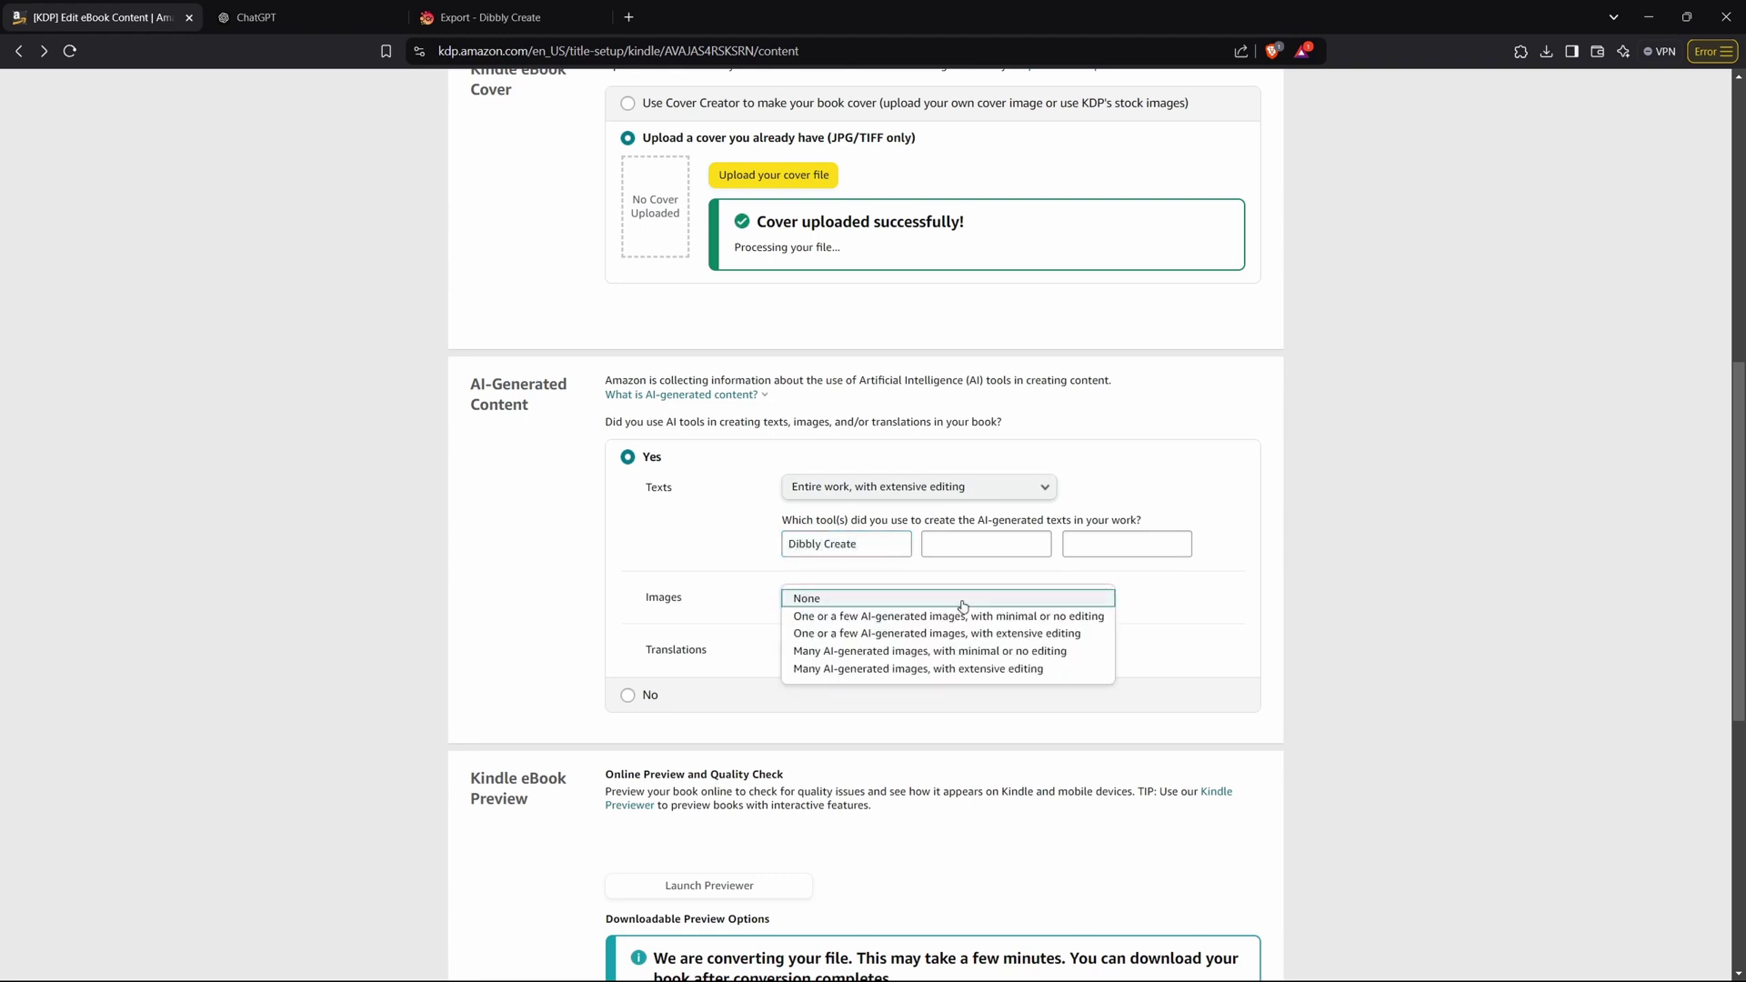
pyautogui.click(983, 598)
pyautogui.click(899, 653)
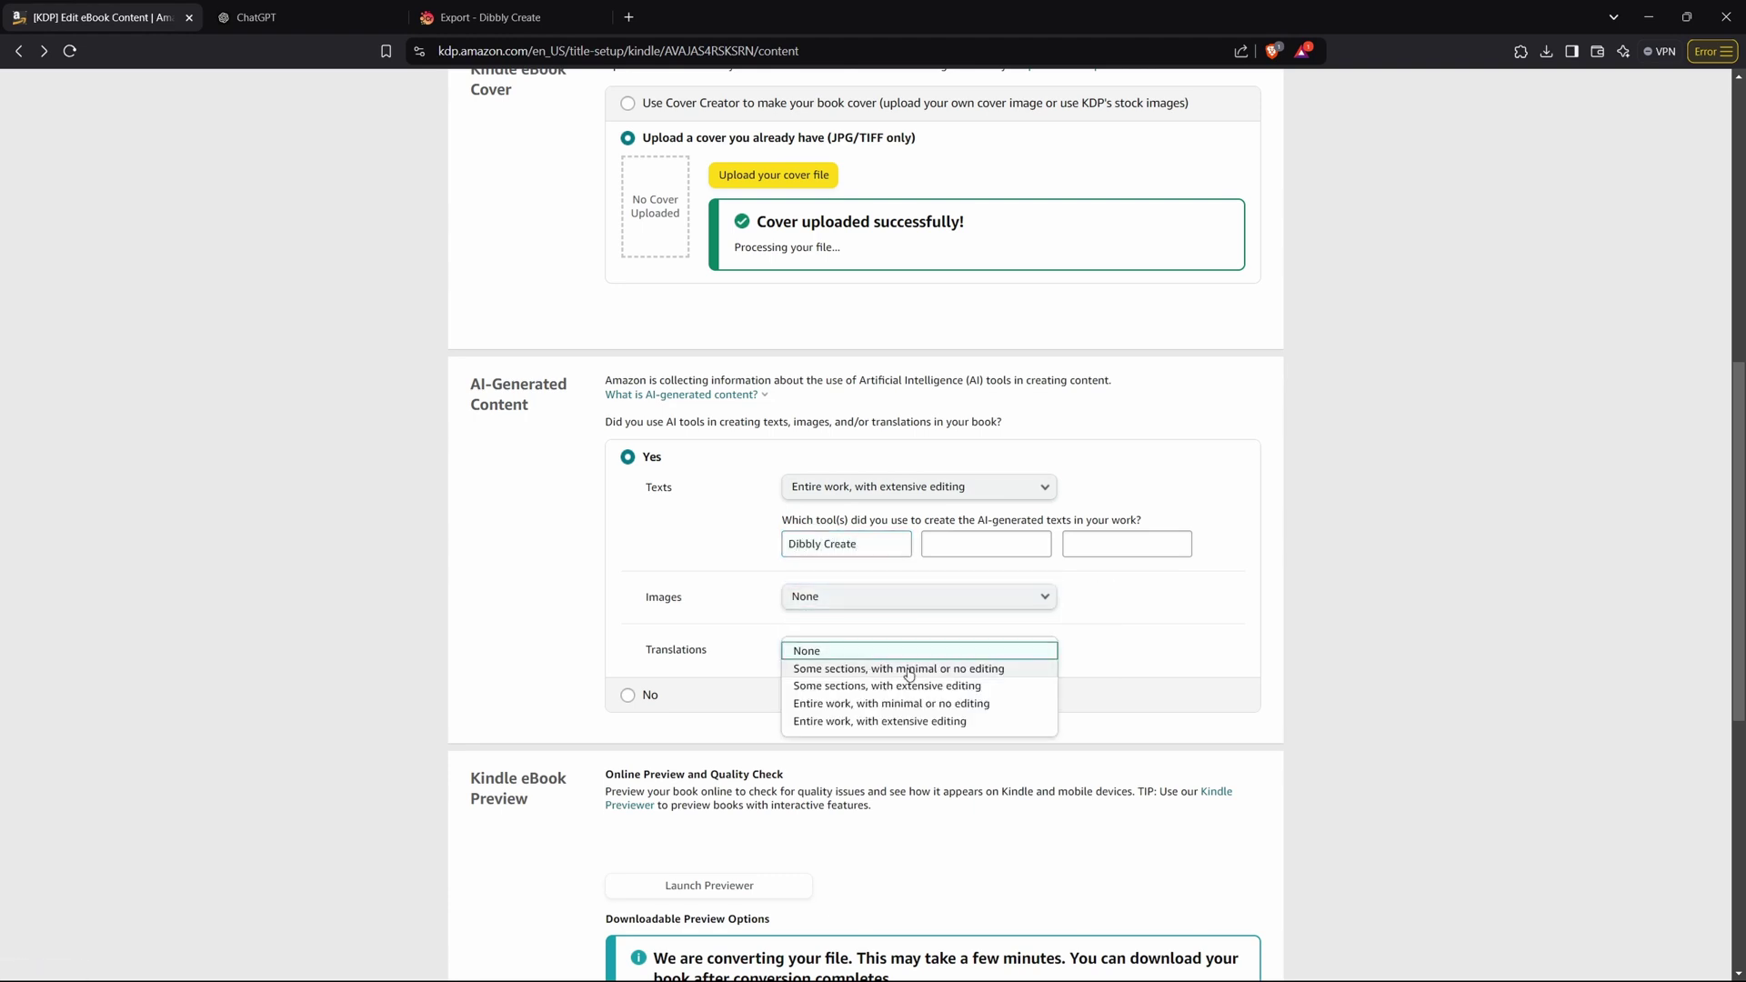
pyautogui.click(855, 665)
pyautogui.scroll(-1, 651, 636)
pyautogui.scroll(-5, 651, 637)
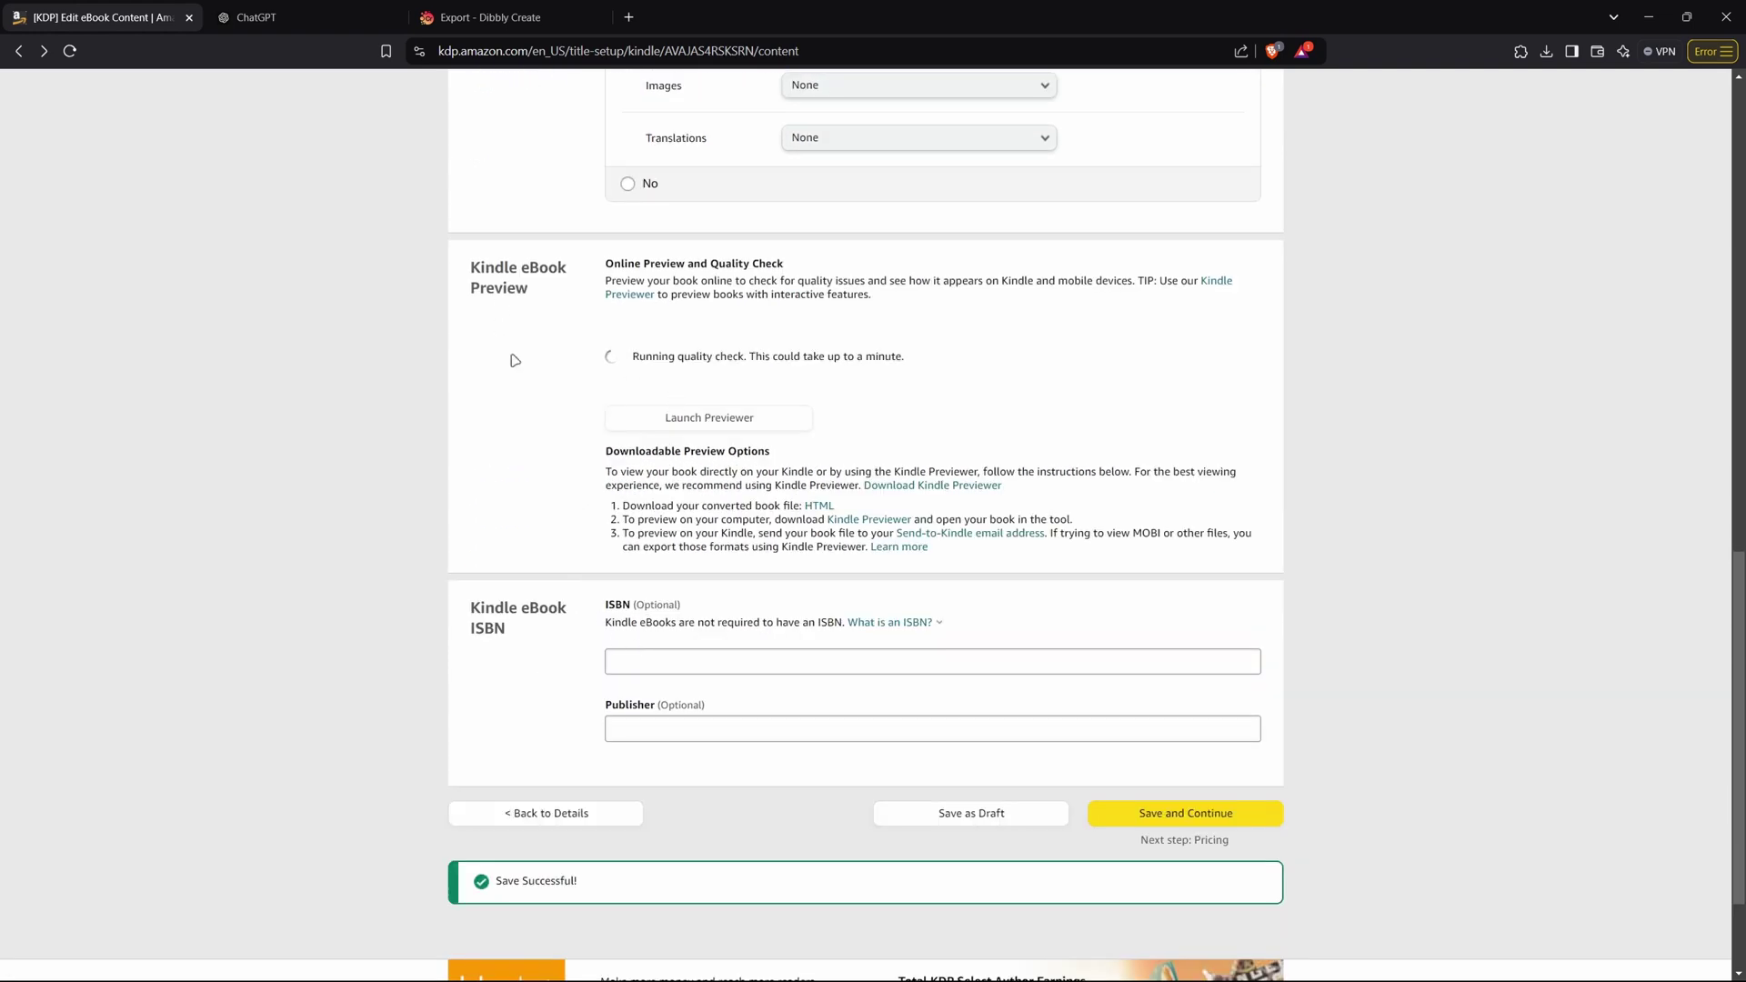
pyautogui.scroll(1, 532, 385)
# Save the content step and continue to the Pricing page.
pyautogui.doubleClick(537, 354)
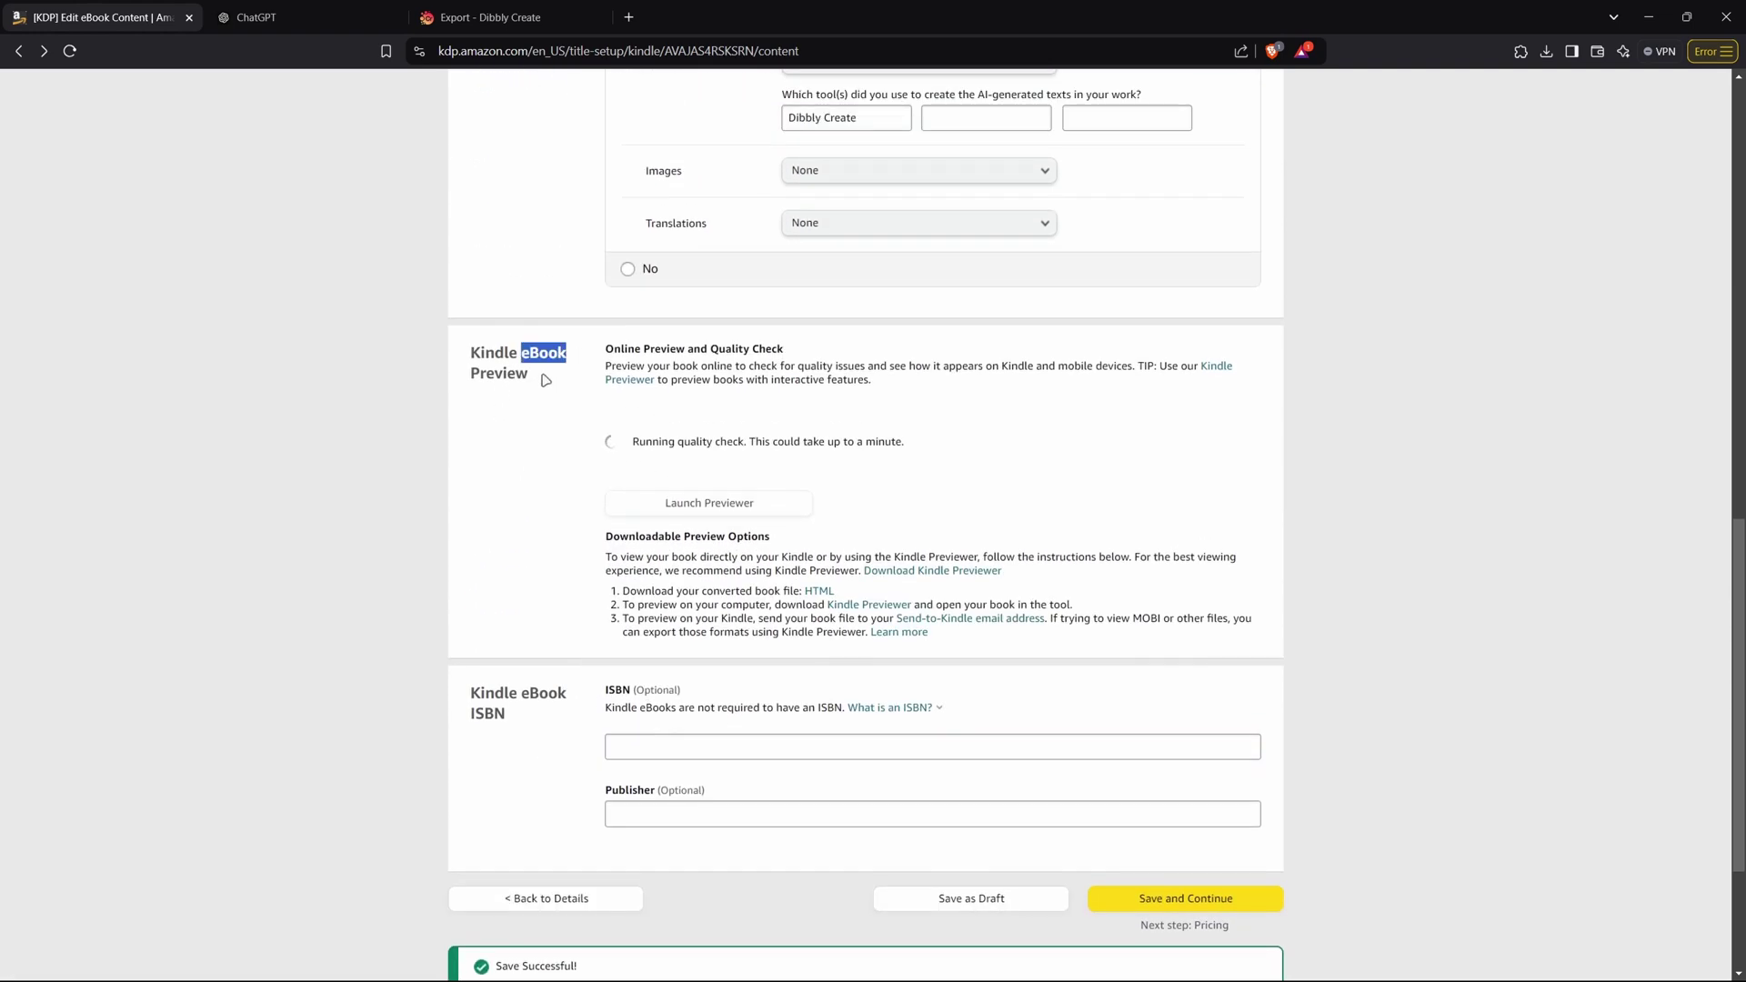
pyautogui.click(571, 357)
pyautogui.moveTo(645, 442); pyautogui.dragTo(812, 478)
pyautogui.click(837, 478)
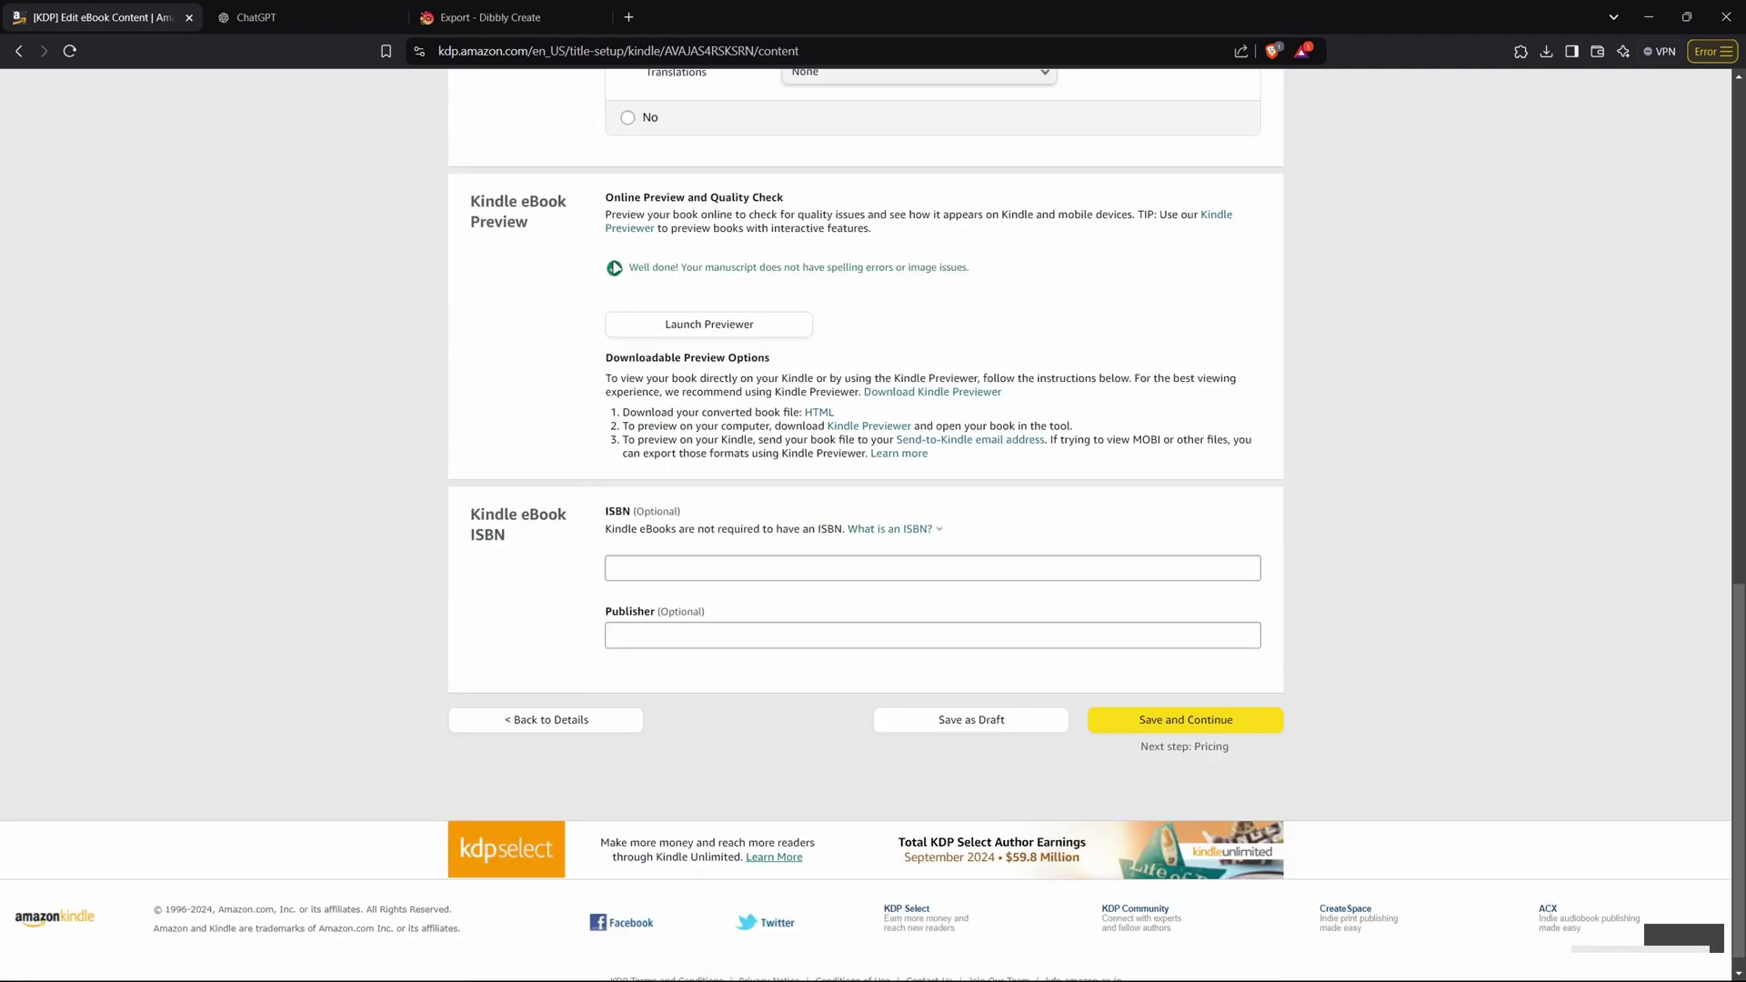
pyautogui.scroll(15, 511, 371)
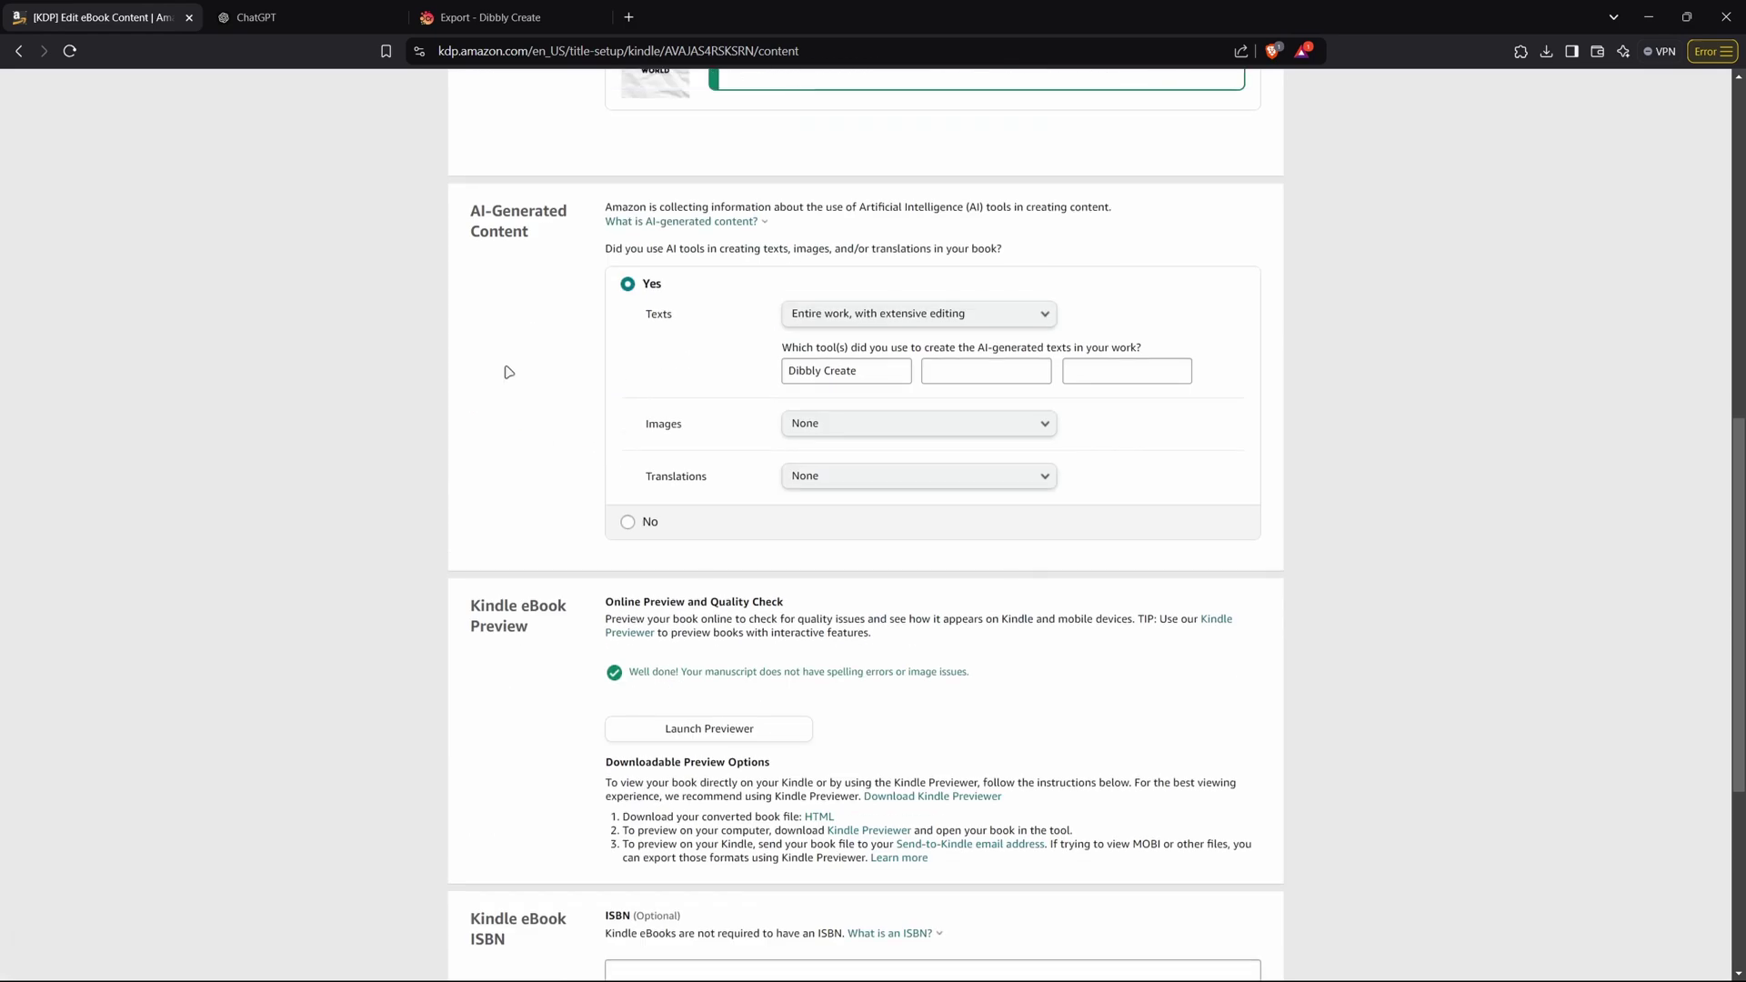
pyautogui.scroll(-15, 479, 386)
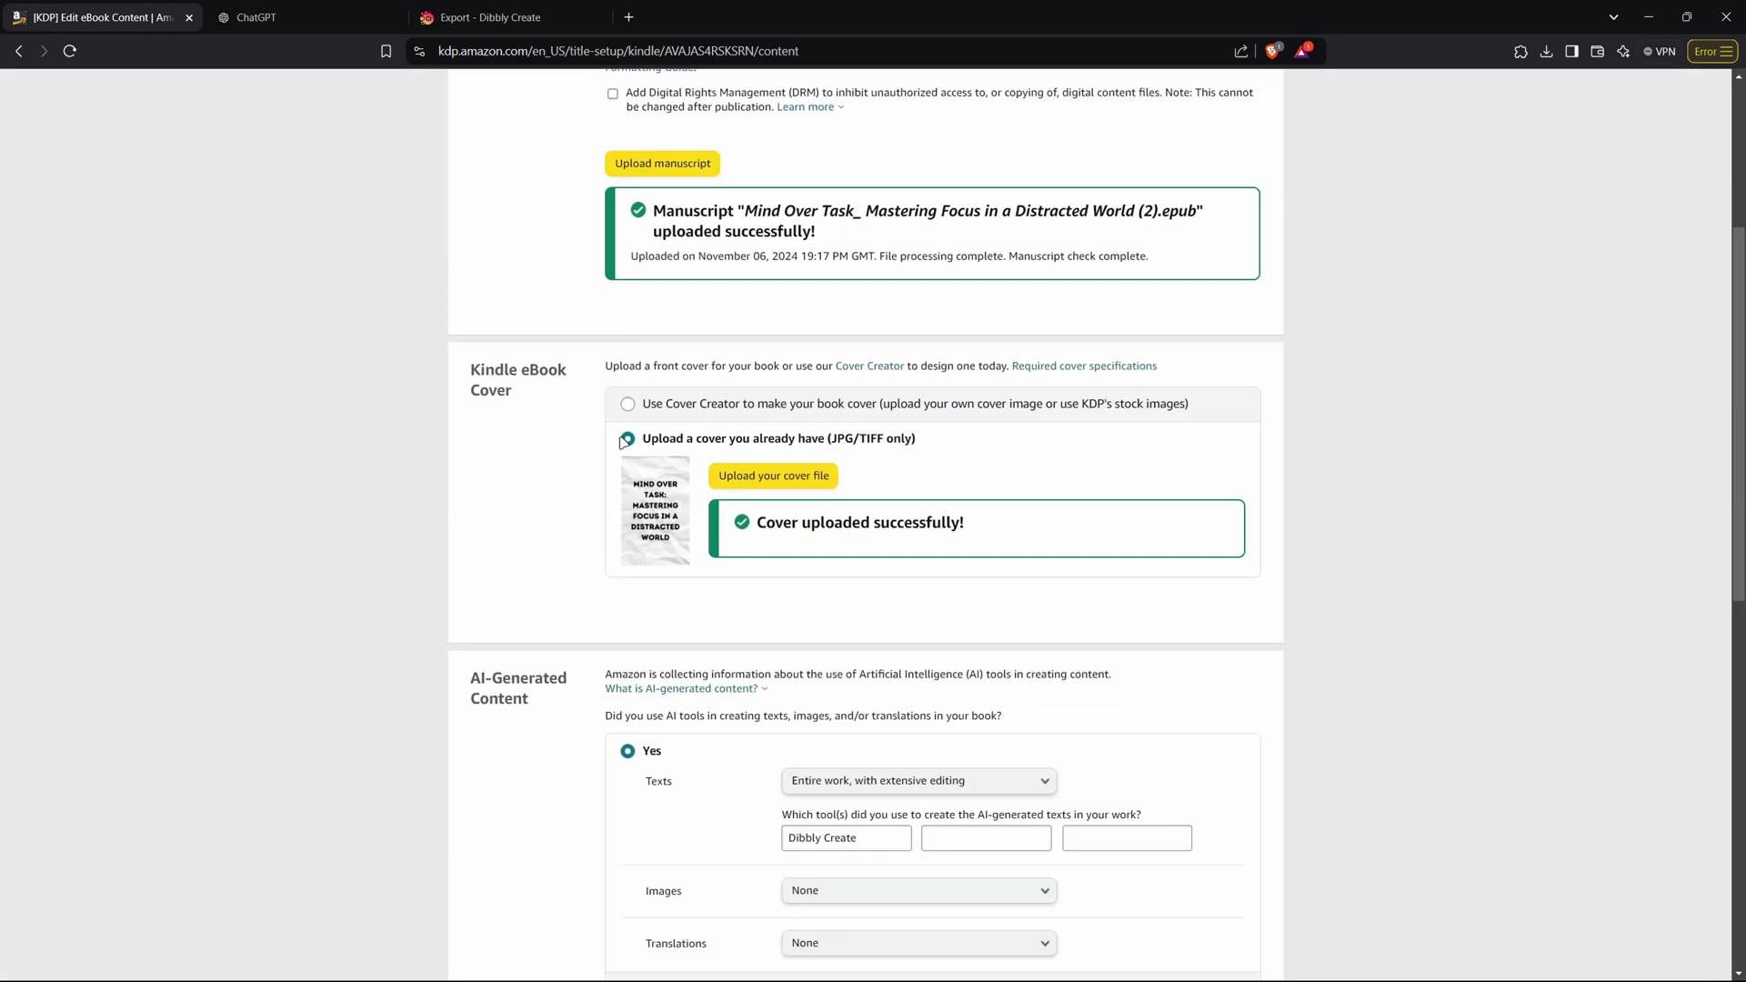
pyautogui.click(1187, 709)
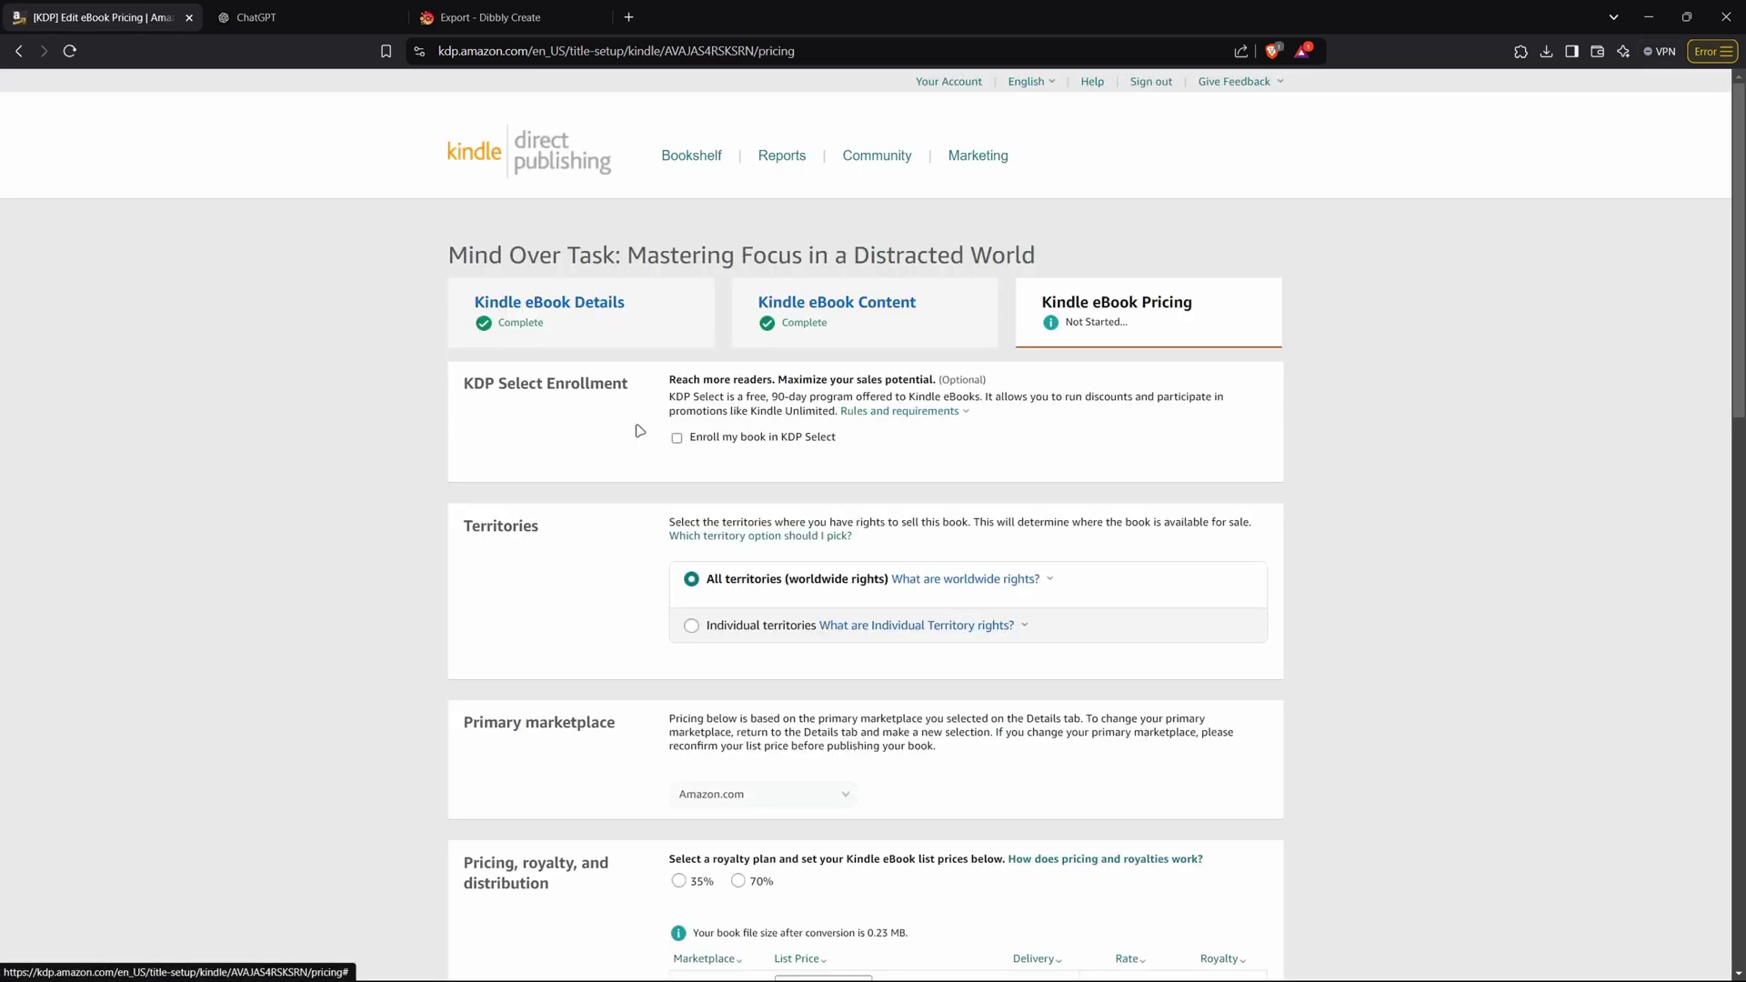
# Select the 70% royalty plan.
pyautogui.scroll(-6, 546, 419)
pyautogui.scroll(-10, 564, 429)
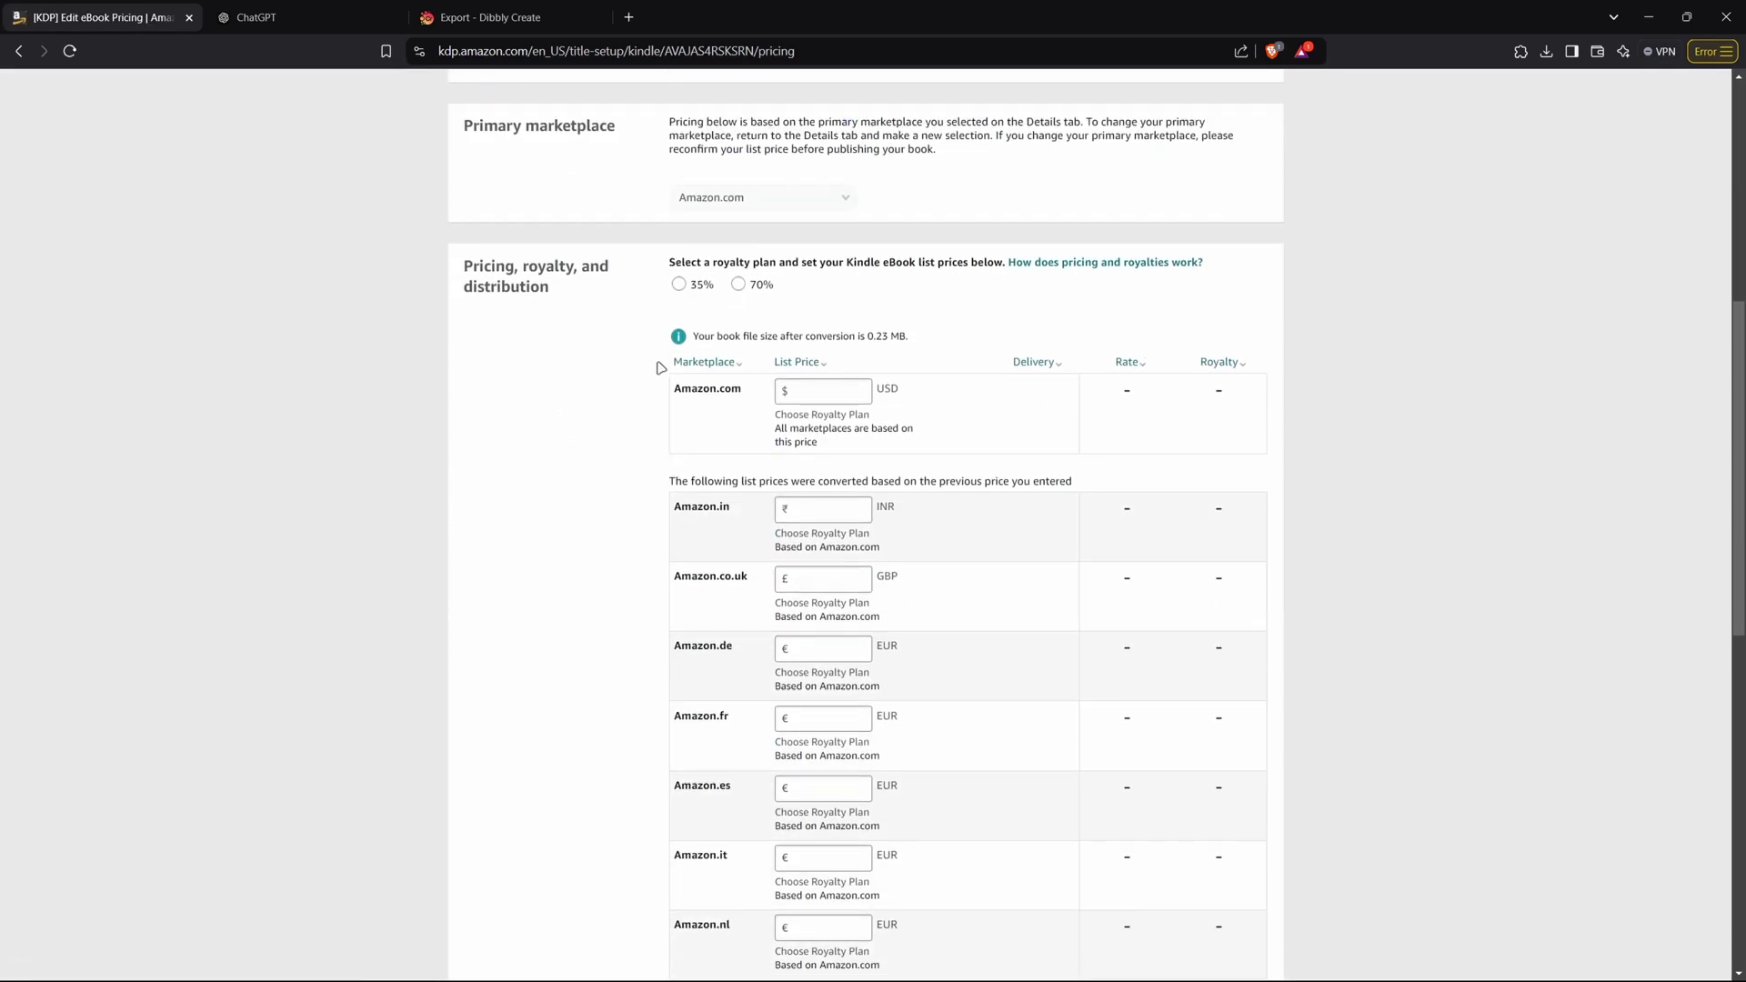
pyautogui.scroll(15, 774, 569)
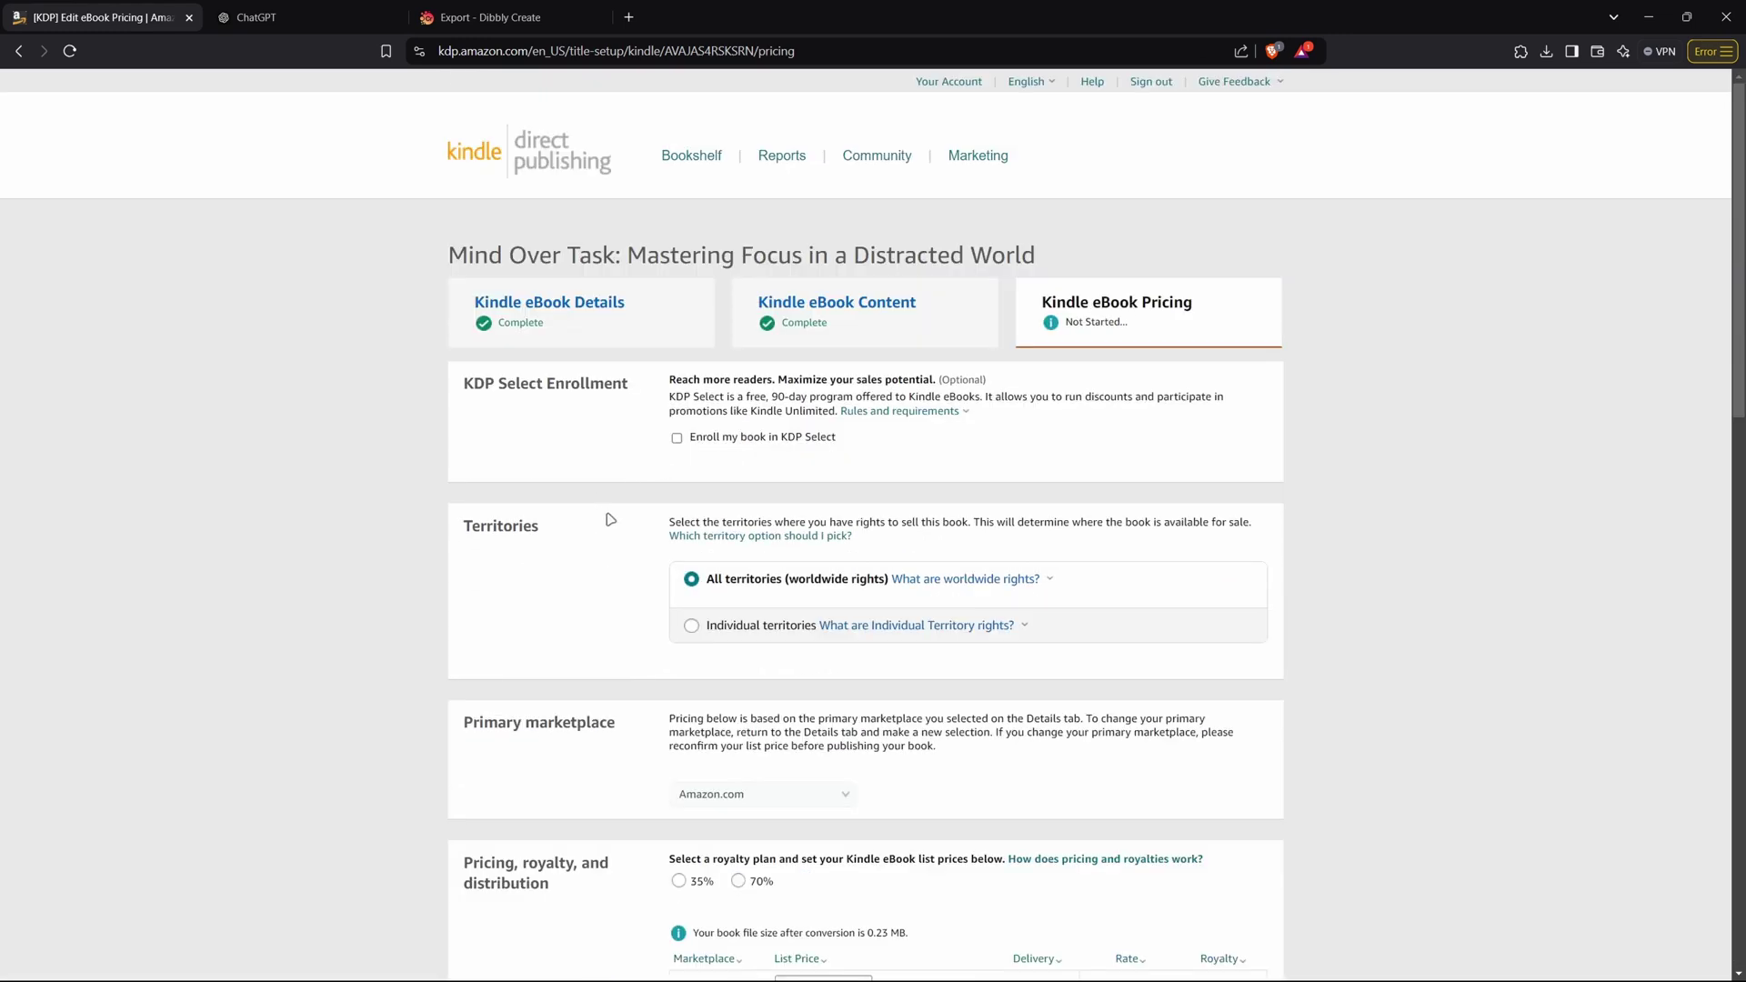
pyautogui.scroll(-15, 608, 515)
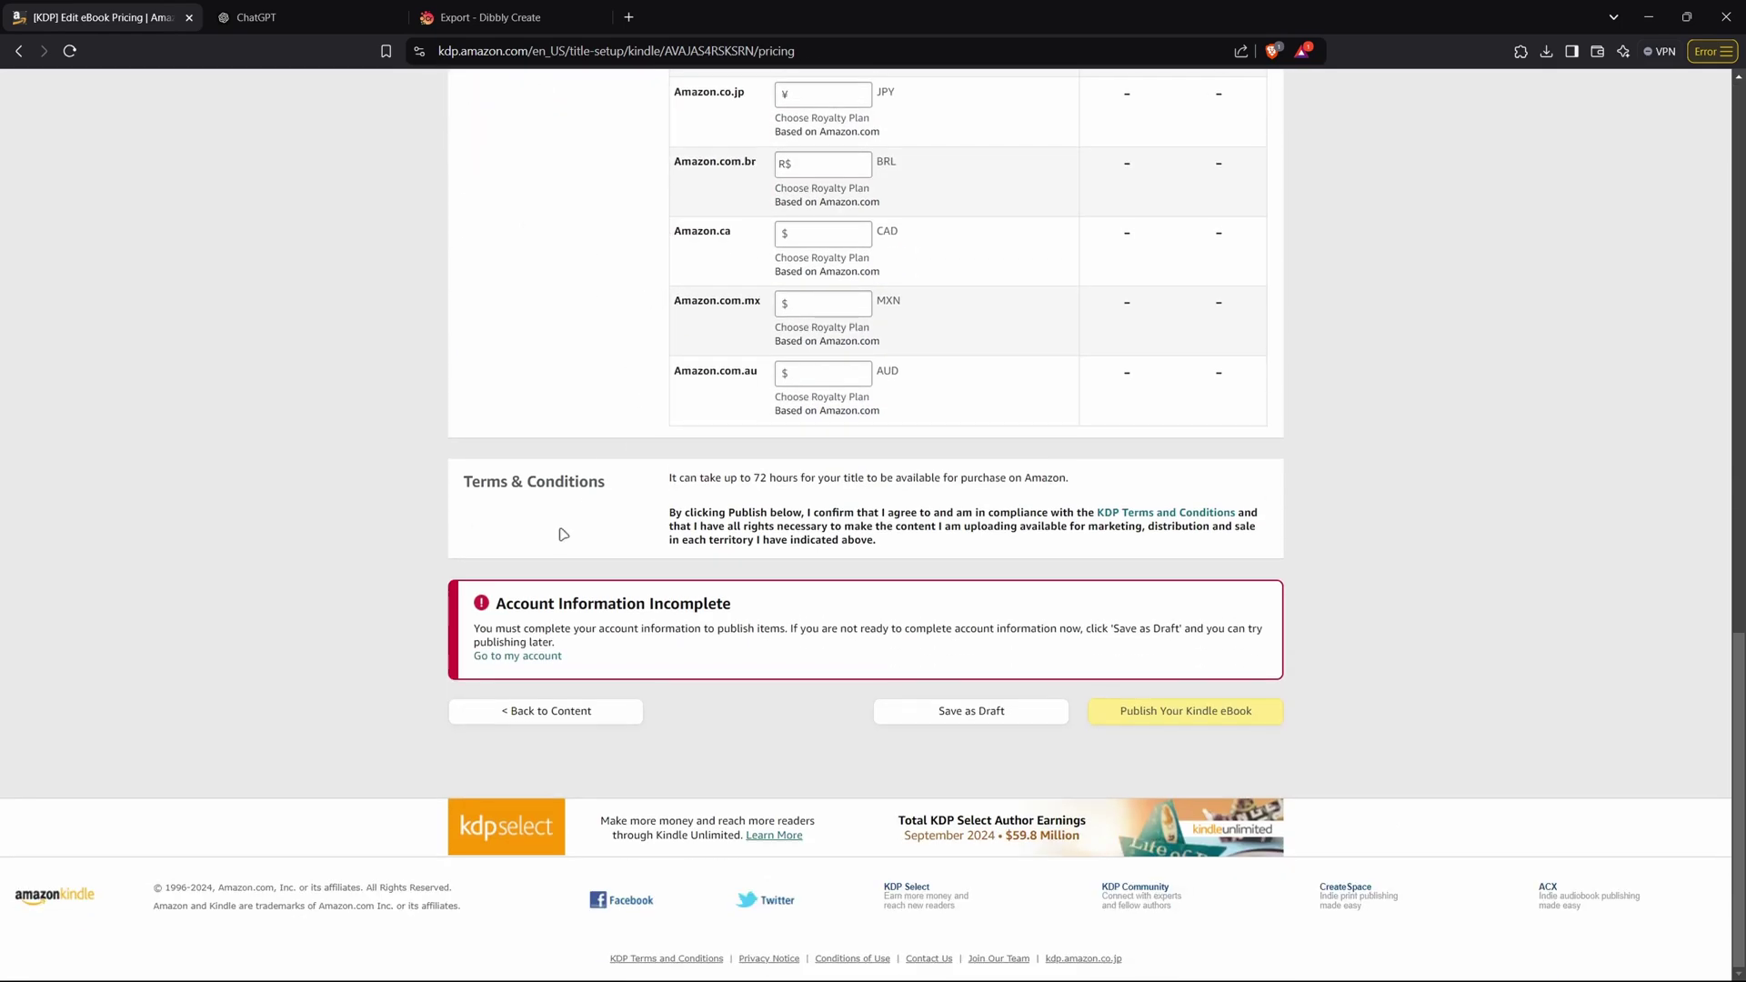
pyautogui.scroll(10, 773, 618)
pyautogui.scroll(3, 637, 610)
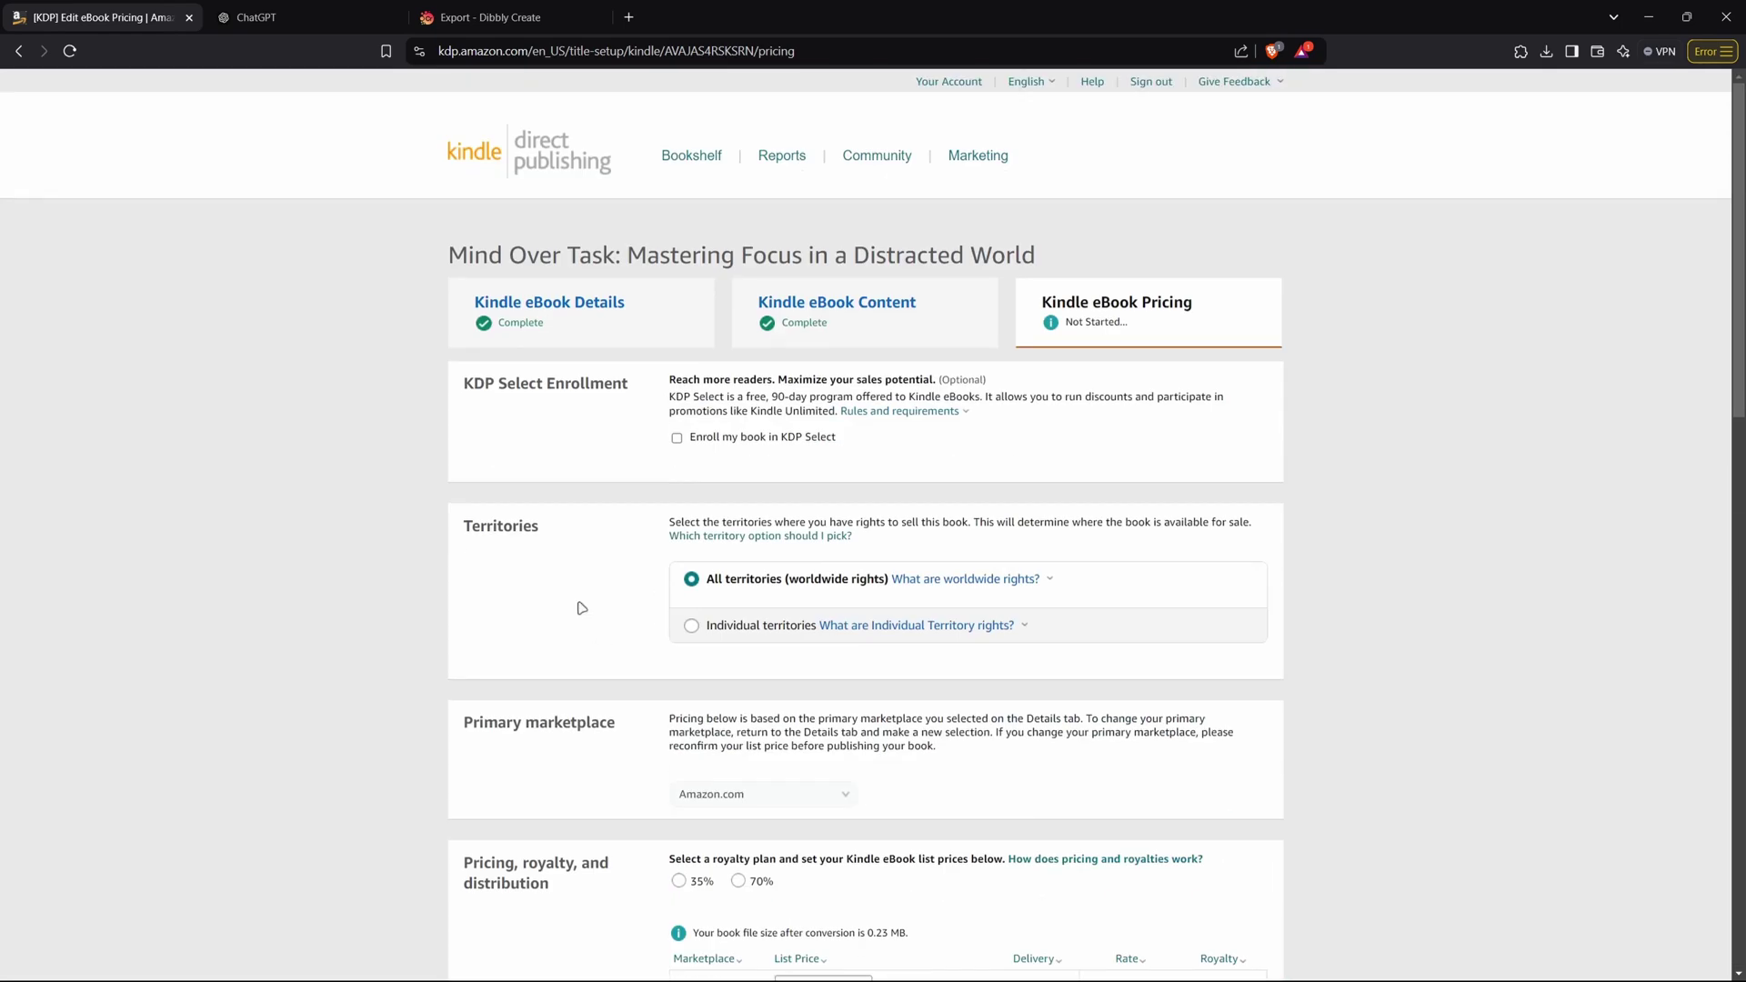
pyautogui.scroll(-5, 636, 528)
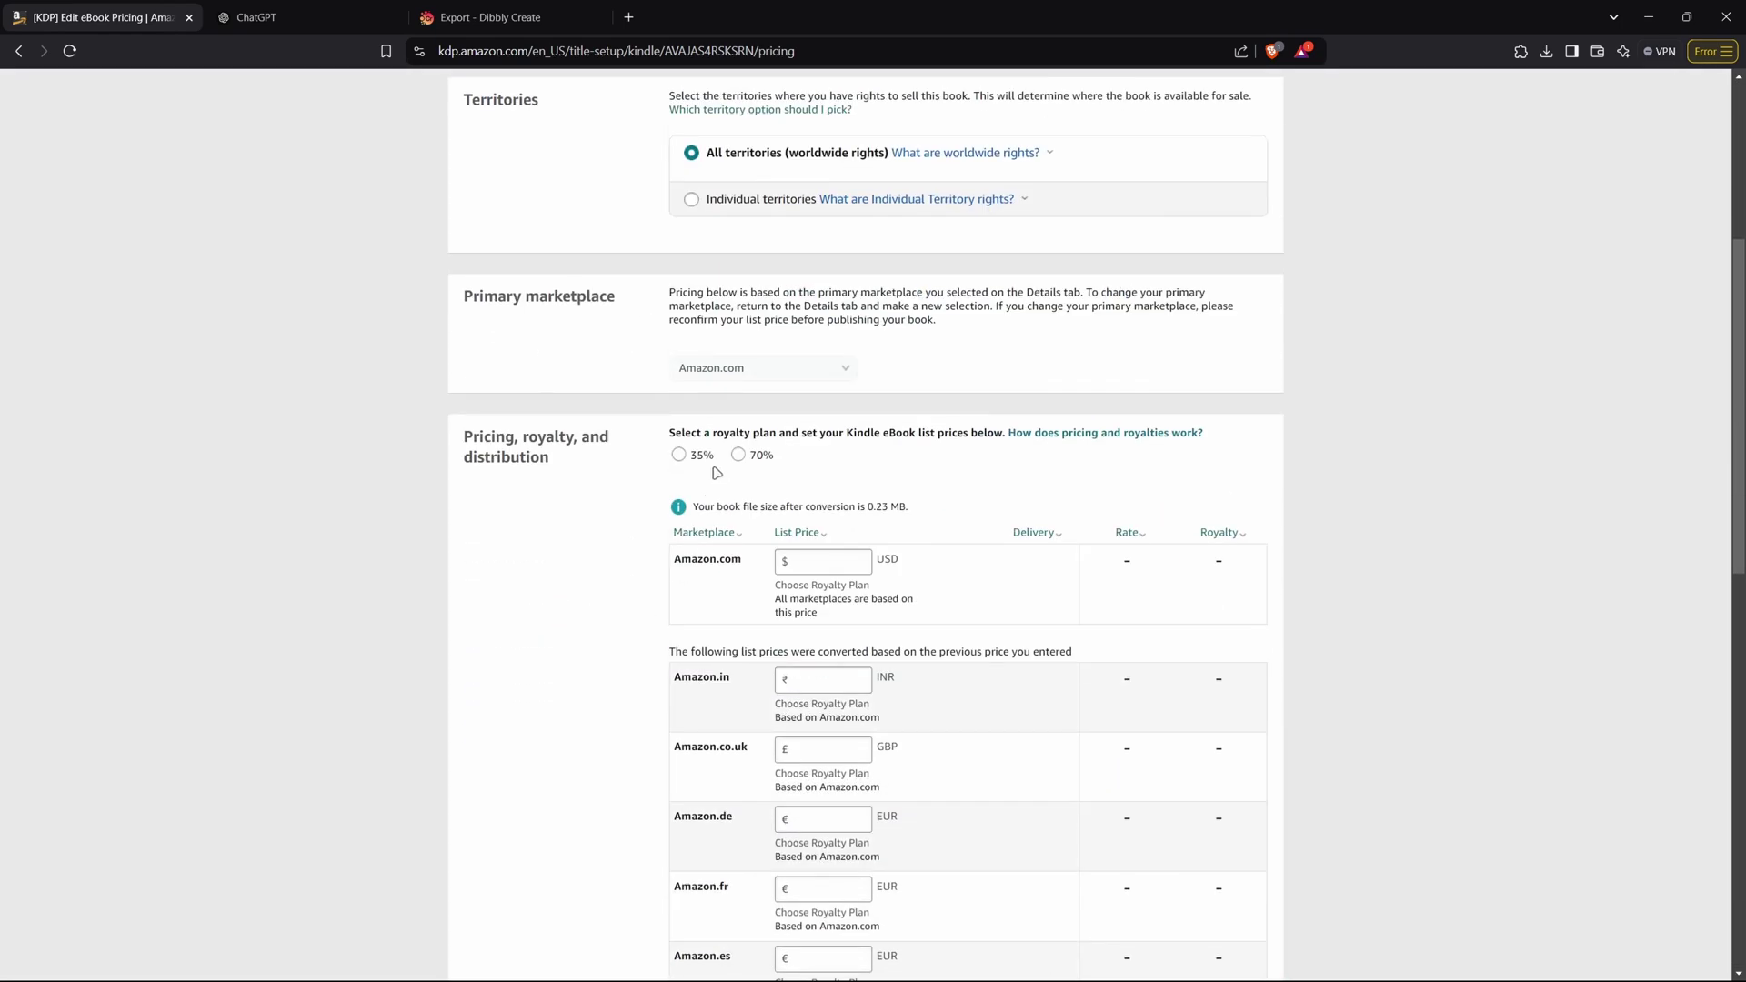
pyautogui.click(679, 456)
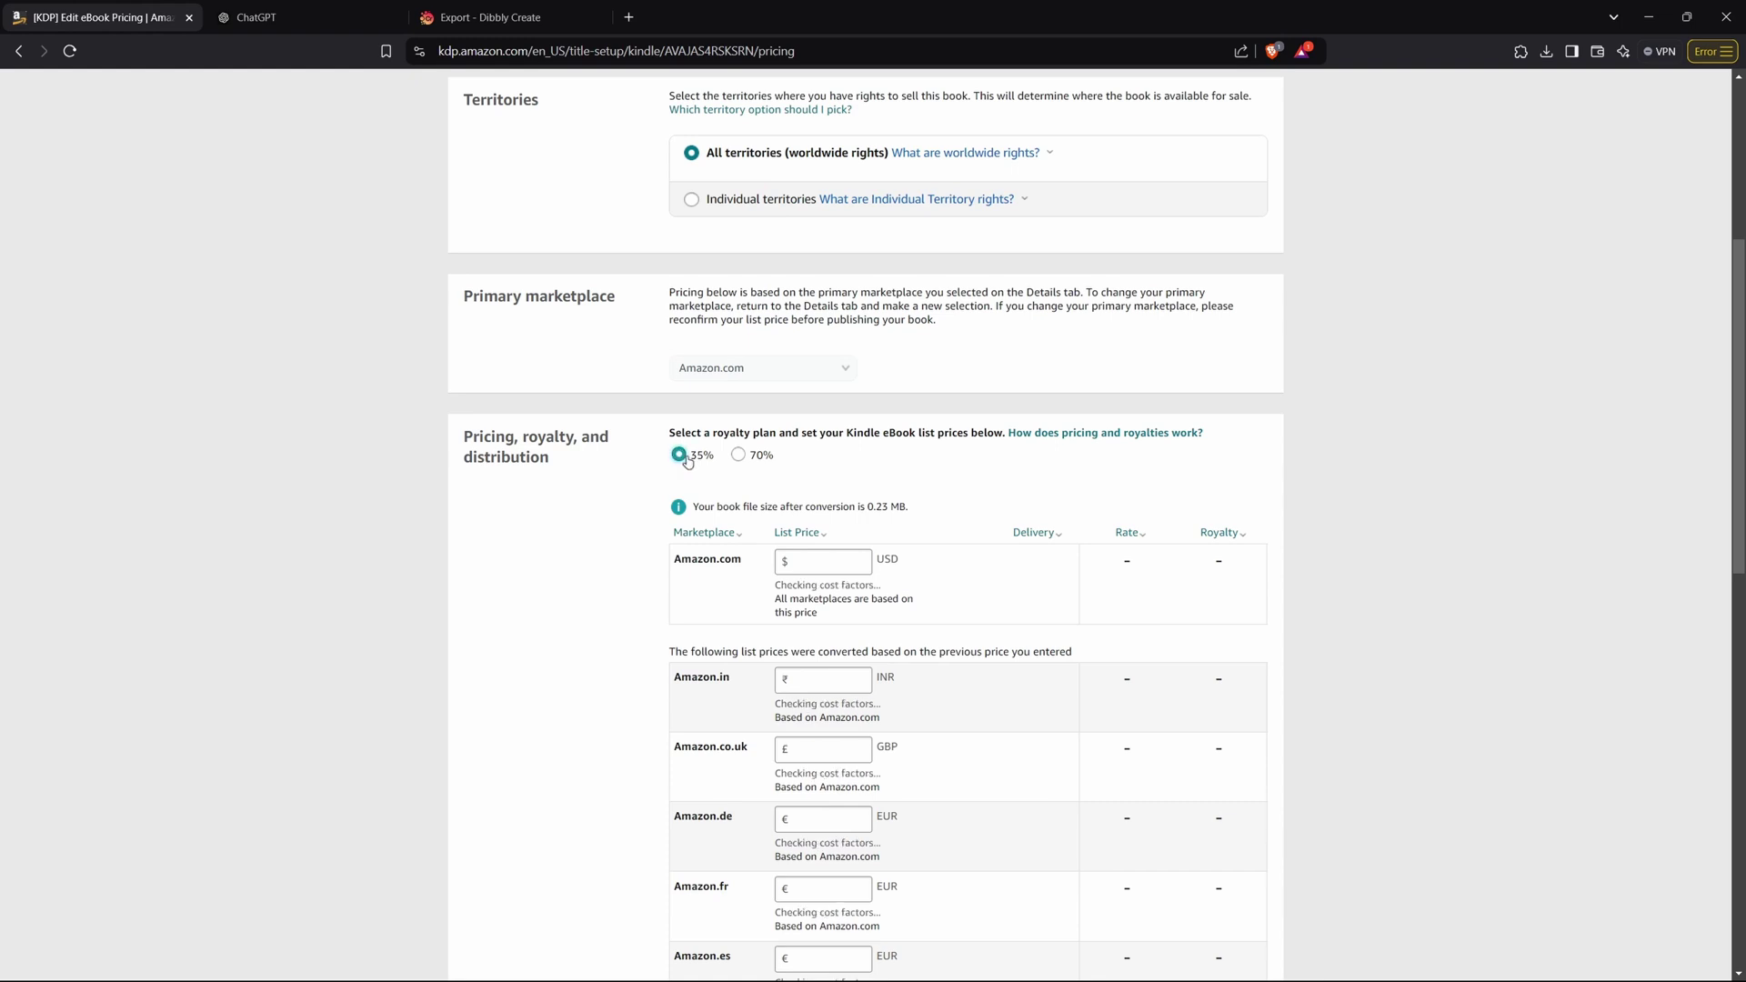
pyautogui.click(738, 455)
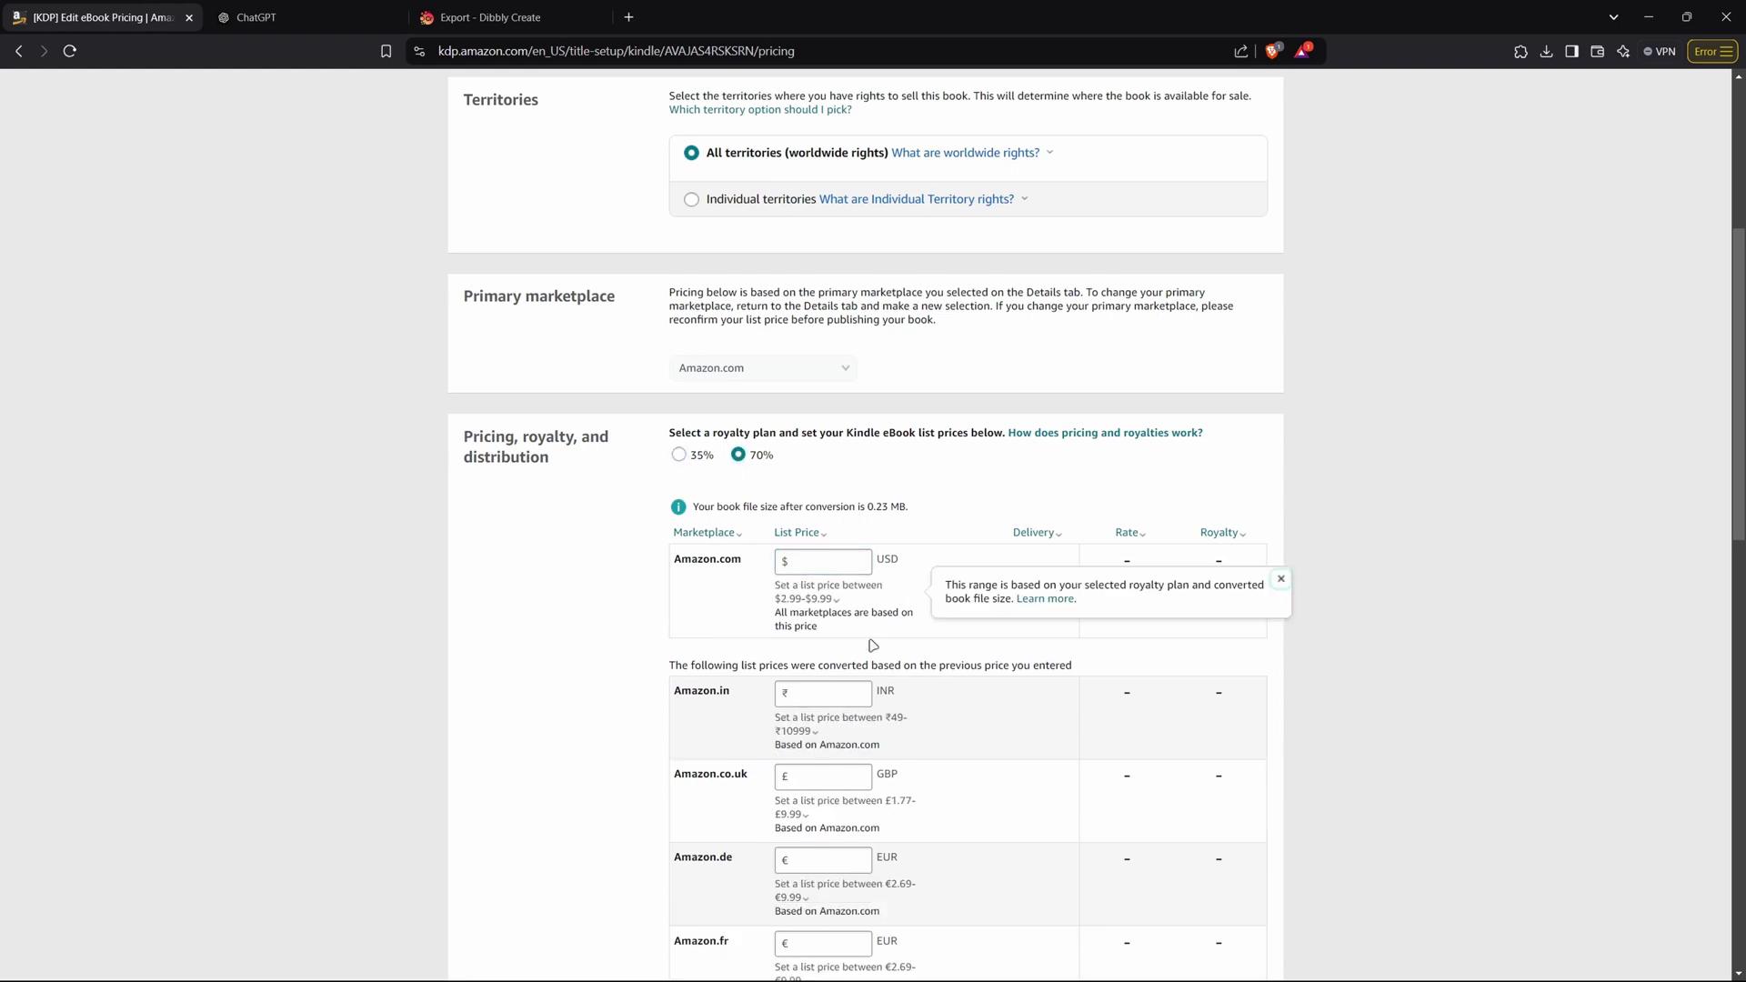
# Enter a 7 USD Amazon.com list price and attempt to publish the Kindle eBook.
pyautogui.click(818, 562)
pyautogui.click(677, 689)
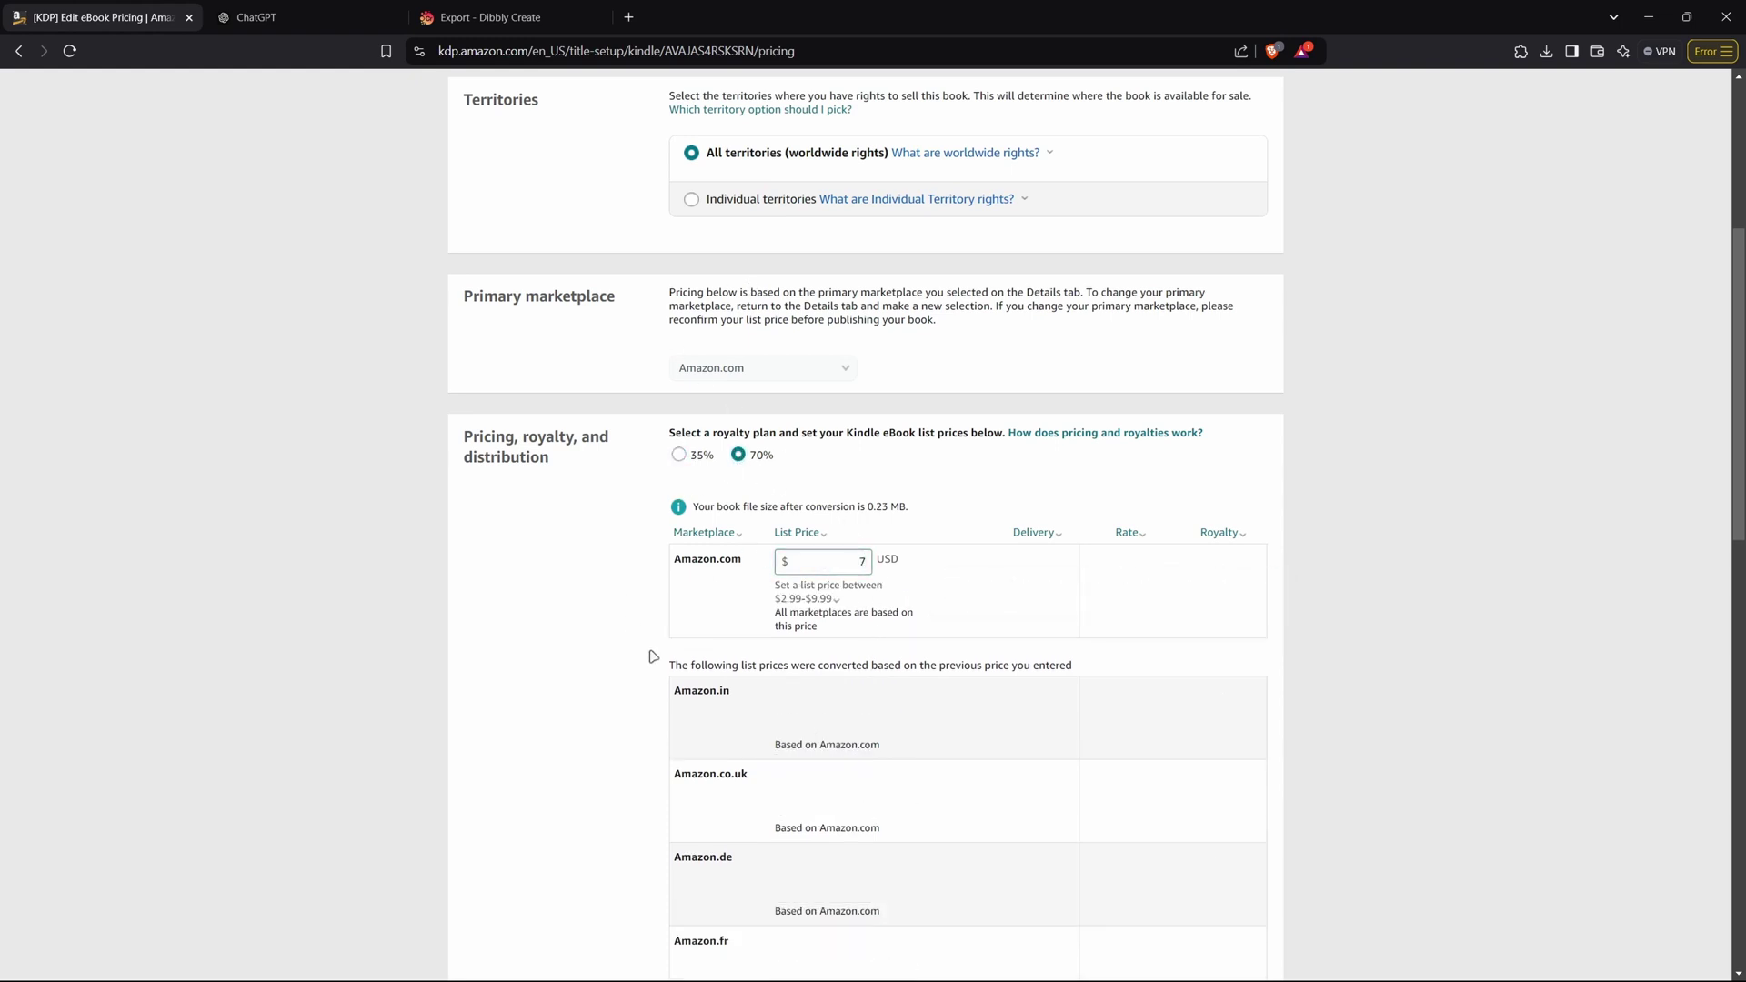
pyautogui.scroll(-1, 528, 643)
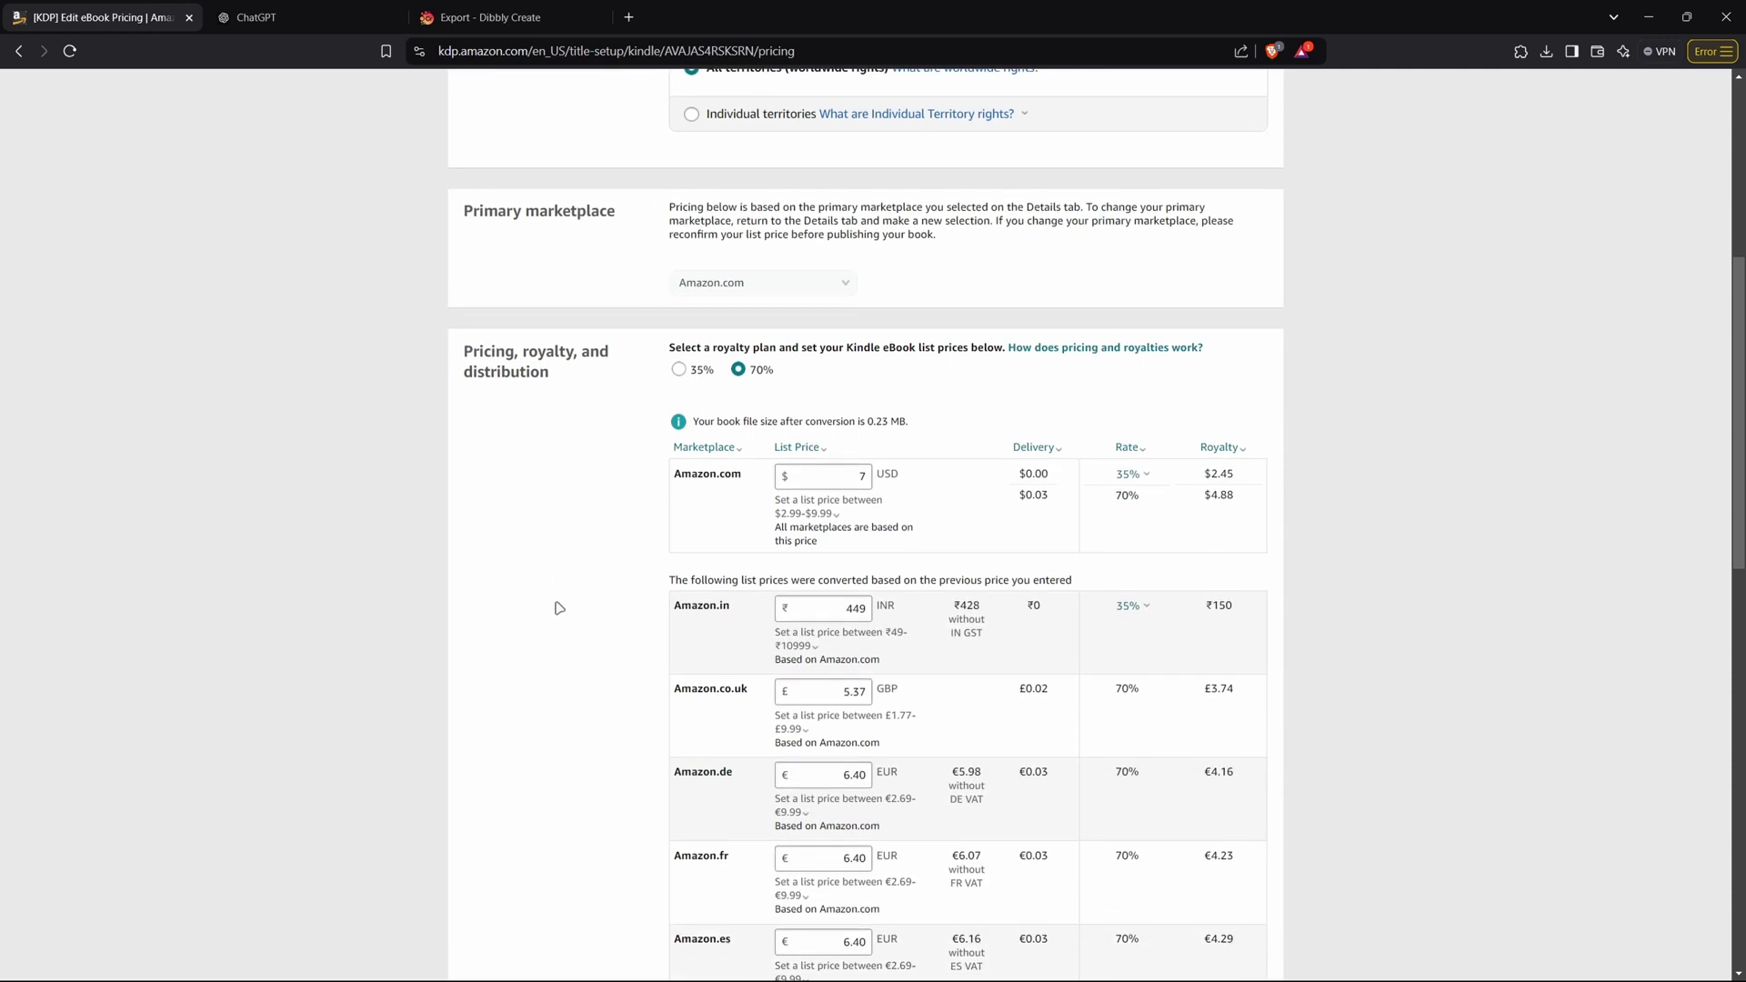
pyautogui.doubleClick(1203, 498)
pyautogui.click(1005, 549)
pyautogui.scroll(-13, 1005, 549)
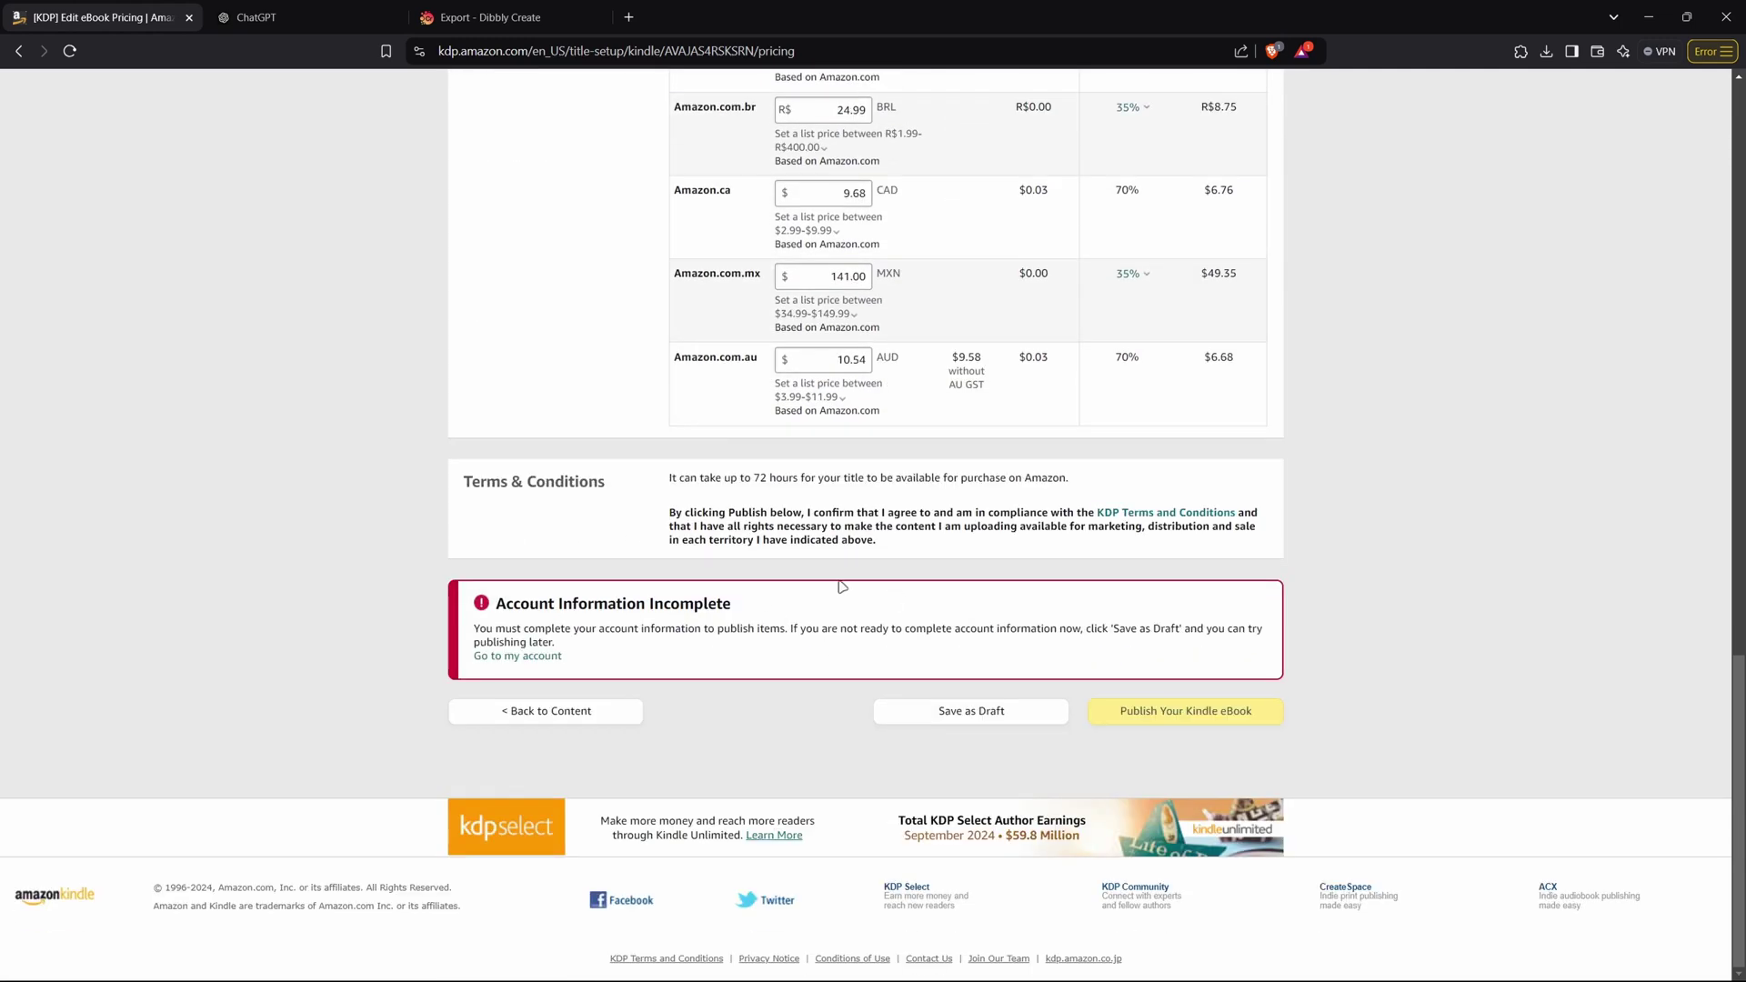
pyautogui.click(1205, 720)
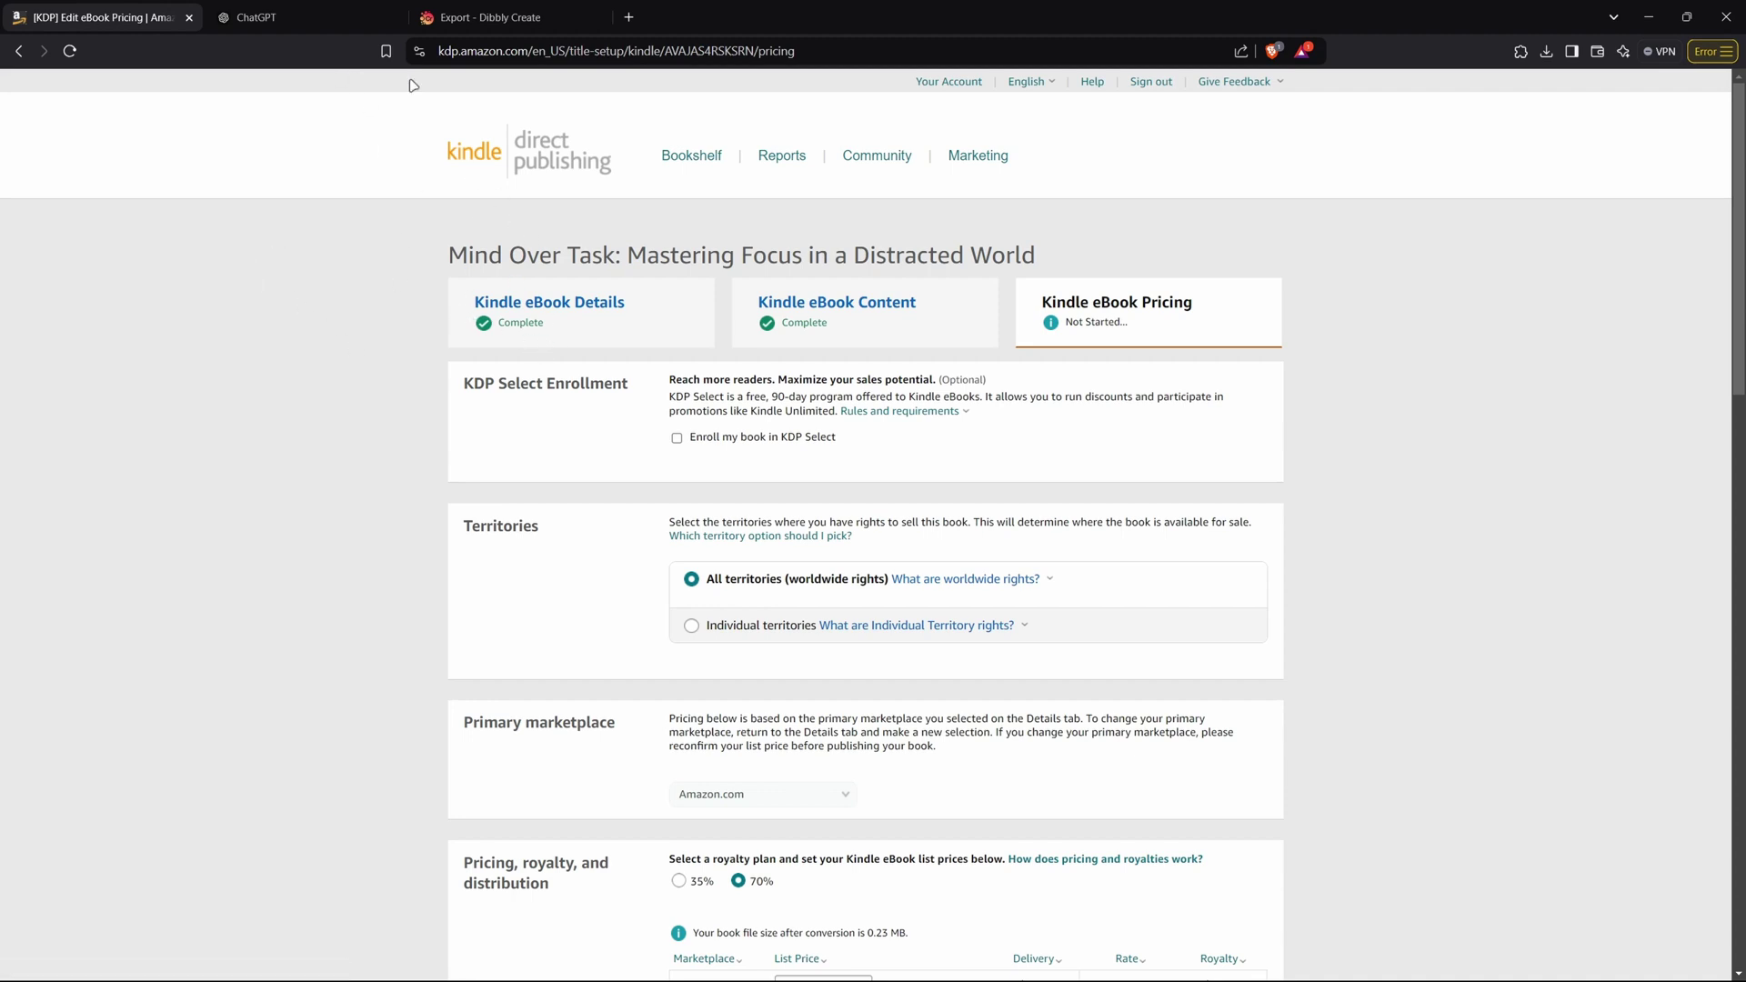
# Open the Mind Over Task project from the Dibbly Create dashboard, skim Chapter 1, then return to KDP.
pyautogui.click(532, 17)
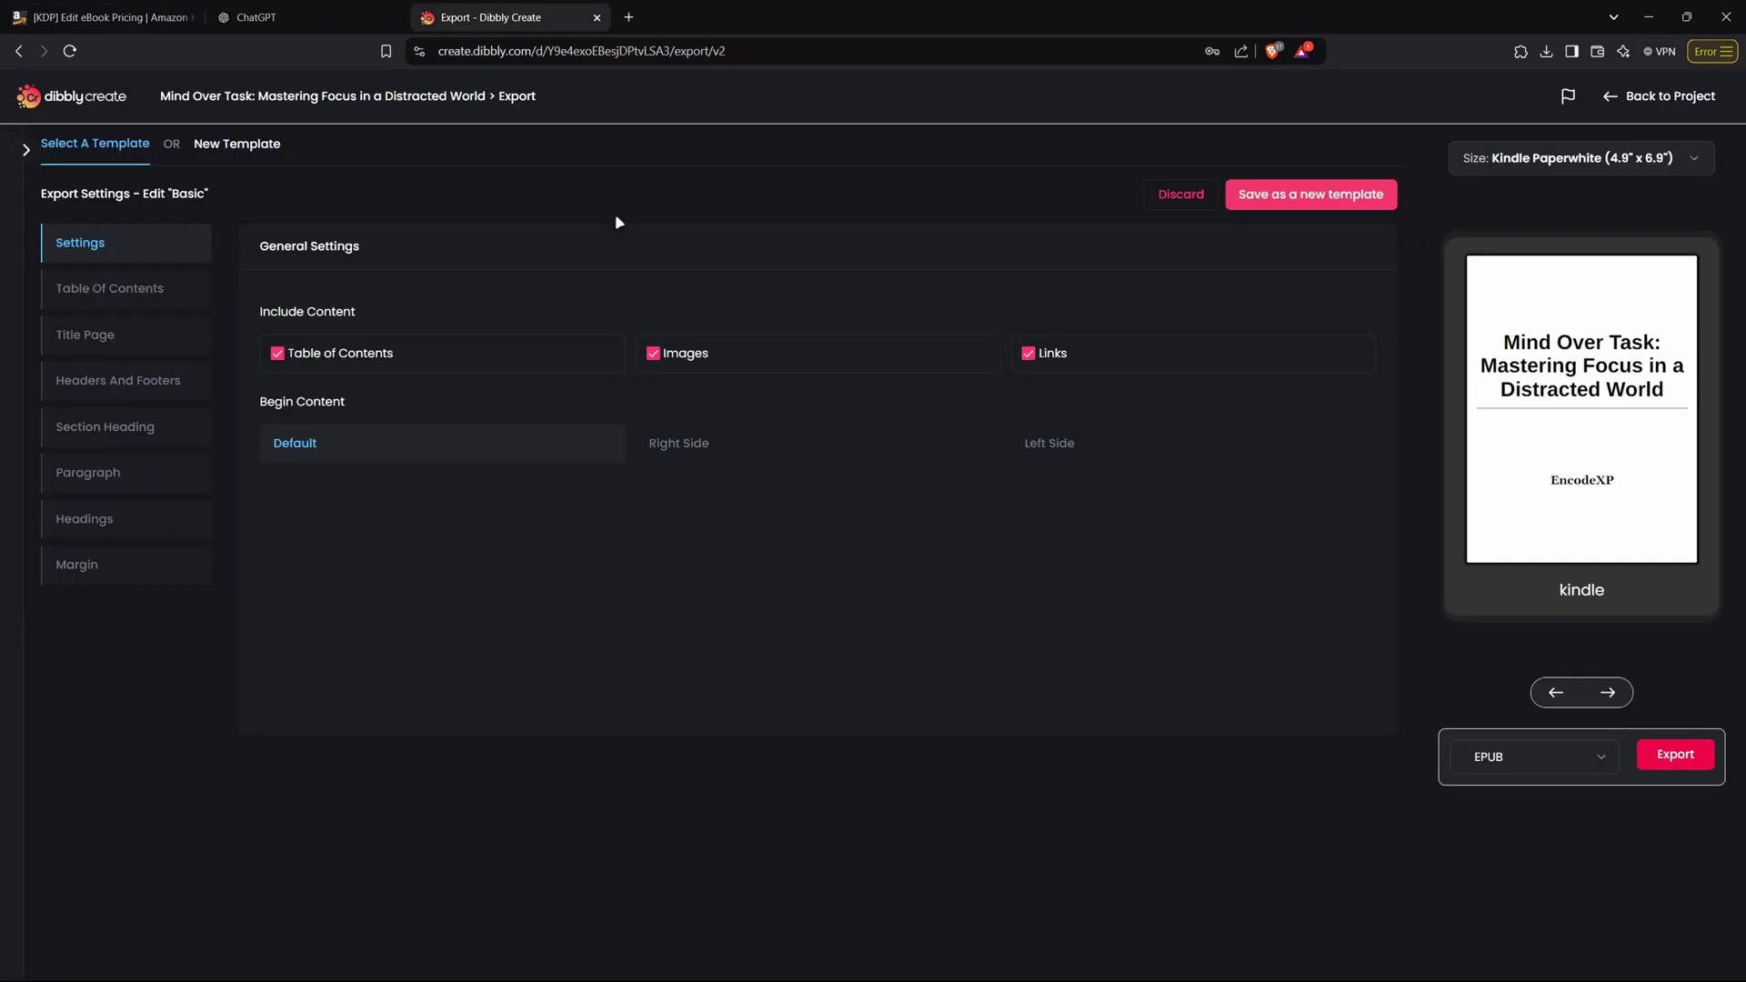
pyautogui.click(60, 105)
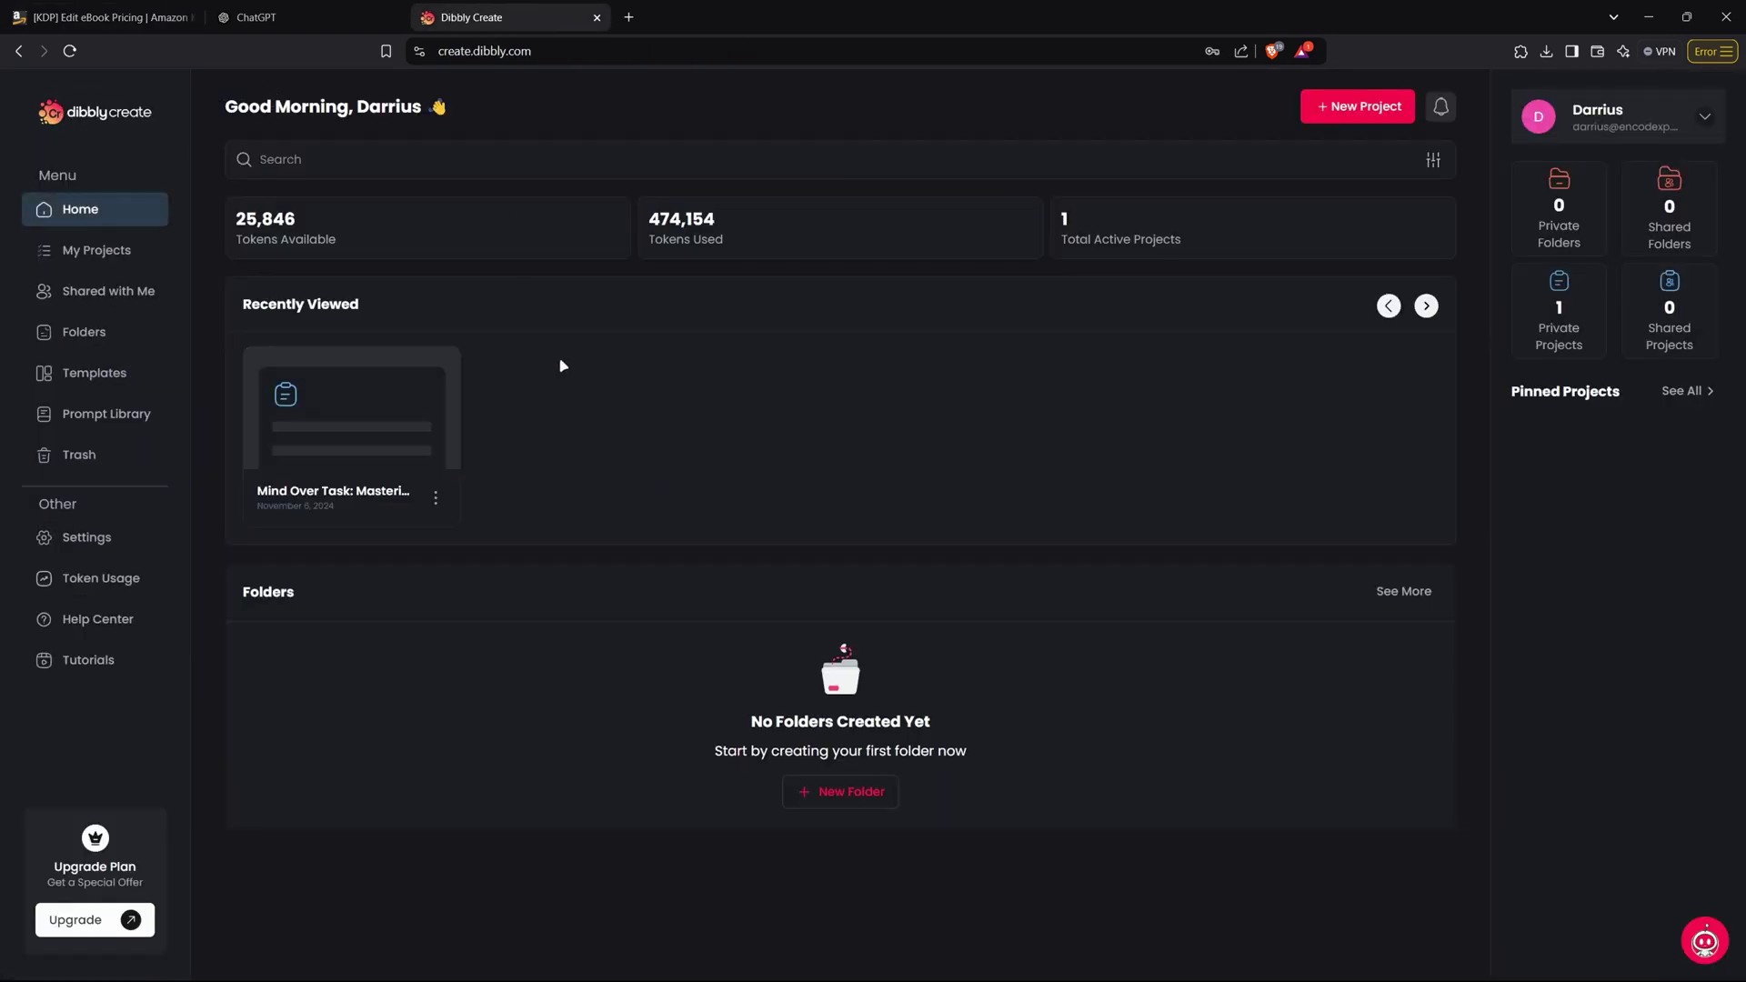
pyautogui.click(350, 428)
pyautogui.scroll(-15, 810, 611)
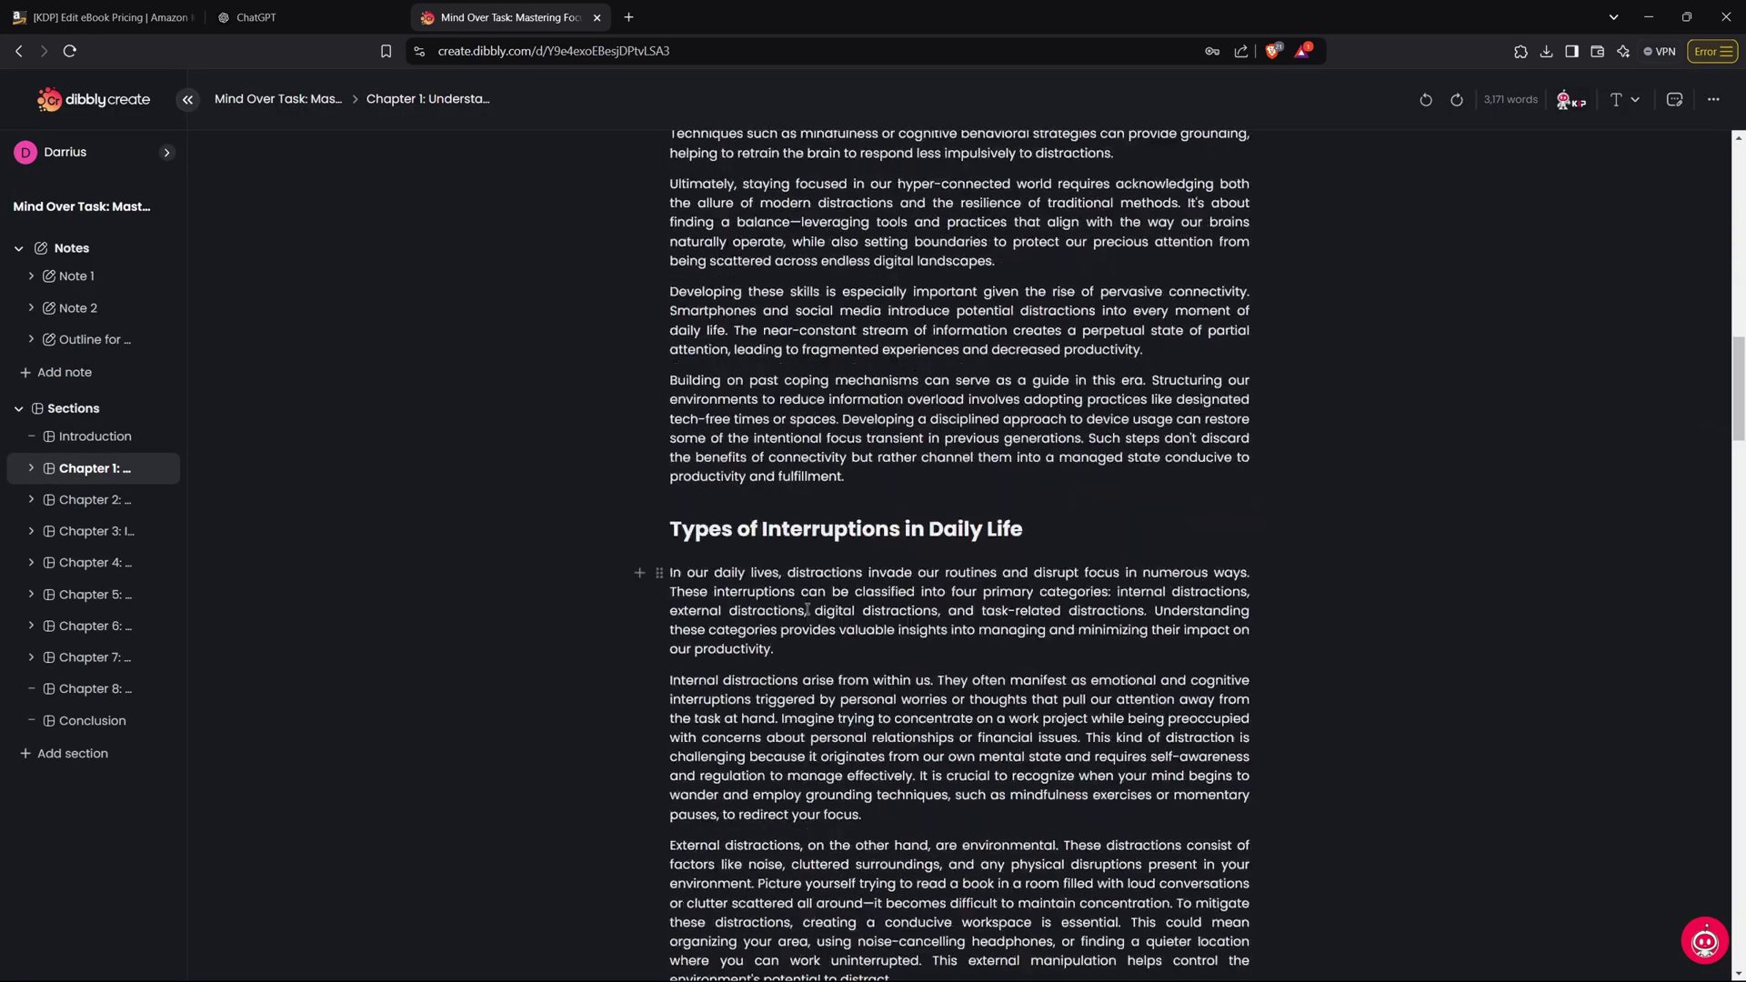
pyautogui.scroll(-10, 810, 611)
pyautogui.scroll(20, 782, 637)
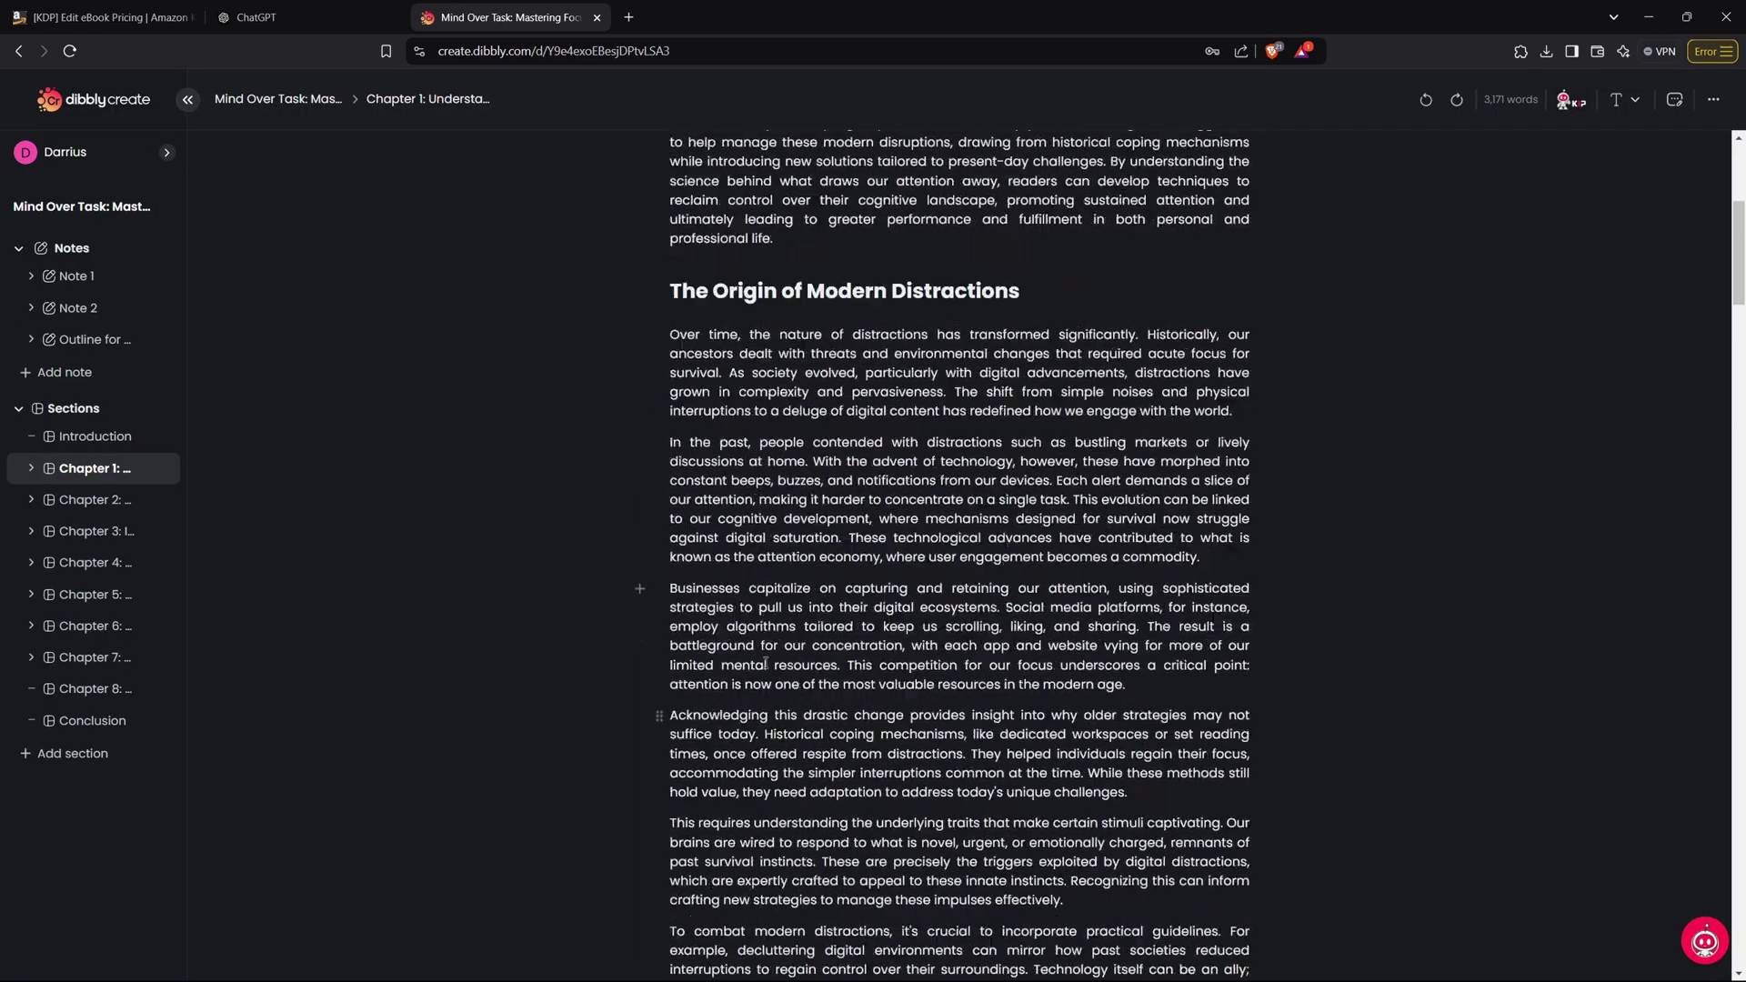
pyautogui.scroll(3, 764, 660)
pyautogui.hotkey('ctrl', '1')
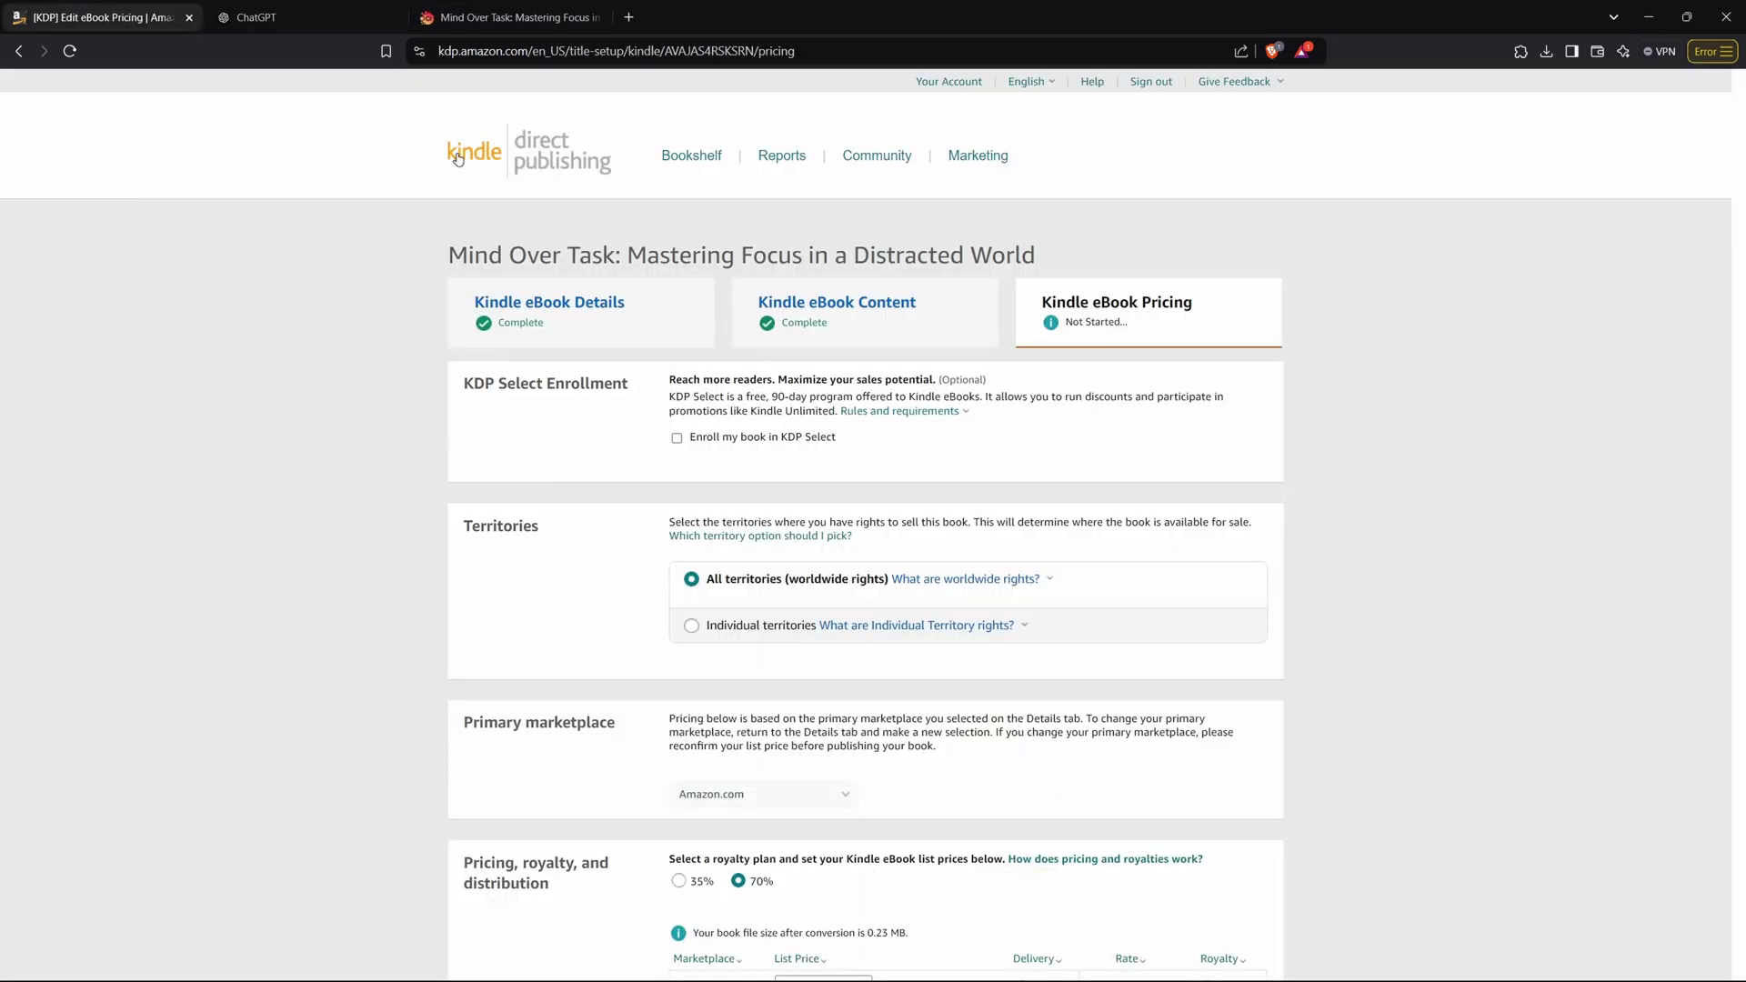
pyautogui.scroll(-15, 643, 409)
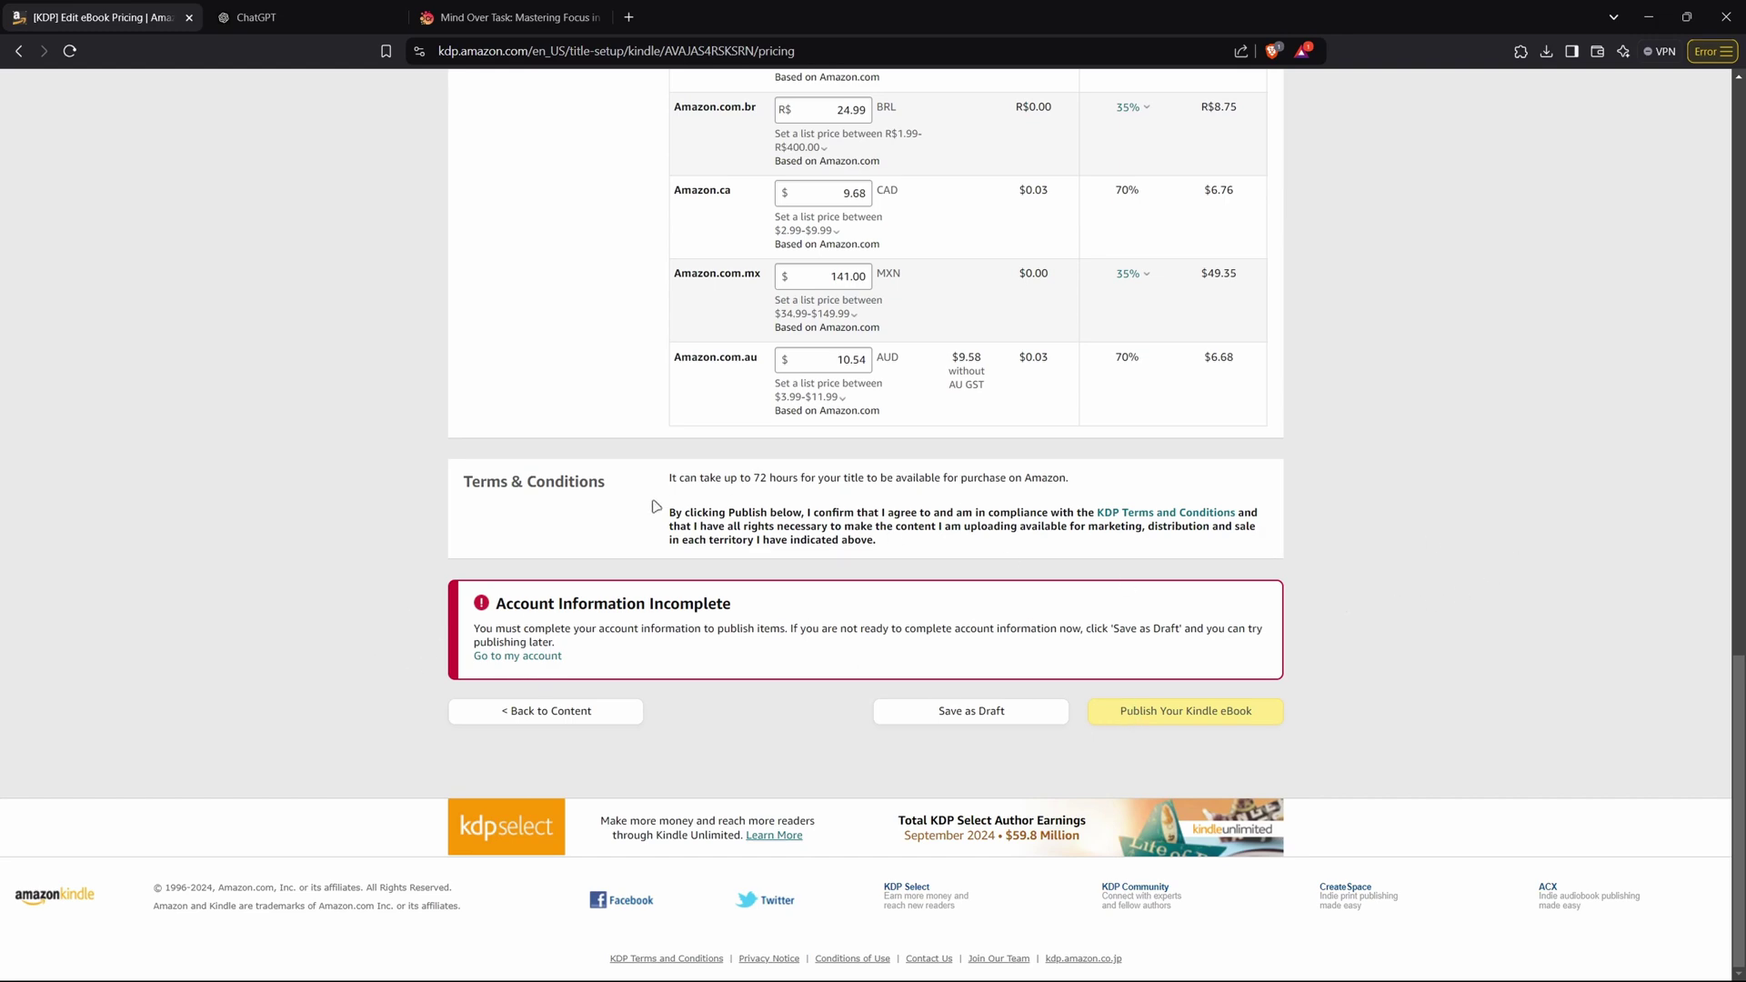
pyautogui.scroll(10, 449, 565)
pyautogui.scroll(4, 450, 569)
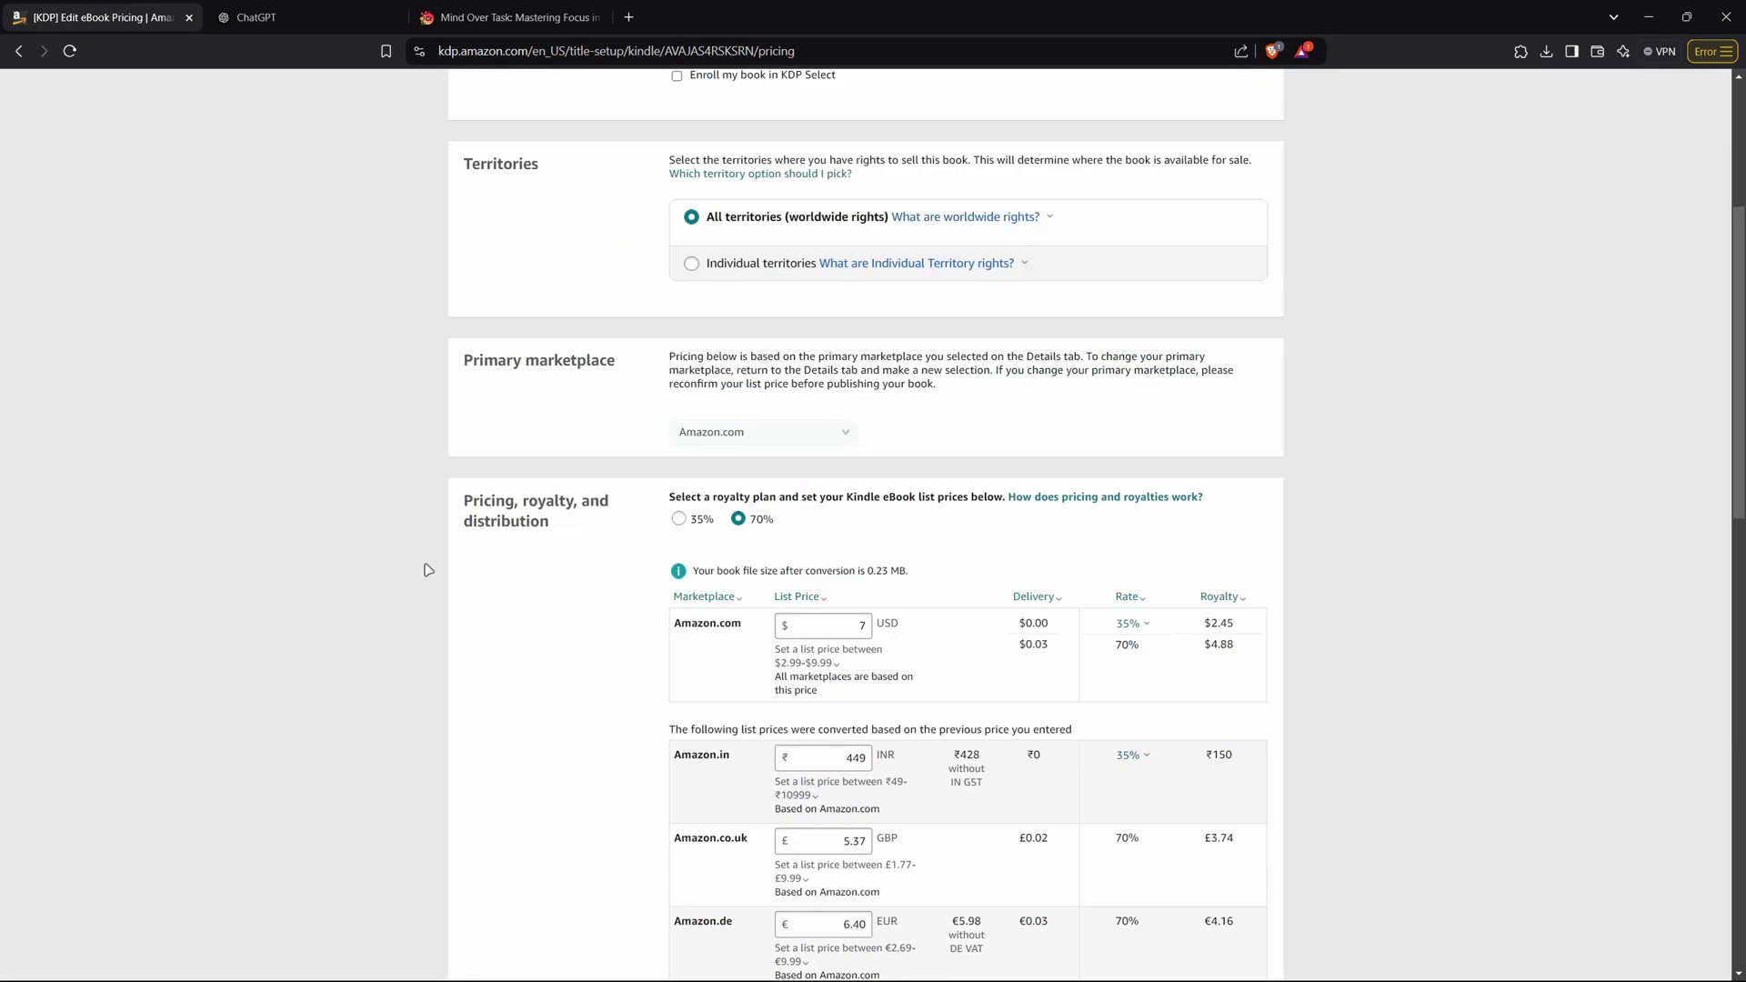